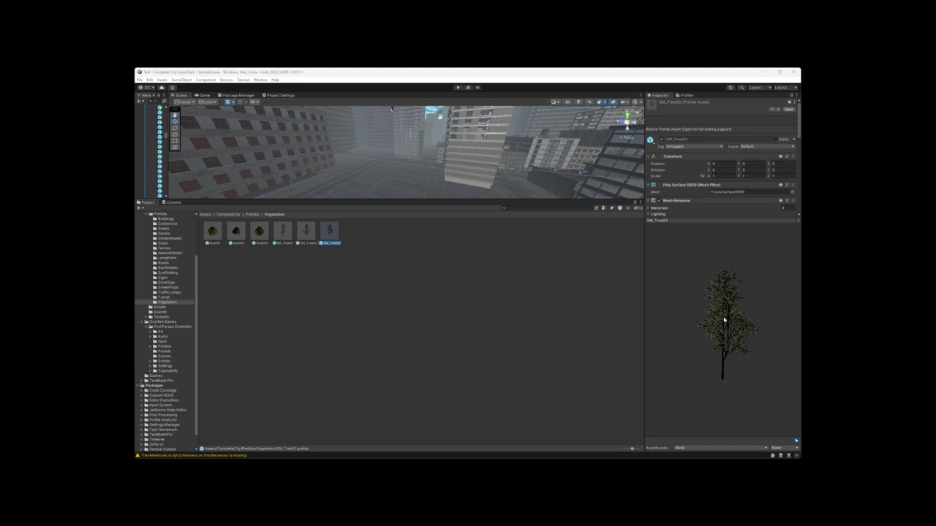
Preview the tree prefabs in the Vegetation folder, going back from SM_Tree03 to the first bush prefab
left_click_drag(702, 311, 695, 338)
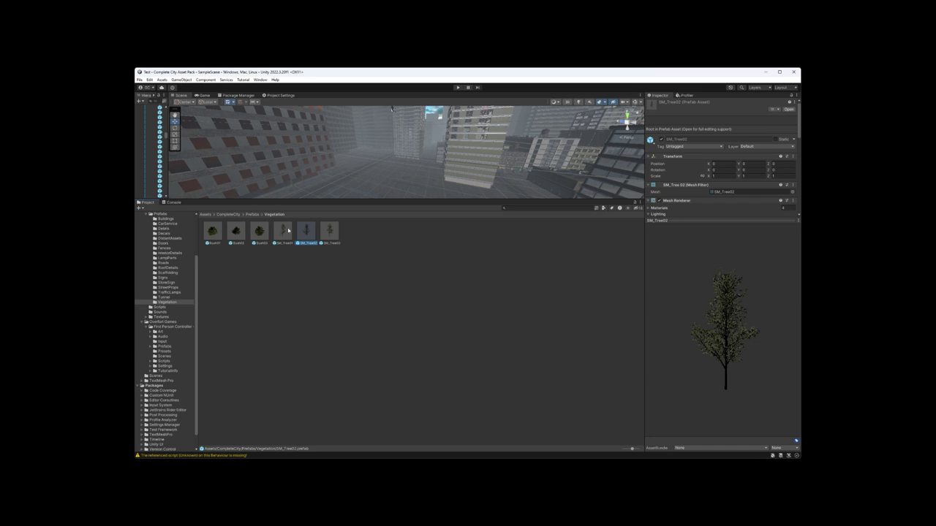
key("Left")
key("Left")
key("Left")
key("Left")
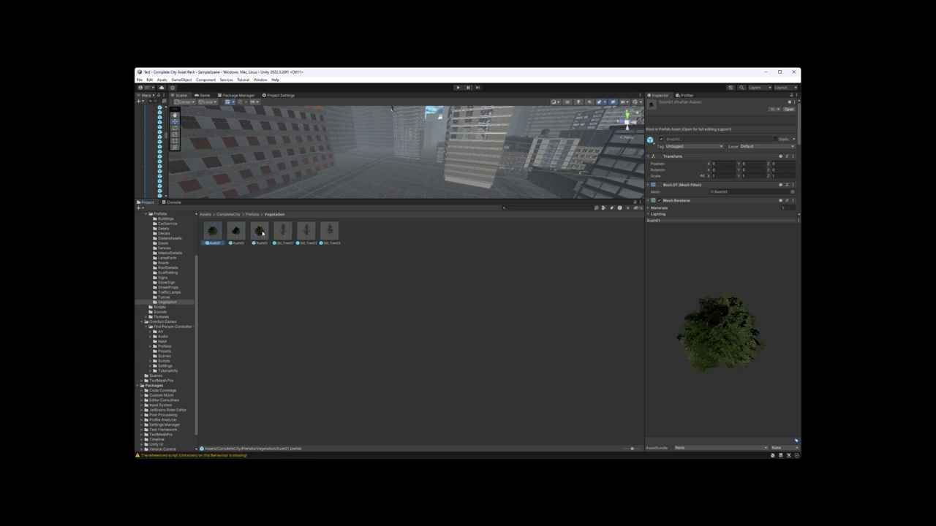
Open the Tunnel prefabs folder and examine the SM_Tunnel01 and SM_Tunnel01_4m previews from several angles
left_click(252, 215)
double_click(604, 231)
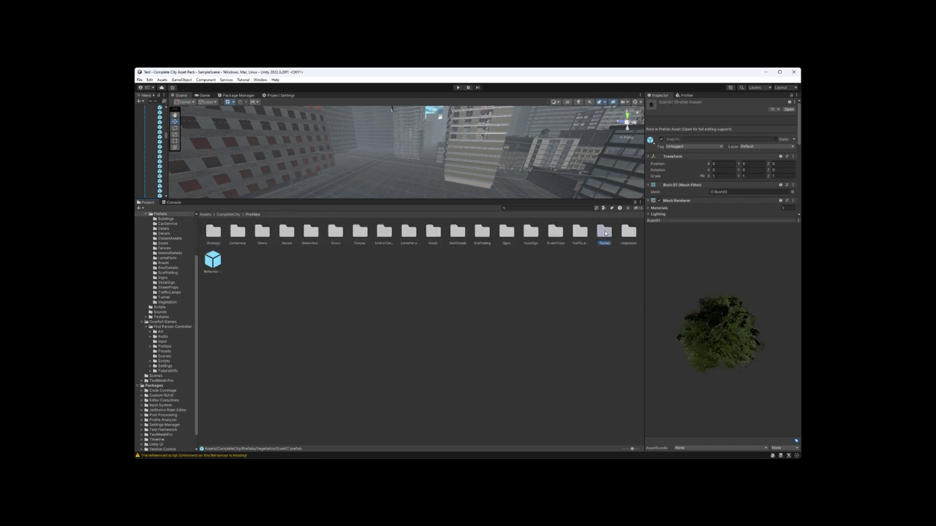
left_click(212, 233)
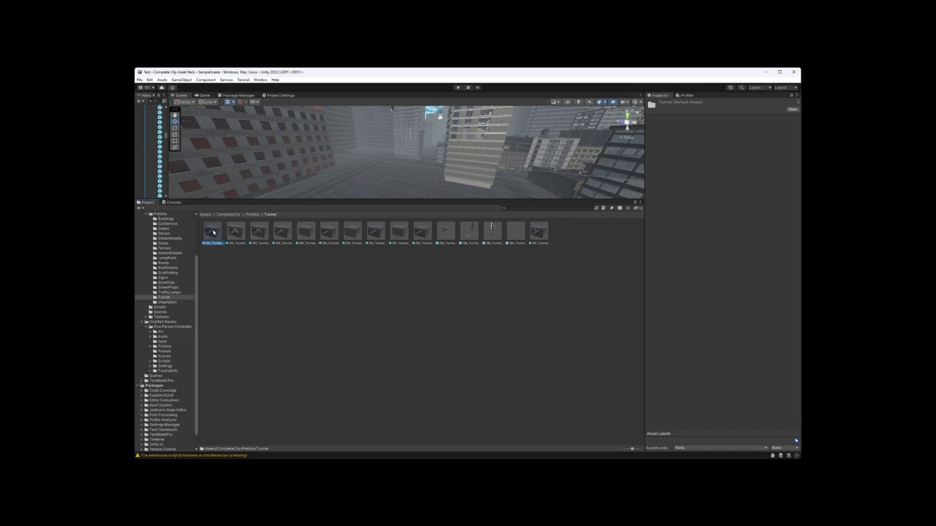
left_click_drag(726, 335, 624, 321)
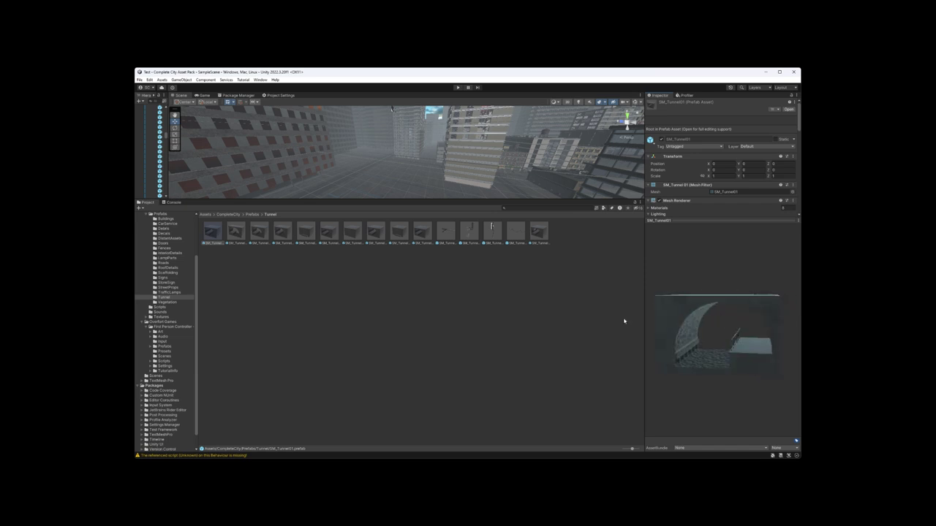
left_click(234, 233)
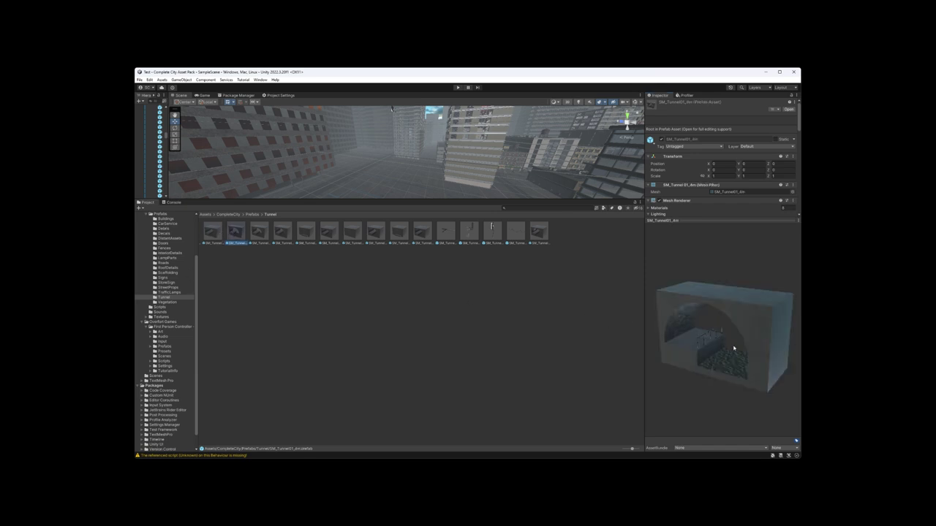
left_click_drag(733, 348, 602, 319)
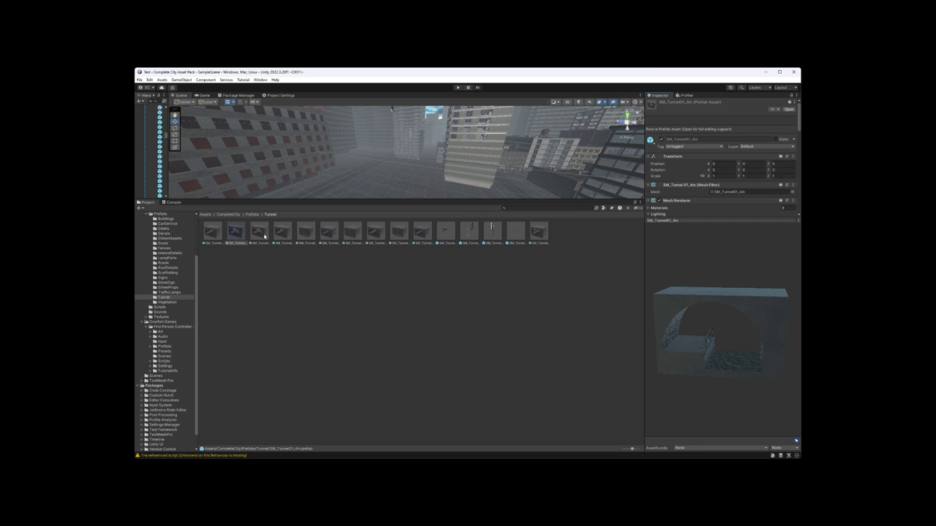
Examine the remaining SM_Tunnel01 length variants by rotating their previews
left_click(265, 237)
left_click(281, 236)
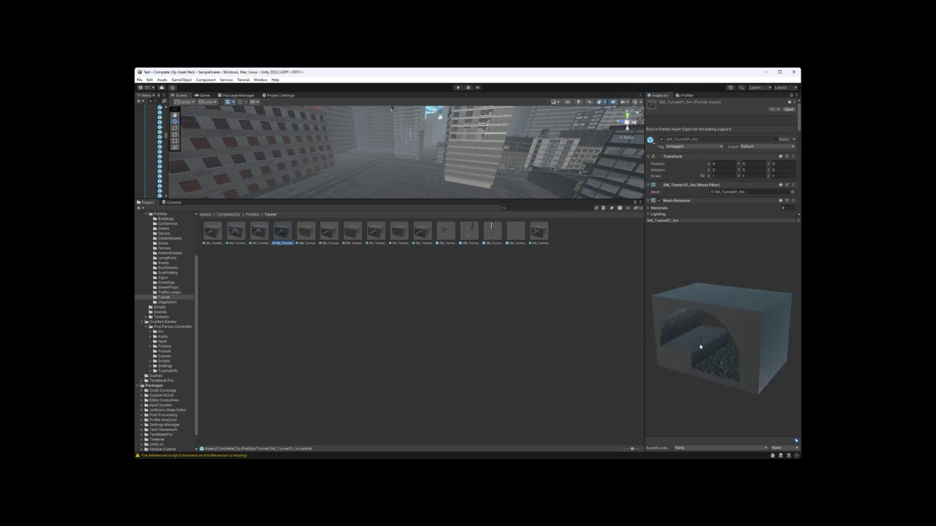
left_click_drag(699, 347, 586, 287)
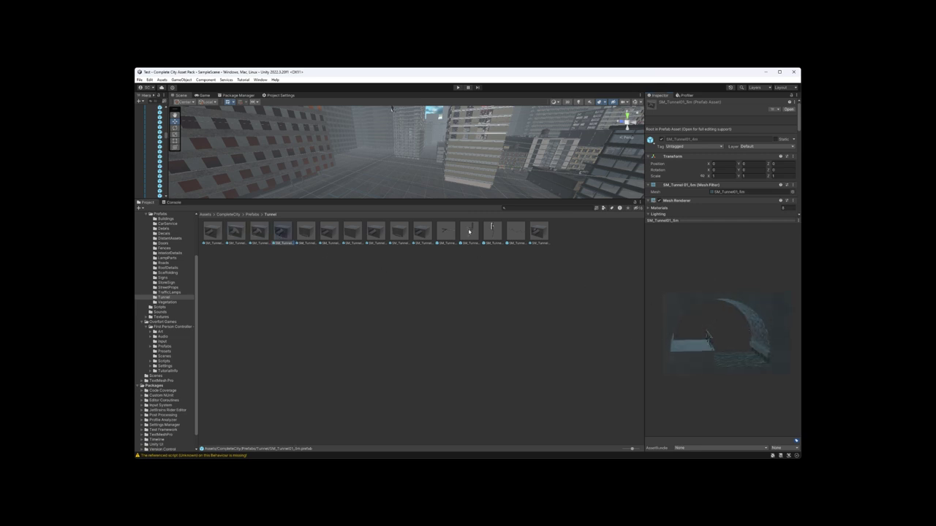
left_click(306, 234)
mouse_move(674, 316)
left_mouse_down()
mouse_move(788, 320)
mouse_move(670, 304)
left_mouse_up()
Examine the SM_Tunnel02 and SM_Tunnel03 prefabs by rotating their previews
left_click(329, 232)
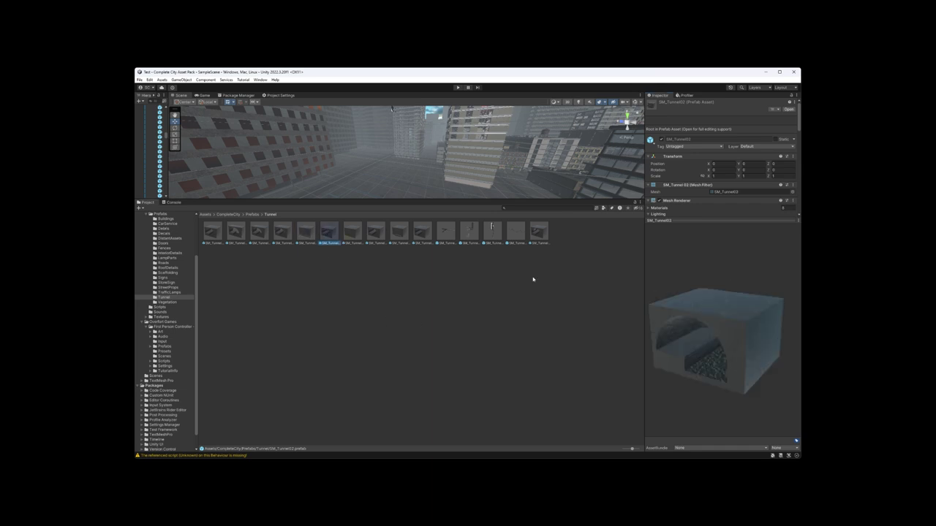
left_click_drag(753, 338, 530, 316)
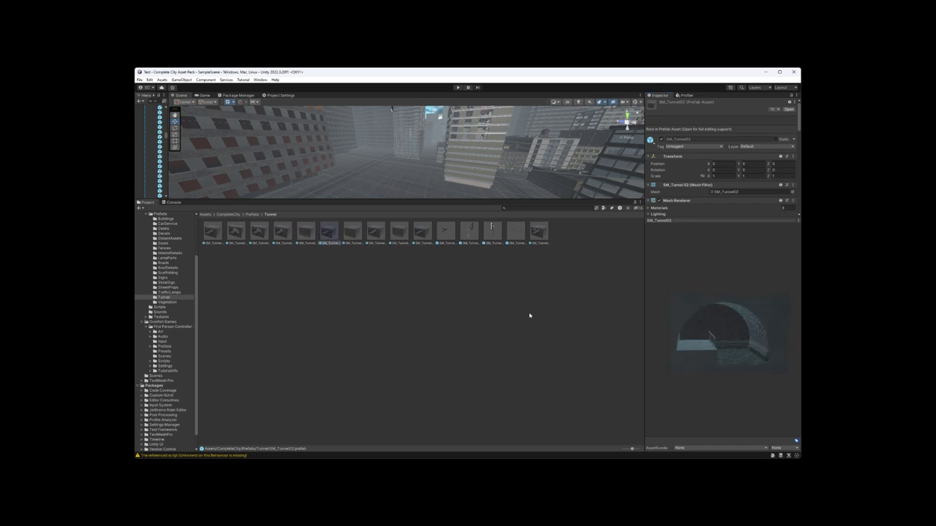
left_click(352, 233)
left_click_drag(752, 324, 567, 299)
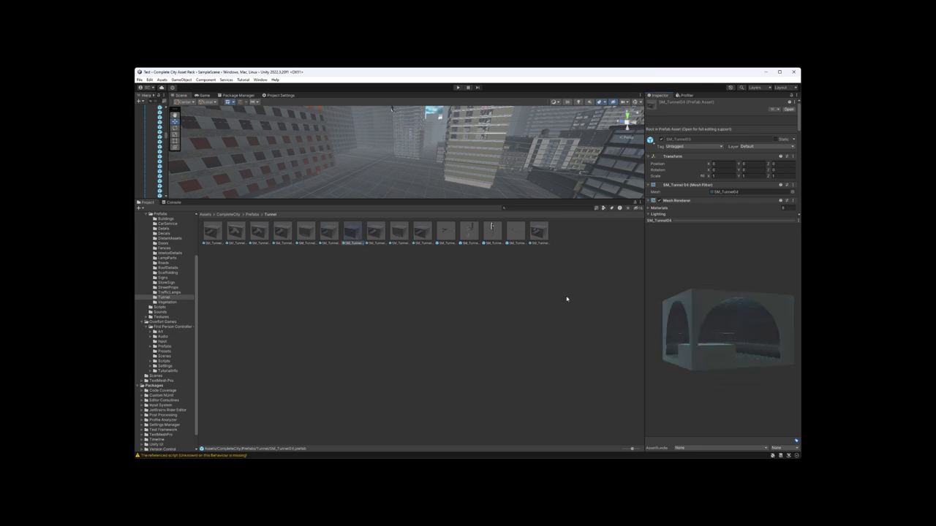
Examine the SM_Tunnel04, SM_Tunnel05 and SM_Tunnel06 prefabs by rotating their previews
left_click(375, 233)
left_click_drag(731, 322, 684, 315)
left_click(403, 235)
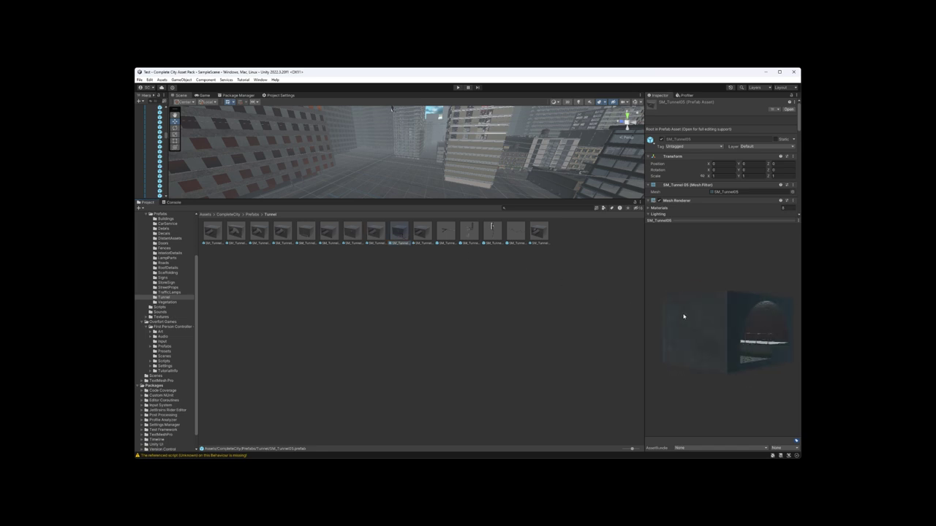
key("Right")
left_click(420, 239)
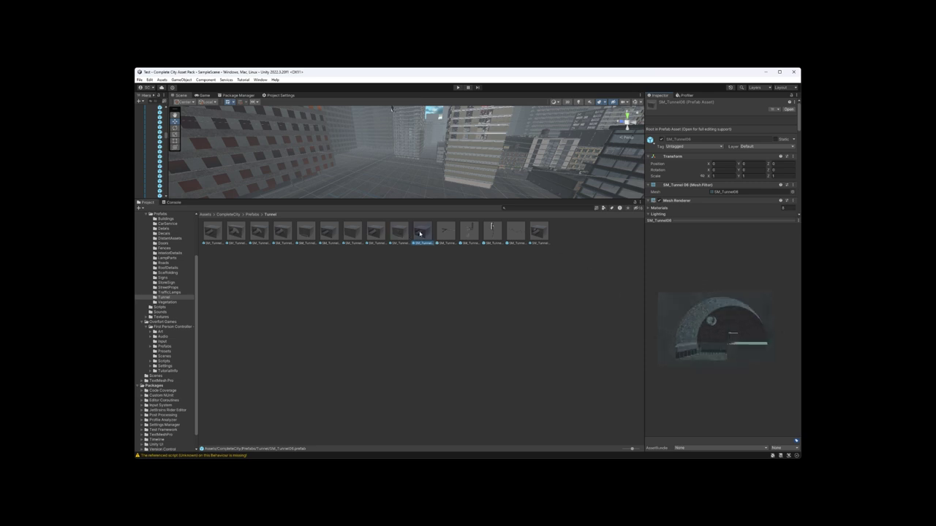
left_click_drag(701, 305, 612, 297)
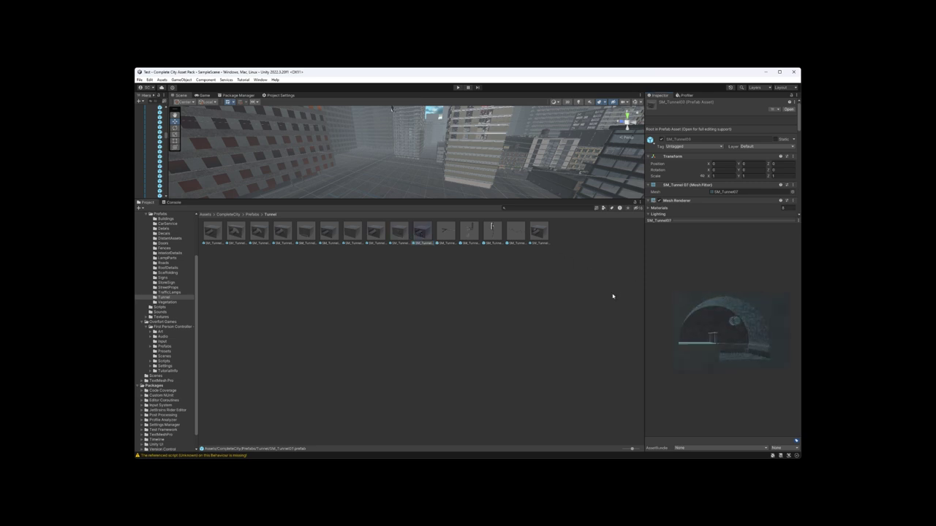
Examine the tunnel detail prefabs from SM_TunnelDetail01 to SM_TunnelDetail04 by rotating their previews
key("Right")
left_click_drag(721, 321, 757, 339)
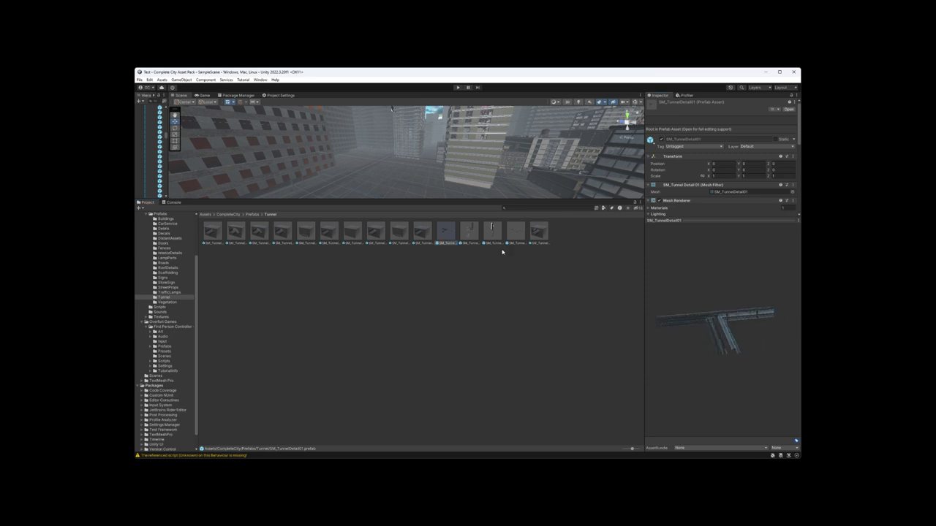
key("Right")
left_click_drag(711, 327, 744, 313)
left_click(494, 238)
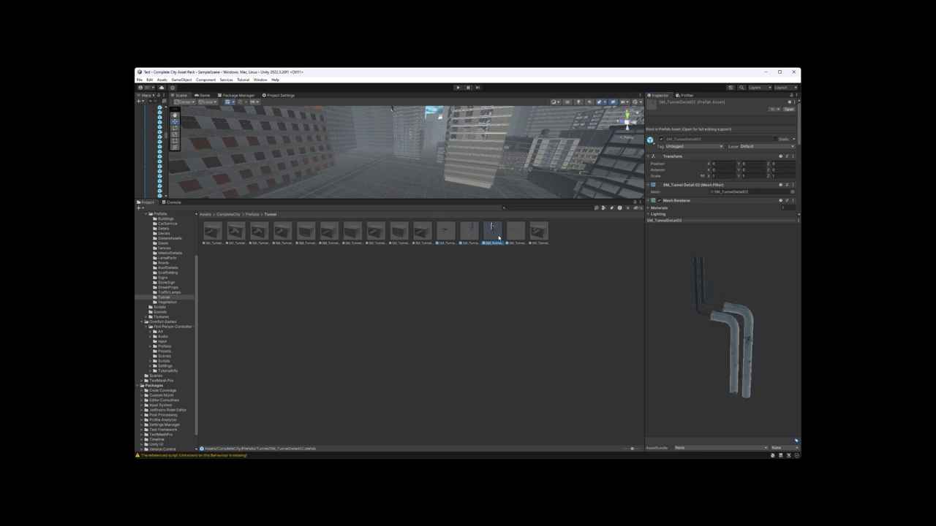
left_click_drag(687, 298, 604, 286)
left_click(516, 232)
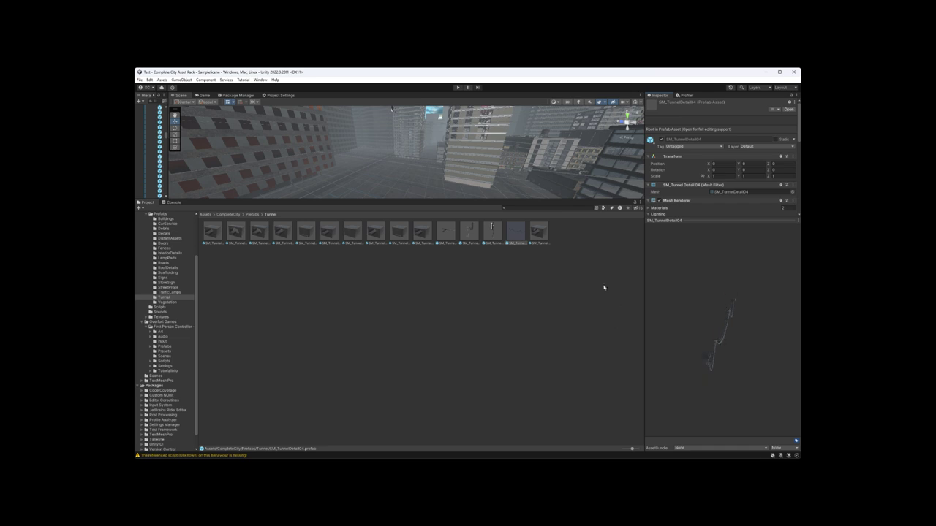
Examine the SM_TunnelEntrace prefab by rotating its preview
left_click(551, 236)
left_click(539, 233)
left_click_drag(678, 273, 685, 323)
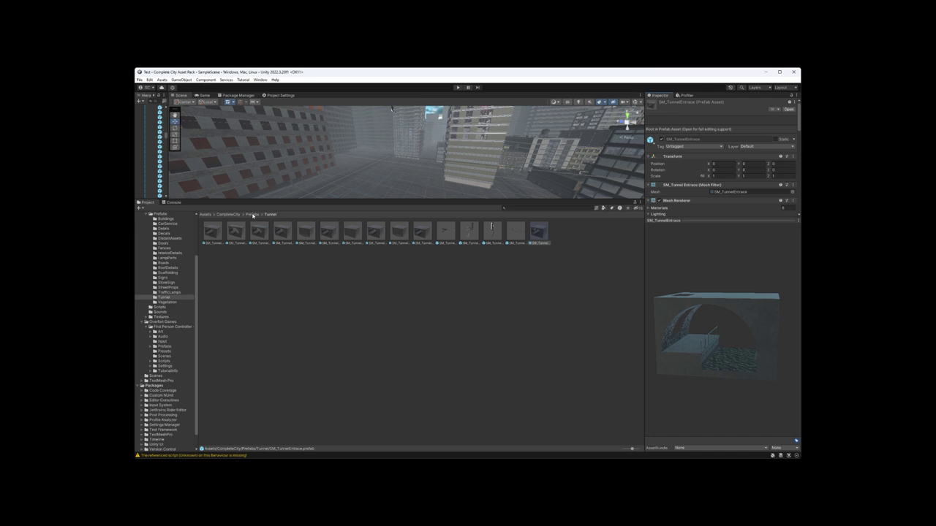
Open the TrafficLamps prefabs folder and open the ComplexTrafficLampV1_A prefab for editing
left_click(252, 214)
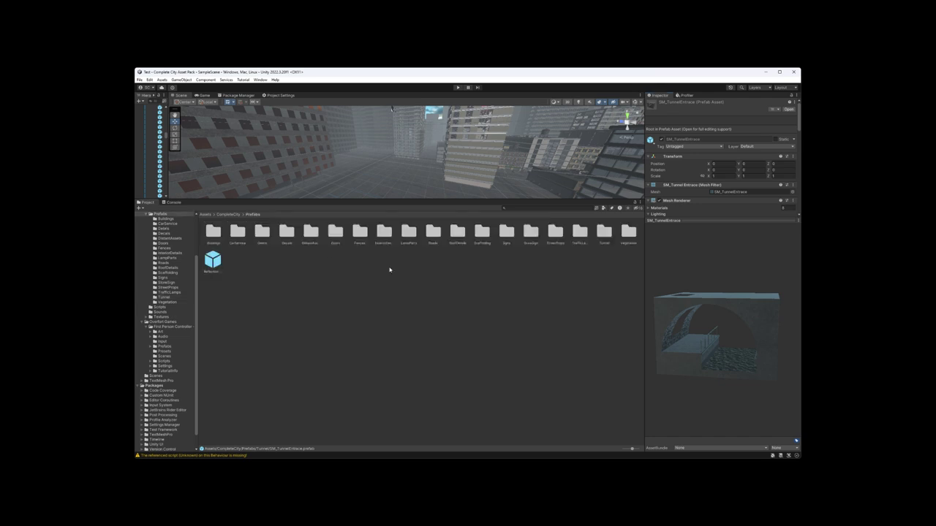
double_click(579, 231)
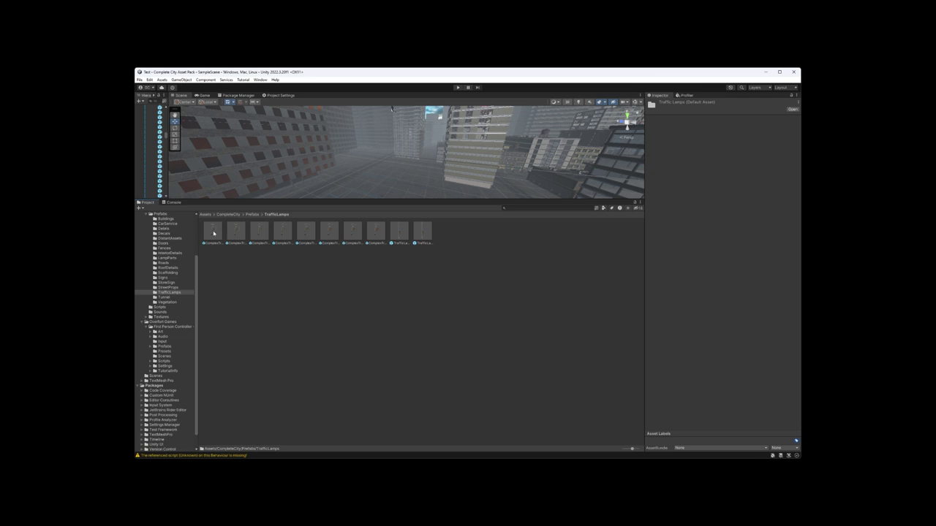
left_click(212, 232)
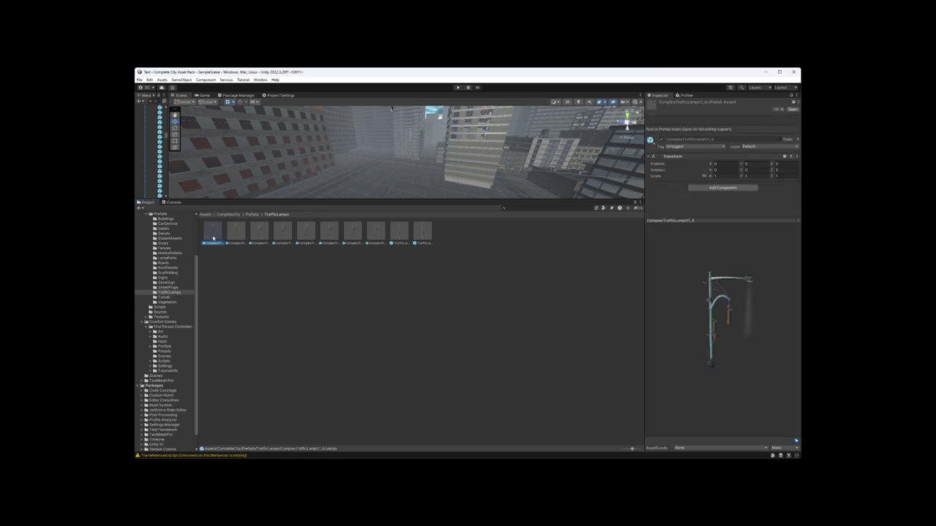
double_click(213, 234)
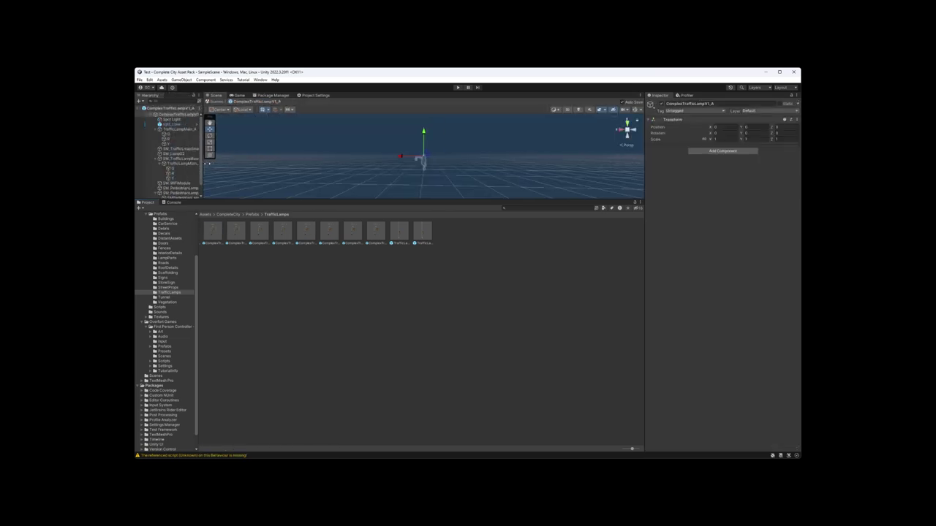
Widen the Hierarchy and examine the ComplexTrafficLampV1_A parts, framing SM_TrafficLmapSmallHolder and orbiting around its traffic light
left_click_drag(206, 163, 223, 162)
scroll(172, 135, "down", 1)
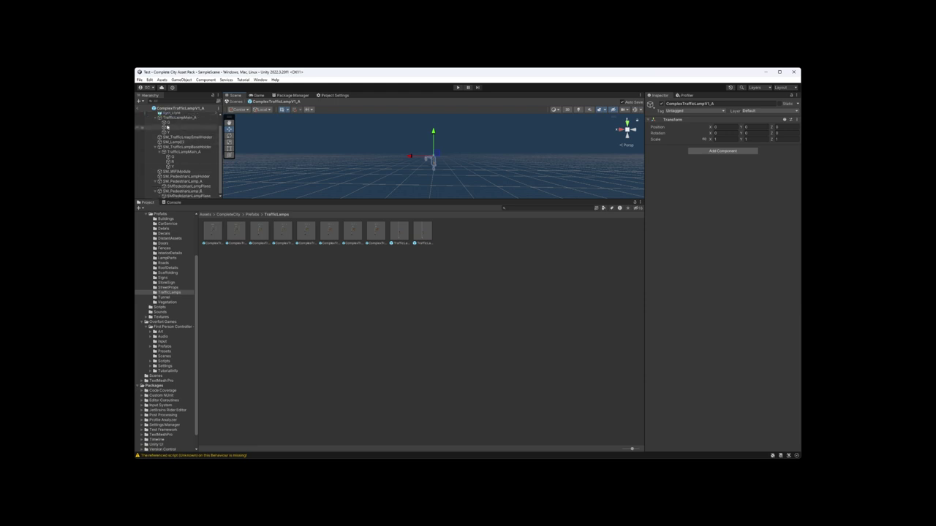
scroll(169, 135, "up", 1)
left_click(169, 130)
left_click(181, 149)
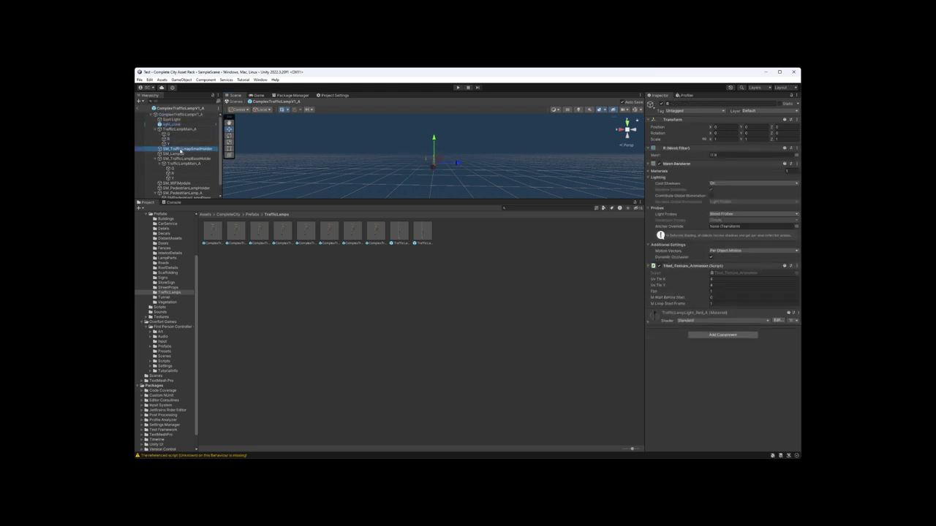
key("f")
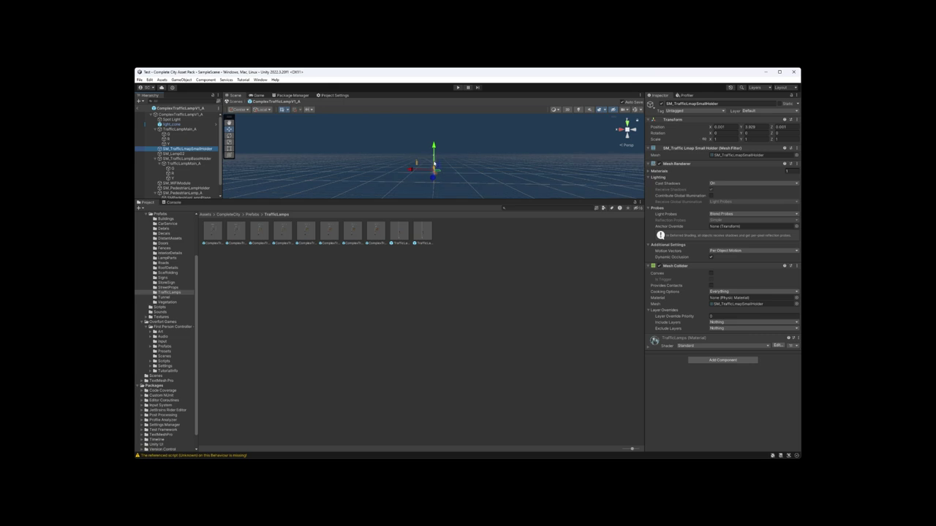
scroll(399, 151, "down", 3)
left_click_drag(399, 150, 445, 174, "alt")
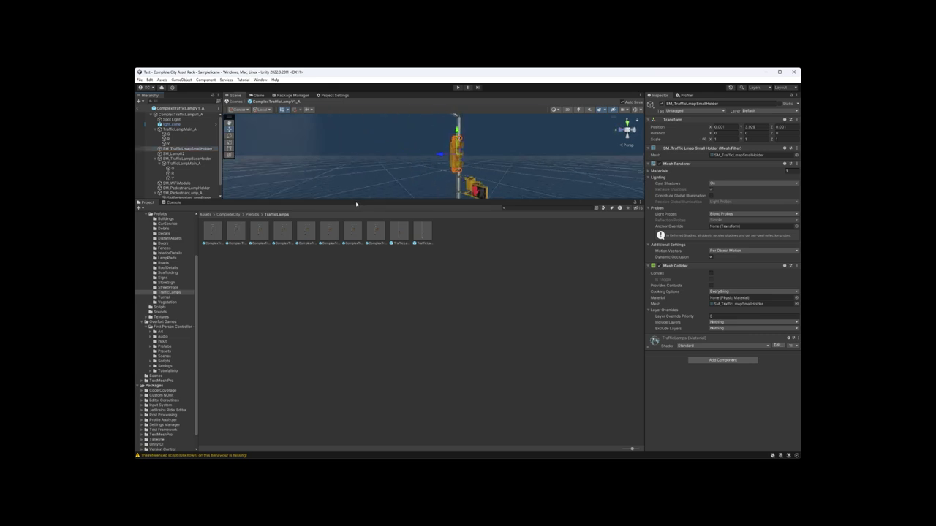
left_click_drag(486, 196, 432, 159, "alt")
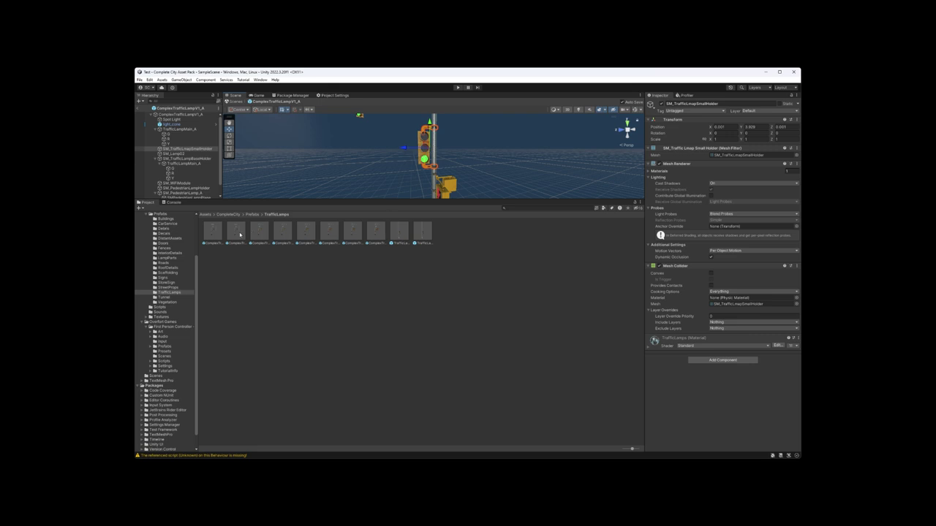
Open the ComplexTrafficLampV1_B prefab and examine its asset preview from other angles
double_click(239, 234)
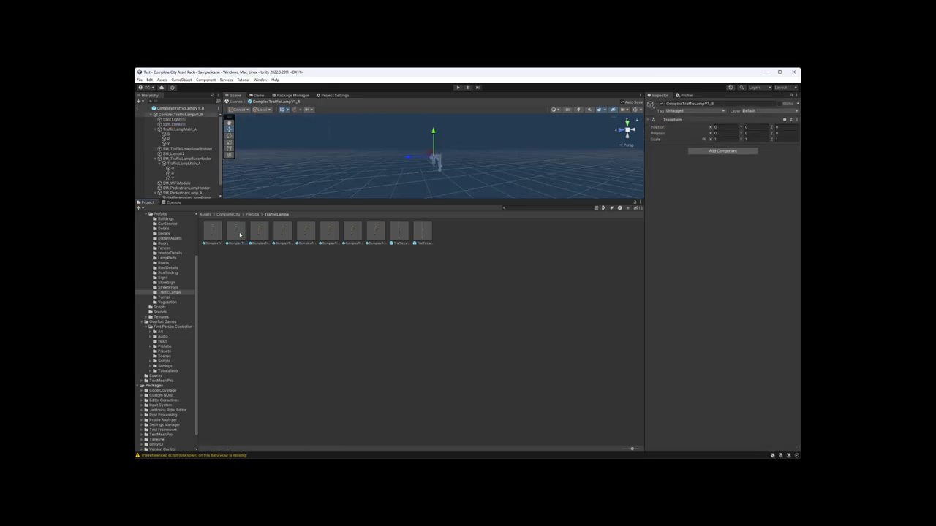
left_click(235, 233)
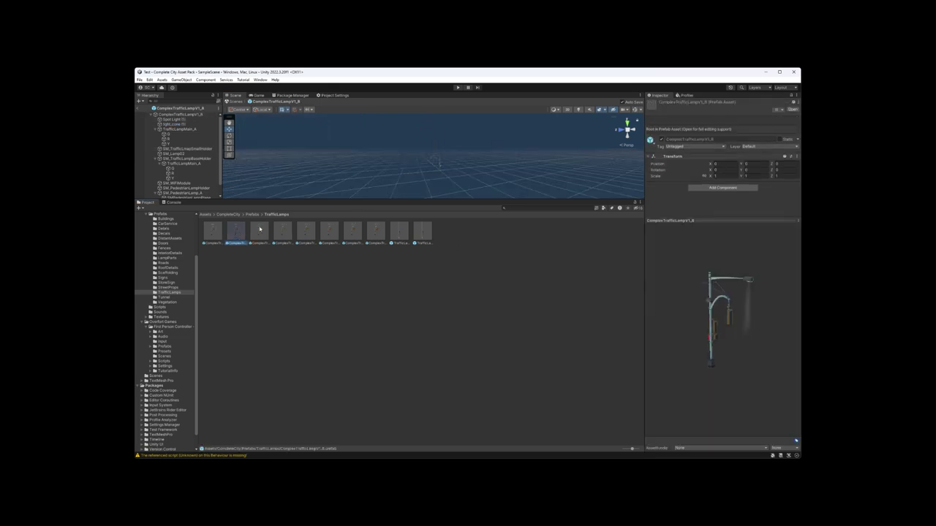
left_click_drag(769, 261, 488, 283)
Examine the ComplexTrafficLampV2_A prefab and compare ComplexTrafficLampV2_B with the neighbouring lamp variant
left_click(261, 231)
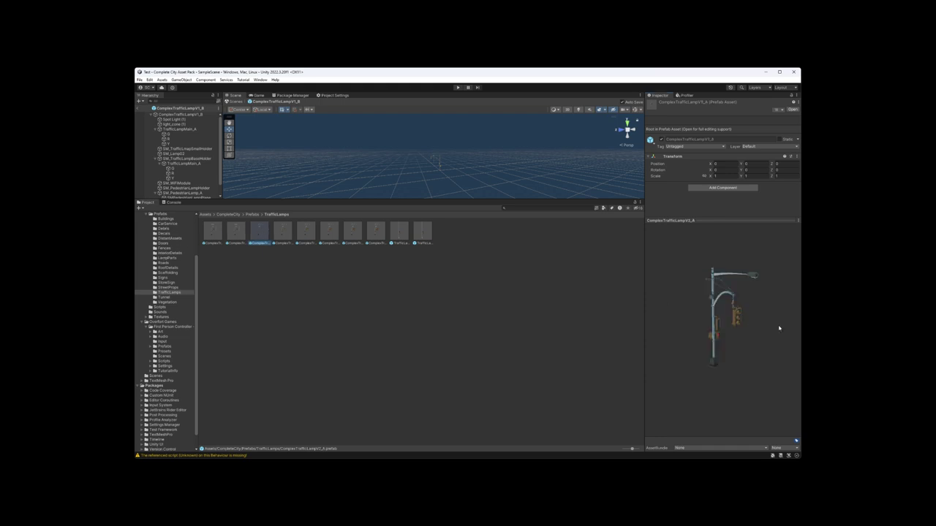
left_click_drag(711, 331, 673, 320)
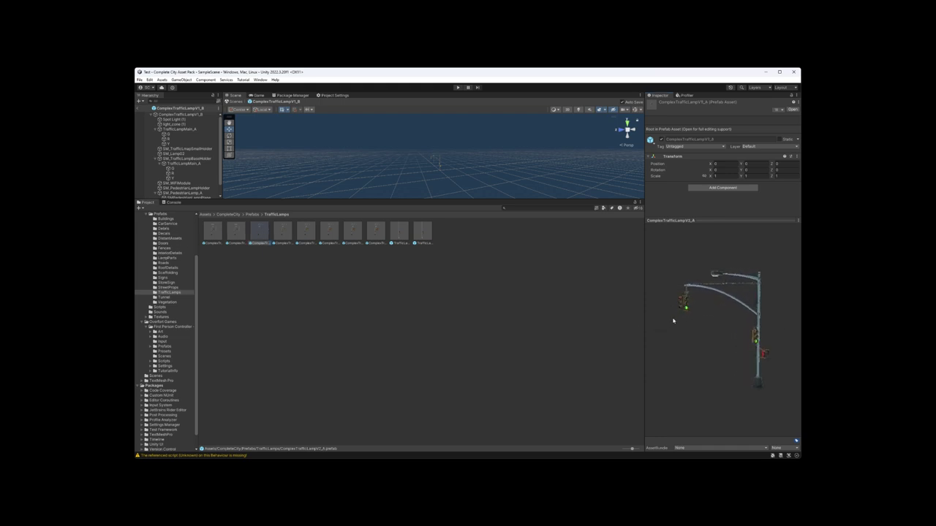
left_click(281, 234)
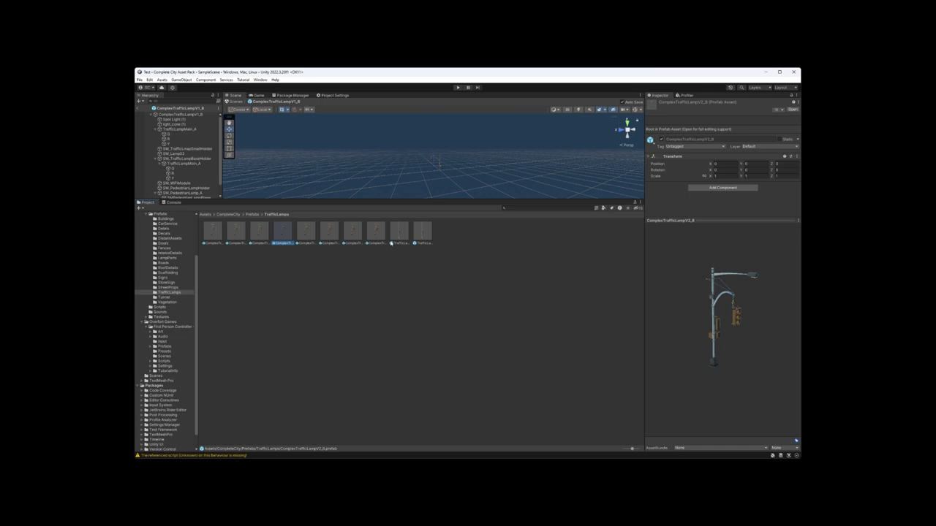
key("Right")
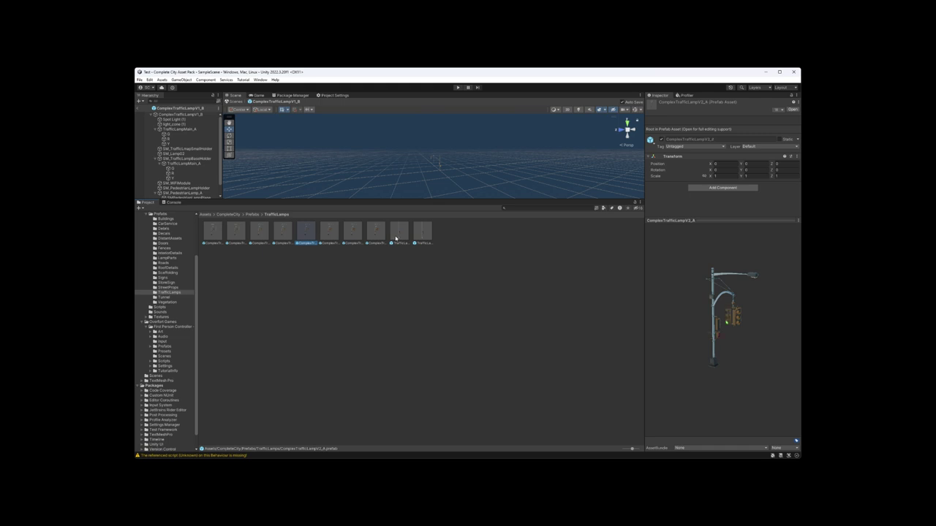
key("Left")
key("Right")
key("Left")
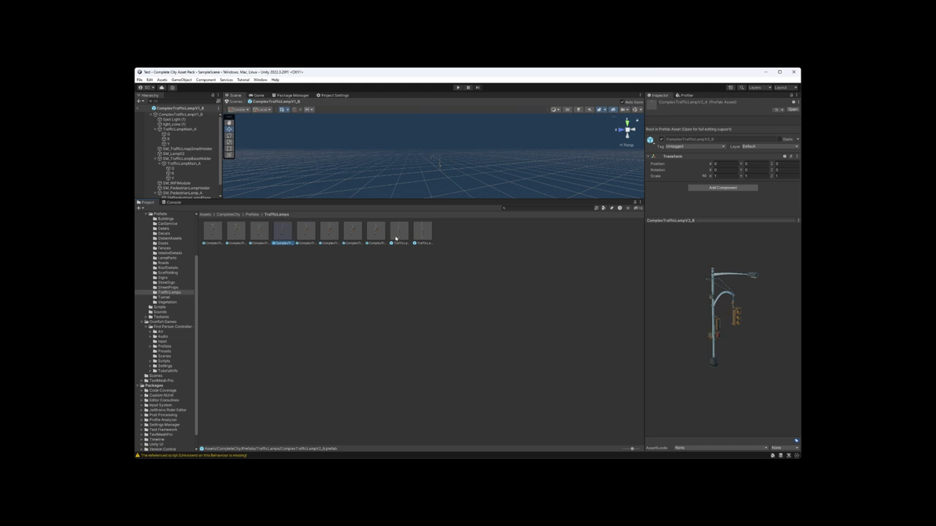
Compare the ComplexTrafficLamp previews from ComplexTrafficLampV2_A through ComplexTrafficLampV4_B
key("Left")
key("Right")
key("Right")
key("Left")
key("Right")
key("Right")
key("Right")
key("Right")
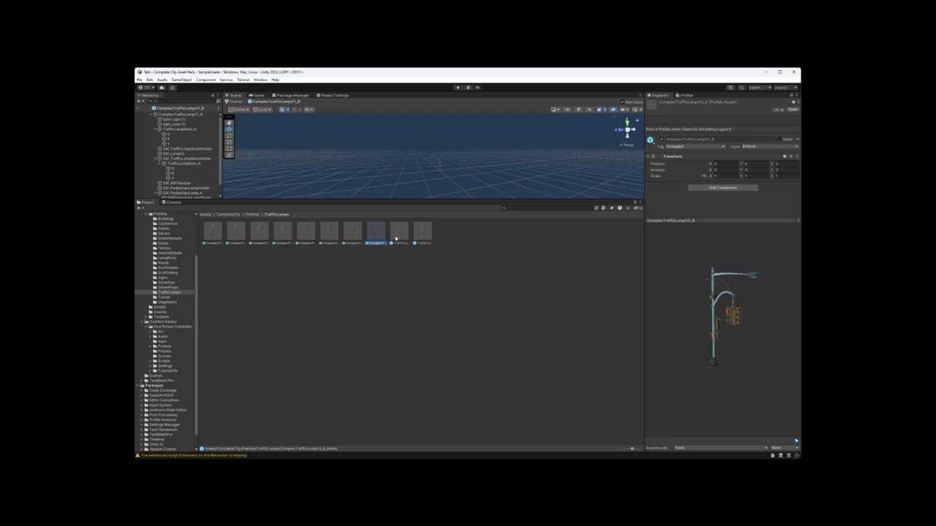
Recheck the ComplexTrafficLamp V3_B and V4 variants and examine the simple TrafficLamp prefabs up to TrafficLamp_B
key("Right")
key("Left")
key("Left")
key("Left")
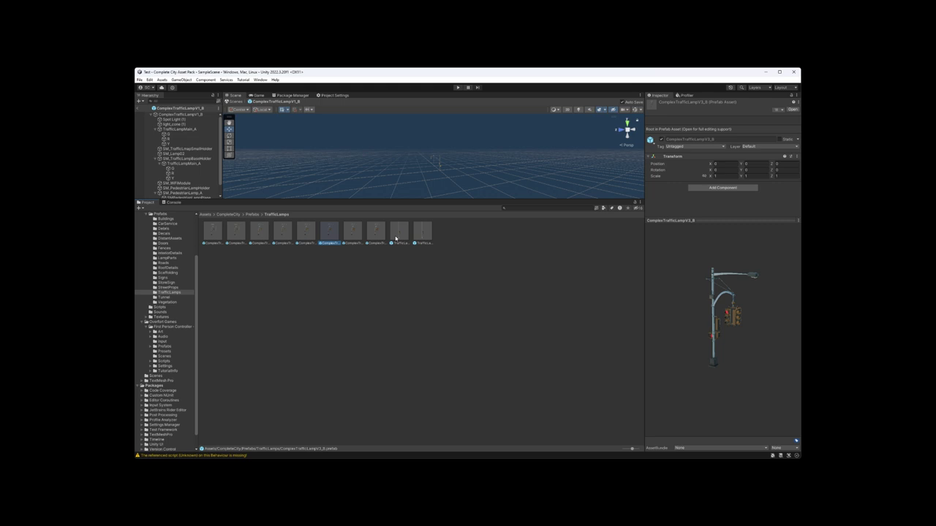
key("Right")
key("Right")
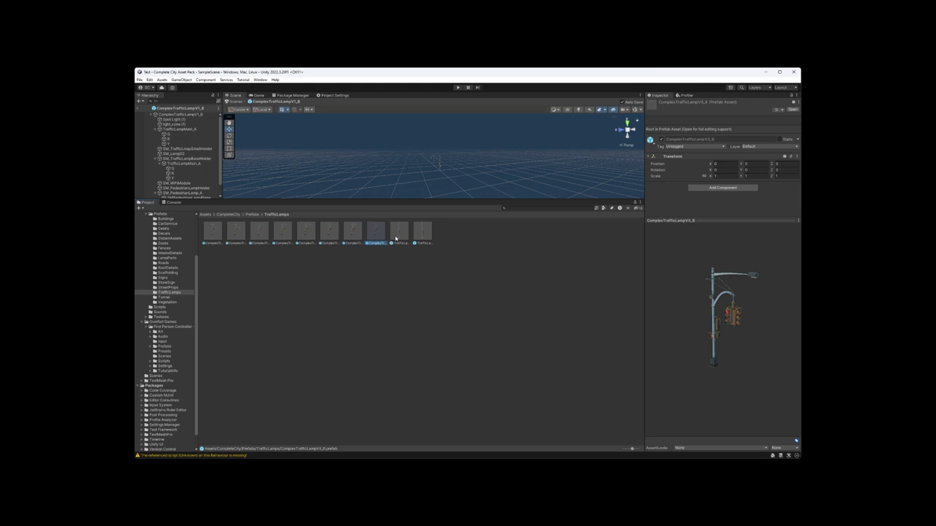
key("Right")
key("Right")
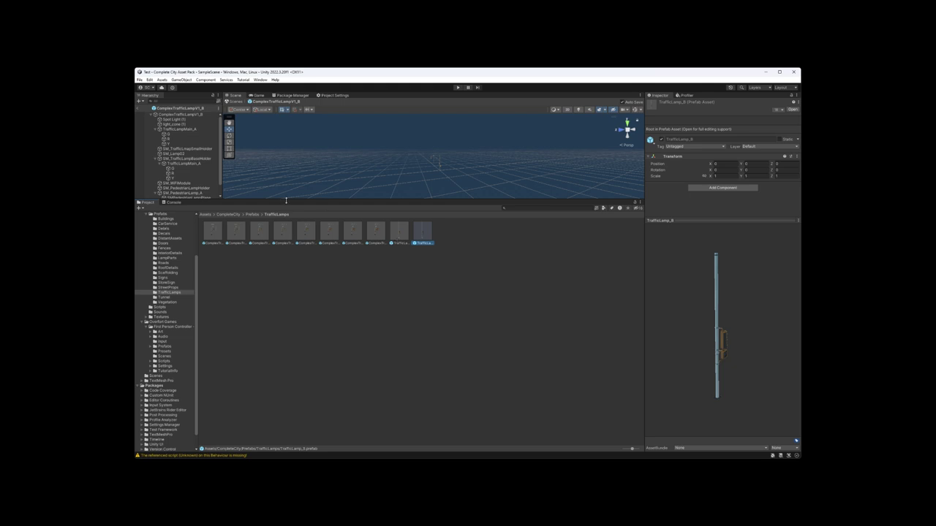
Go to the StreetProps prefabs folder and open the Bar_Animated prefab for editing
left_click(254, 214)
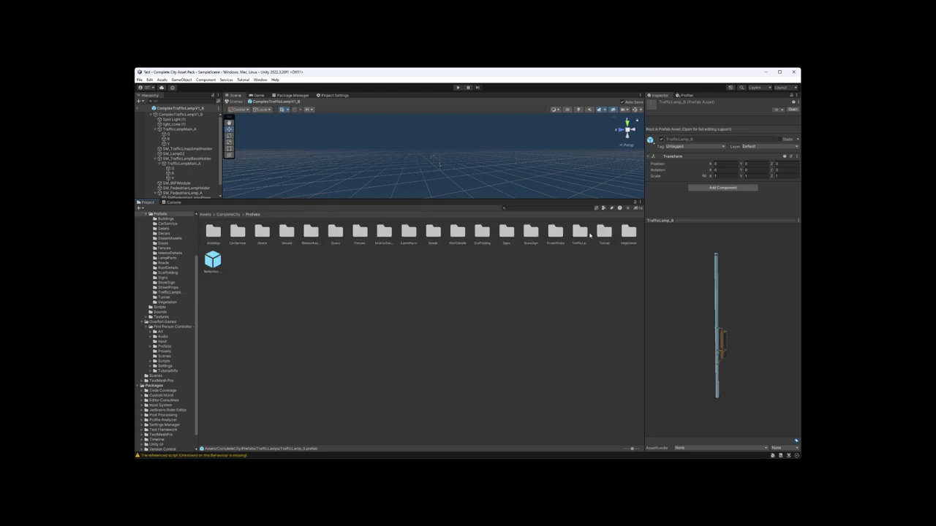
double_click(555, 233)
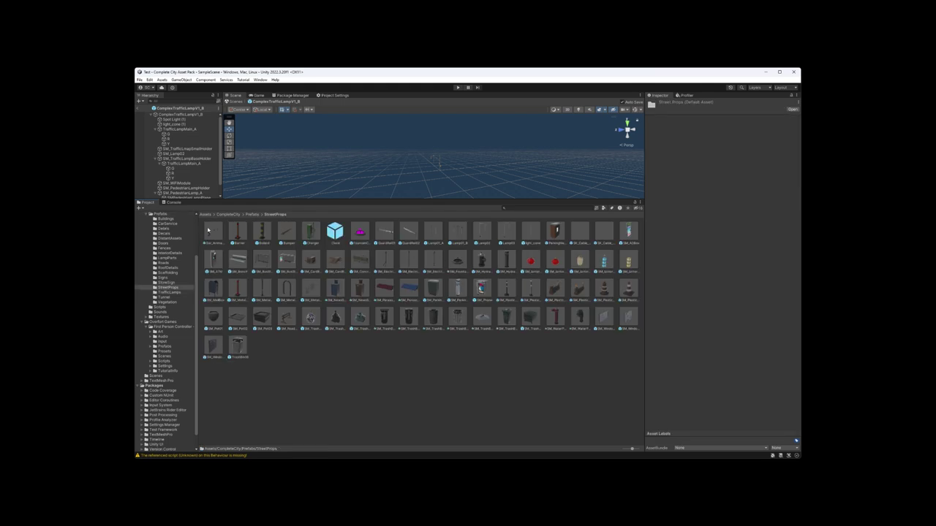
left_click(208, 231)
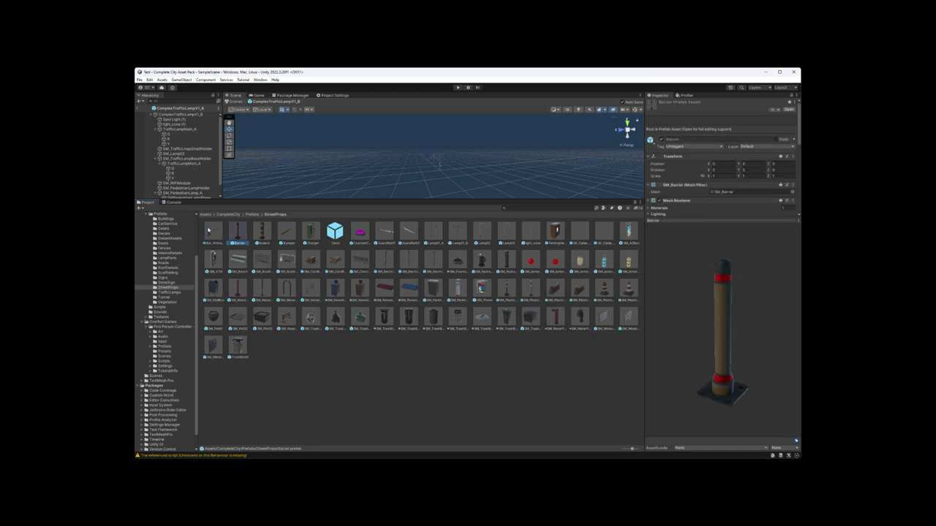
double_click(207, 231)
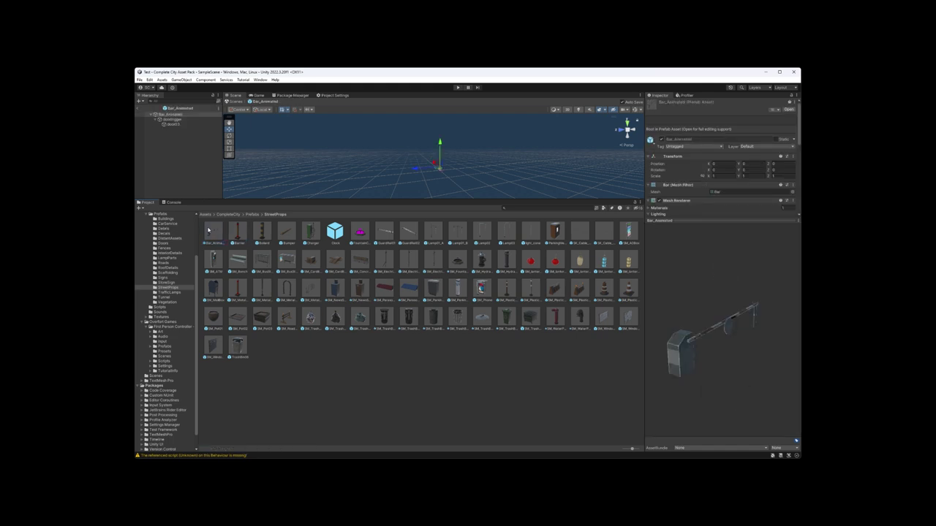
Examine the components of the doortrigger object and its child door object in Bar_Animated
left_click(172, 124)
left_click(177, 120)
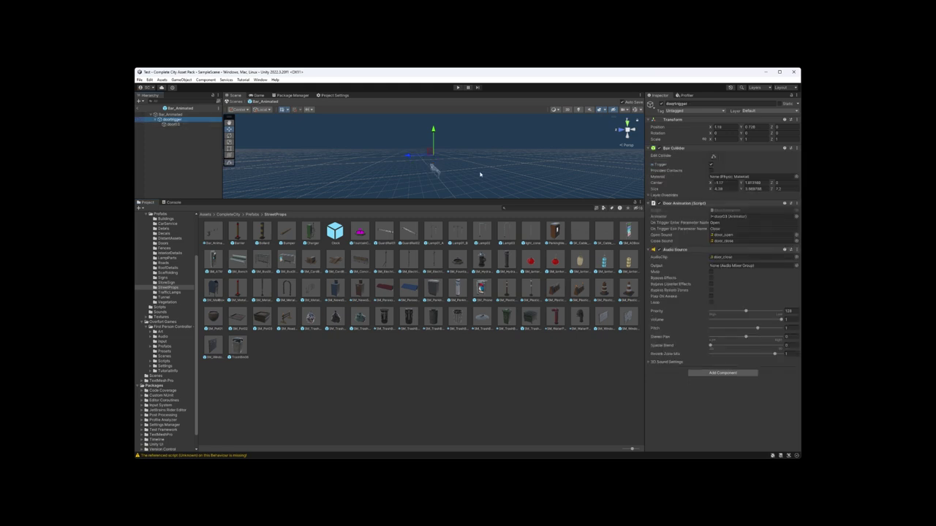
right_click_drag(481, 174, 338, 159)
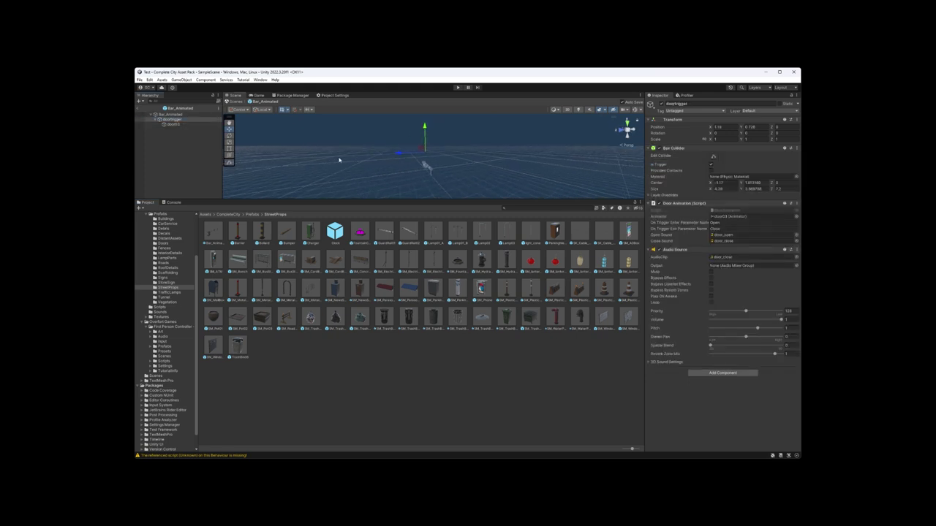
left_click(184, 125)
left_click(183, 120)
left_click(175, 124)
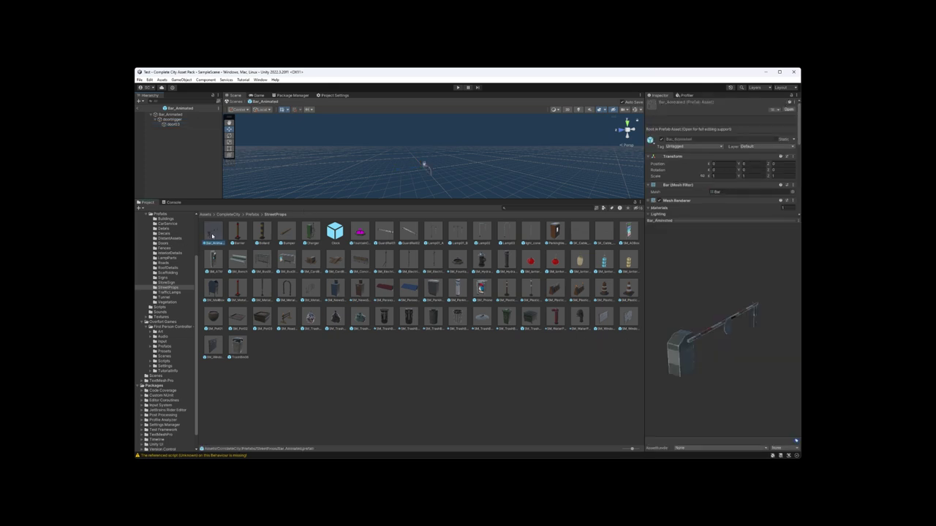
Examine the Barrier, Bollard, Bumper and Charger prefab previews, rotating the Charger to see its front
key("Right")
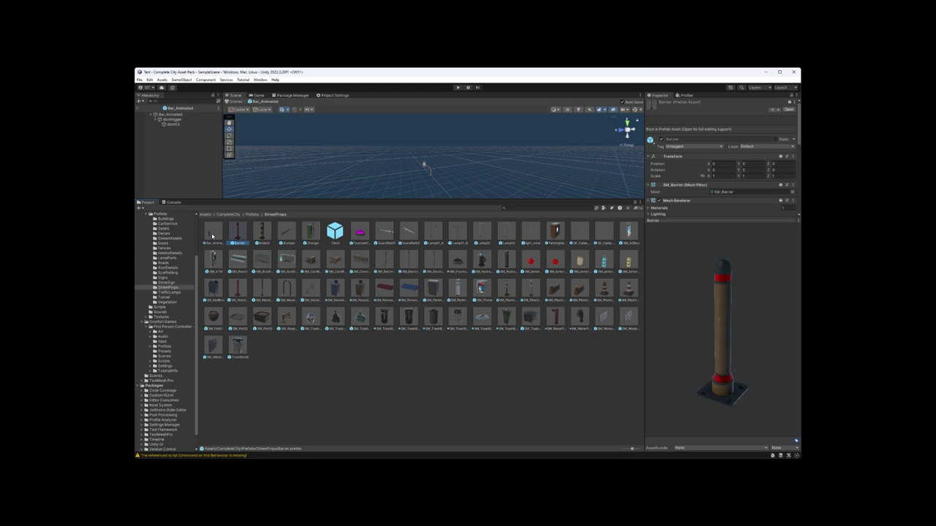
key("Right")
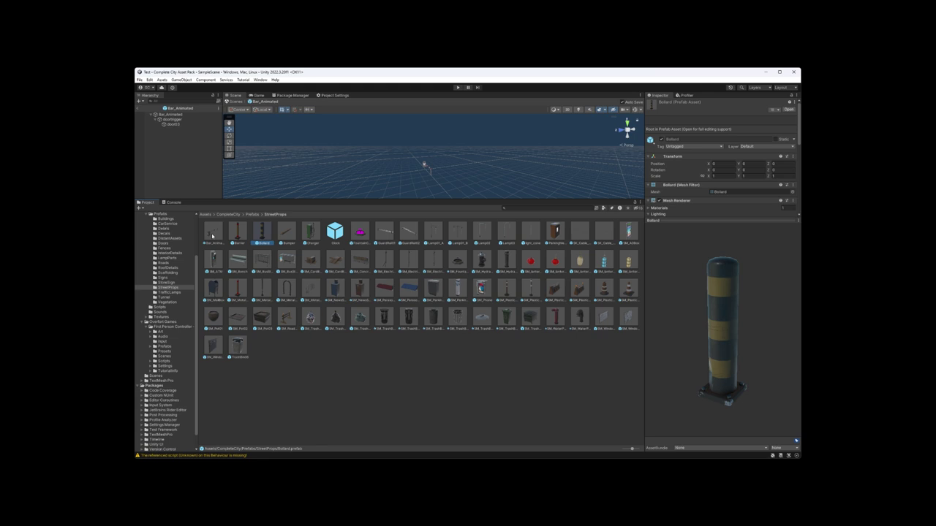
key("Right")
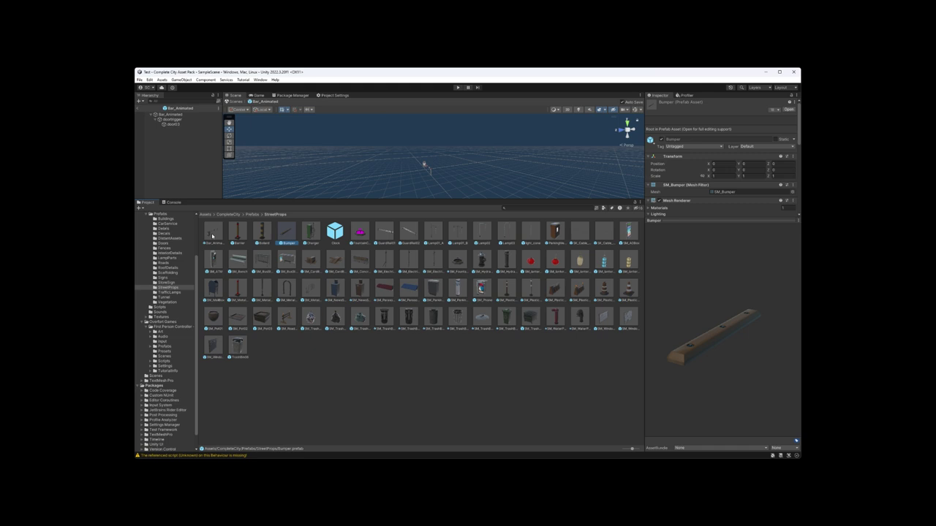
key("Right")
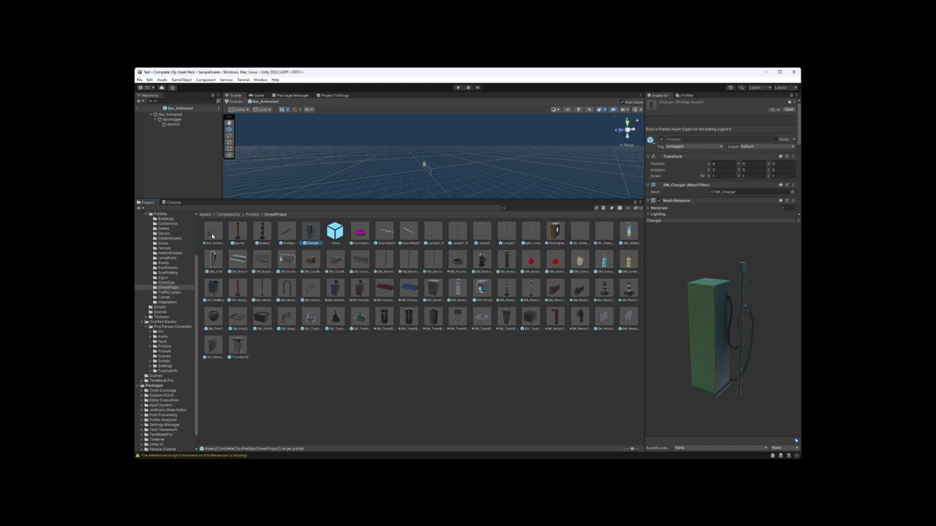
left_click_drag(753, 334, 715, 320)
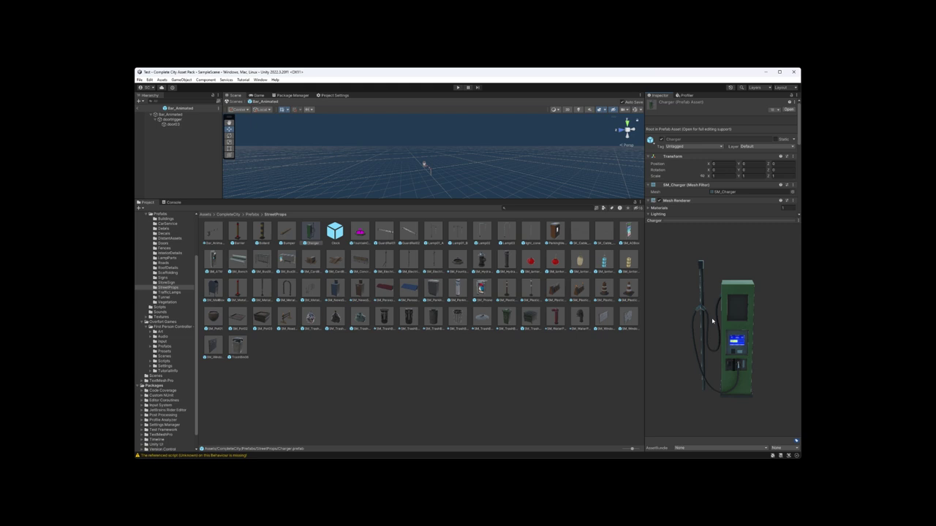
Open the Clock prefab to view its text from the front, and open the FountainComplete prefab
left_click(344, 235)
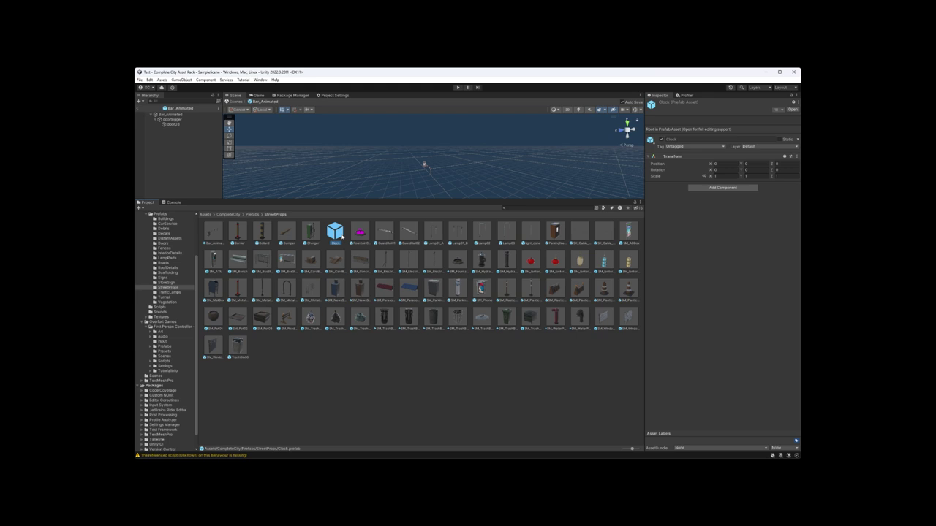
double_click(340, 235)
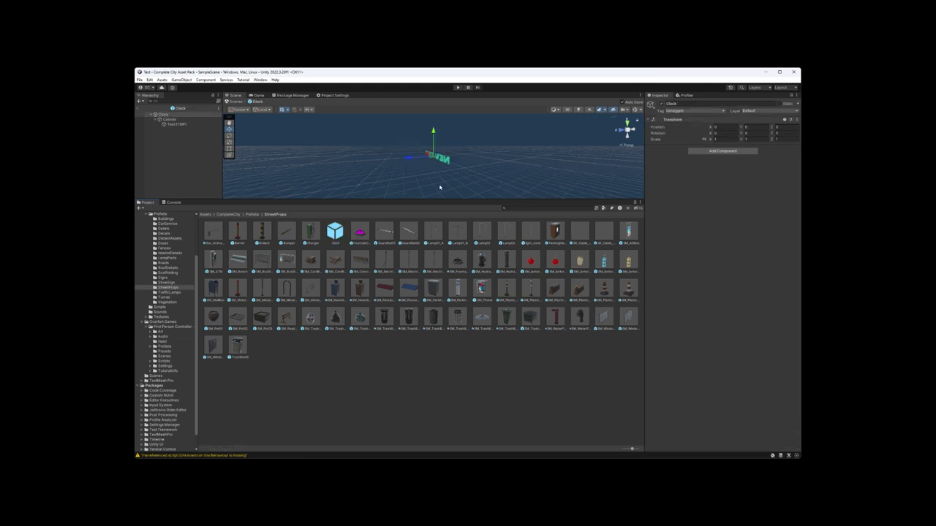
left_click_drag(443, 179, 253, 154, "alt")
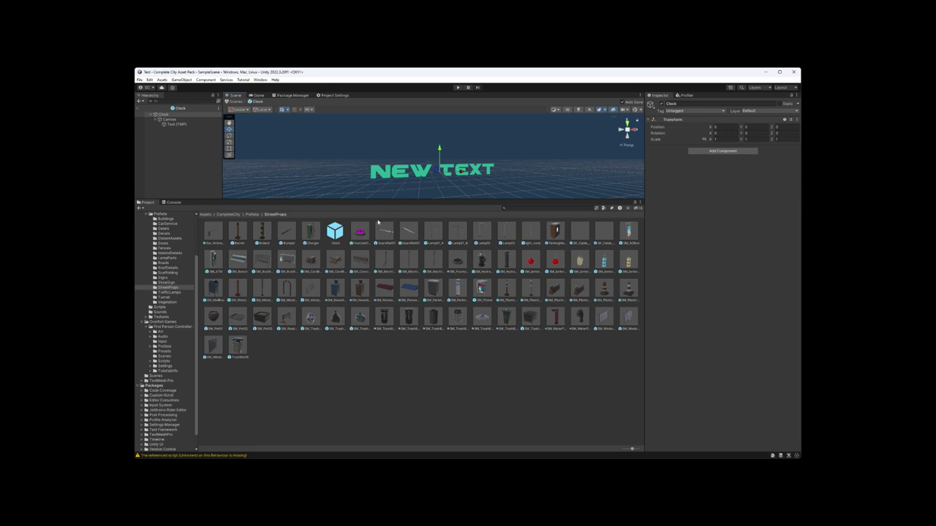
left_click(358, 234)
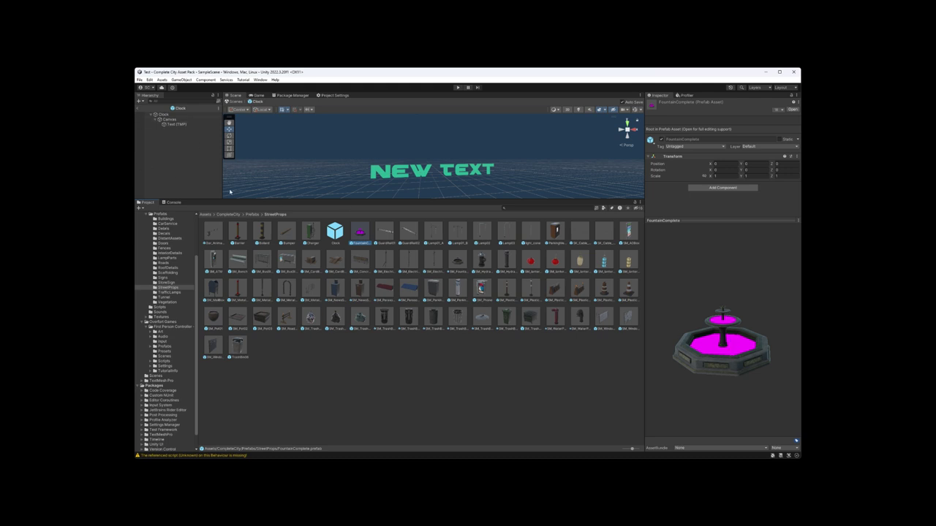
double_click(364, 234)
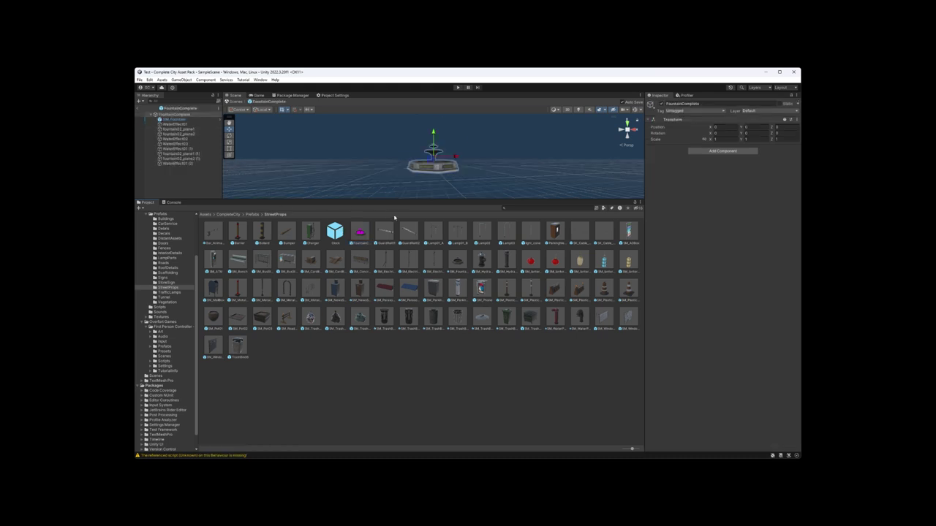
Examine the guard rail, street lamp and light_cone prefab previews, and turn the ParkingMeter03 preview to its front
left_click(386, 234)
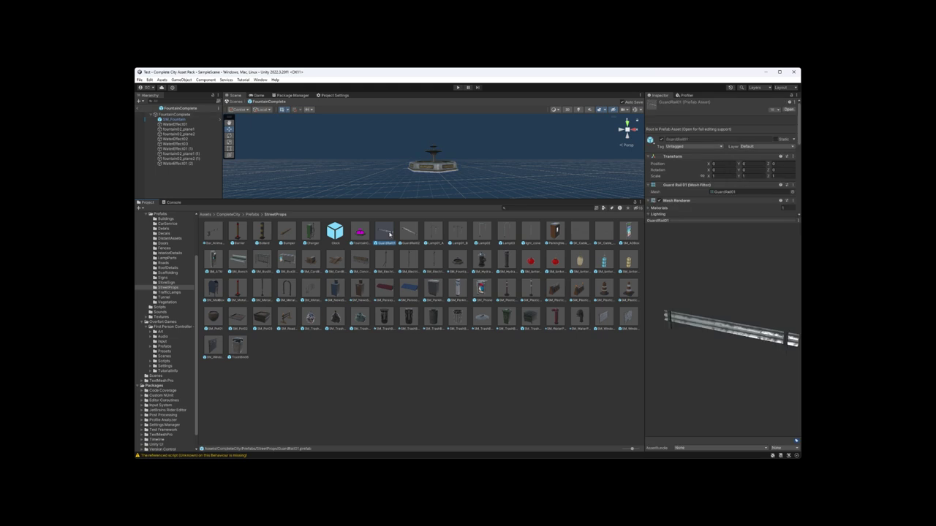
left_click(411, 234)
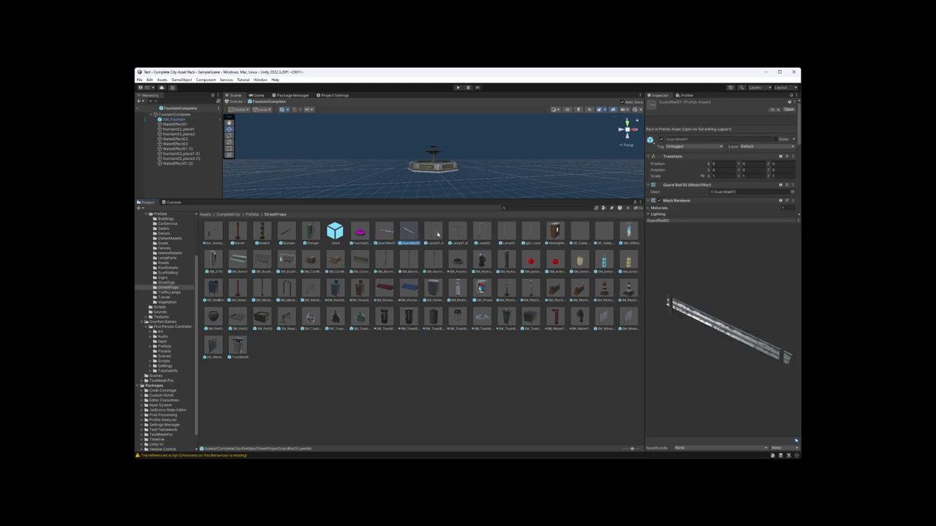
left_click(437, 234)
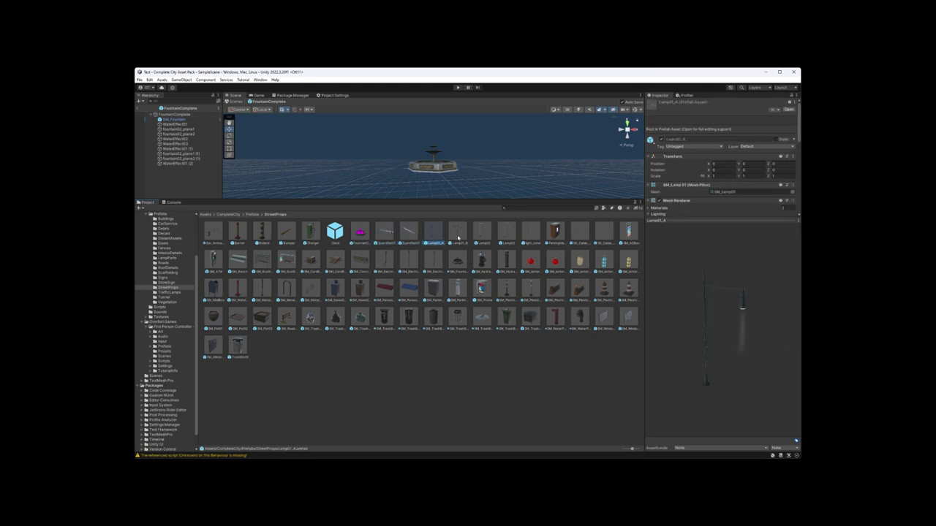
left_click(458, 233)
left_click(483, 234)
left_click(507, 234)
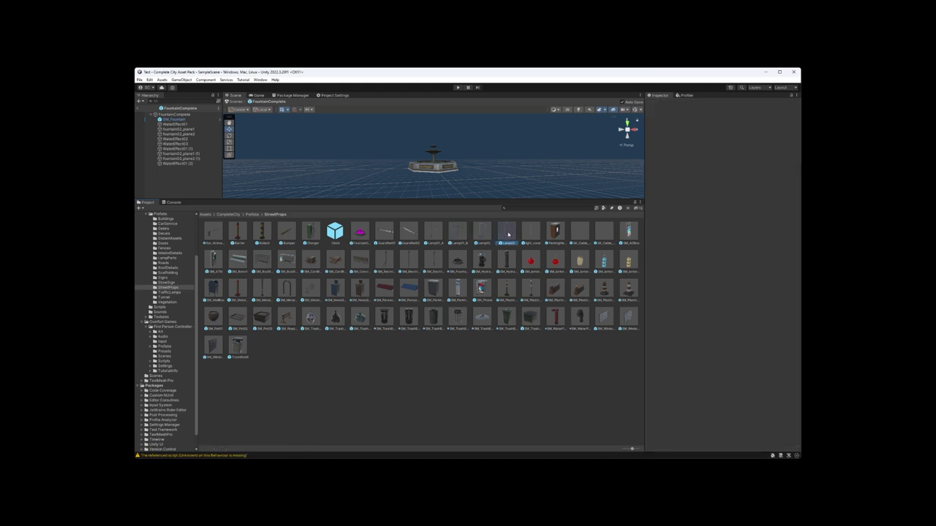
left_click(535, 234)
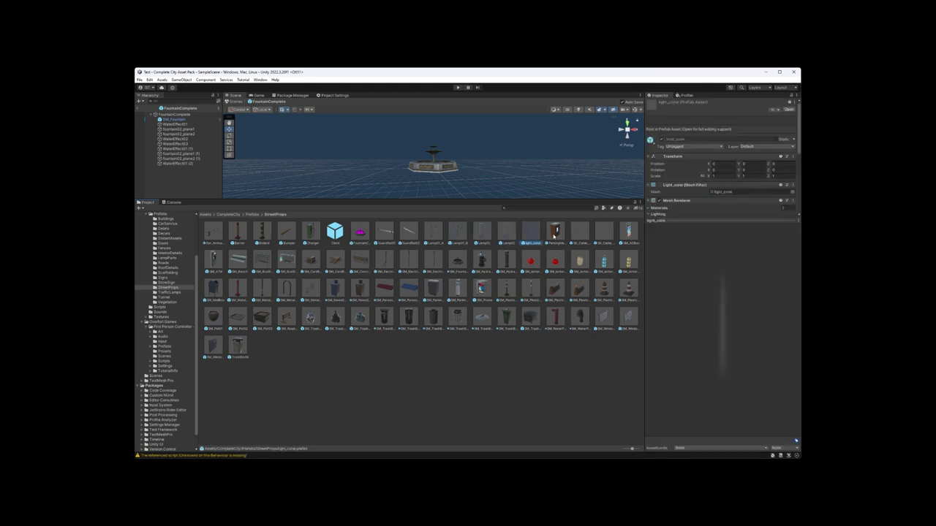
left_click(554, 234)
left_click_drag(713, 309, 727, 311)
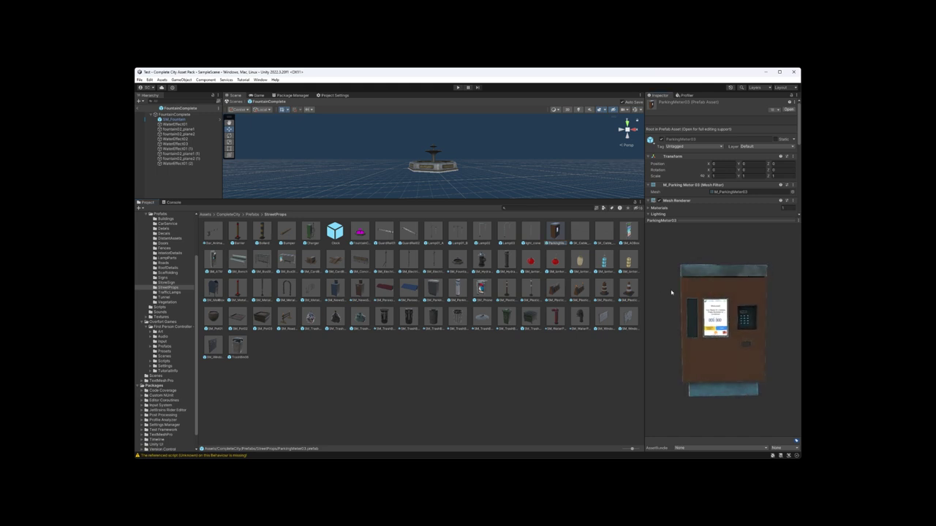
Open the SK_Cable_10m_Animated prefab, examine the cable up close, and open the neighbouring animated cable prefab
left_click(579, 234)
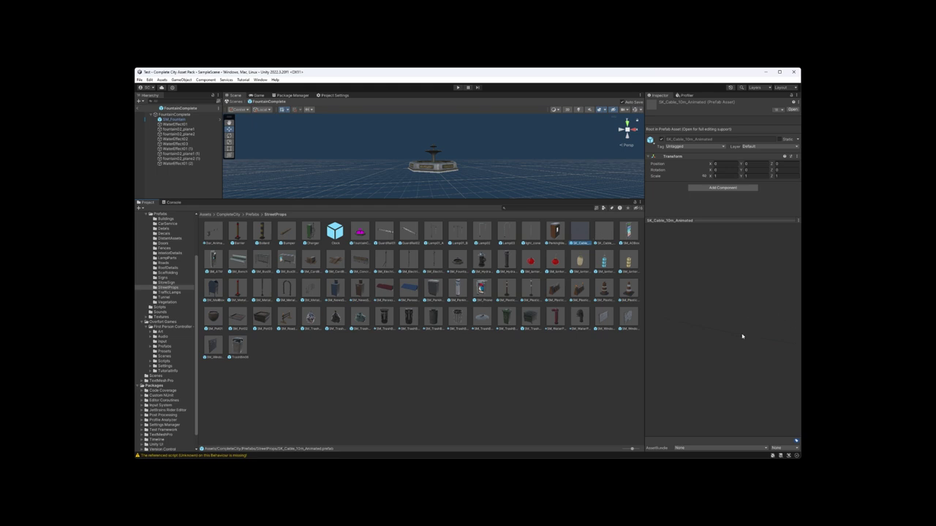
double_click(584, 246)
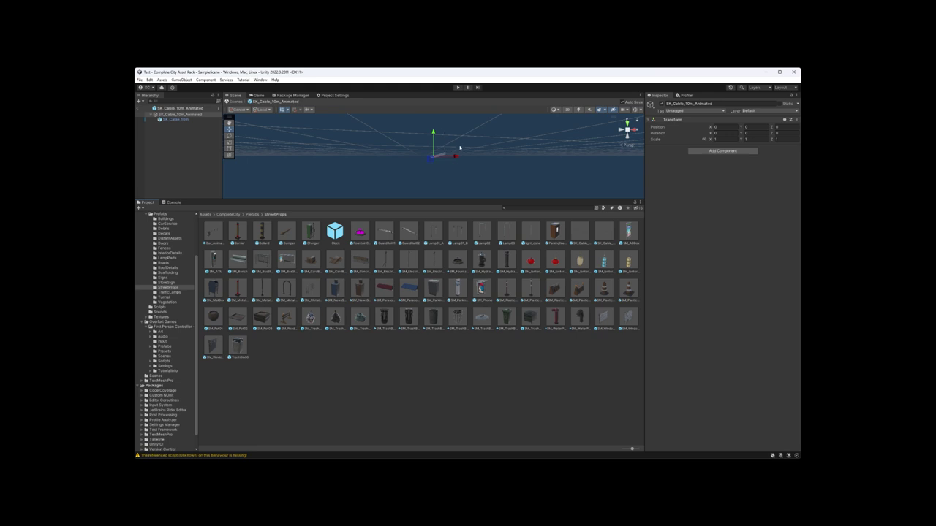
right_click_drag(459, 148, 449, 179)
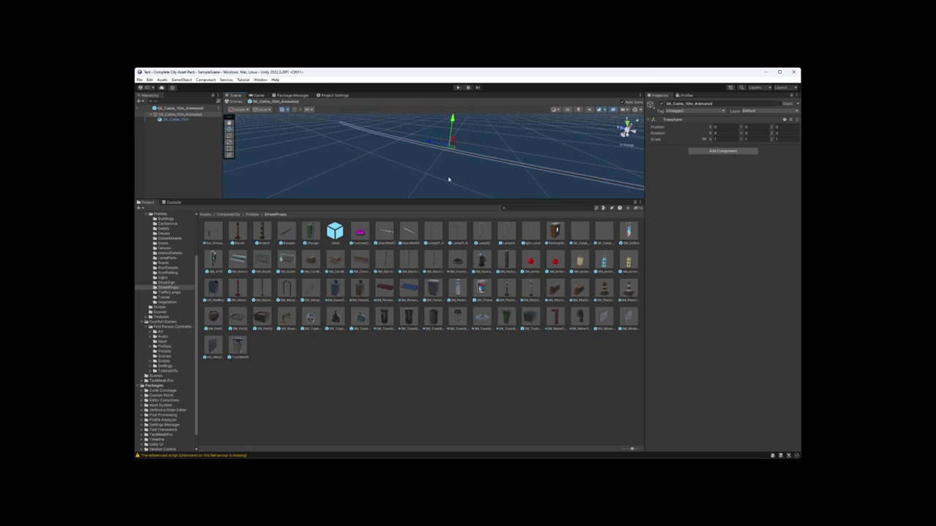
left_click(580, 233)
left_click(609, 236)
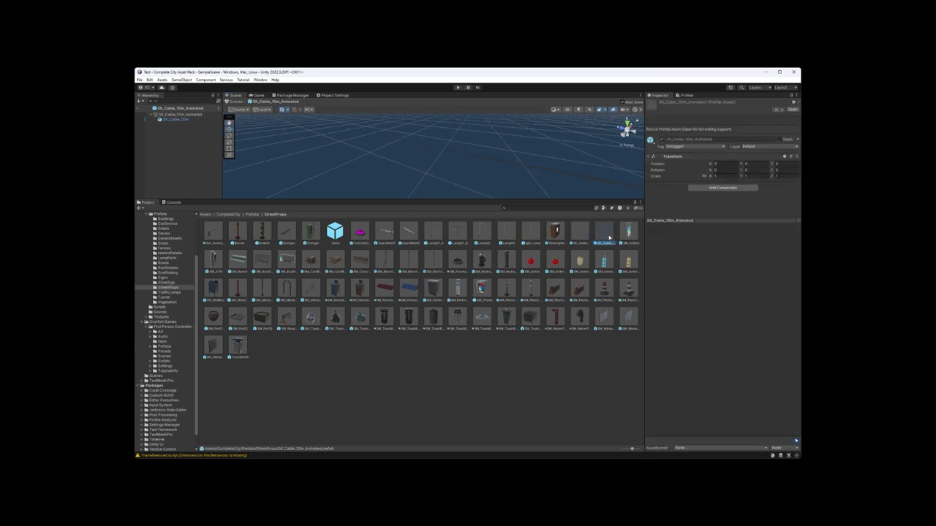
Rotate the SM_ADBox preview, open the prefab, and examine the Canvas components of its two Clock objects
left_click(627, 234)
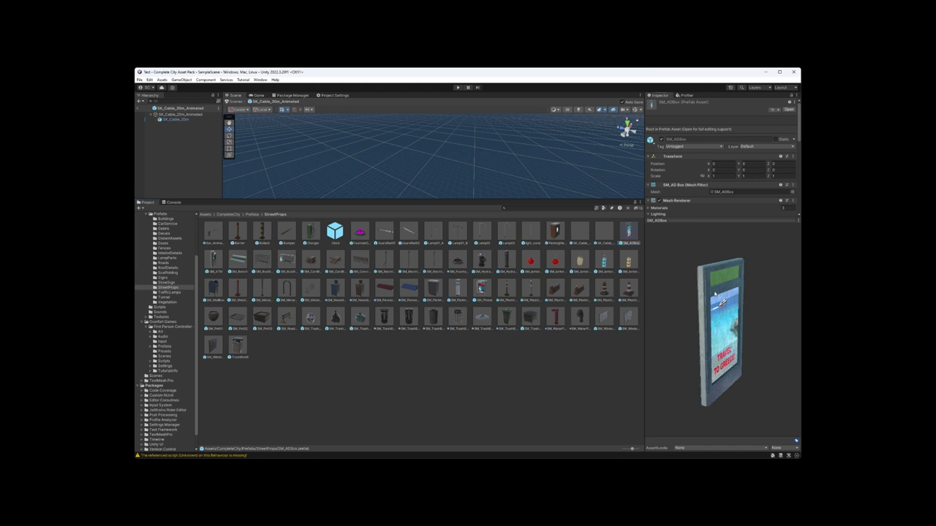
left_click_drag(687, 292, 709, 316)
double_click(628, 233)
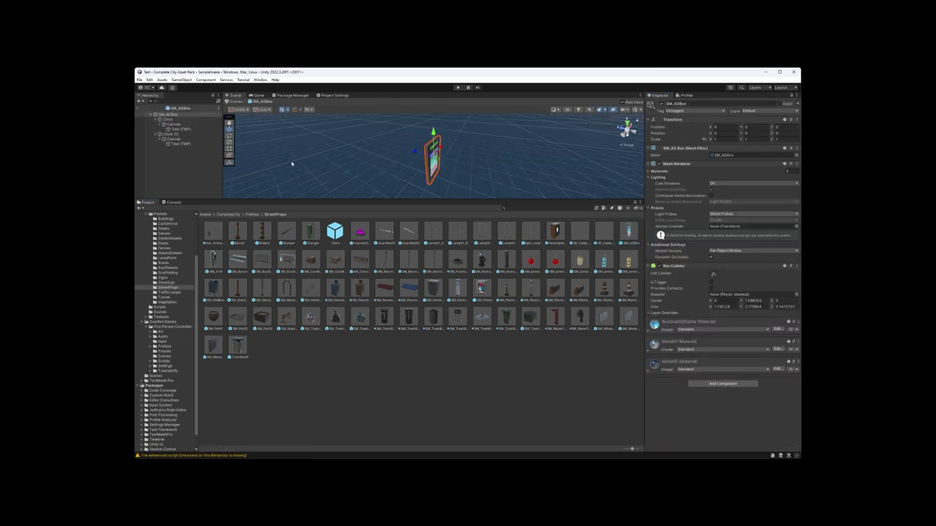
left_click(175, 139)
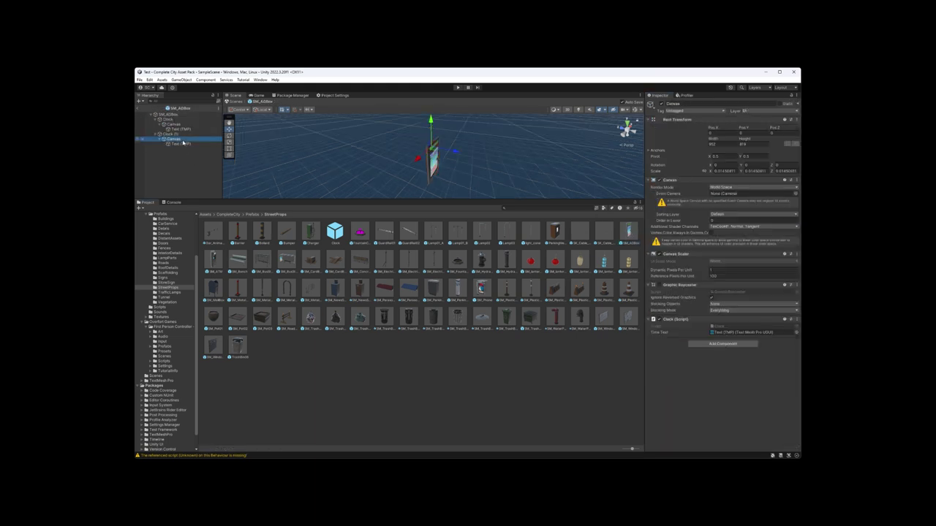
left_click(179, 129)
left_click(177, 124)
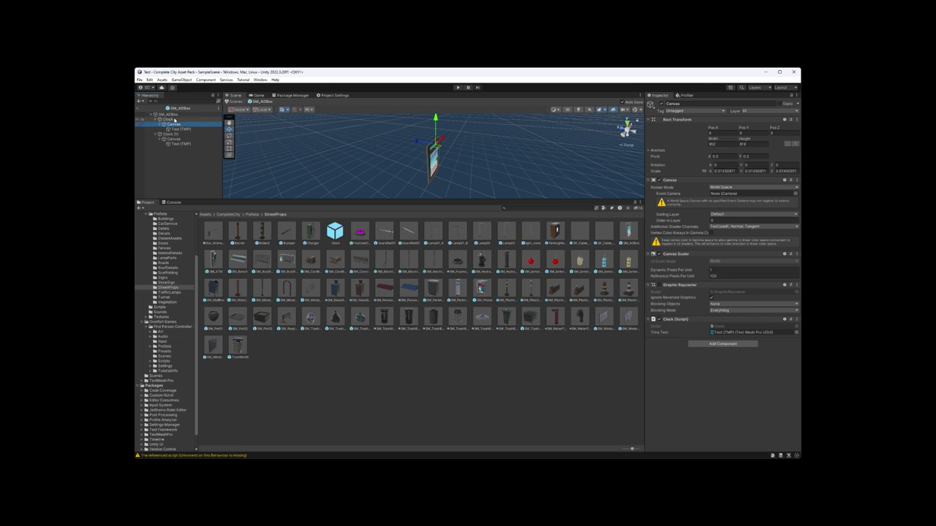
Examine the components of the SM_ADBox root object and the transform of its Clock (1) child
left_click(177, 119)
left_click(176, 115)
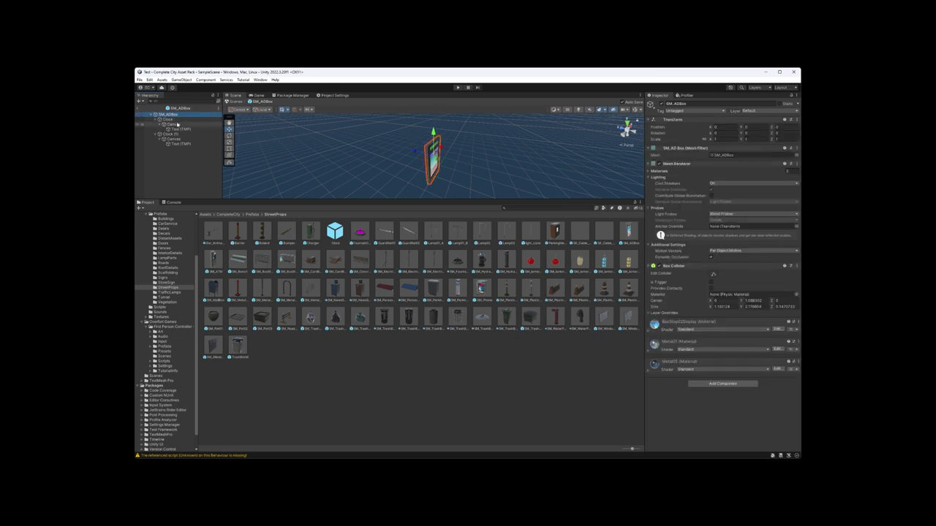
left_click(176, 135)
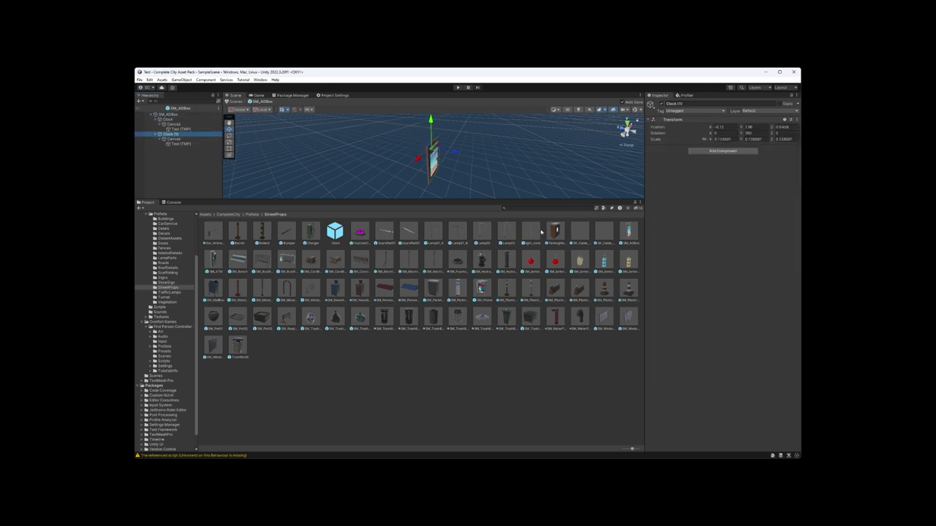
Open the SM_ATM prefab and turn its preview to show the front of the machine
double_click(214, 258)
left_click(213, 258)
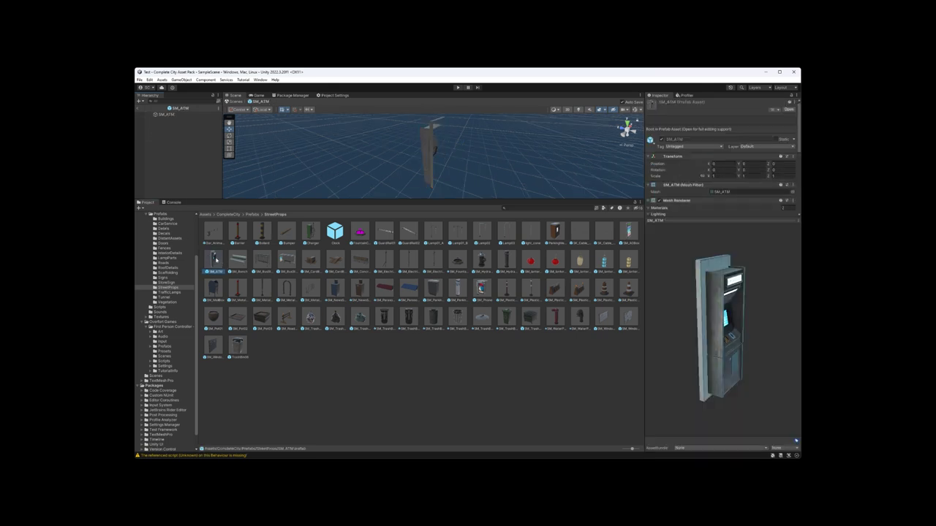
left_click_drag(667, 313, 526, 311)
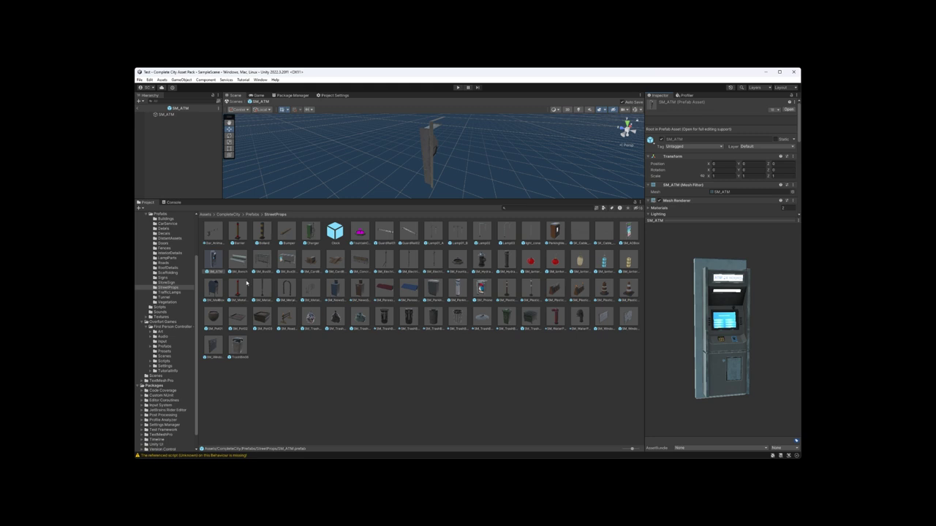
Examine the previews of the bench, SM_BusStop02, the two cardboard boxes and SM_ConcreteBarrier
left_click(236, 259)
left_click(288, 259)
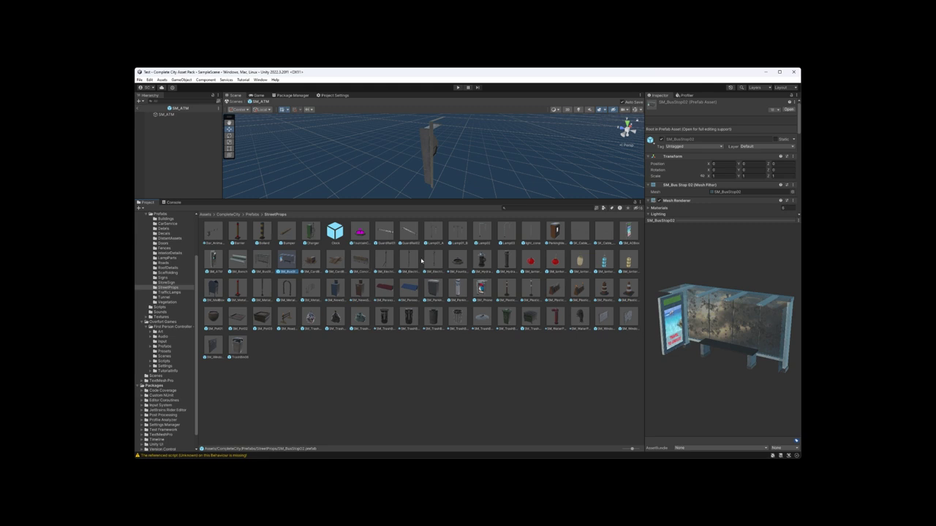
left_click(312, 263)
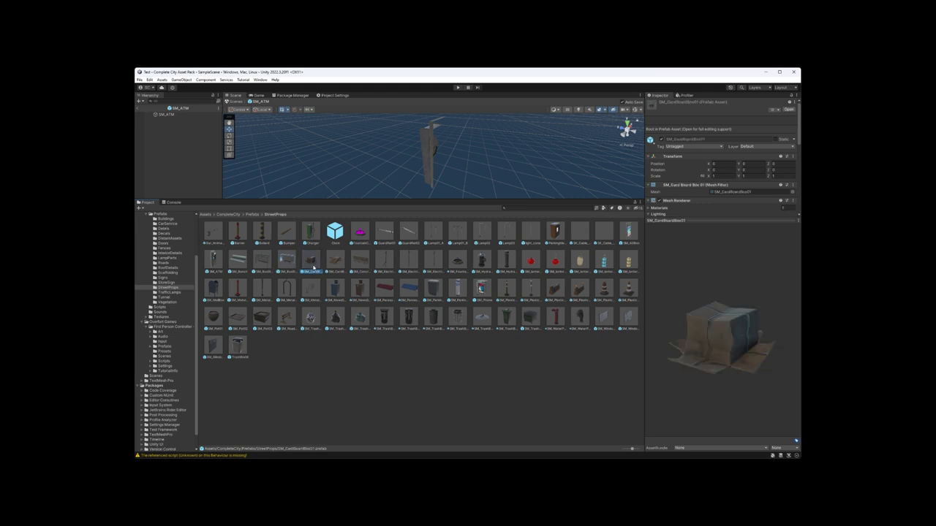
key("Right")
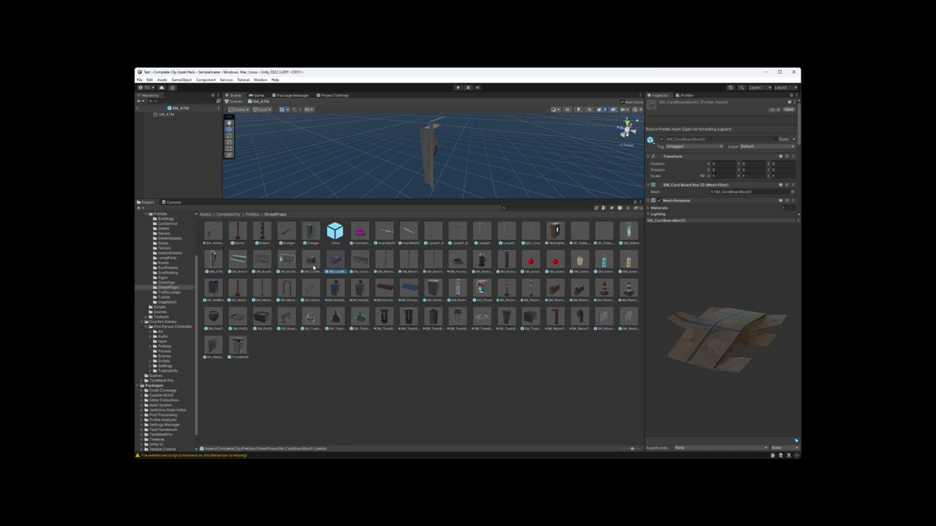
key("Right")
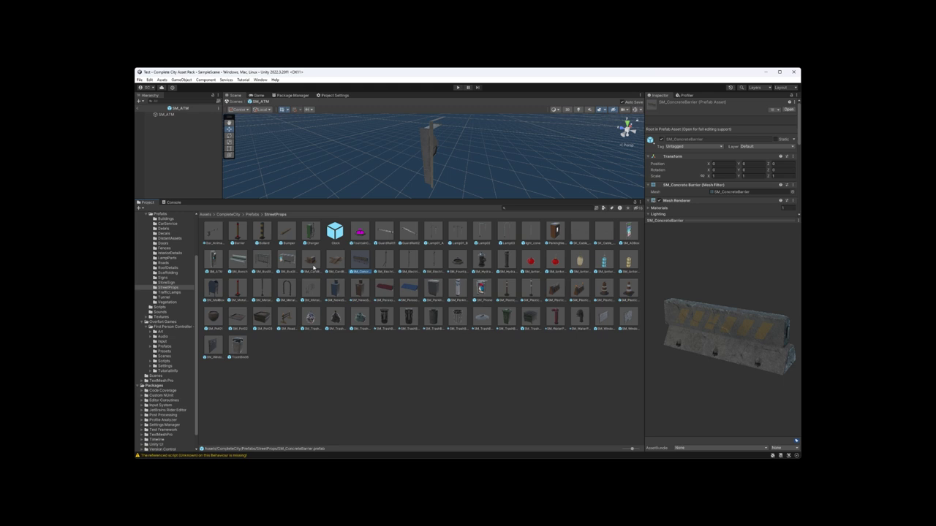
Examine the previews of the electric poles, SM_Fountain, SM_Hydrant and SM_HydrantProtector
key("Right")
key("Right")
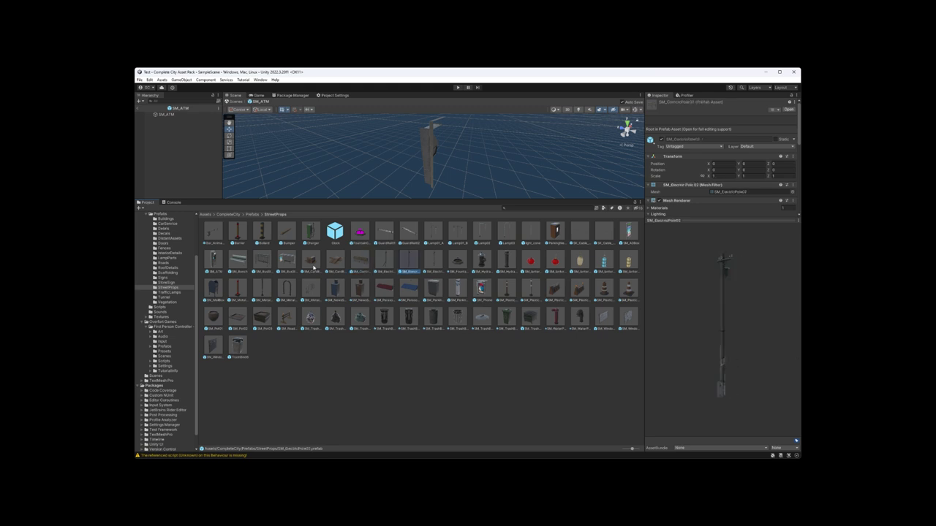
key("Right")
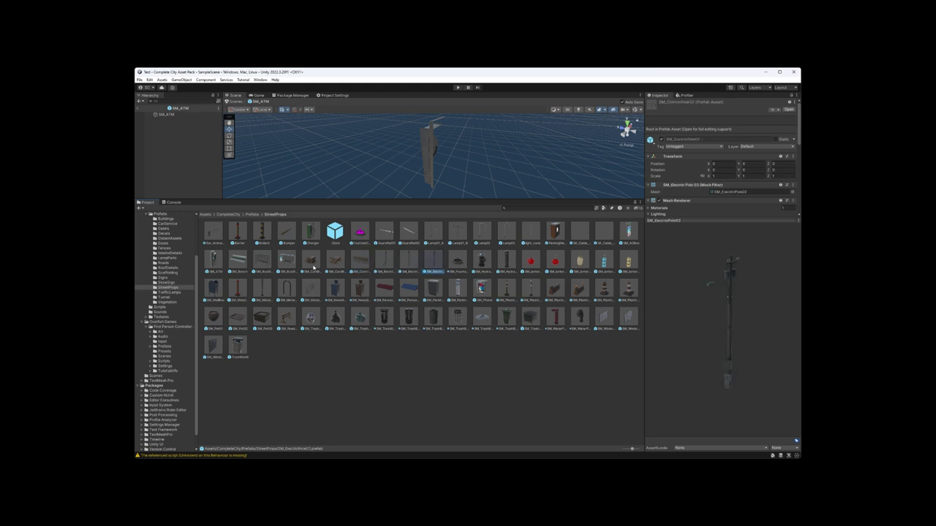
key("Right")
key("Left")
key("Right")
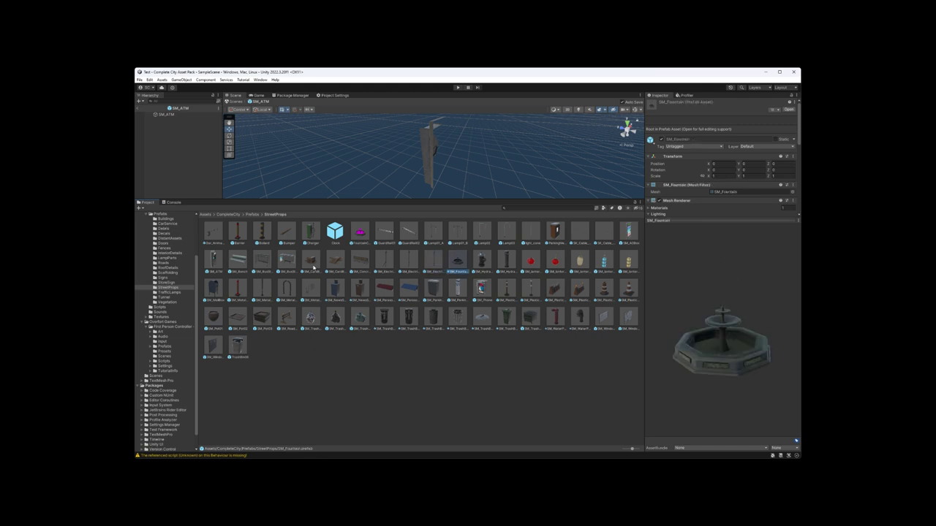
key("Right")
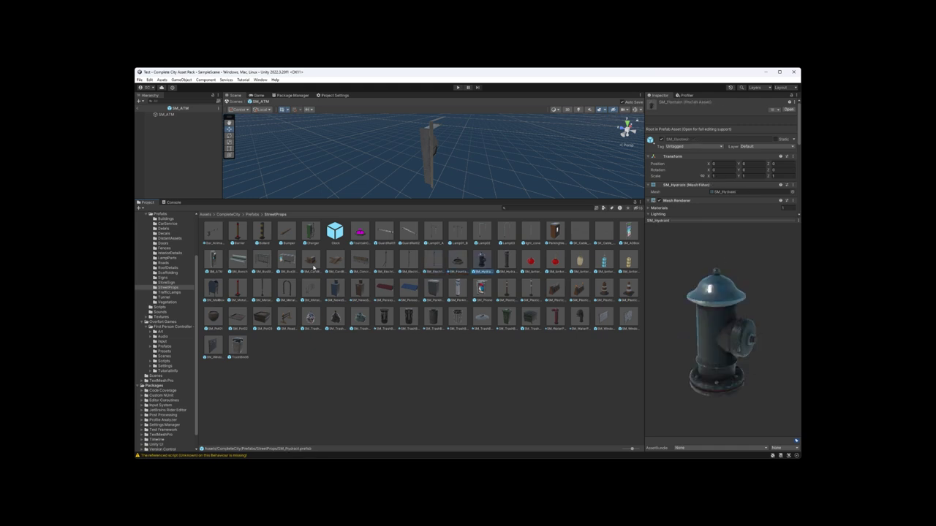
key("Right")
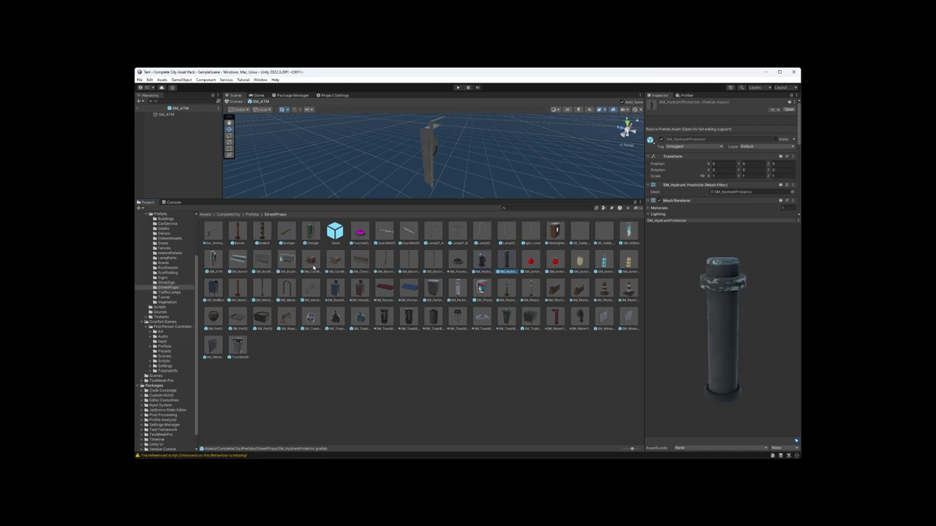
key("Left")
key("Right")
Go through the previews of the hanging lantern prefabs, starting with the red SM_lantern01
key("Right")
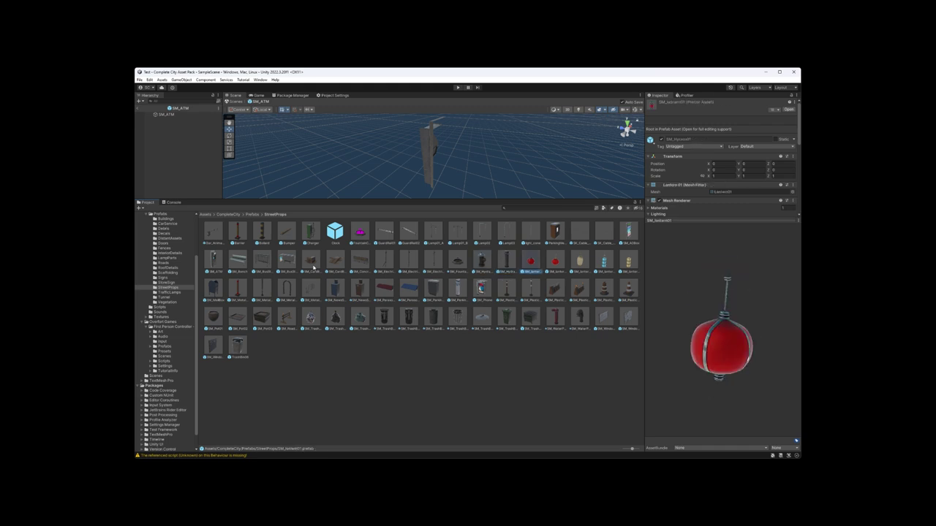
key("Right")
key("Right")
key("Right")
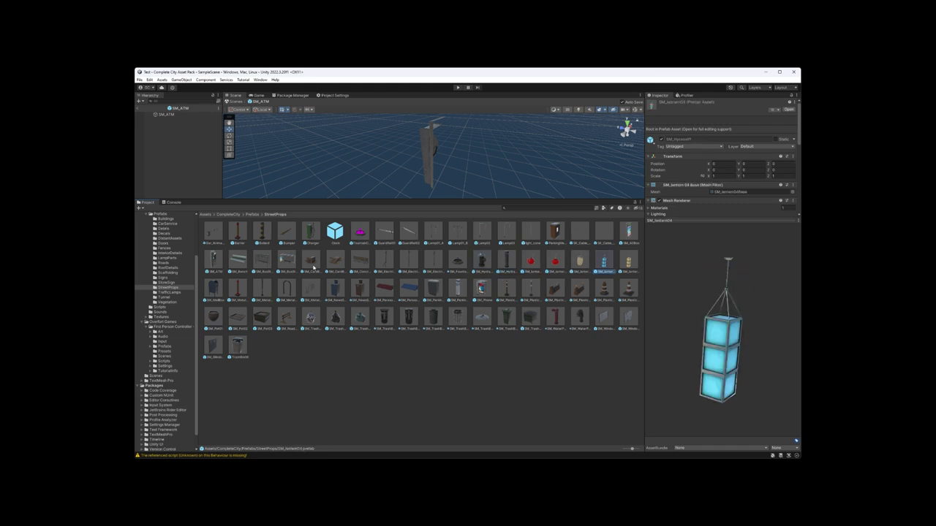
key("Right")
Go backwards through the plastic street prop previews, from the cones and barriers to SM_PlasticBar02 and SM_PlasticBar01
key("Down")
key("Left")
key("Left")
key("Left")
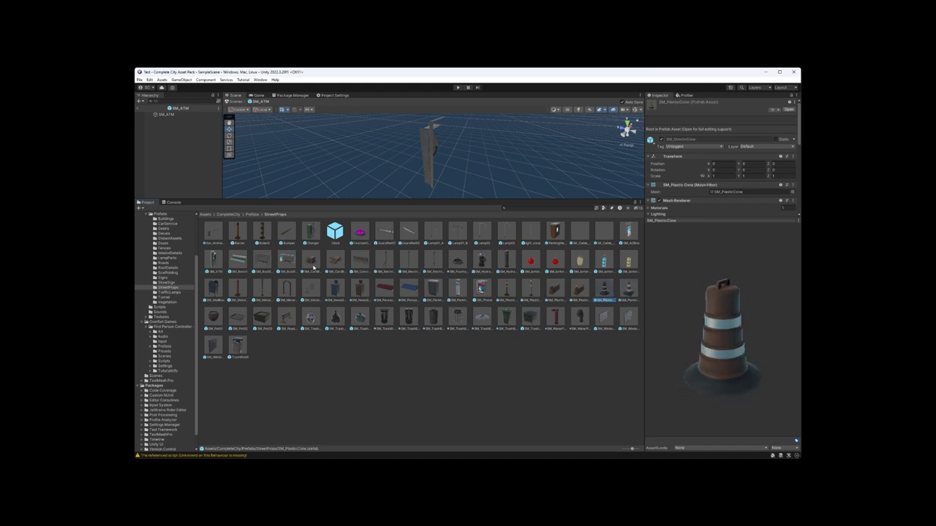
key("Left")
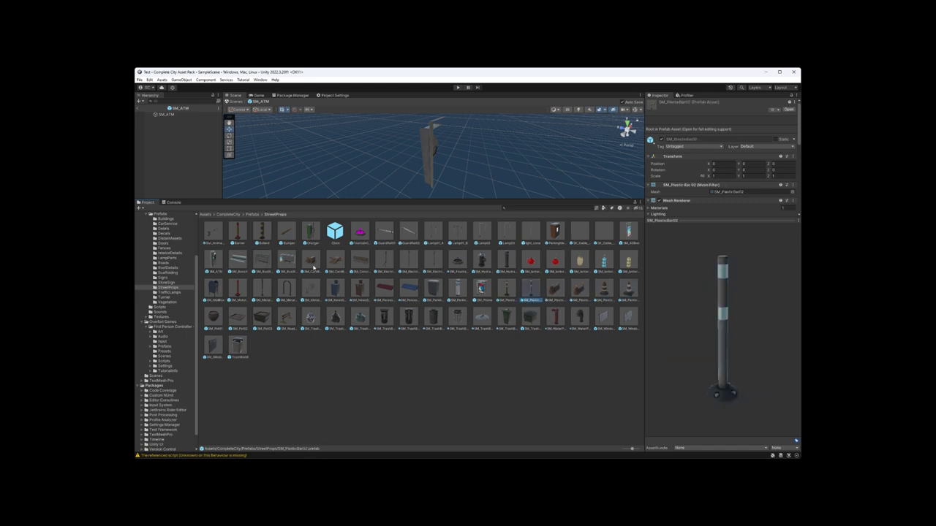
key("Left")
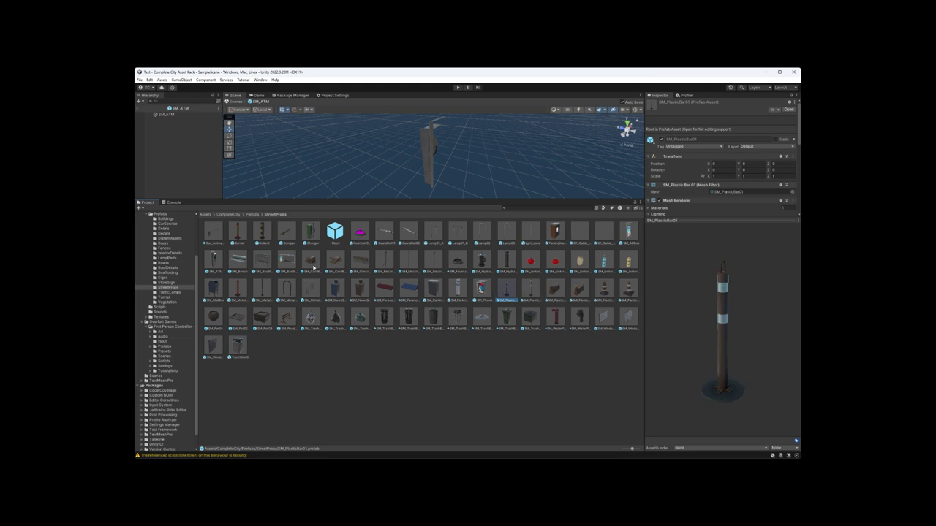
Turn the SM_Phone preview to show the telephone, and compare the previews of the three parking meter prefabs
key("Left")
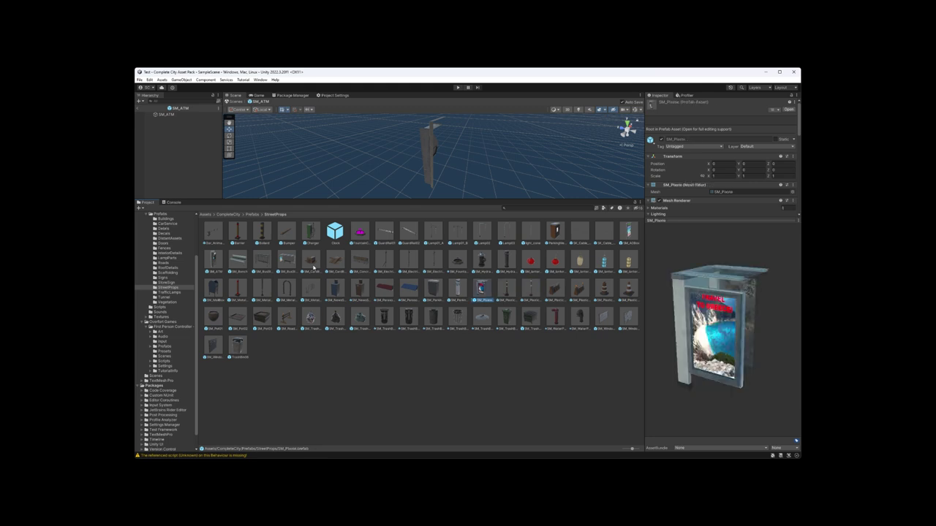
left_click_drag(676, 313, 709, 327)
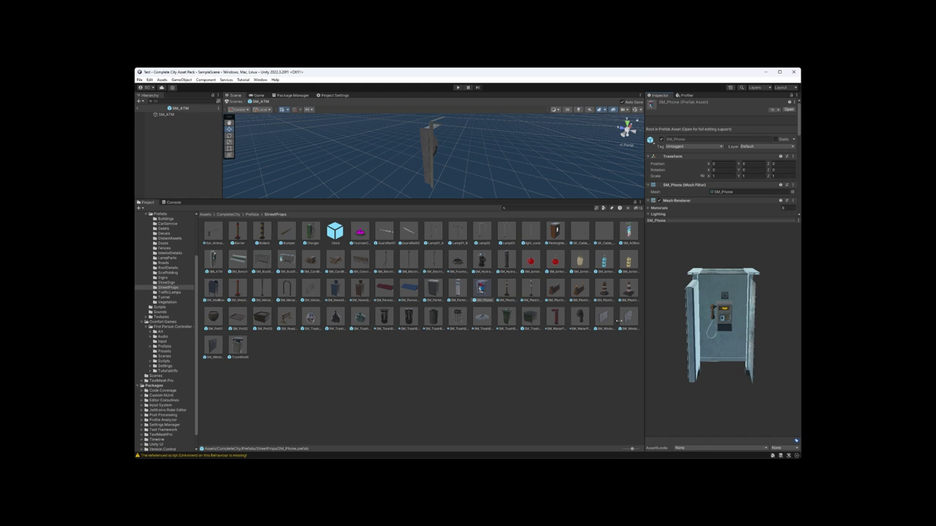
left_click(457, 291)
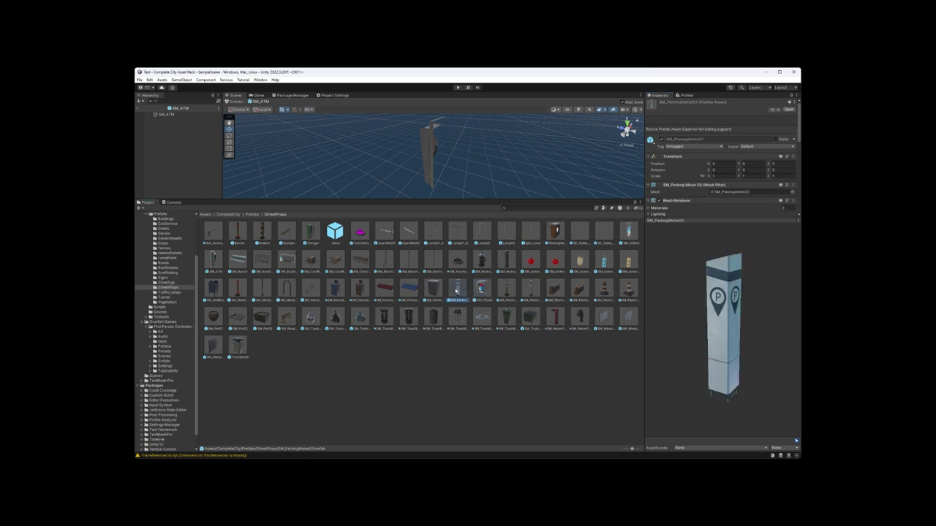
left_click_drag(758, 317, 485, 295)
left_click(437, 290)
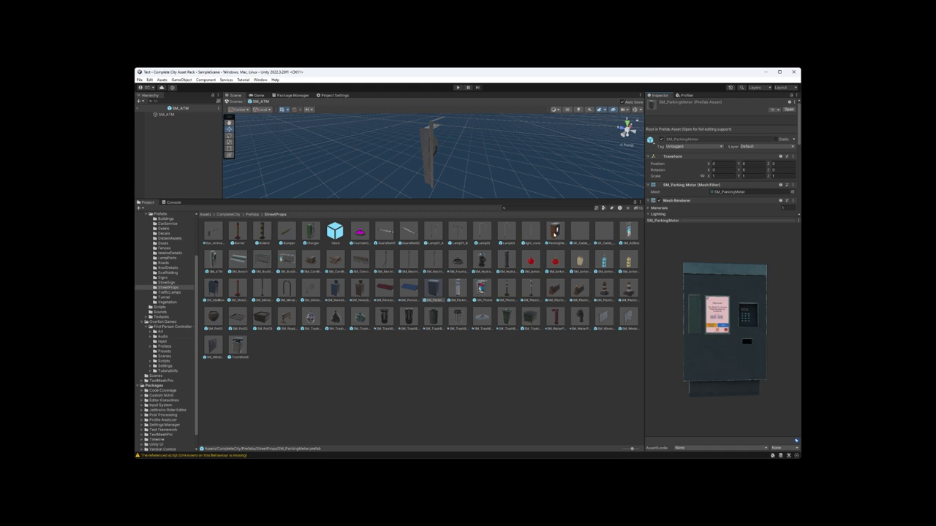
left_click(554, 234)
Rotate the blue parasol preview, and turn the SM_NewsStand02 preview to its front
left_click(410, 290)
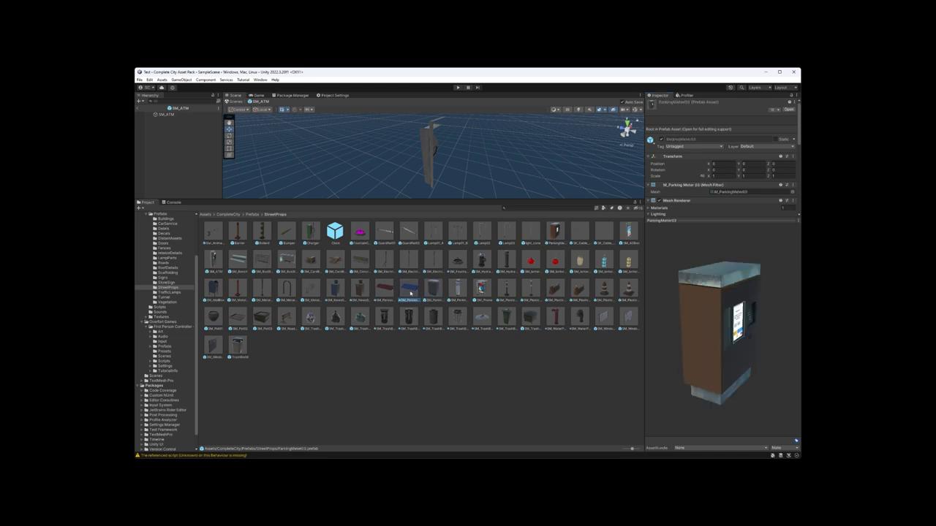
left_click_drag(680, 307, 707, 337)
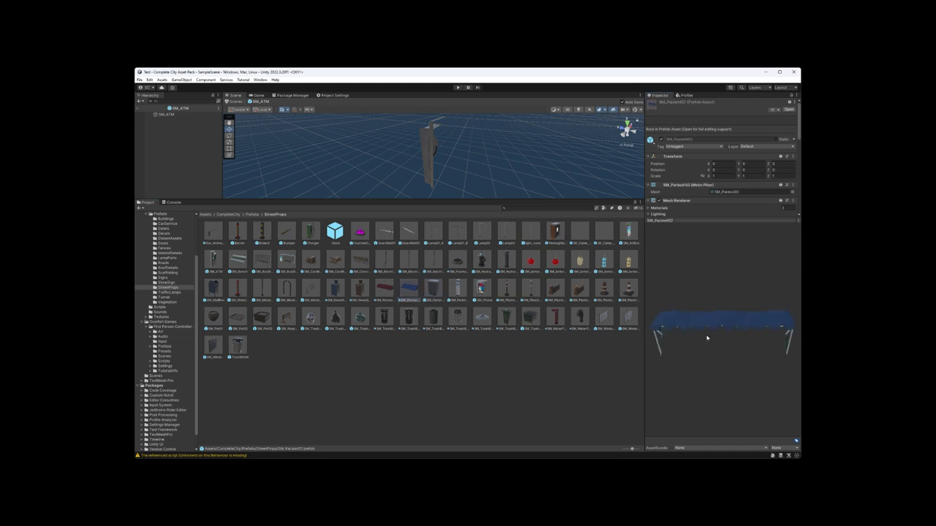
key("Left")
key("Left")
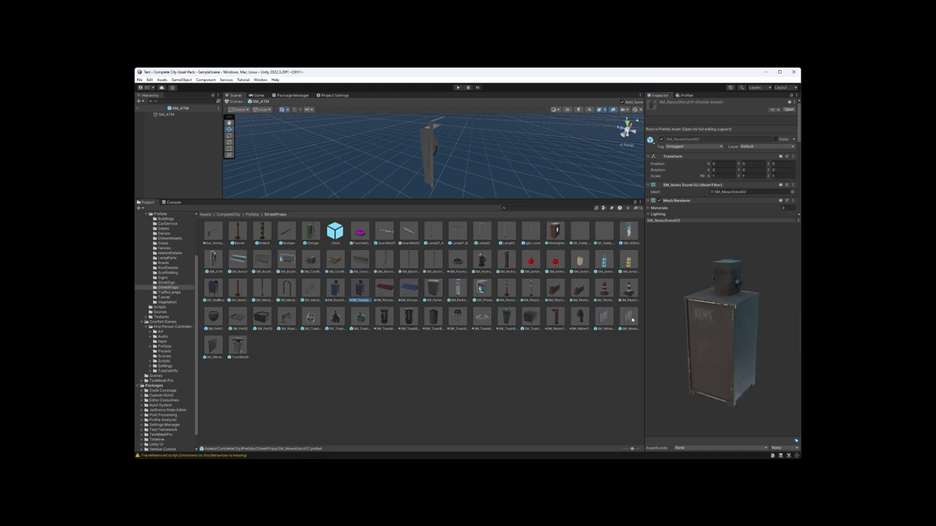
left_click_drag(720, 325, 532, 301)
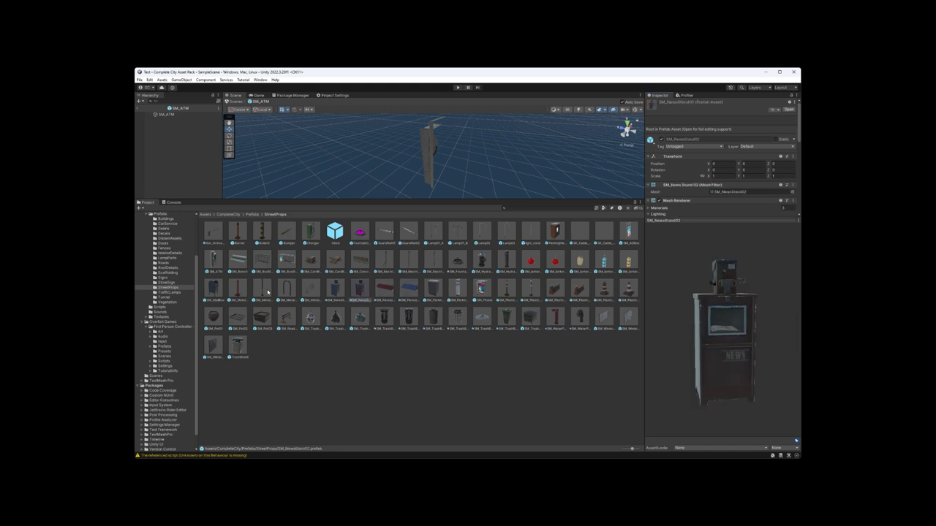
Examine the previews of SM_MetalBarrier, the metal bars and SM_MailBox
left_click(308, 290)
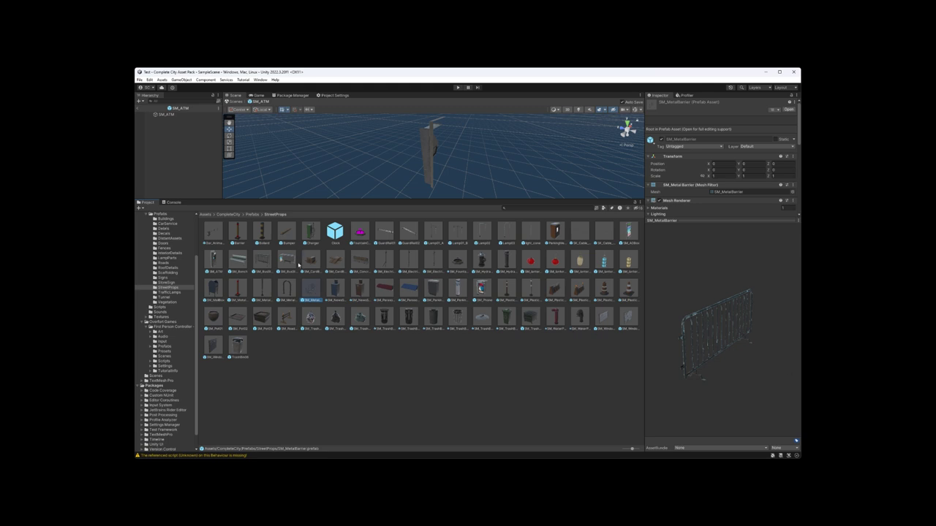
left_click(285, 287)
left_click(263, 287)
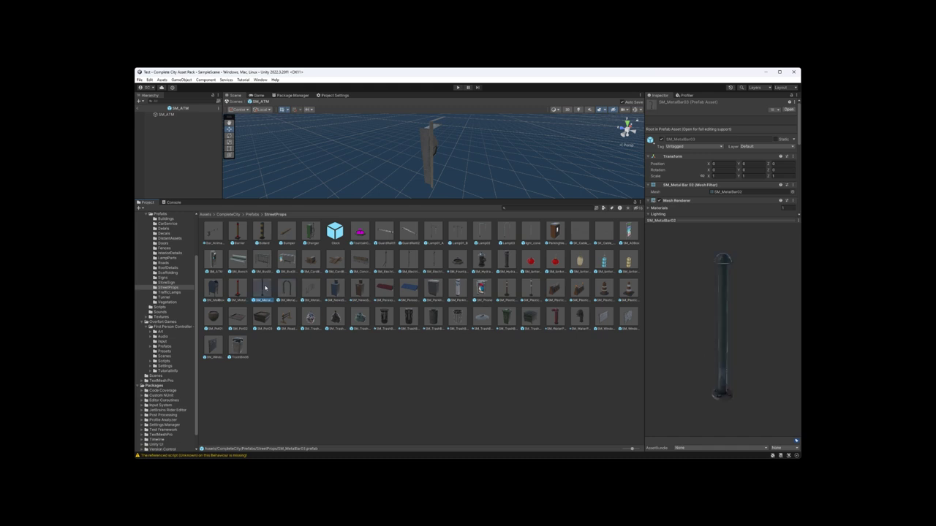
left_click(240, 287)
left_click(216, 289)
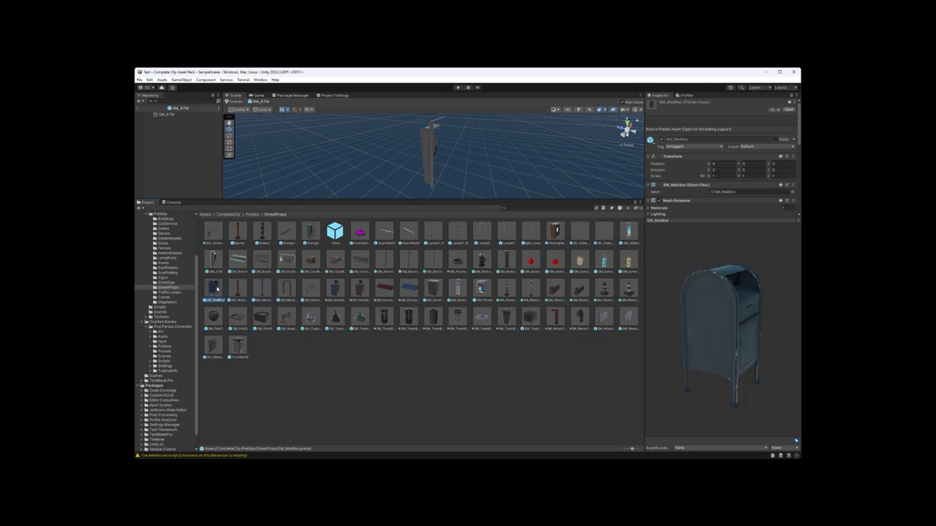
Examine the previews in the pot row, from SM_Pot01 through the three pots to the trash bags
left_click(213, 316)
left_click(238, 317)
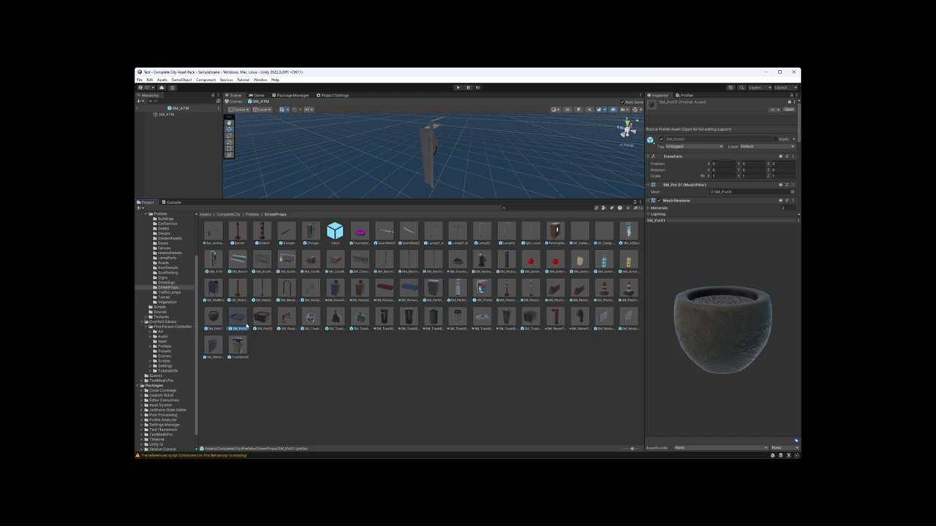
left_click(261, 316)
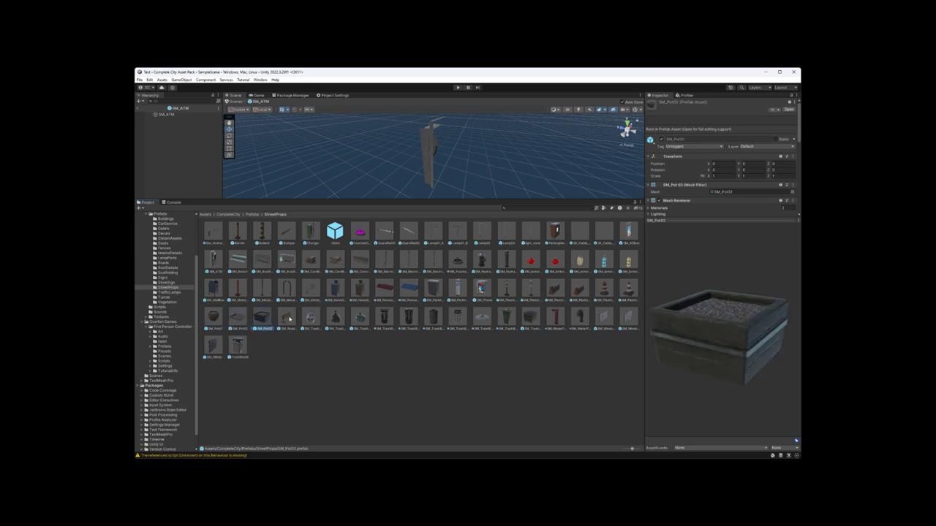
left_click(285, 317)
left_click(311, 316)
left_click(334, 316)
left_click(359, 317)
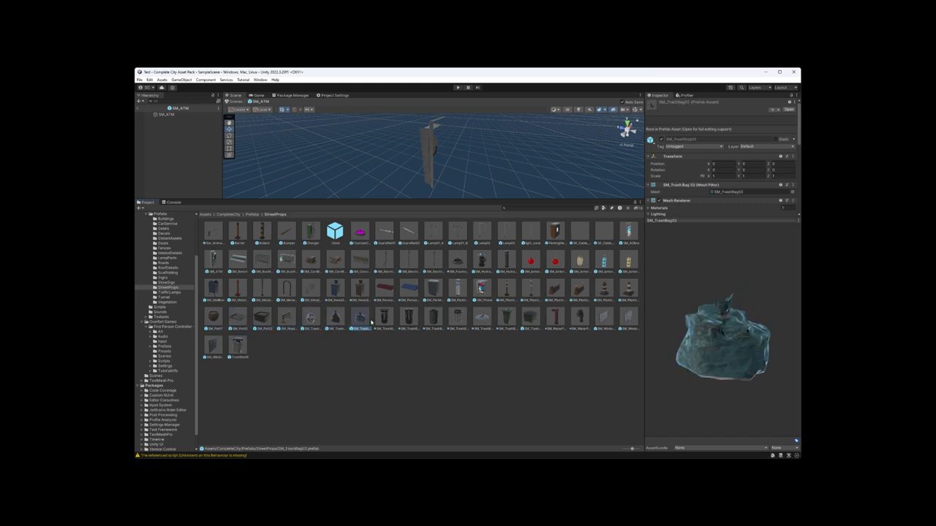
Go through the previews of the trash bin prefabs up to SM_TrashContainer
left_click(383, 317)
left_click(408, 316)
left_click(433, 317)
left_click(457, 317)
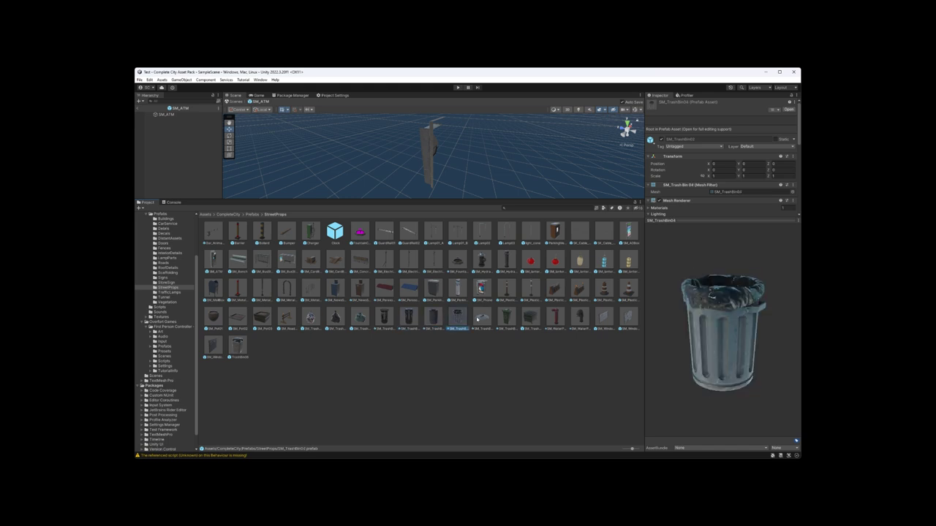
left_click(479, 317)
left_click(506, 318)
left_click(530, 318)
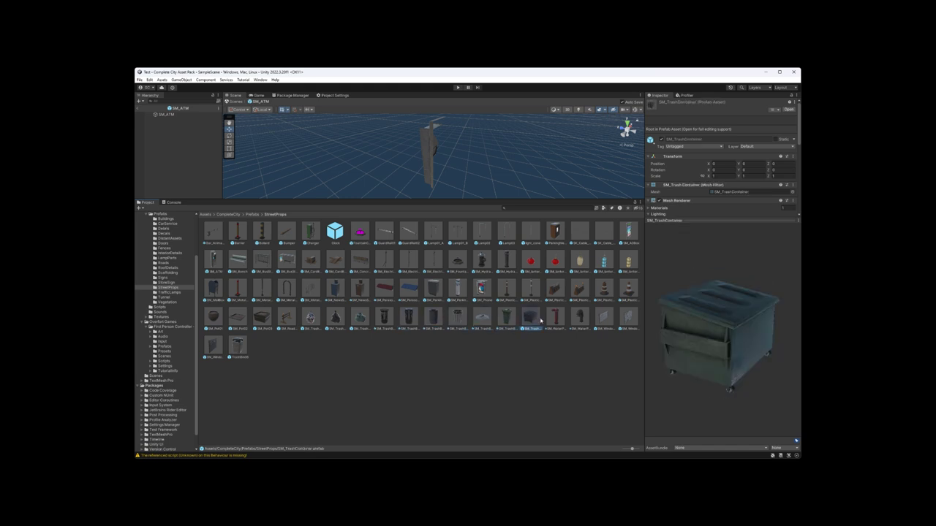
Examine the two prefabs following the trash container and the last window plate in that row
left_click(555, 318)
left_click(580, 318)
left_click(629, 318)
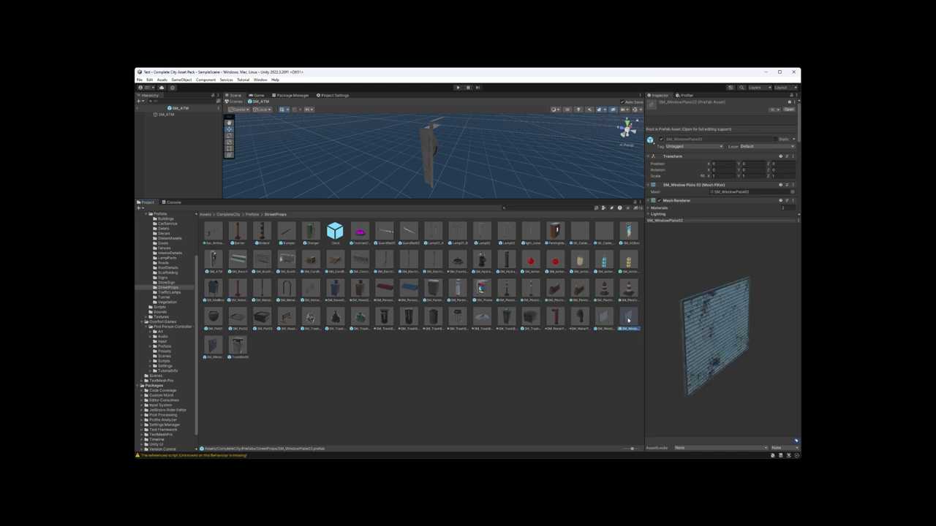
Examine the last window plate and the trash bin following it, and open the StoreSign folder in Prefabs
key("Right")
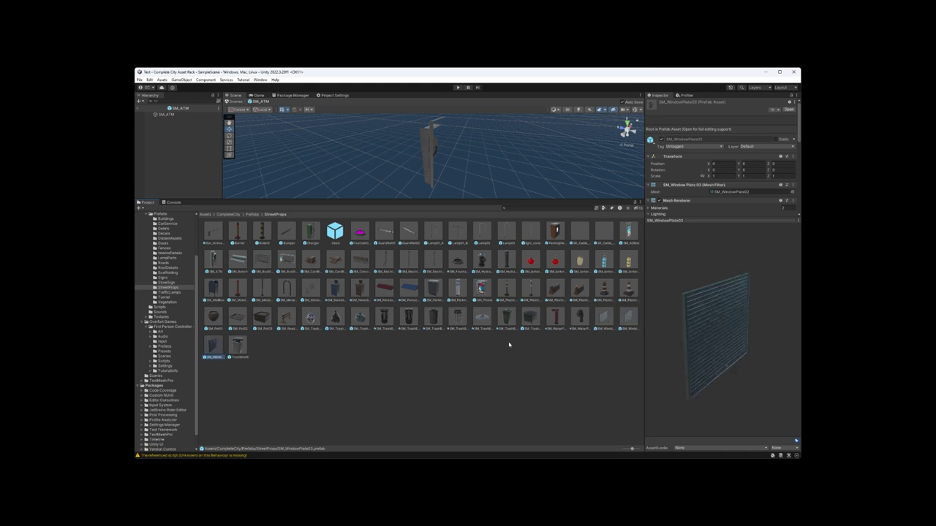
left_click(239, 351)
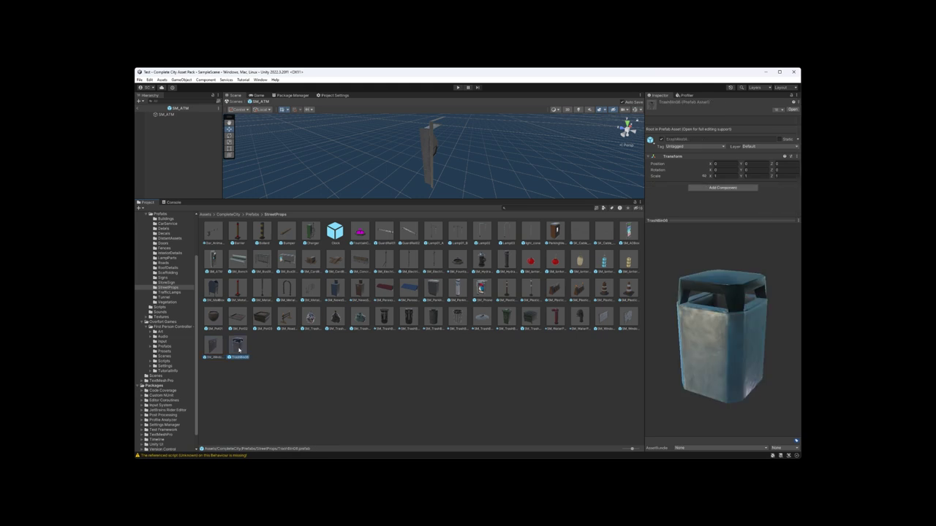
left_click(251, 214)
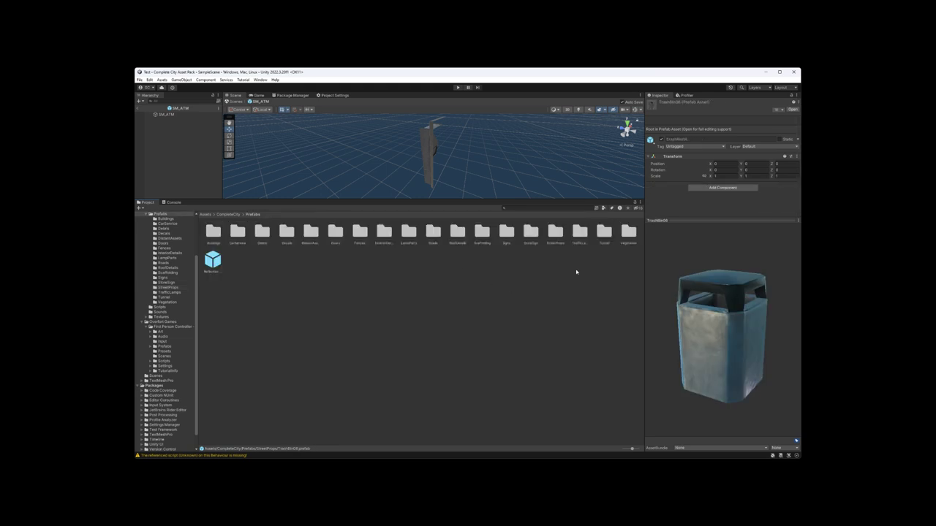
left_click(533, 232)
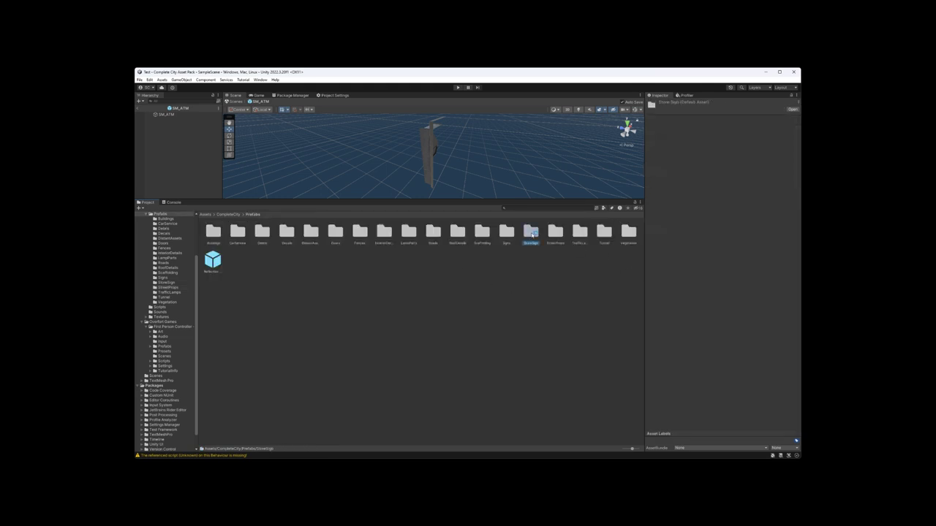
double_click(533, 233)
Examine the front of the FireDepartment sign in its preview and open that prefab for a closer look
left_click(213, 231)
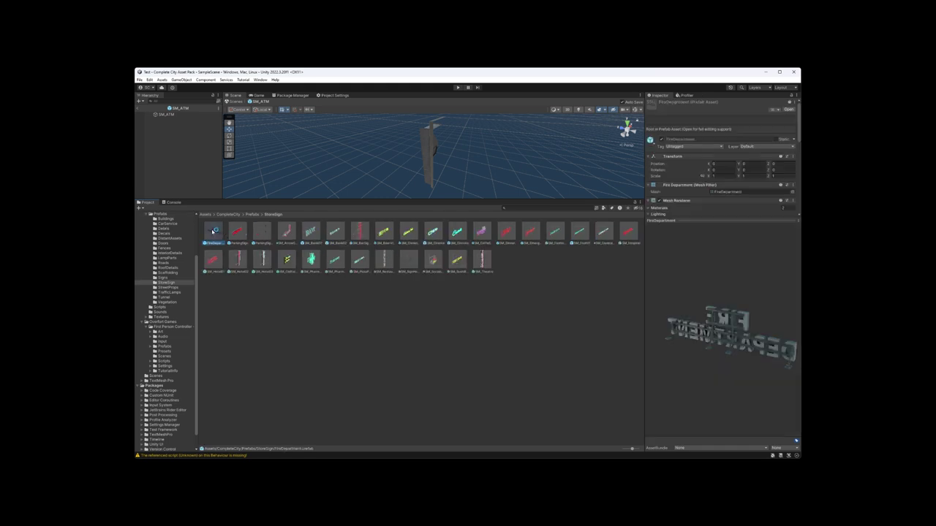
left_click_drag(759, 349, 731, 338)
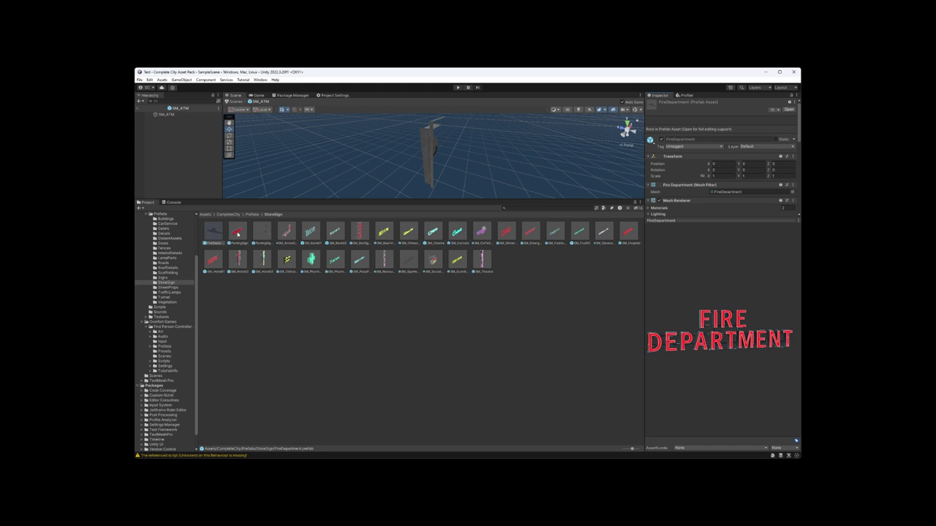
double_click(219, 234)
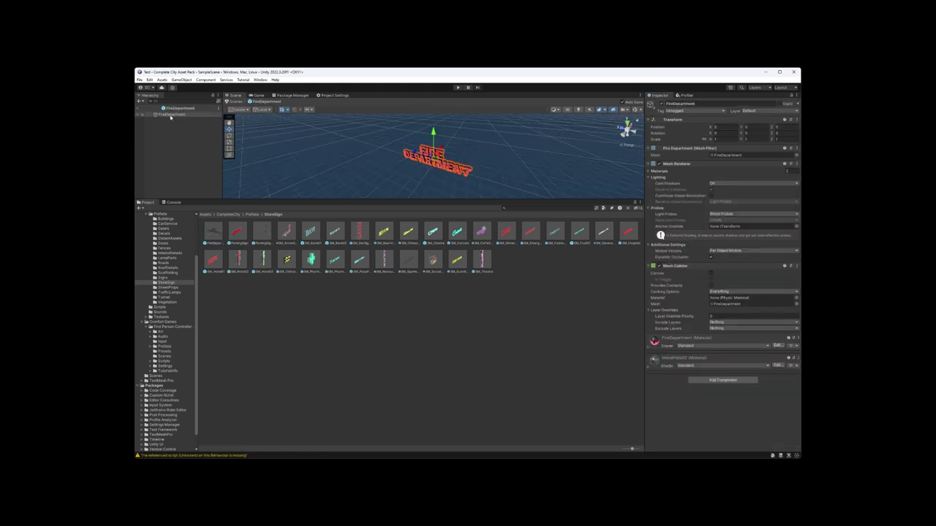
left_click(170, 114)
Examine the store sign previews from ParkingSign and ParkingSignConsole through the bank signs to SM_ChineseFood
left_click(239, 235)
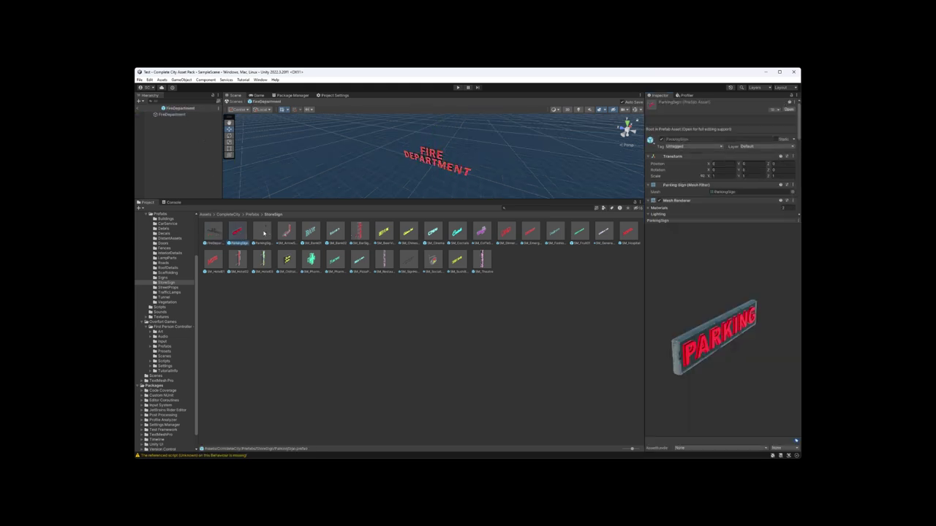
left_click(263, 233)
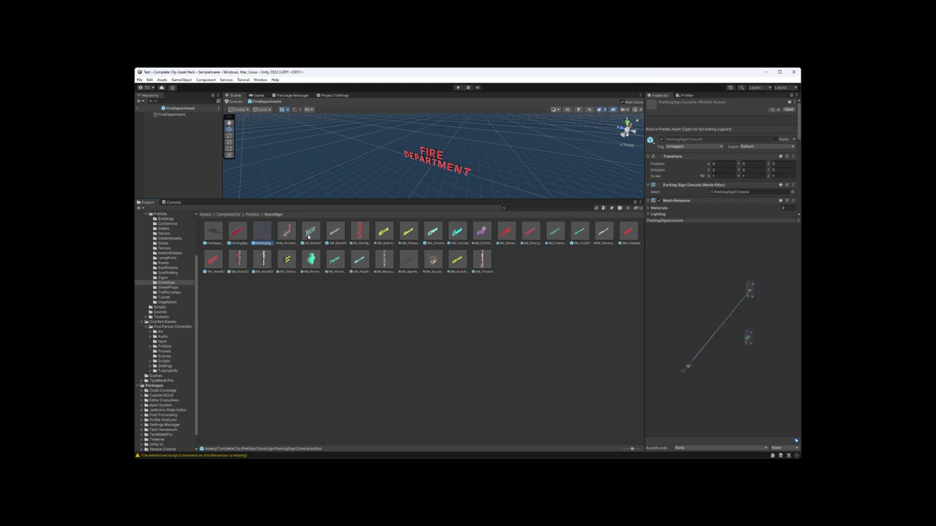
left_click(310, 232)
left_click(335, 232)
left_click(359, 232)
left_click(408, 232)
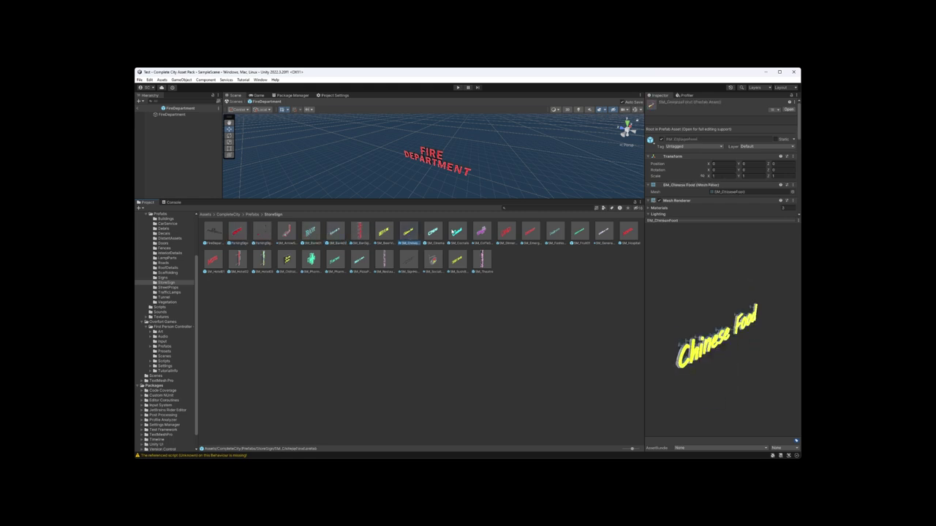
Go through the store sign previews from the cocktail sign past Fruit & Vegetables to SM_Hospital
left_click(457, 233)
left_click(527, 230)
left_click(555, 232)
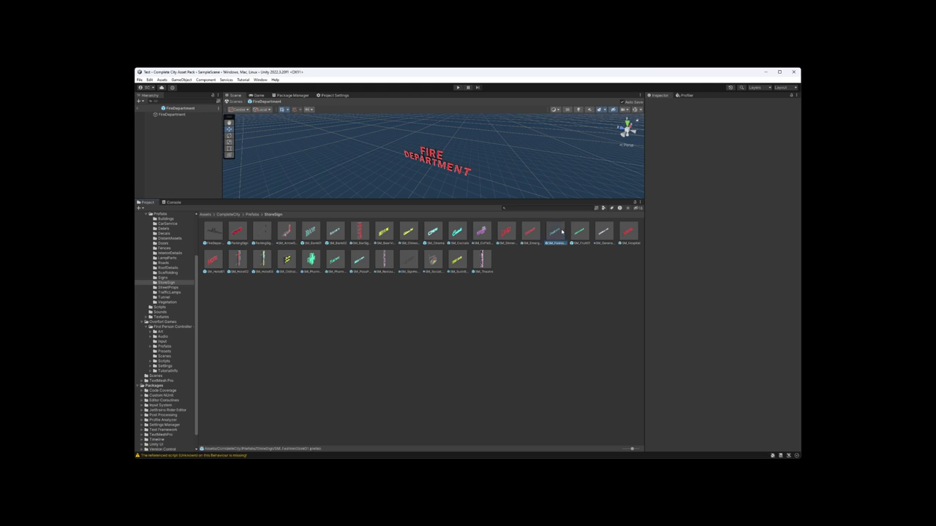
left_click(579, 232)
left_click(604, 232)
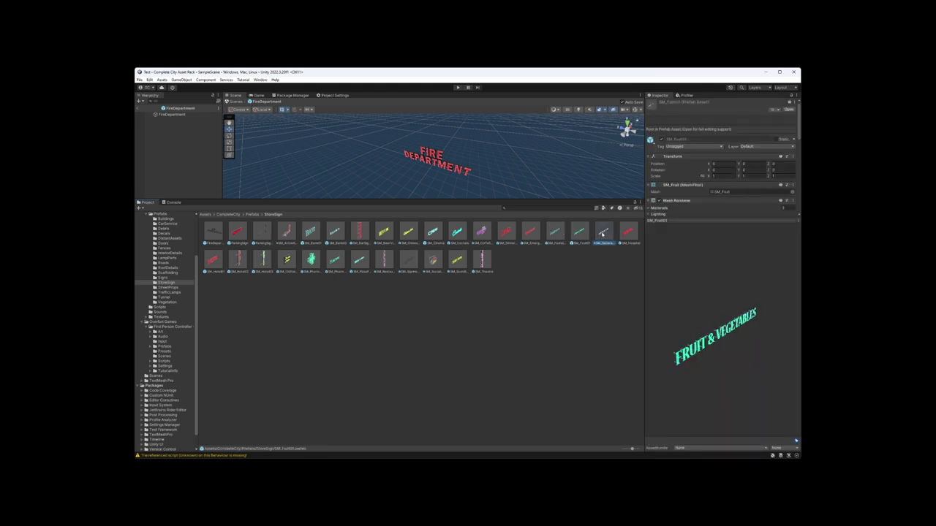
left_click(628, 232)
Examine the previews of the first hotel sign, the pharmacy signs, the neighbouring signs and SM_SignHolder
left_click(213, 262)
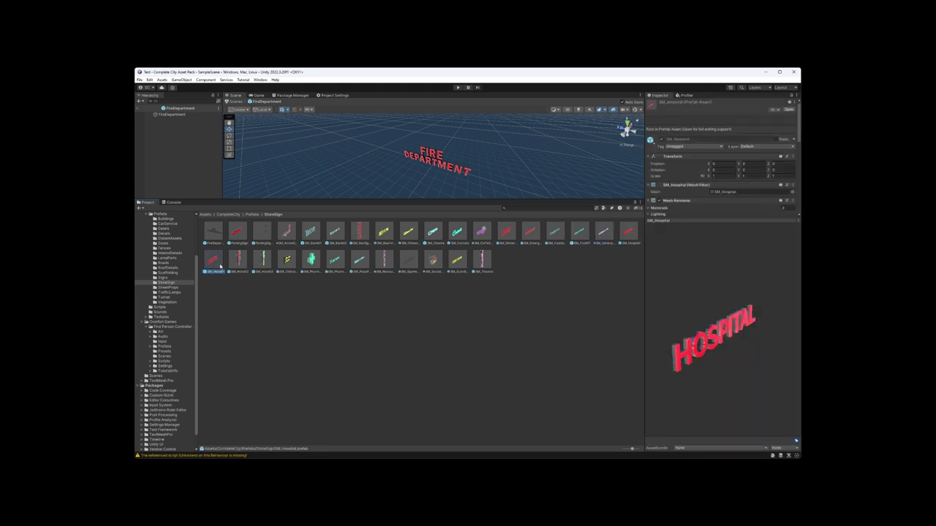
left_click(311, 262)
left_click(335, 262)
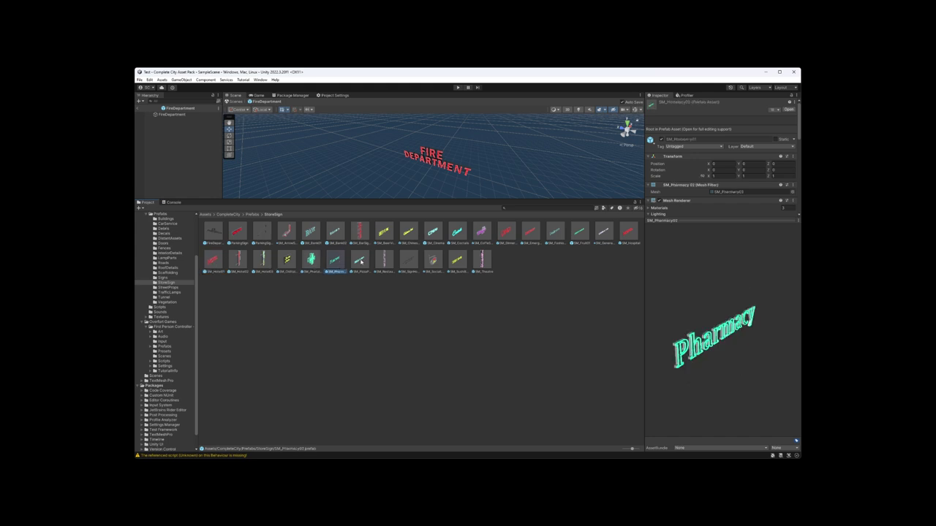
left_click(358, 261)
left_click(384, 262)
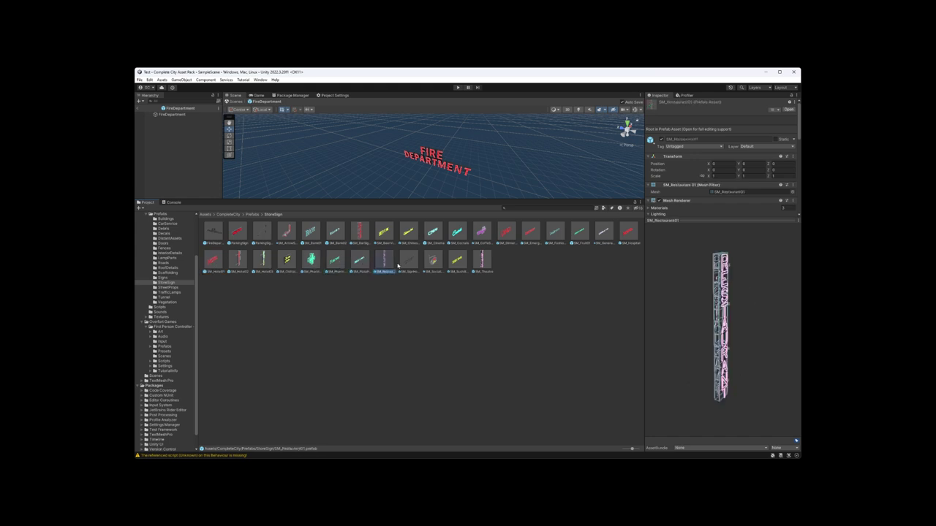
left_click(408, 261)
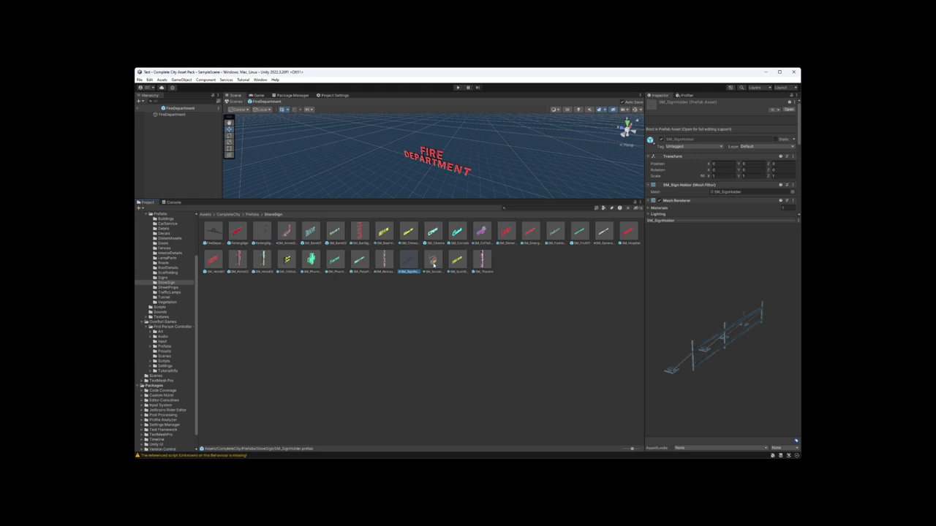
Examine the previews of SM_SocialLine and the theatre sign, and open the SM_SushiBar01 prefab
left_click(433, 262)
left_click(457, 262)
left_click(482, 262)
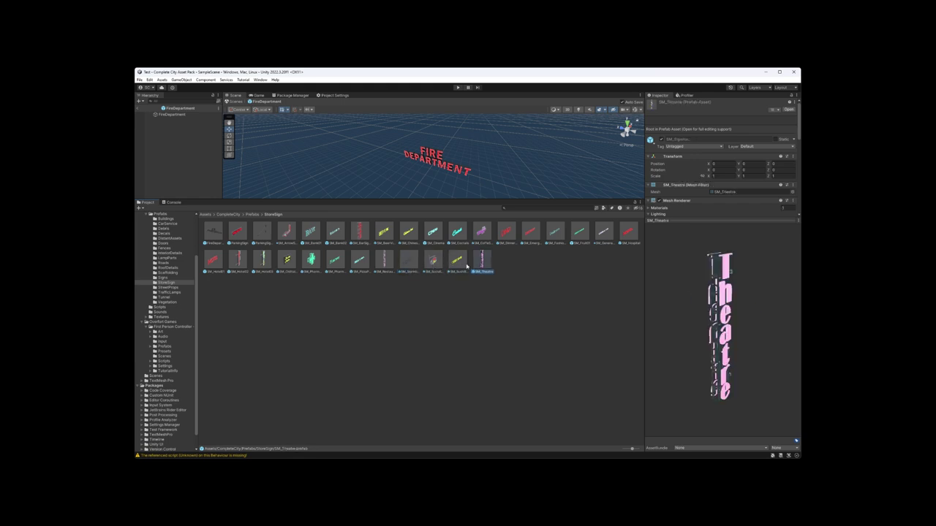
left_click(433, 261)
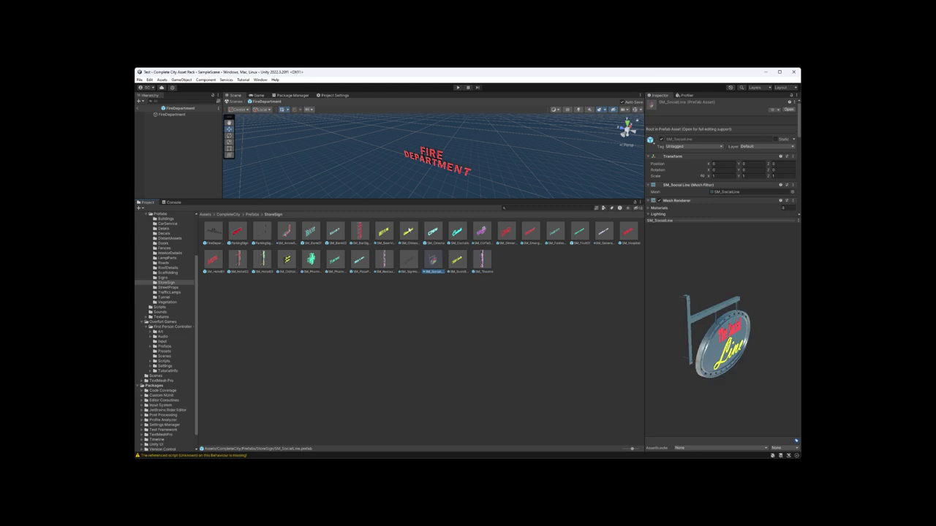
double_click(452, 262)
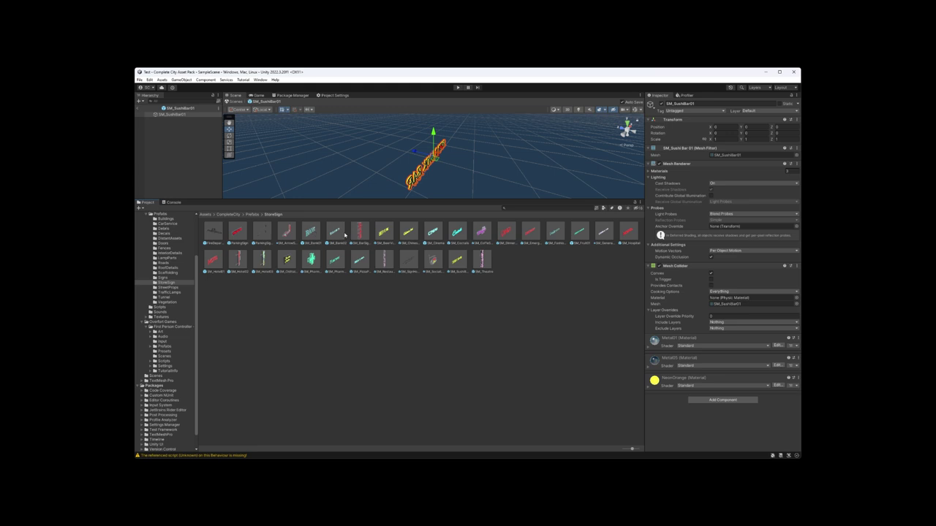
Open the Signs folder in Prefabs and examine the previews from SM_AttentionSign to SM_BusStopSign
left_click(253, 214)
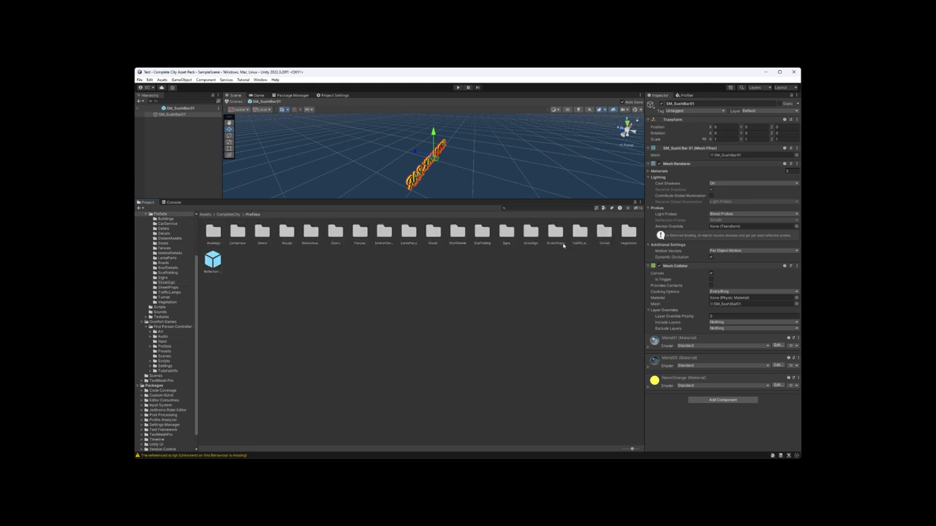
left_click(507, 231)
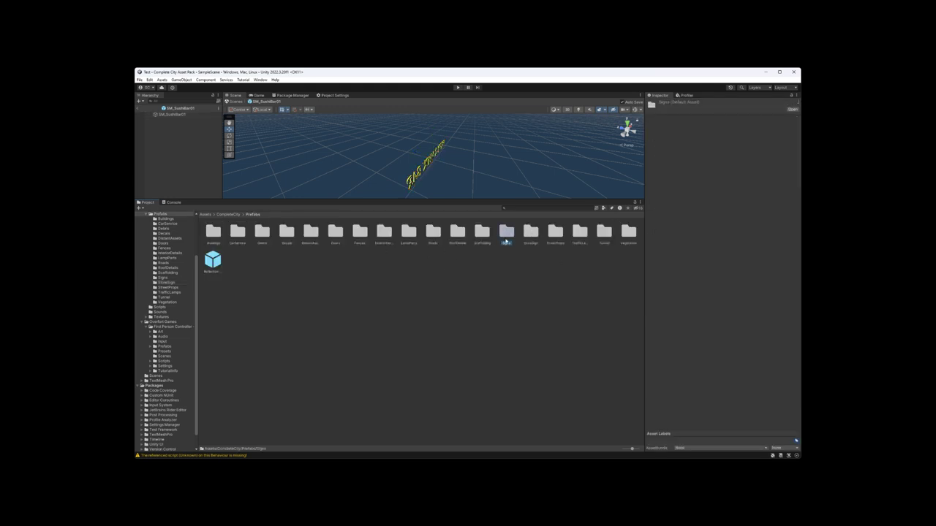
double_click(506, 232)
left_click(220, 232)
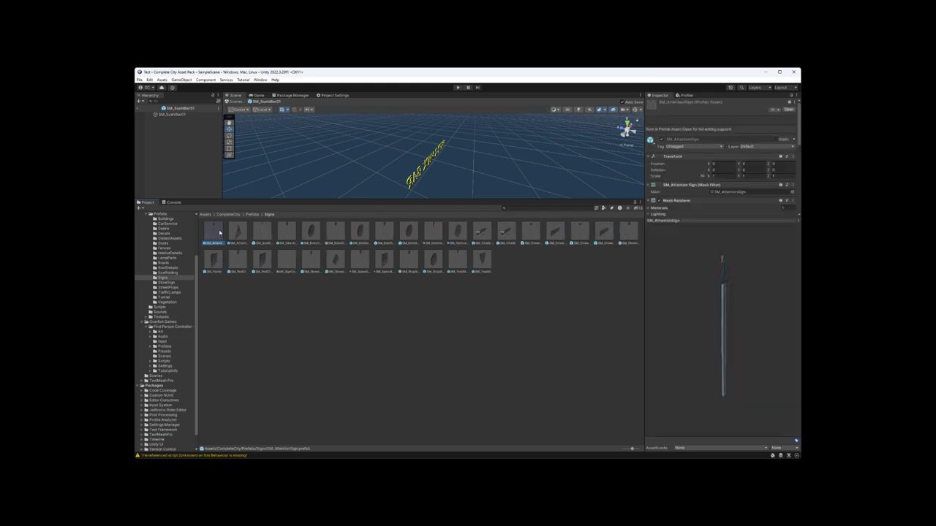
key("Right")
key("Right")
key("Right")
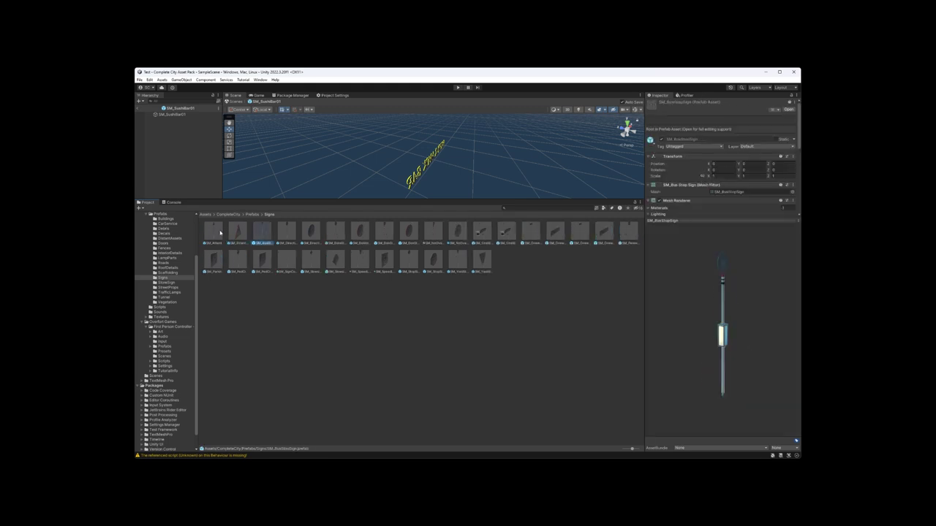
Continue through the traffic sign previews following the bus stop sign up to SM_DoNotEnterSignBase
key("Right")
key("Right")
key("Right")
key("Right")
key("Right")
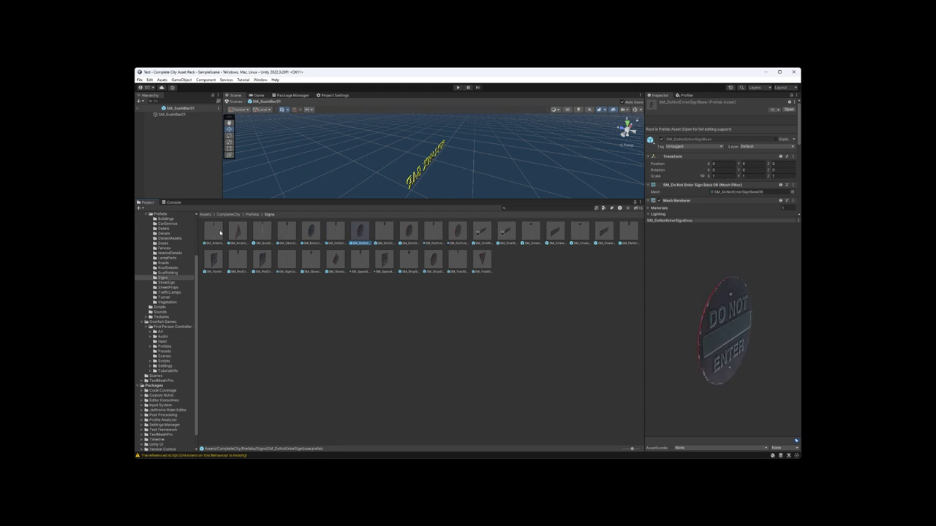
Go through the remaining sign previews in the first row, past the one-way signs to SM_ParkingSign
key("Right")
key("Right")
key("Right")
key("Right")
key("Right")
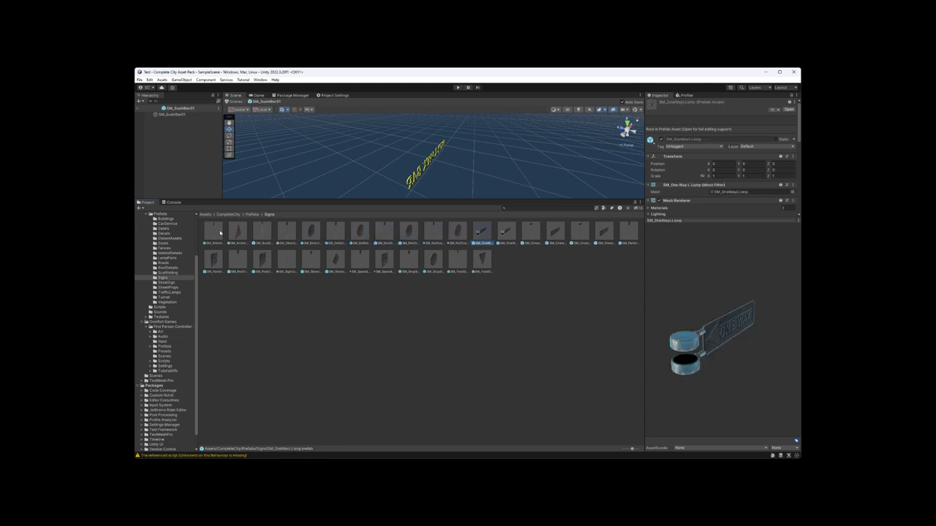
key("Right")
key("Right")
key("Right")
key("Right")
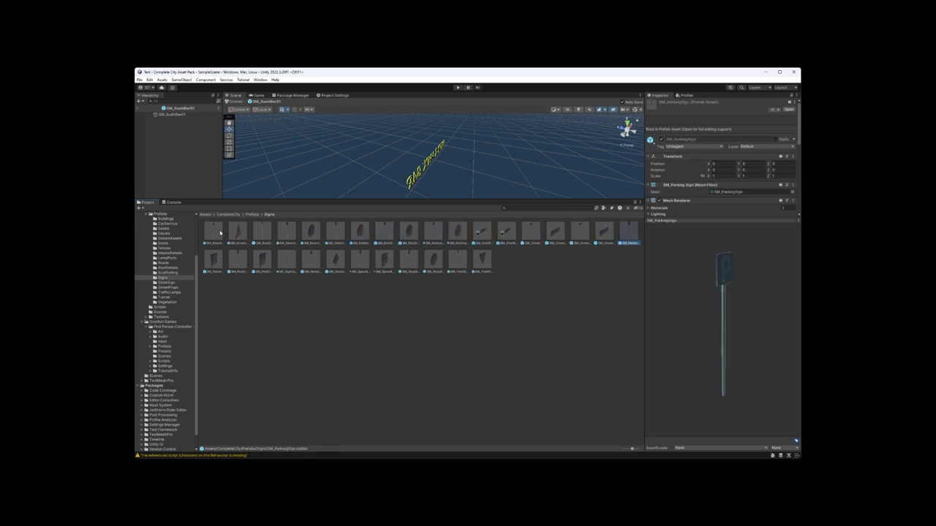
Go back to the start of the first row and examine the second row's signs up to SM_PedCrossingSign
key("Left")
key("Left")
key("Left")
key("Left")
key("Left")
key("Left")
key("Left")
key("Left")
key("Left")
key("Left")
key("Left")
key("Left")
key("Left")
key("Left")
key("Left")
key("Left")
key("Left")
key("Down")
key("Right")
key("Right")
key("Right")
key("Right")
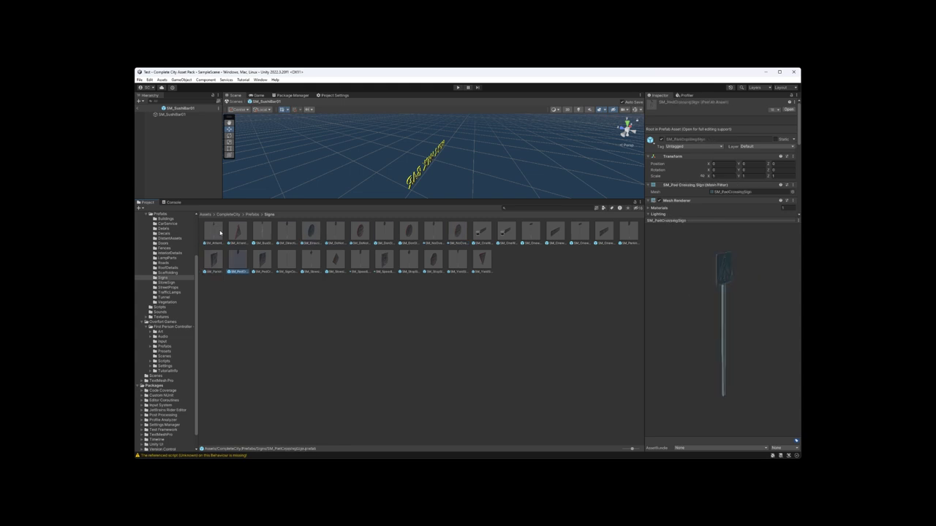
Examine the rest of the sign previews, past SM_SpeedLimitSignBase to SM_YieldSignBase
key("Right")
key("Right")
key("Right")
key("Right")
key("Right")
key("Right")
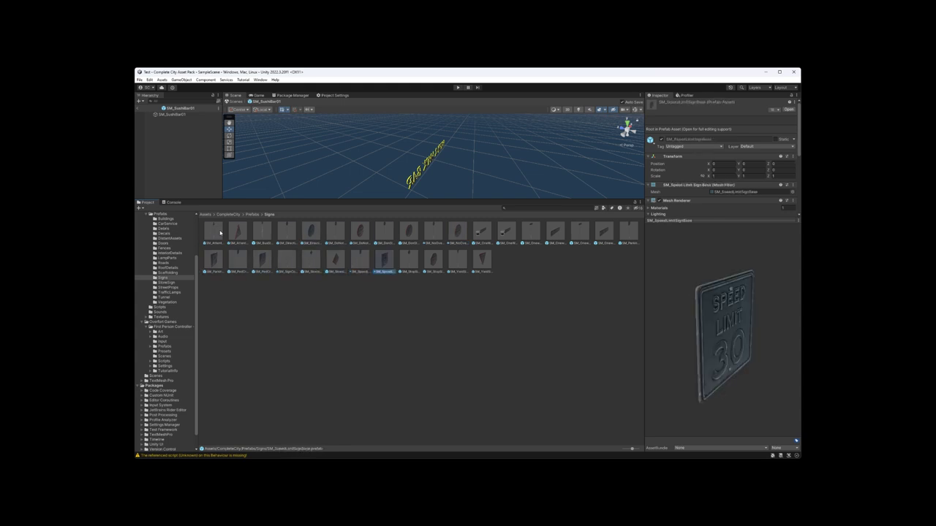
key("Right")
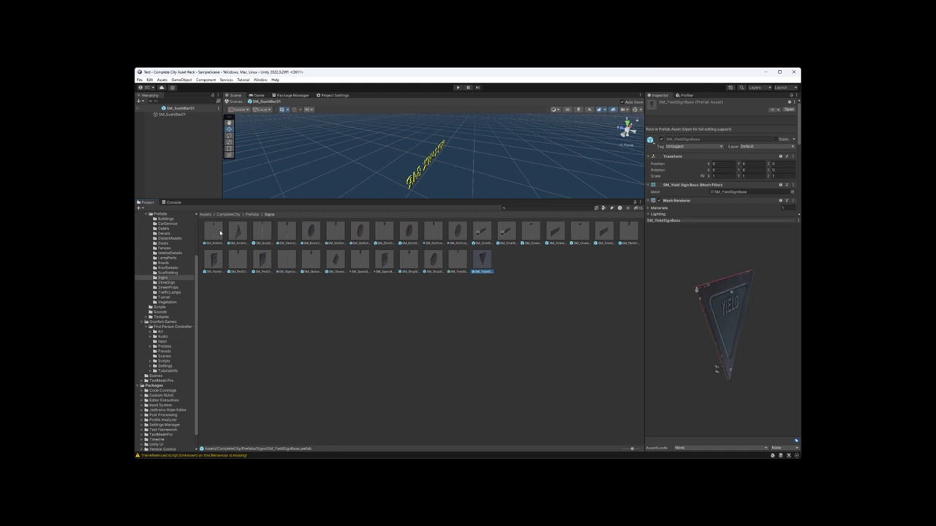
Open the Scaffolding folder in Prefabs and examine the previews of the two bricks and the metal plates
left_click(251, 214)
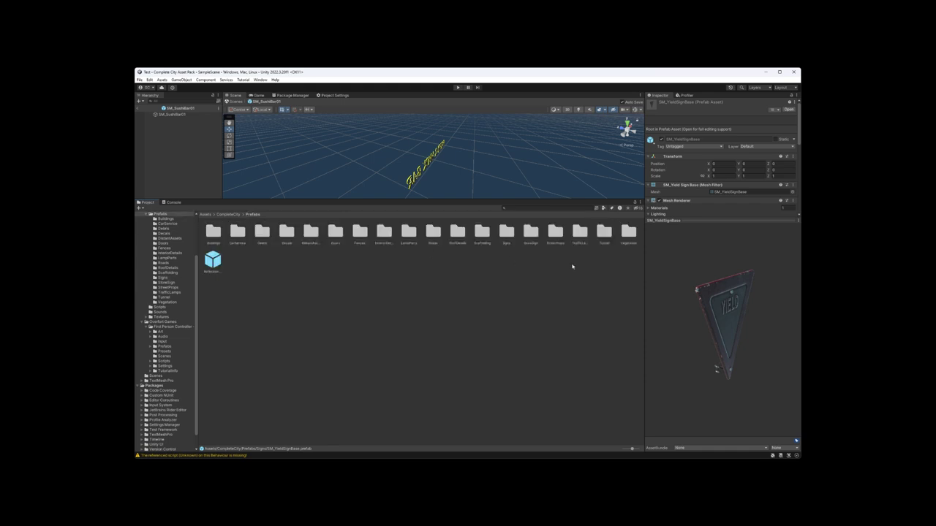
double_click(488, 234)
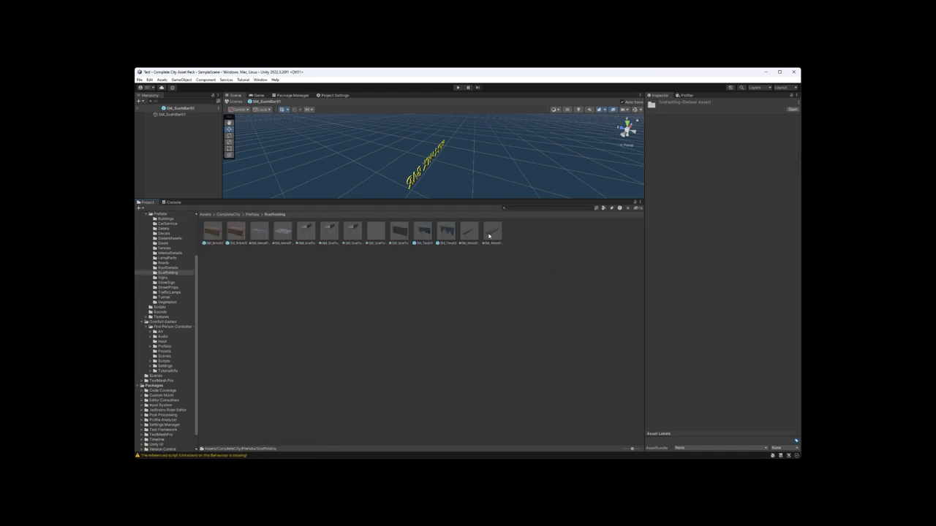
left_click(213, 234)
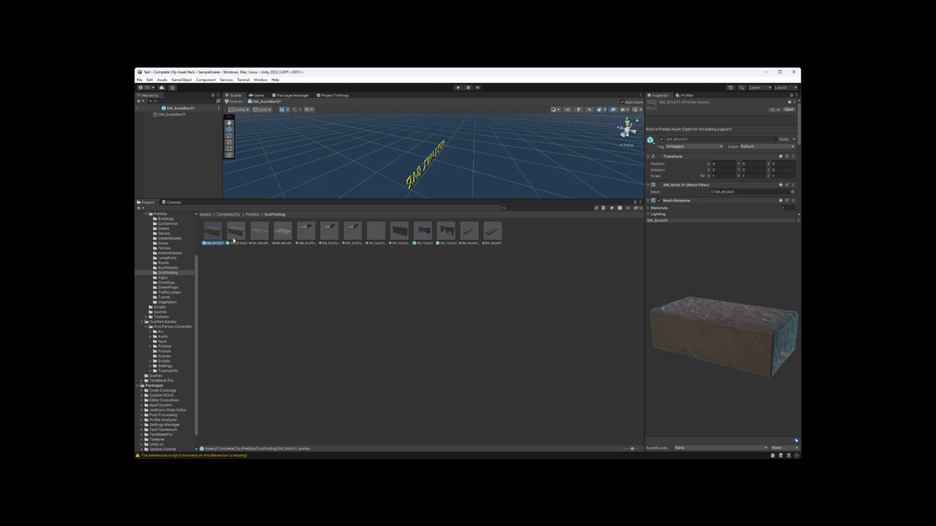
left_click(234, 238)
left_click(265, 236)
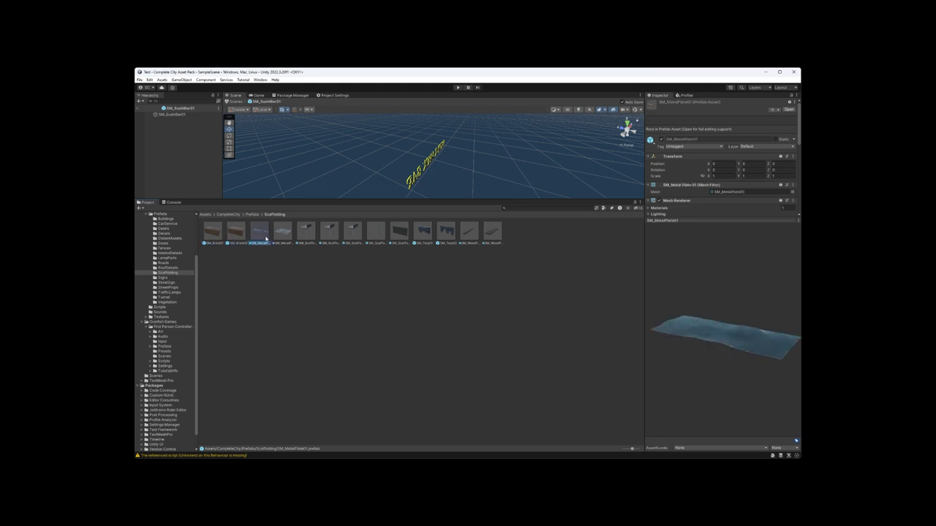
left_click(237, 234)
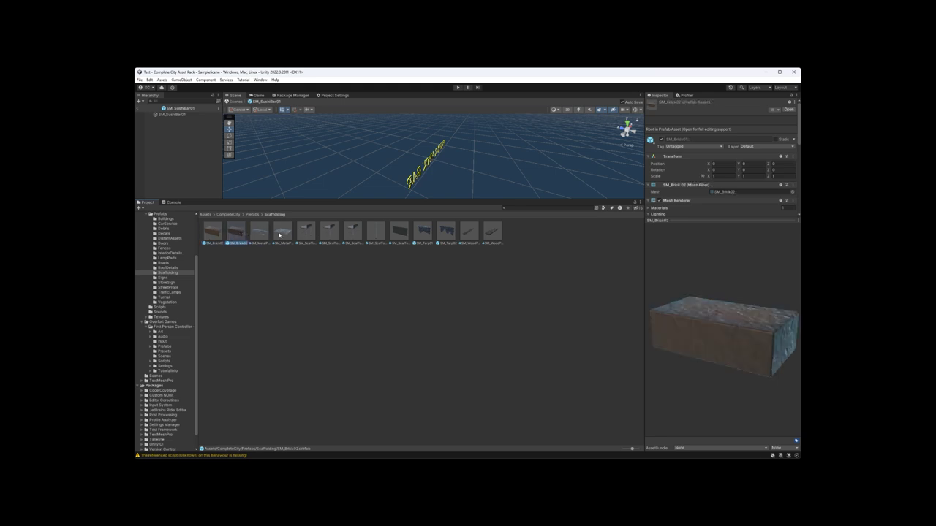
left_click(265, 231)
left_click(285, 232)
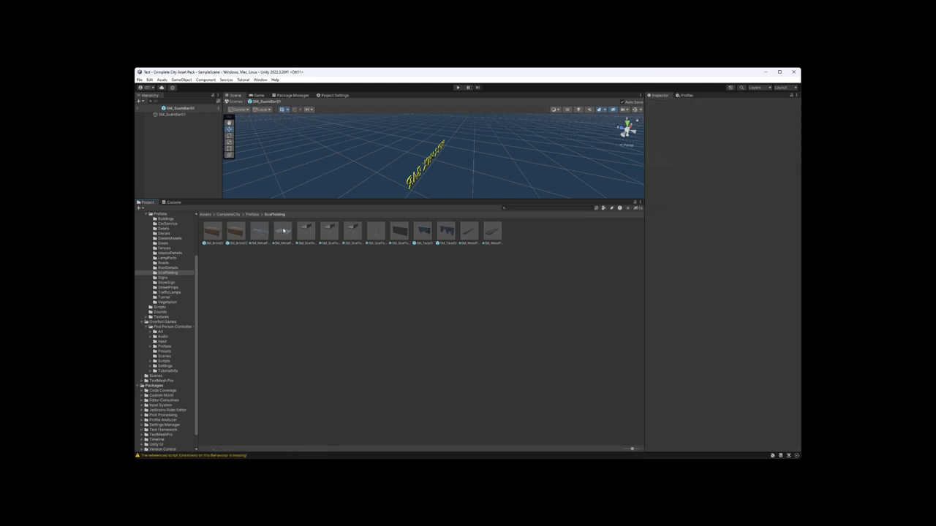
Examine the Scaffolding prefab previews from SM_MetalPlate02 through the scaffolding platforms to SM_ScaffoldingPylon
left_click(284, 231)
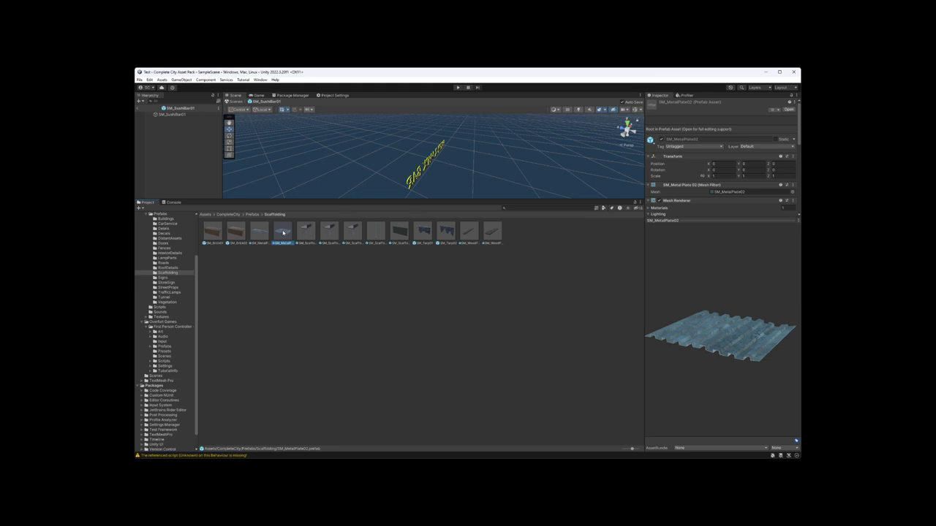
key("Right")
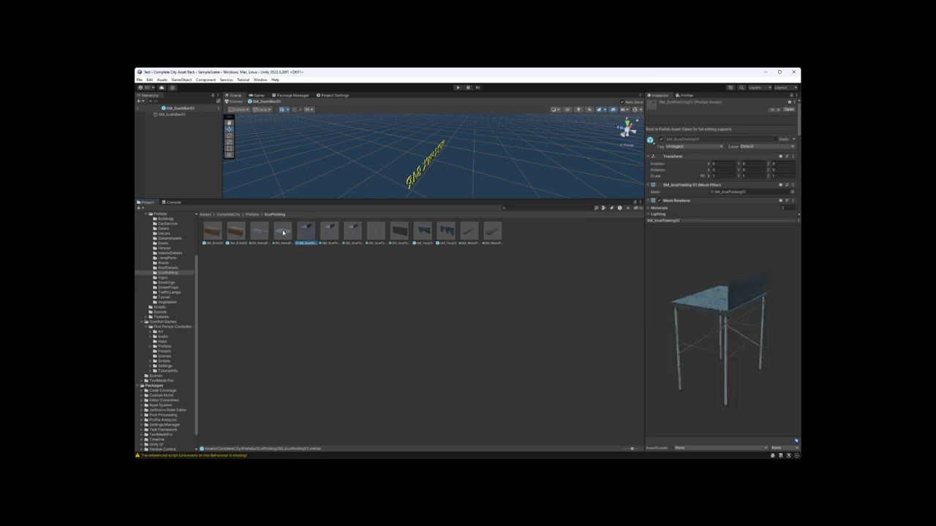
key("Right")
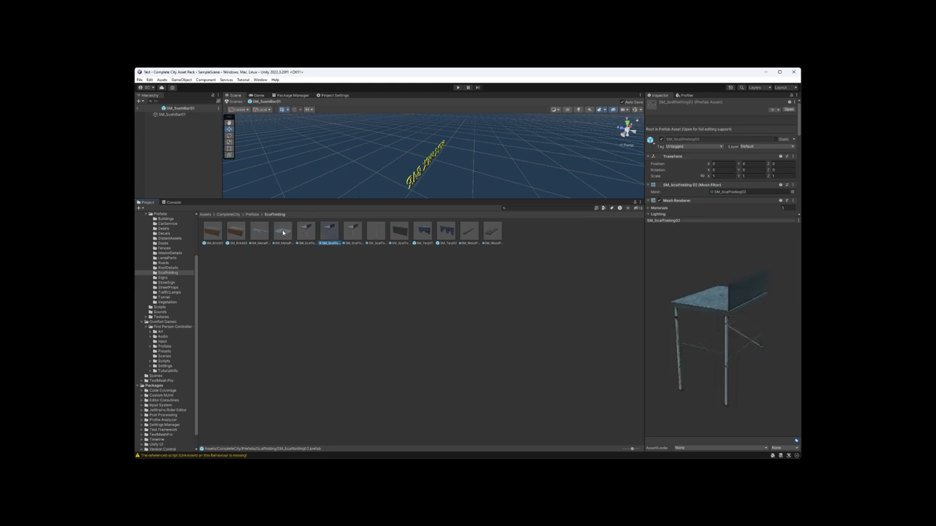
key("Left")
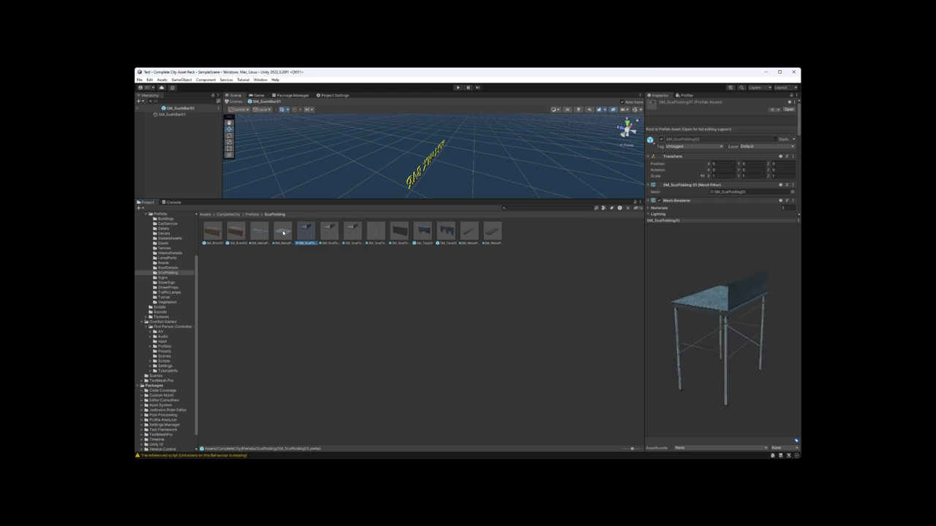
key("Right")
key("Right")
key("Right")
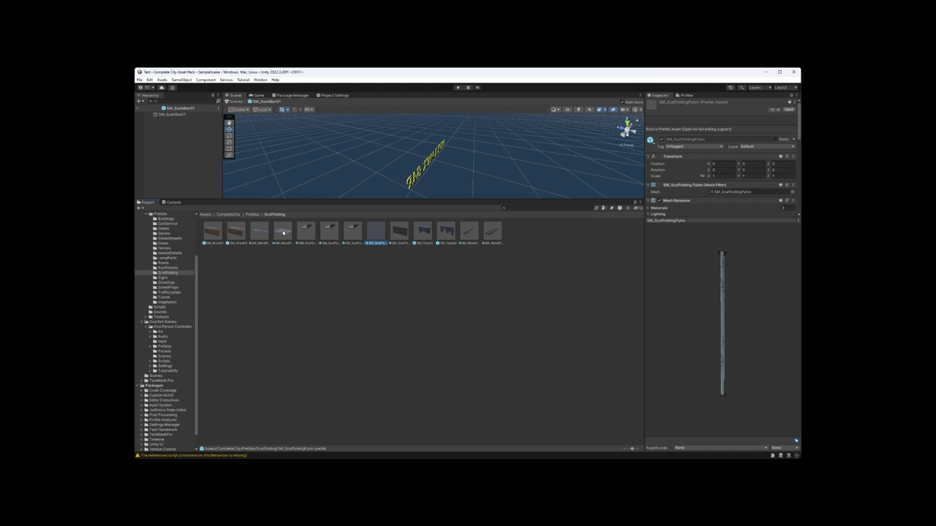
Compare the scaffolding pieces around the pylon and examine the previews up to SM_Tarp01
key("Right")
key("Left")
key("Left")
key("Right")
key("Right")
key("Right")
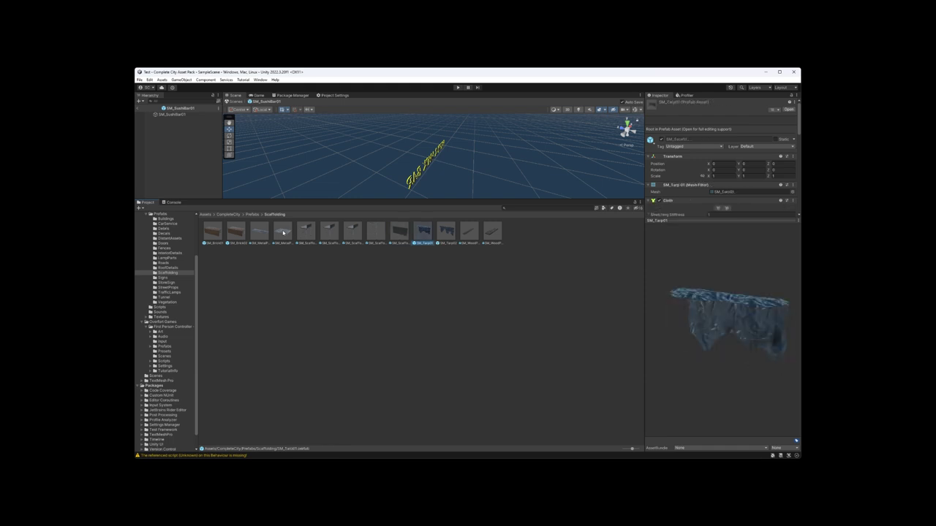
Examine the second tarp and both wood planks, and go back to the SM_Tarp01 preview
key("Right")
key("Right")
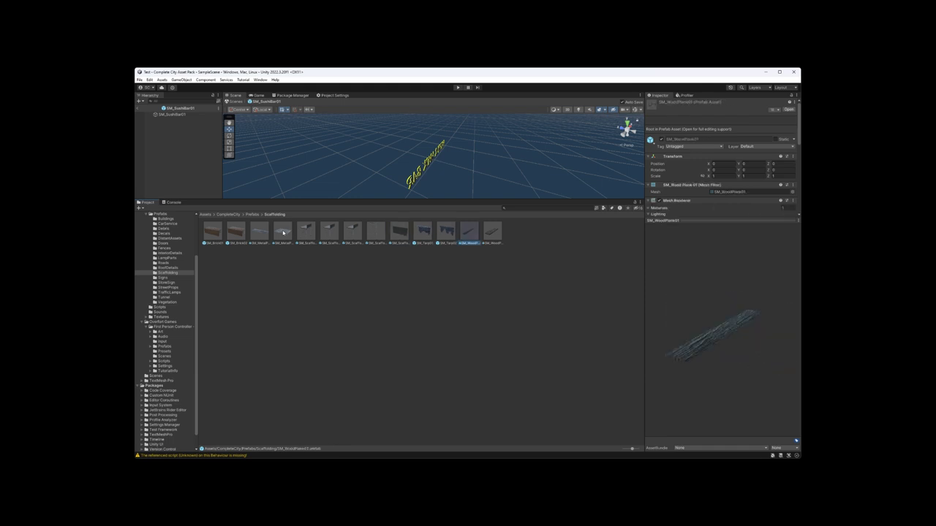
key("Right")
key("Left")
key("Right")
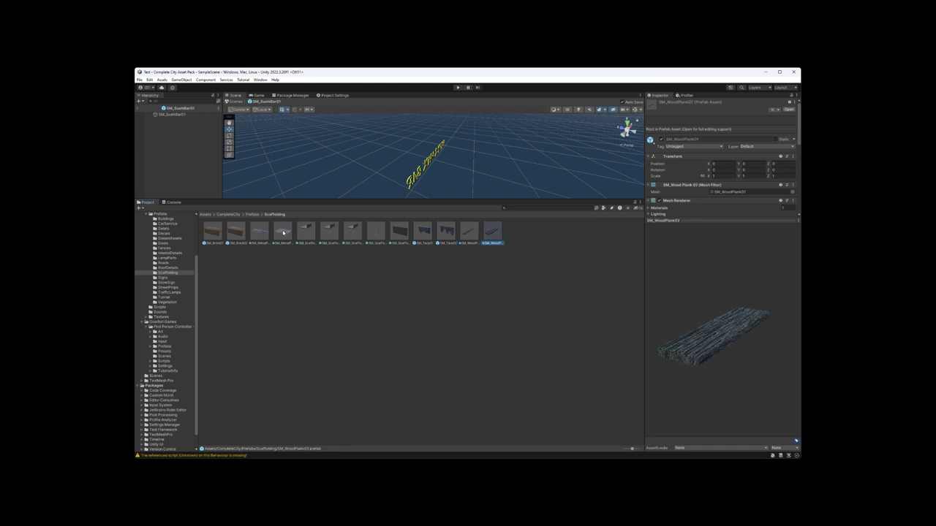
key("Left")
key("Left")
key("Left")
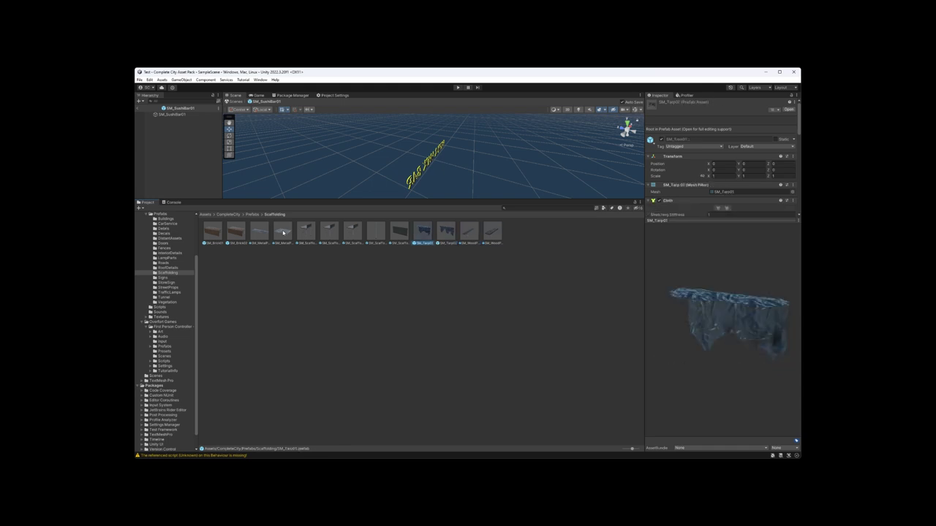
Open the RoofDetails folder in Prefabs and examine the previews from AC01 through the antennas to FanBase
left_click(252, 215)
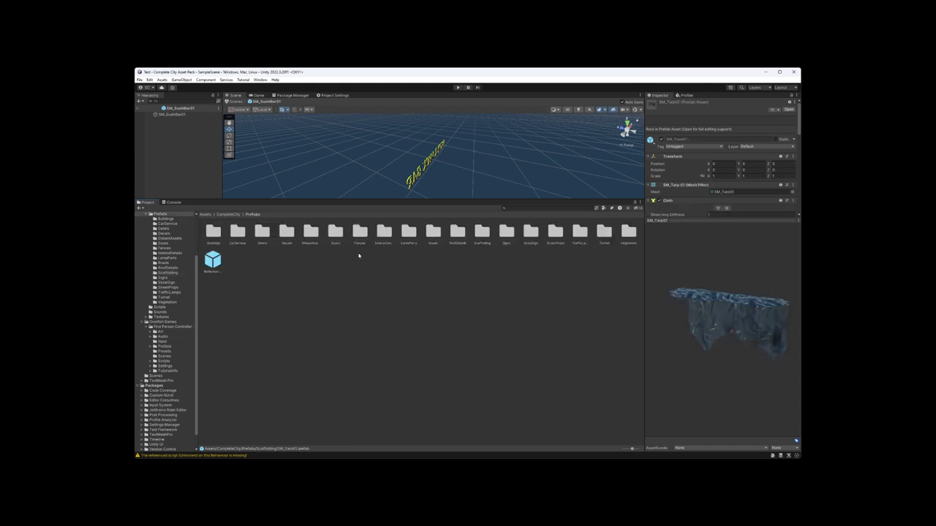
double_click(457, 233)
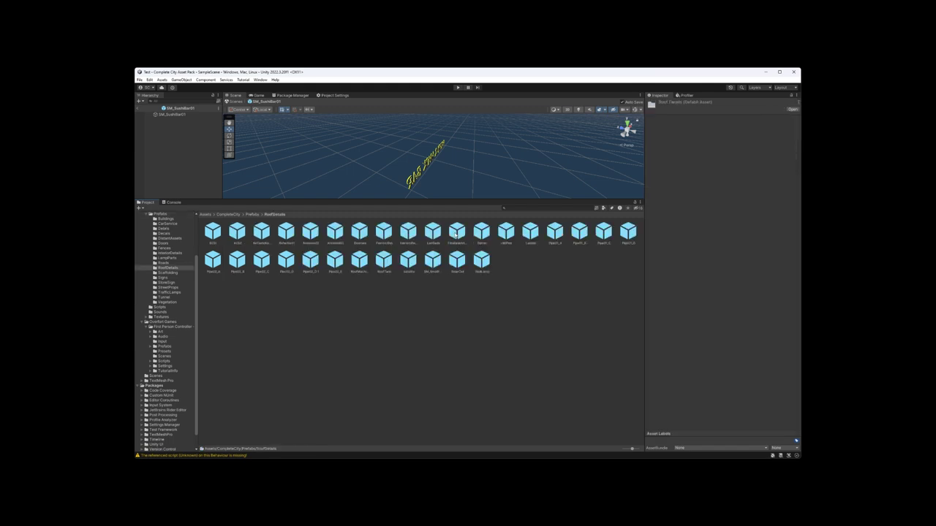
left_click(214, 233)
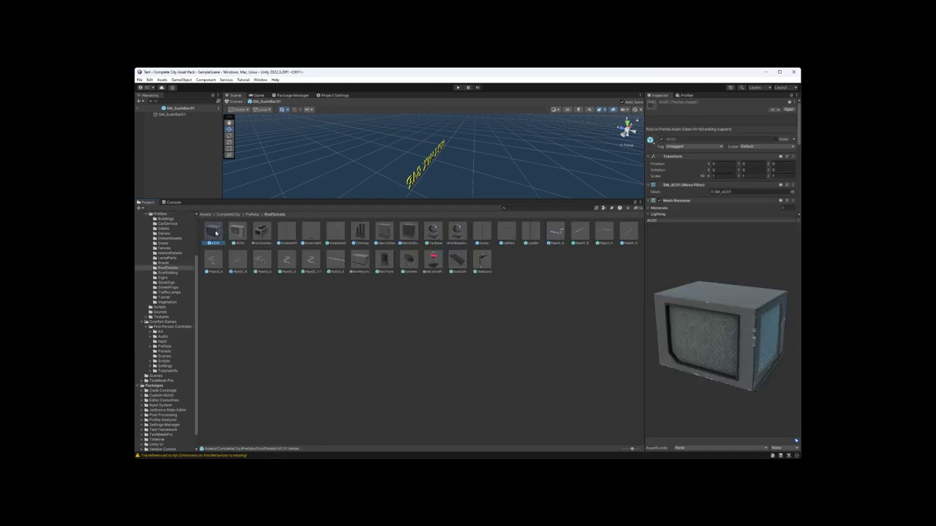
key("Right")
key("Right")
key("Right")
key("Right")
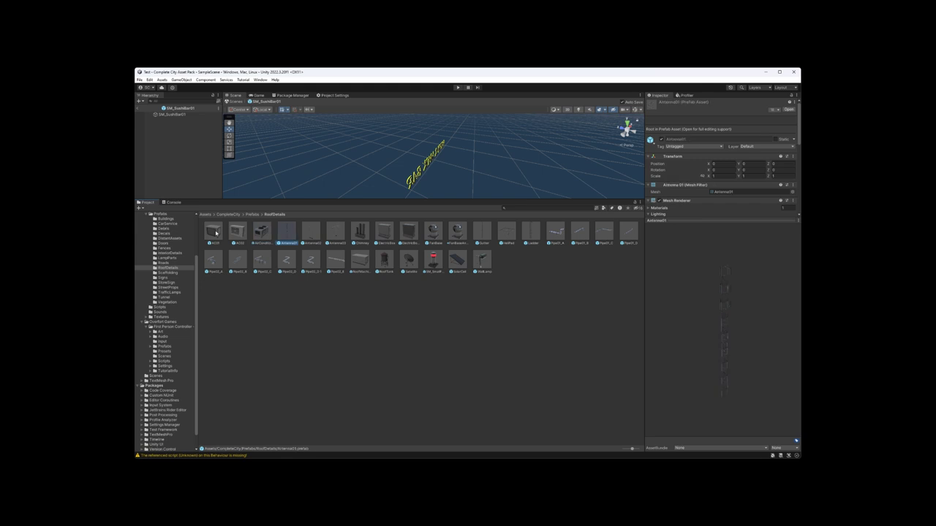
key("Right")
key("Right")
key("Right")
key("Right")
key("Right")
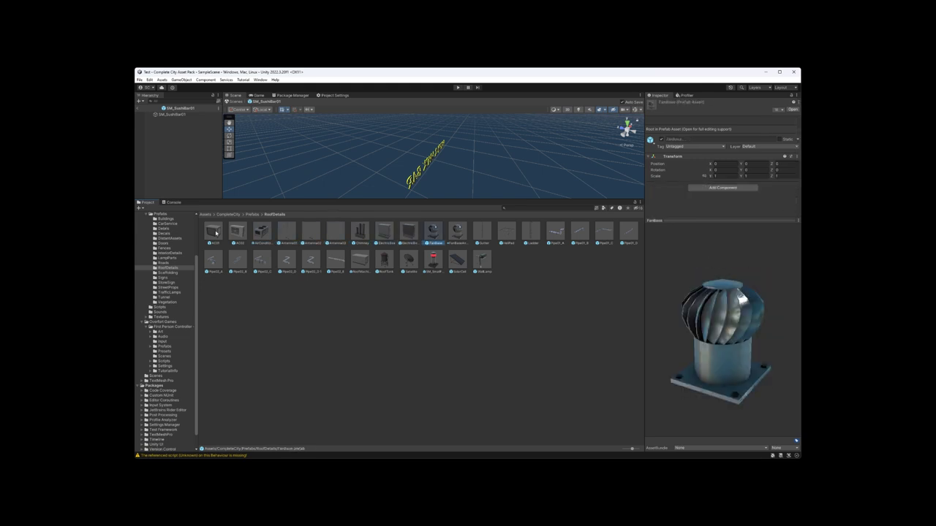
Examine the roof detail previews after FanBase, past the gutter and helipad to the ladder
key("Right")
key("Right")
key("Right")
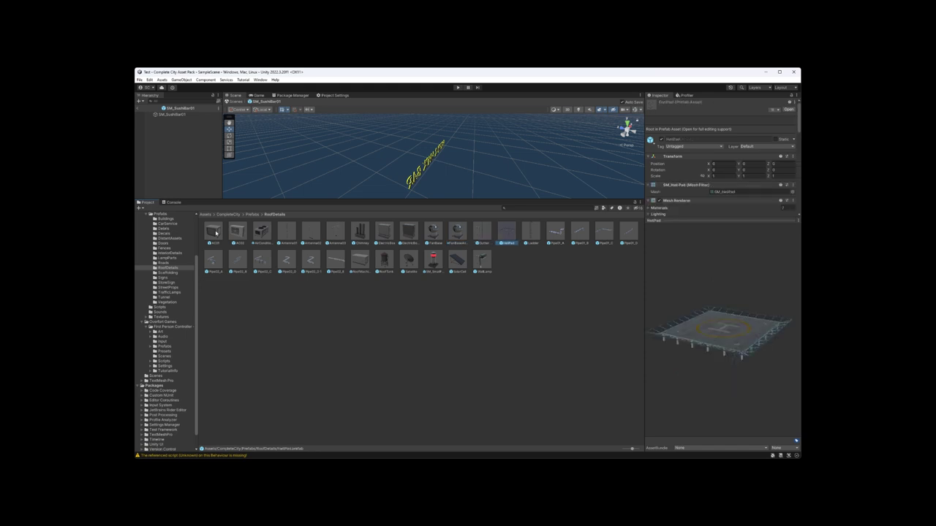
key("Left")
key("Right")
key("Right")
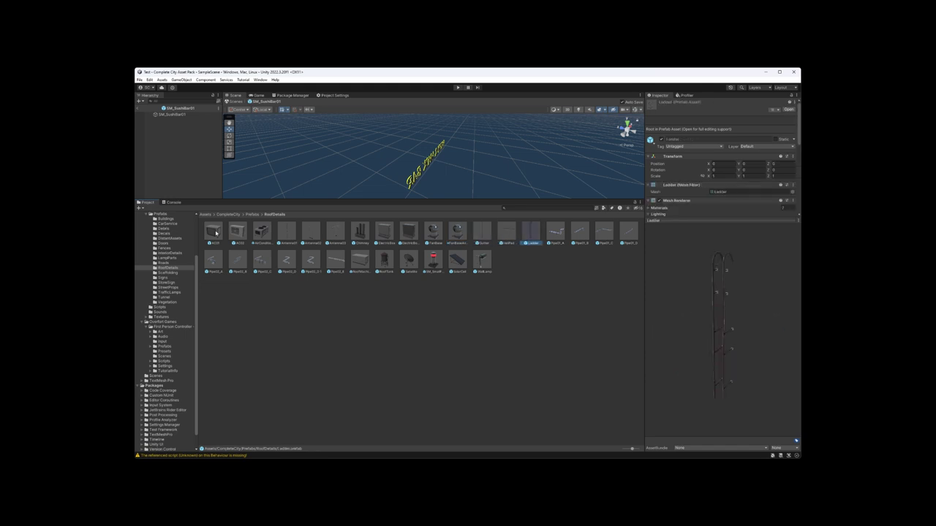
Examine the Pipe01 variants that follow the ladder in the first row of roof details
key("Right")
key("Left")
key("Right")
key("Right")
key("Right")
key("Right")
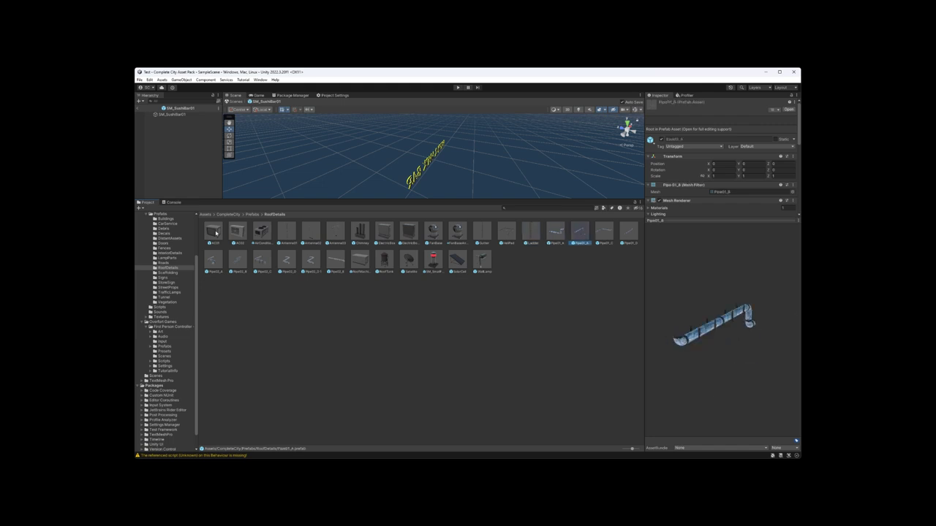
Go back along the first row of roof details and move down to the SolarCell preview in the second row
key("Left")
key("Left")
key("Left")
key("Left")
key("Left")
key("Left")
key("Down")
key("Left")
key("Left")
key("Left")
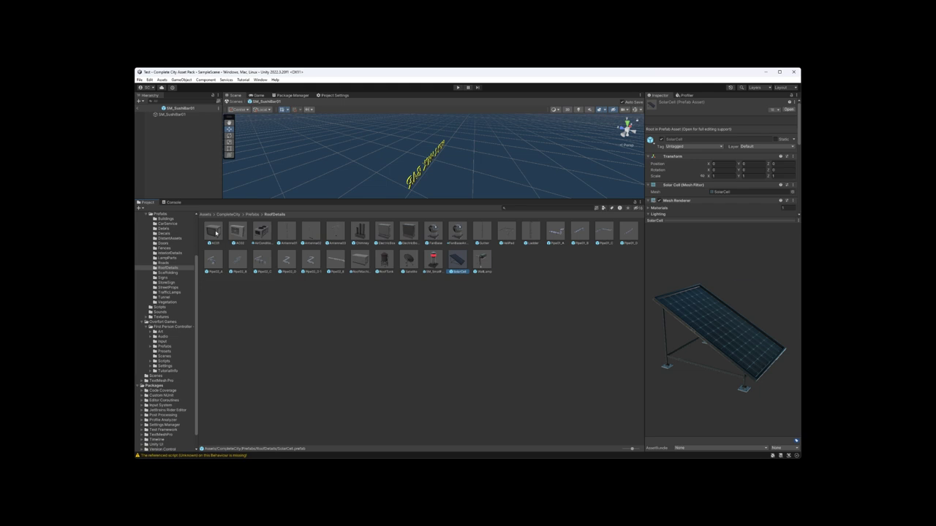
Examine the second-row roof details around SolarCell, from the last prefab back past the satellite dish to RoofMachine
key("Right")
key("Left")
key("Left")
key("Left")
key("Left")
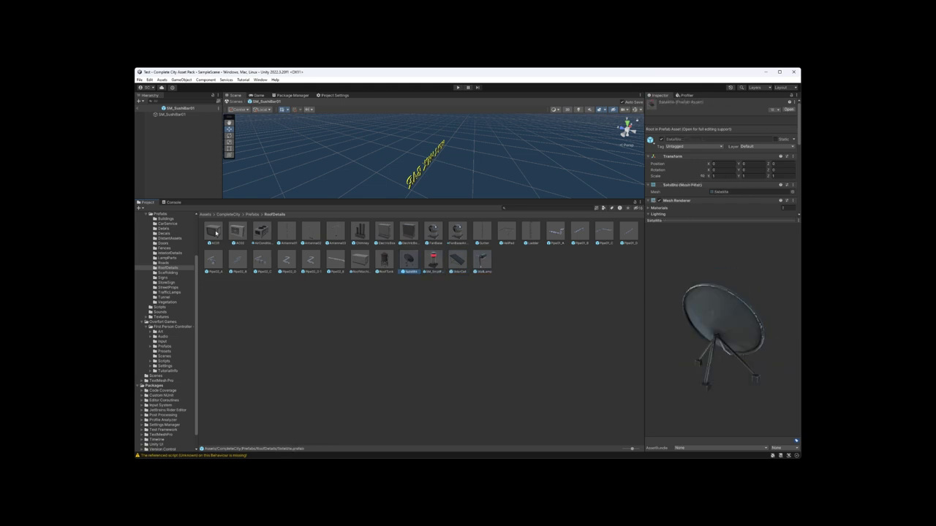
key("Right")
key("Right")
key("Left")
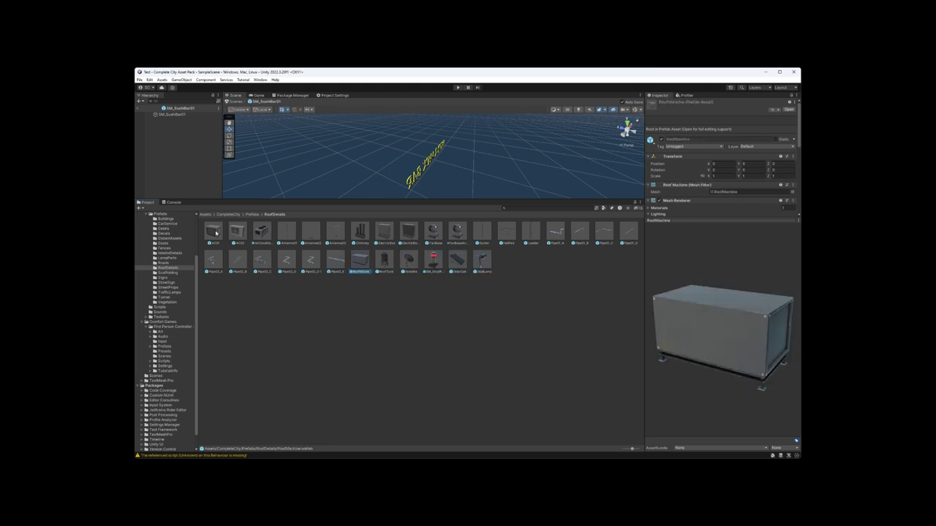
Examine the Pipe02 variants, then open the Pipe02_D prefab and view it in the scene
key("Left")
key("Left")
key("Left")
key("Left")
key("Right")
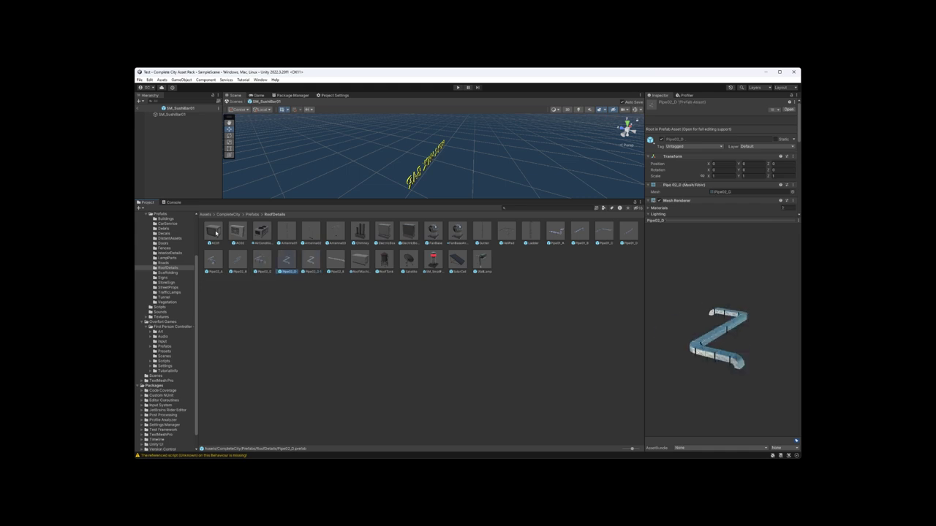
double_click(287, 264)
key("w")
right_click_drag(401, 185, 437, 156)
Examine the previews of the remaining Pipe02 variants, from Pipe02_C back to Pipe01_D
left_click(261, 262)
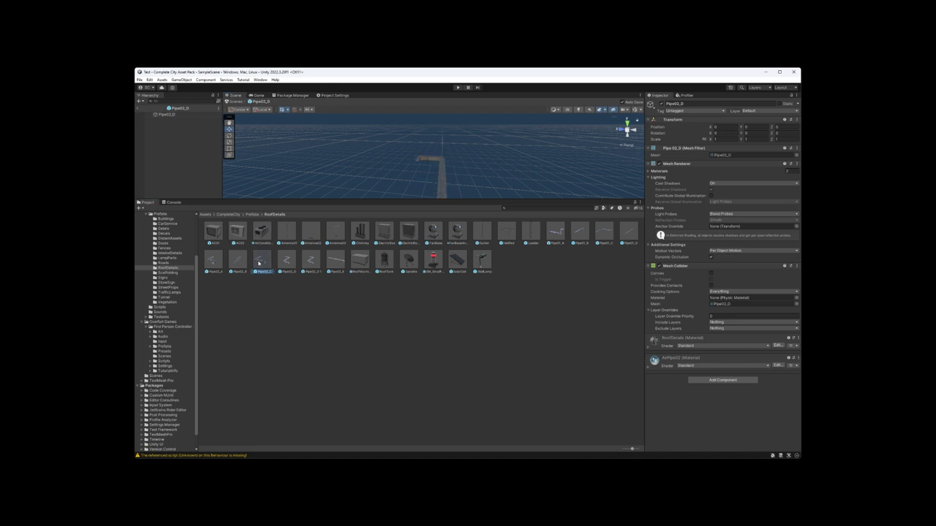
key("Left")
key("Left")
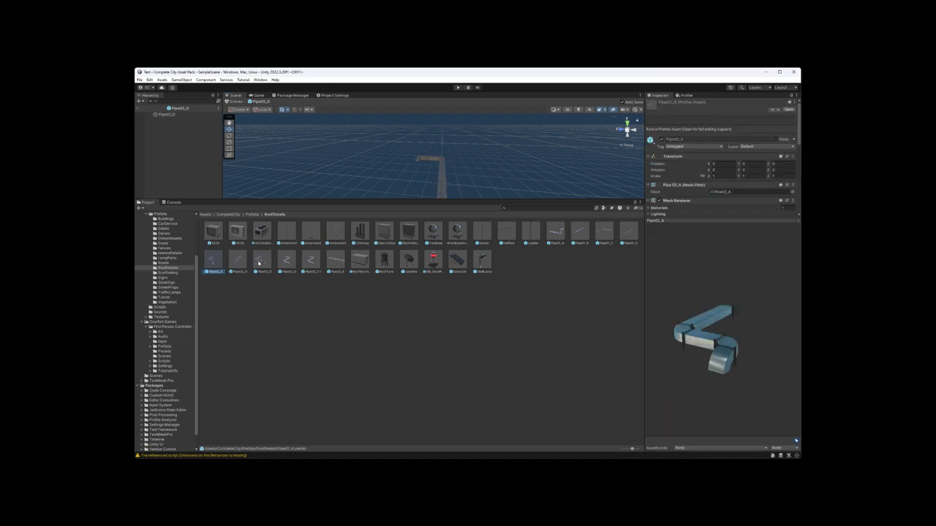
key("Left")
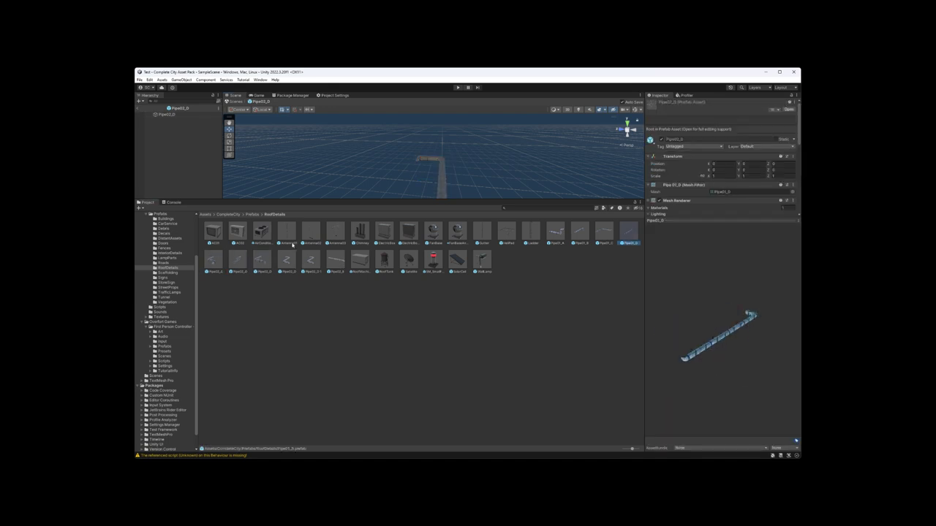
Open the Roads folder in Prefabs and examine the previews from ParkingHouseSidewalk to SM_DualCorner
left_click(252, 215)
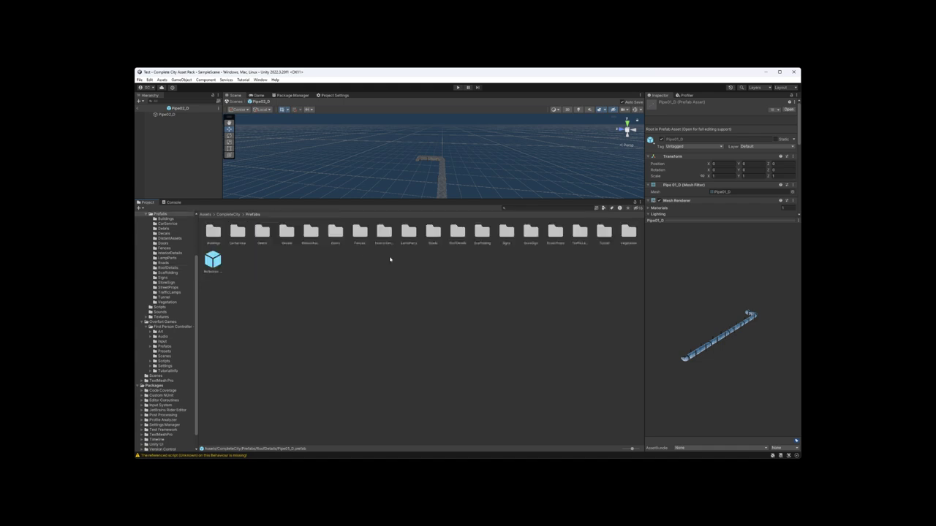
double_click(432, 232)
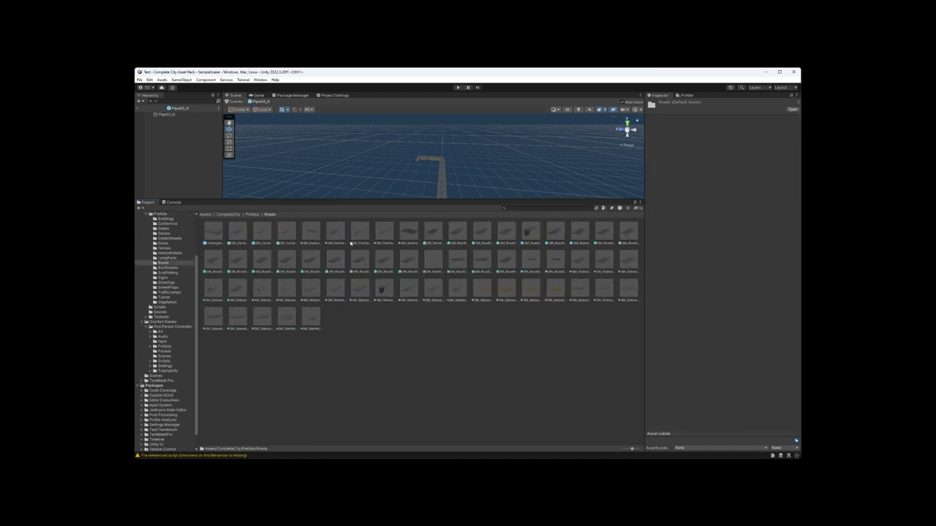
left_click(214, 234)
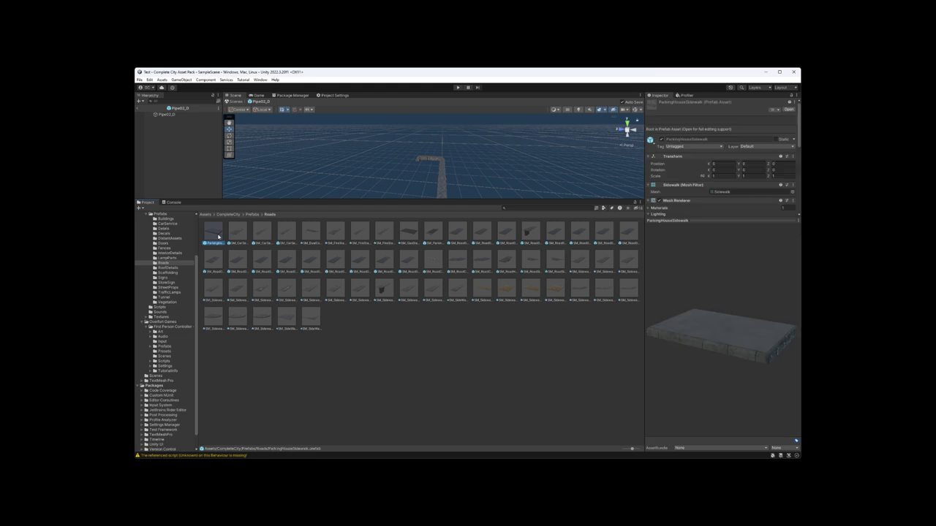
key("Right")
key("Right")
key("Right")
key("Right")
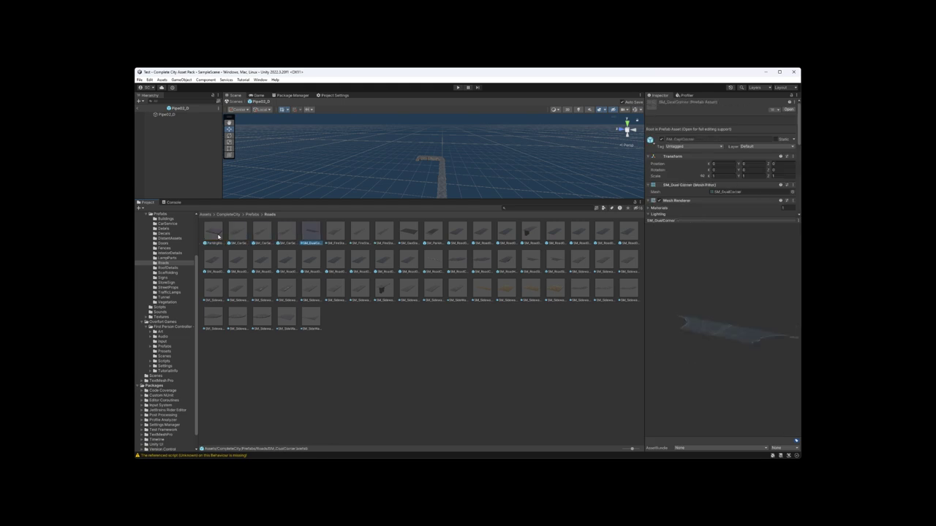
Examine the next road prefab previews up to SM_ParkingGarageSidewalkExit
key("Right")
key("Right")
key("Right")
key("Right")
key("Right")
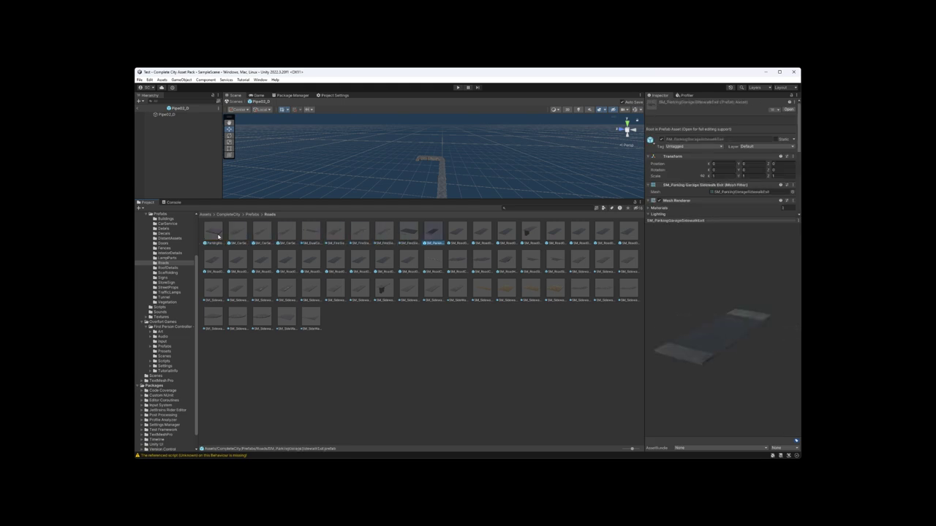
Examine the road segment previews up to SM_Road02_B and return to SM_Road02_A_TunnelEntrace
key("Right")
key("Right")
key("Right")
key("Right")
key("Right")
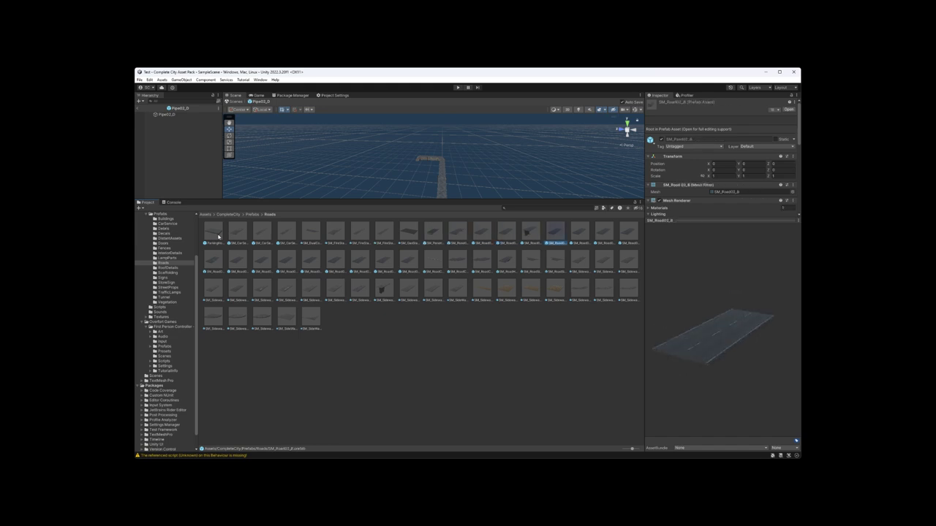
key("Left")
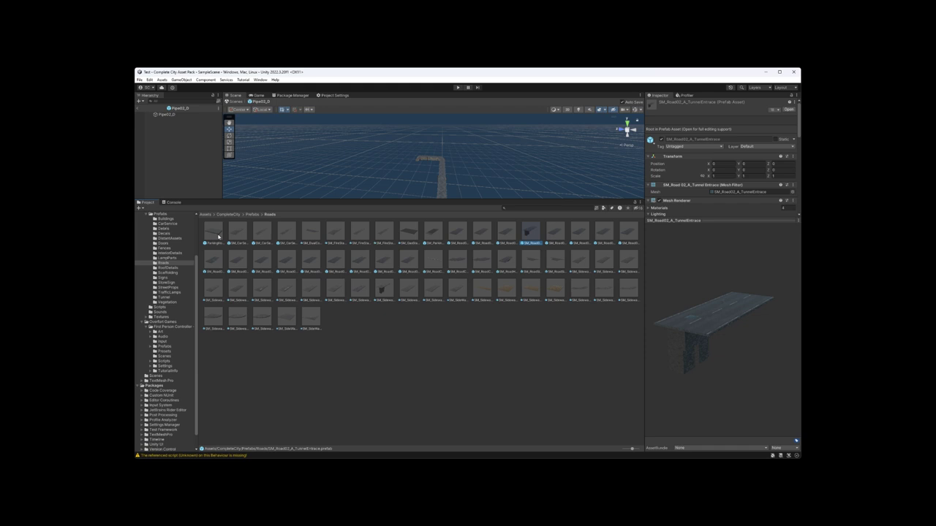
Open the SM_Road02_A_TunnelEntrace prefab and inspect its brick tunnel structure and road surface from several sides
left_click(700, 335)
double_click(529, 234)
right_click_drag(433, 151, 453, 178)
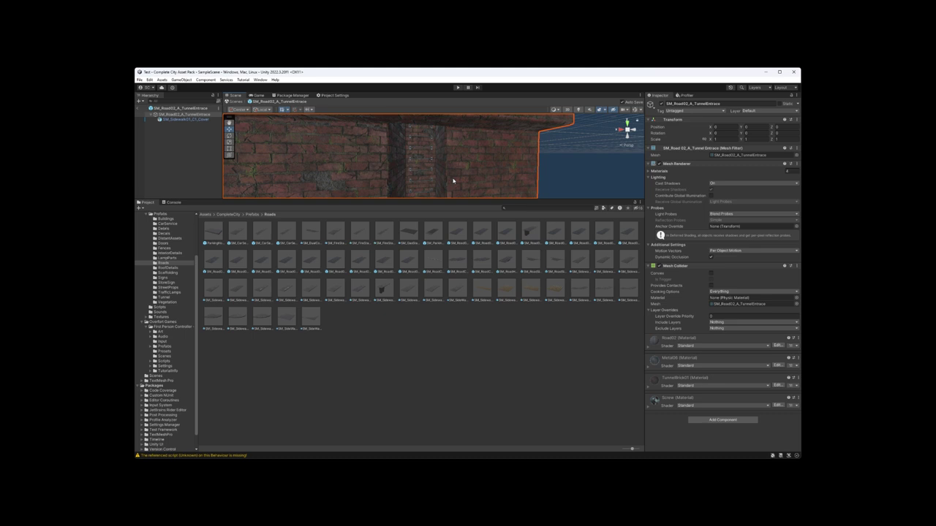
right_click_drag(448, 148, 450, 148)
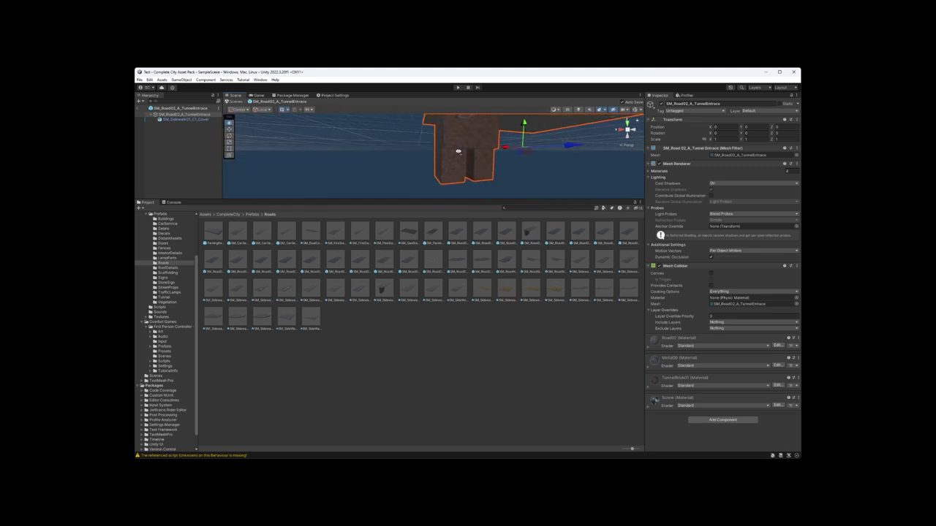
right_click_drag(504, 162, 476, 173)
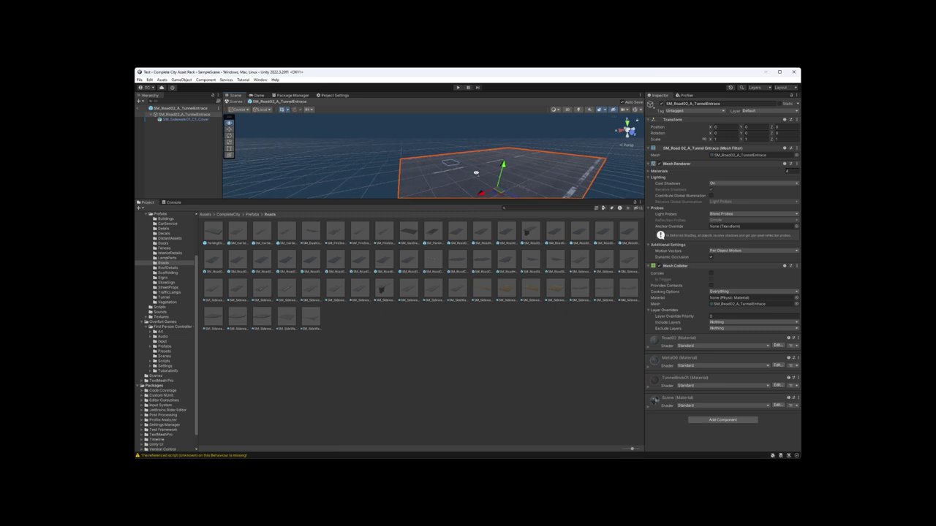
mouse_move(472, 173)
right_mouse_down()
mouse_move(460, 149)
mouse_move(483, 166)
mouse_move(470, 165)
right_mouse_up()
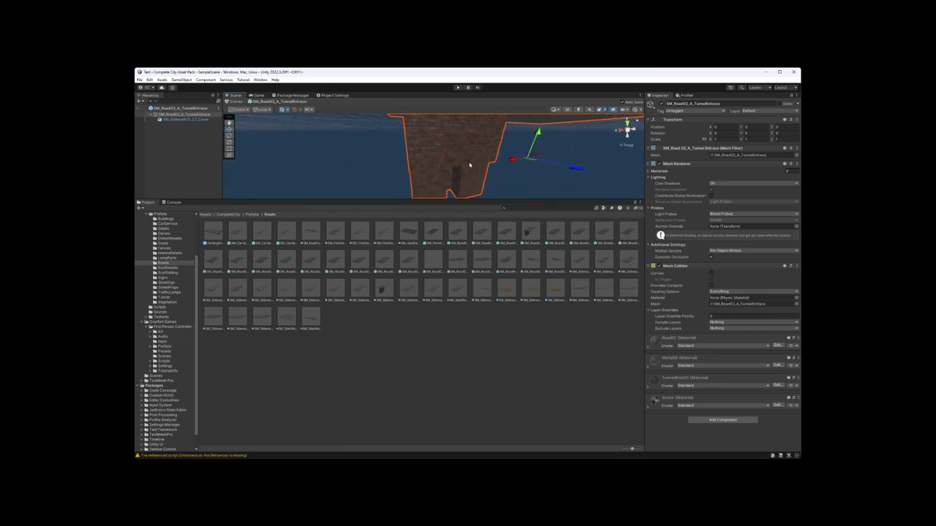
Examine the road prefab previews from SM_Road02_B through SM_RoadConnector
left_click(554, 234)
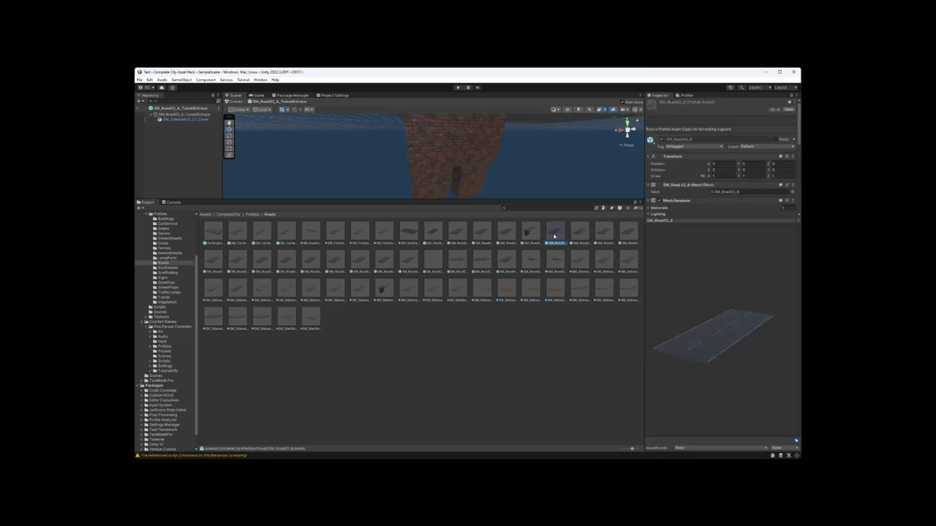
key("Right")
key("Right")
key("Right")
key("Right")
key("Right")
key("Right")
key("Right")
key("Right")
key("Right")
key("Right")
key("Right")
key("Right")
key("Right")
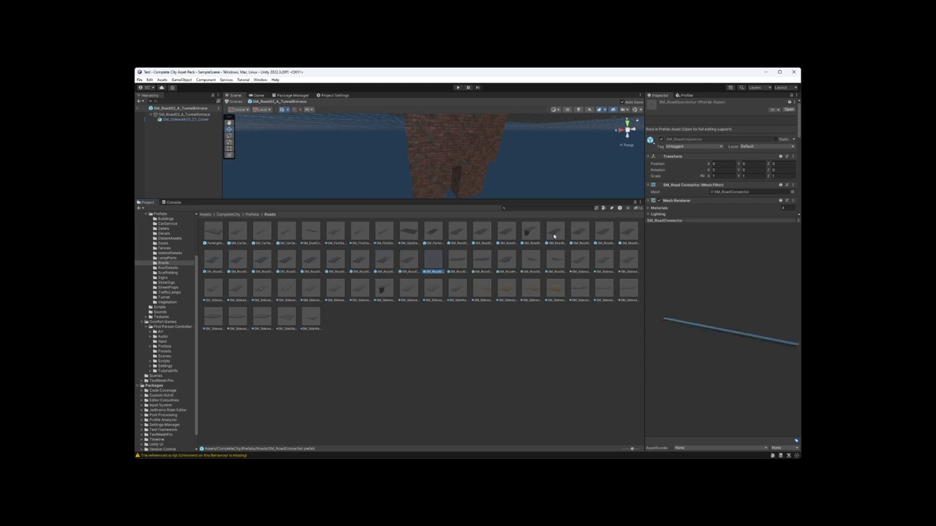
Examine the previews from SM_RoadCorner01_A to SM_RoadHole and view the SM_RoadHole model from another angle
key("Right")
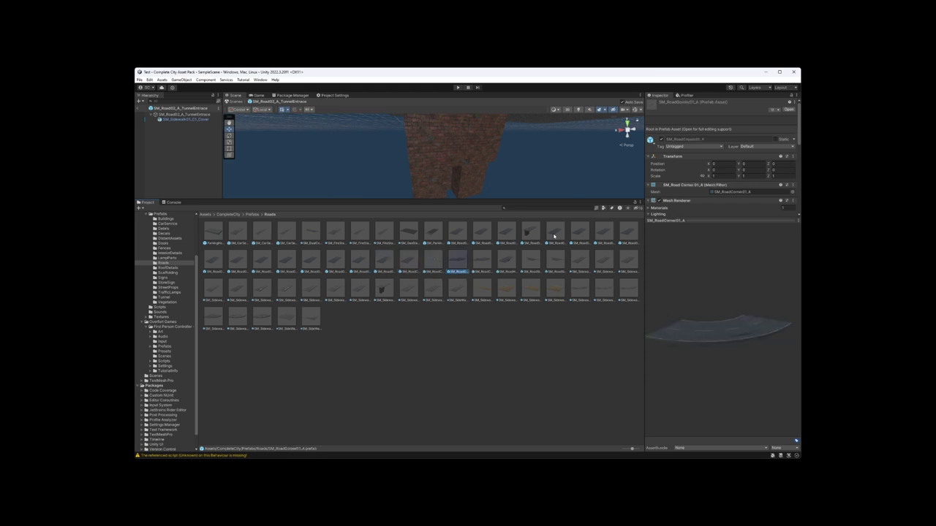
key("Right")
key("Right")
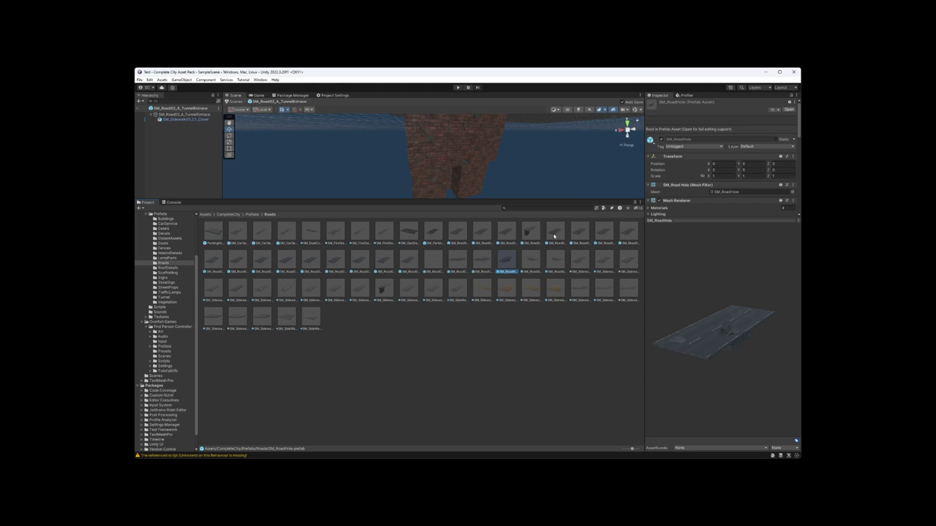
left_click_drag(687, 309, 728, 391)
Compare the SM_RoadSingleCorner01 and SM_RoadSingleCorner02 previews with SM_RoadCorner01_A
left_click(526, 261)
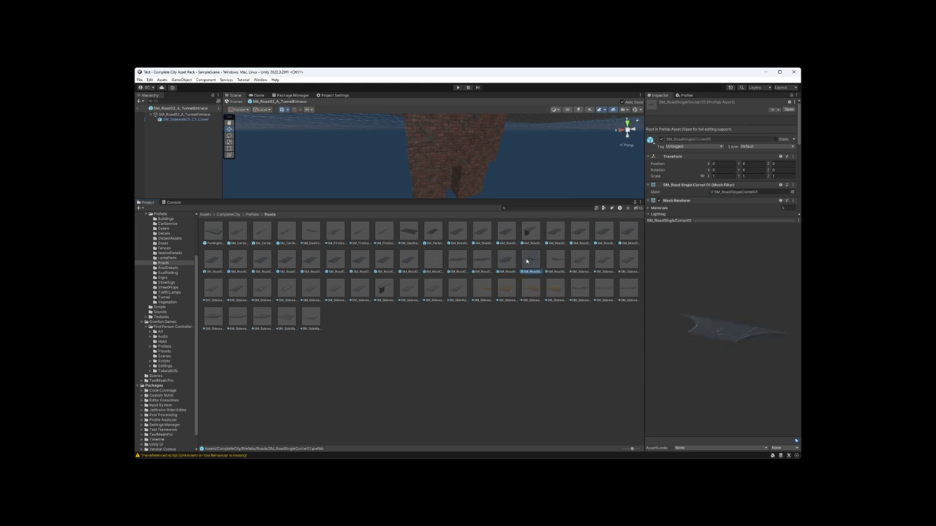
key("Right")
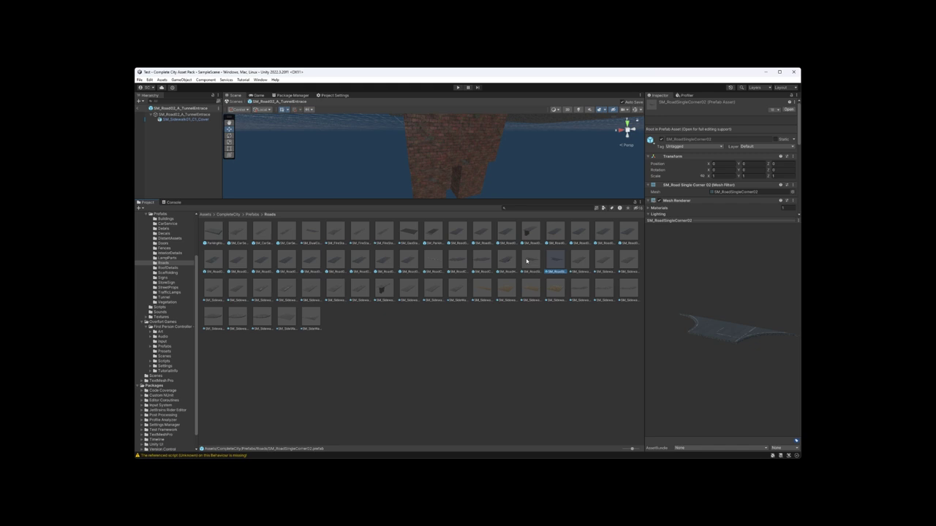
left_click(461, 261)
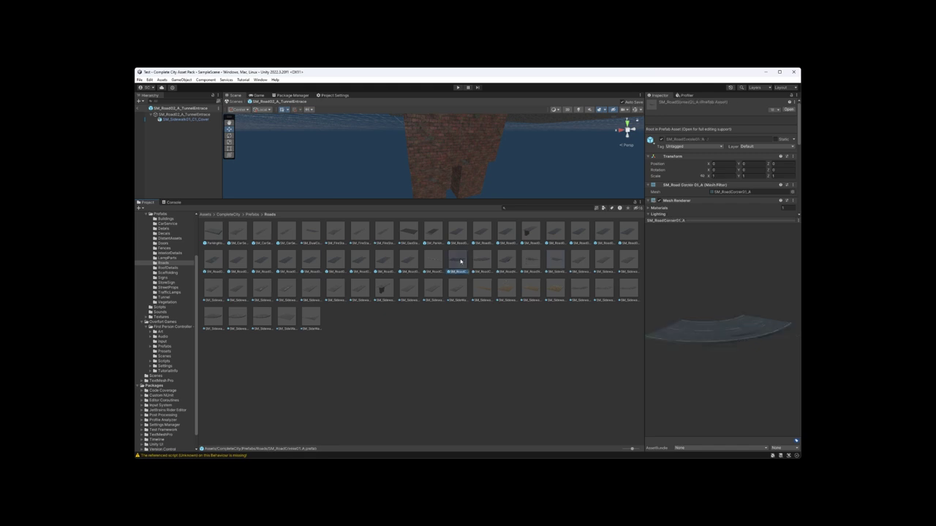
left_click(535, 267)
left_click(554, 267)
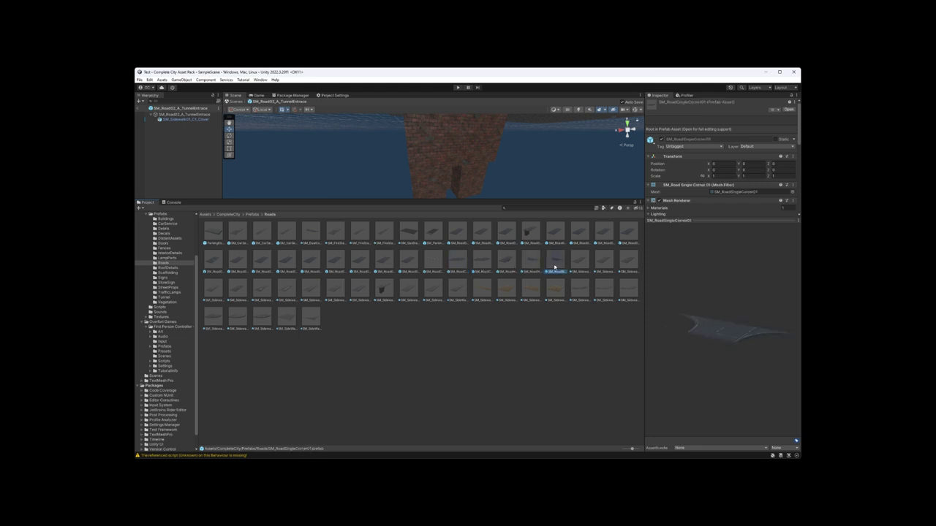
Examine the sidewalk prefab previews through the A and B variants up to SM_Sidewalk01_C
left_click(581, 265)
left_click(607, 266)
left_click(629, 265)
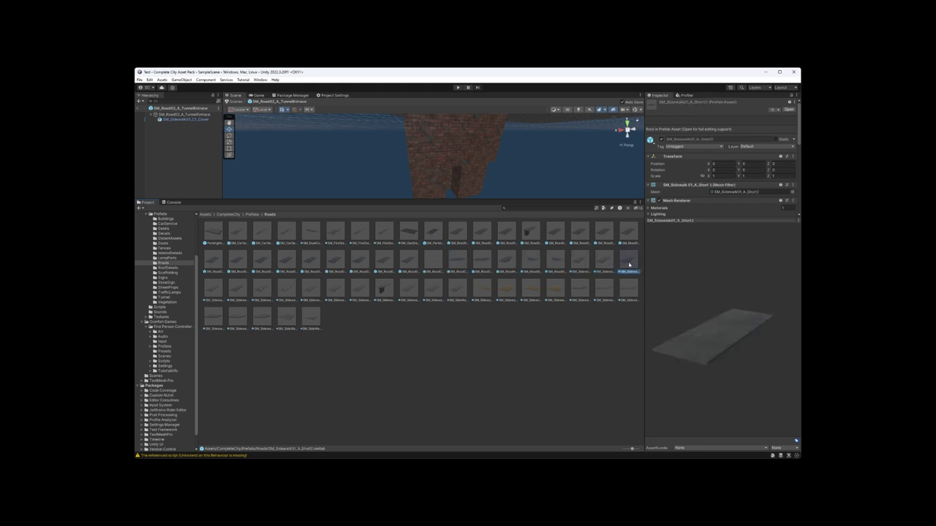
key("Right")
key("Right")
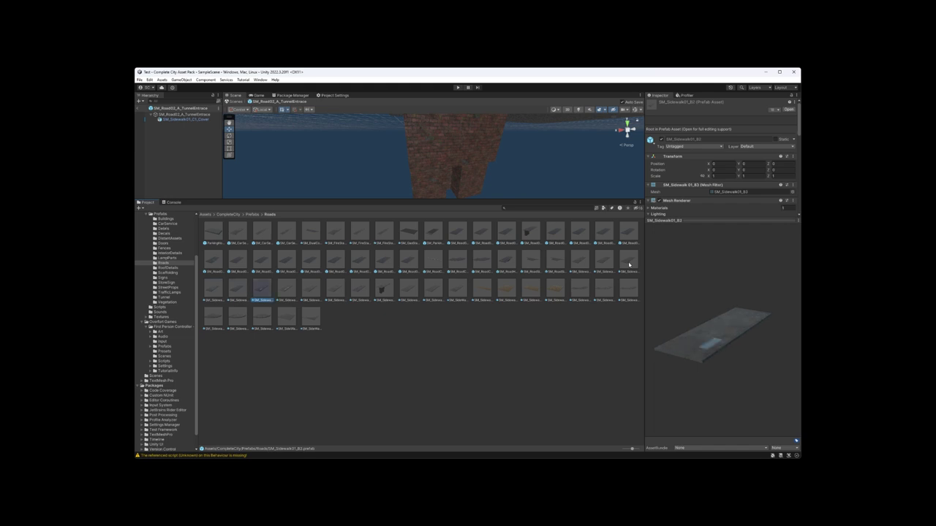
key("Right")
key("Right")
key("Right")
key("Right")
key("Right")
key("Right")
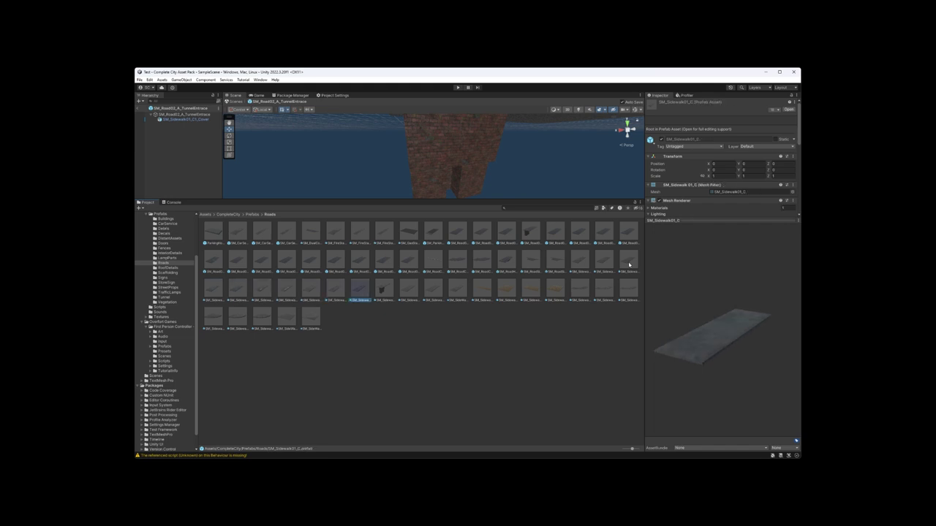
Open the SM_Sidewalk01_C1 prefab and inspect its underground shaft and the cover on its surface
left_click_drag(770, 338, 723, 329)
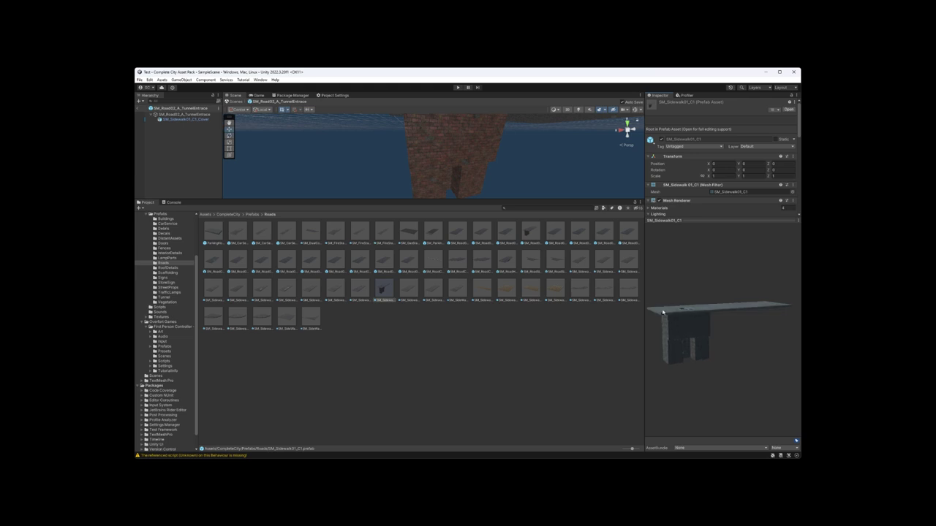
double_click(381, 291)
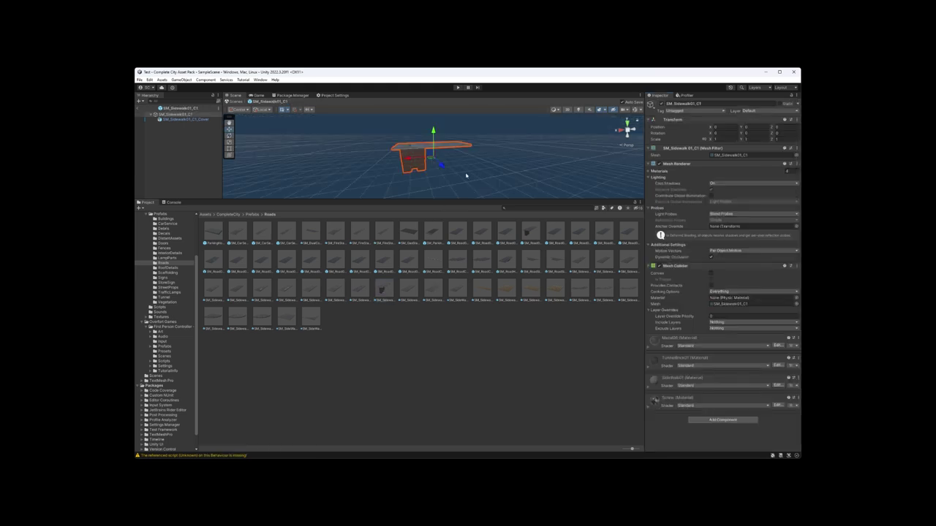
right_click_drag(466, 175, 440, 91)
right_click_drag(451, 137, 454, 199)
key("f")
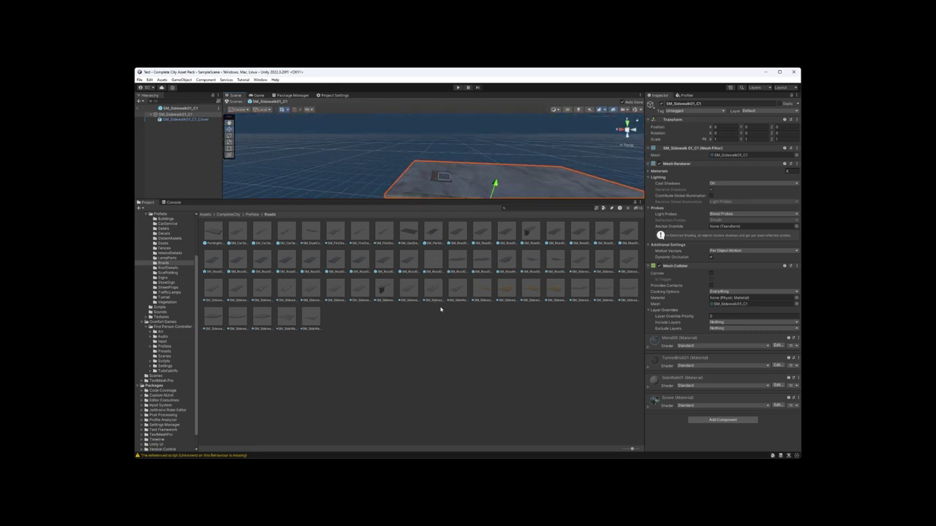
Examine the previews from SM_Sidewalk01_C_Short1 through the tactile paving tiles up to SM_SidewalkBumps04
left_click(409, 291)
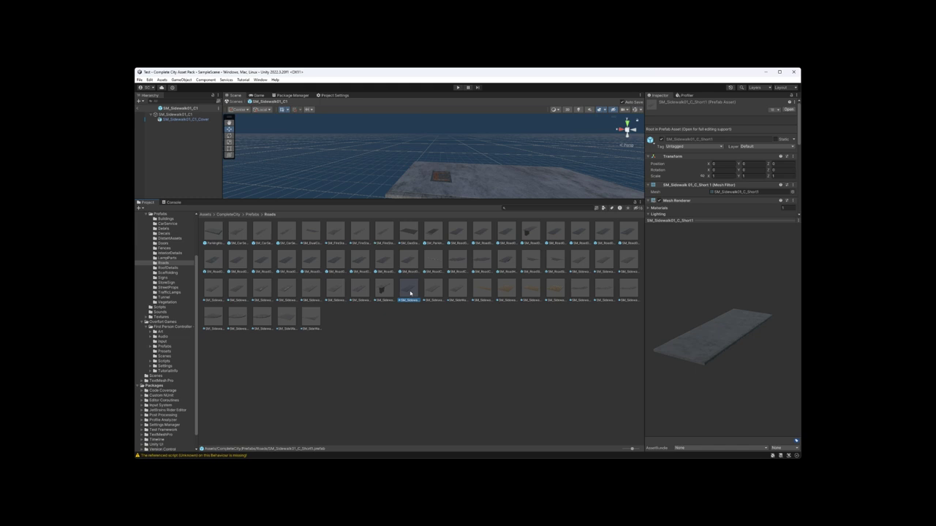
key("Right")
key("Right")
key("Right")
key("Right")
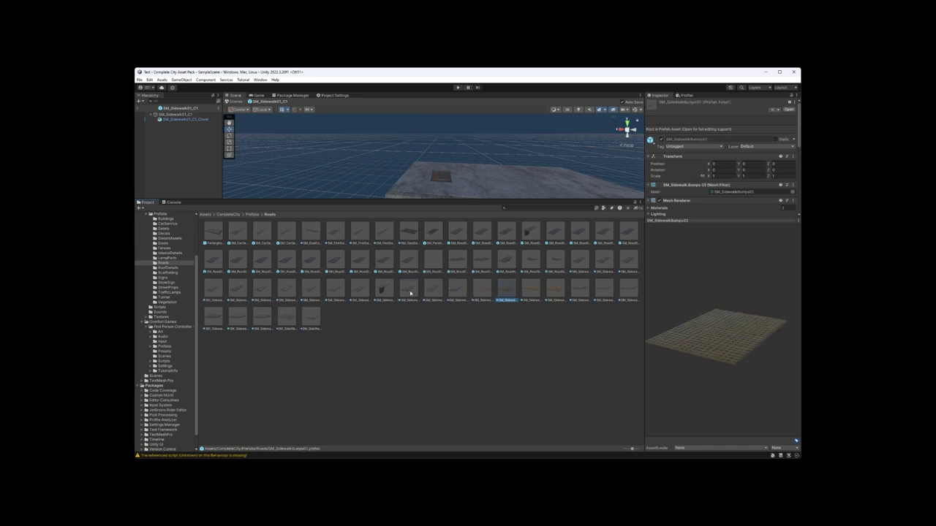
key("Right")
key("Right")
key("Right")
key("Left")
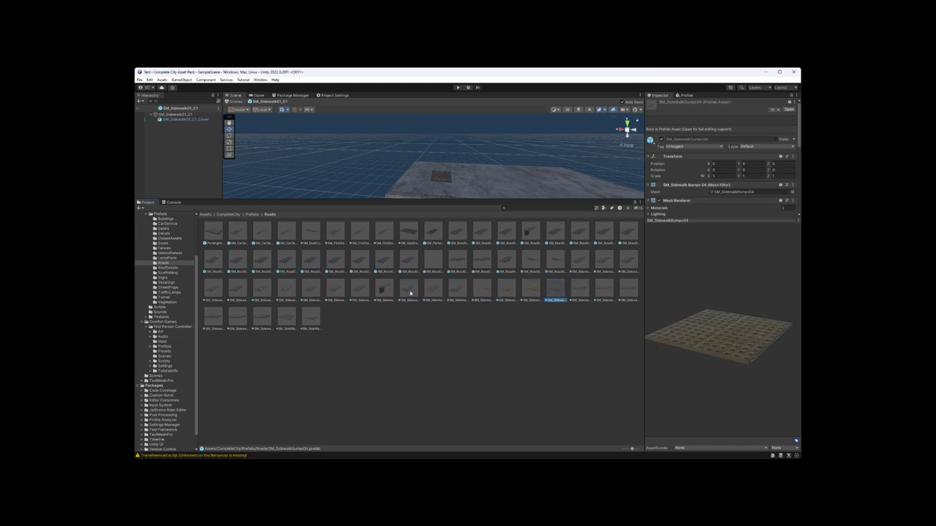
key("Right")
key("Left")
Examine the sidewalk corner previews, including SM_SidewalkCorner01_A, up to SM_SideWalkPlaneCorner
key("Right")
key("Right")
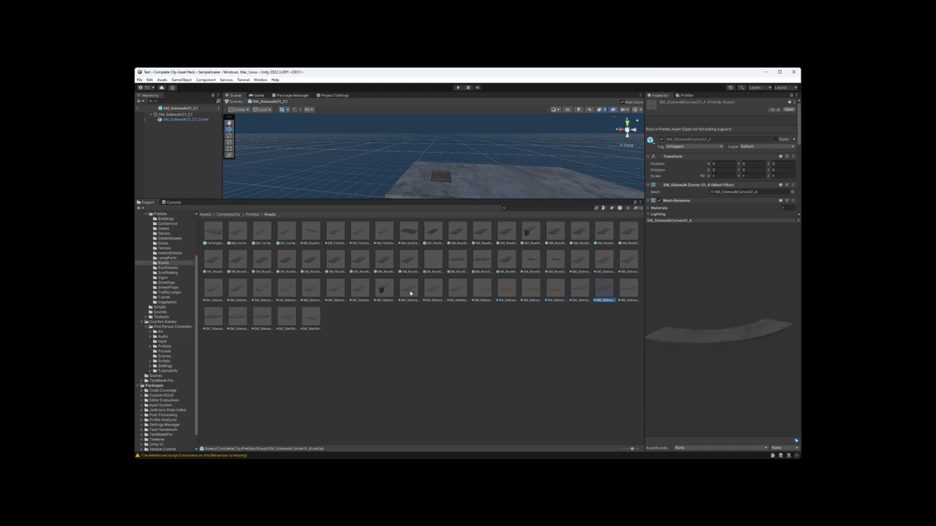
key("Right")
key("Right")
key("Right")
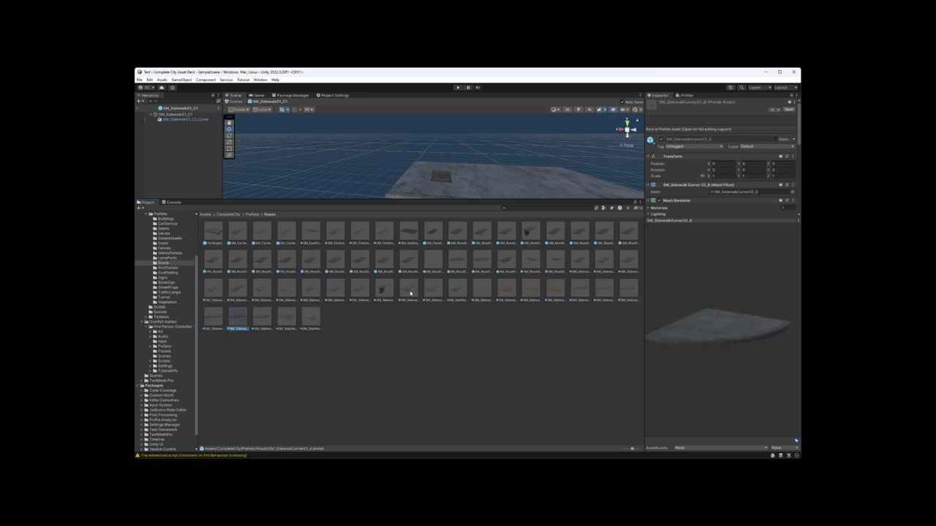
key("Right")
key("Right")
key("Right")
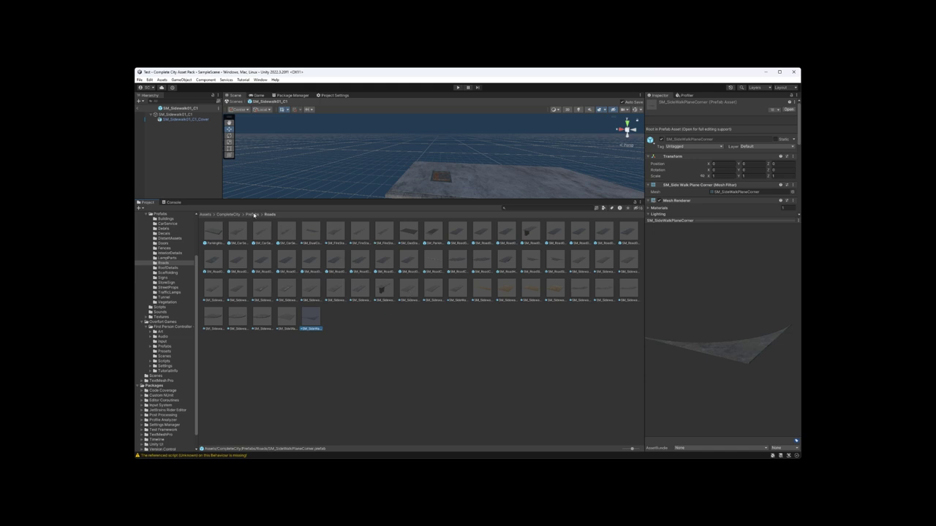
Open the LampParts folder in Prefabs and examine the previews from SM_Column01 to SM_PedestrianLamp_A
left_click(252, 214)
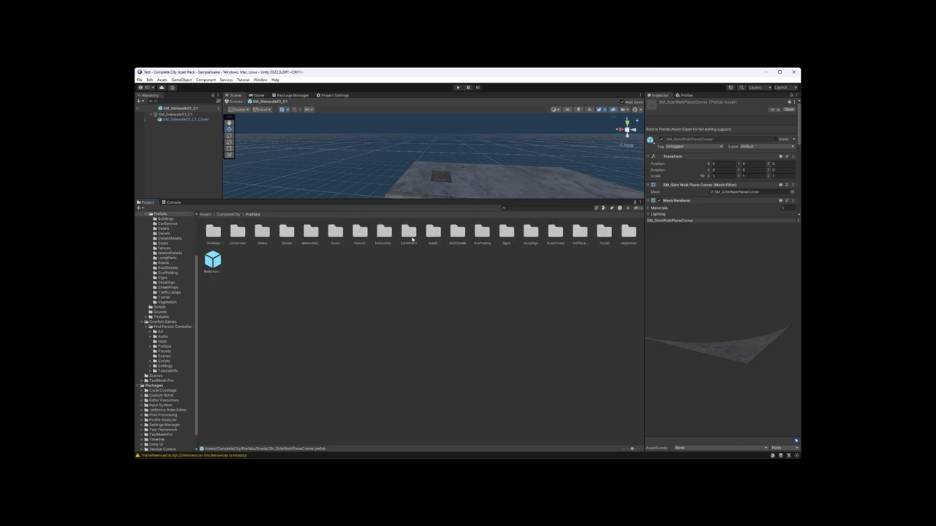
double_click(412, 233)
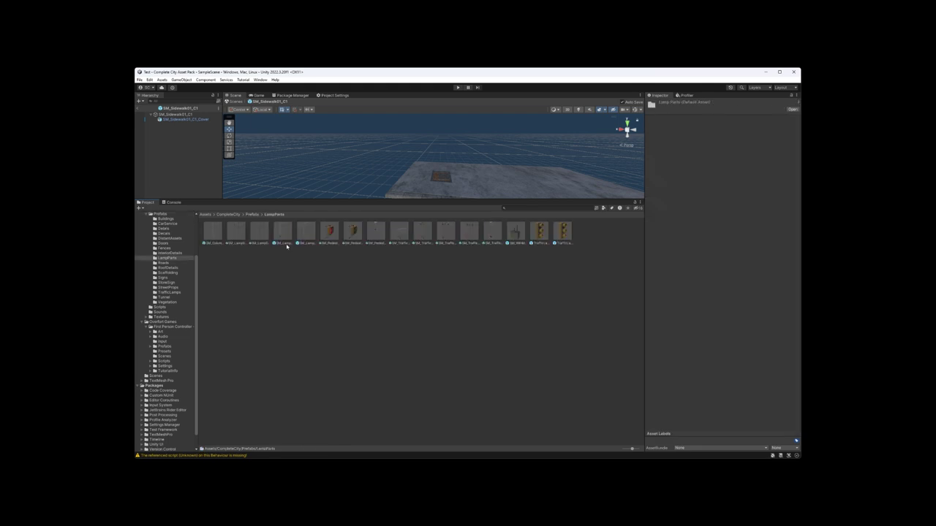
left_click(213, 232)
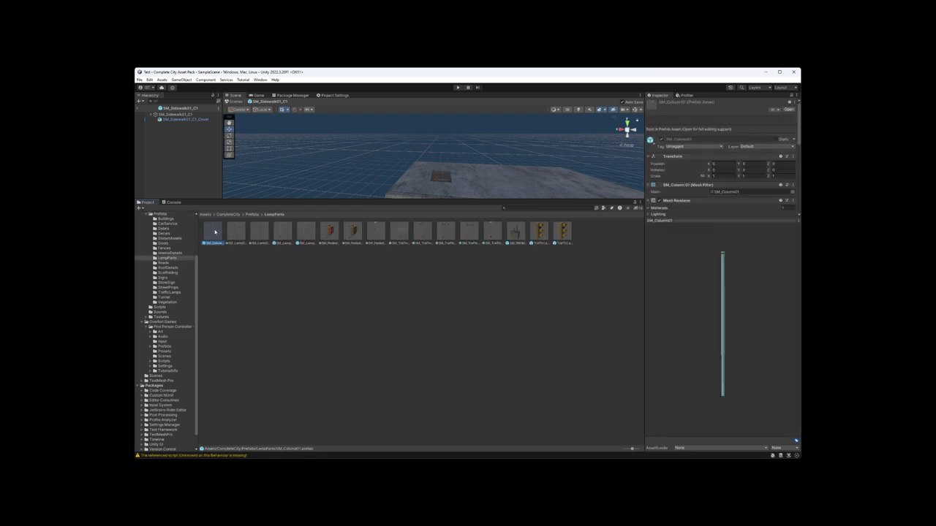
key("Right")
key("Right")
key("Right")
key("Right")
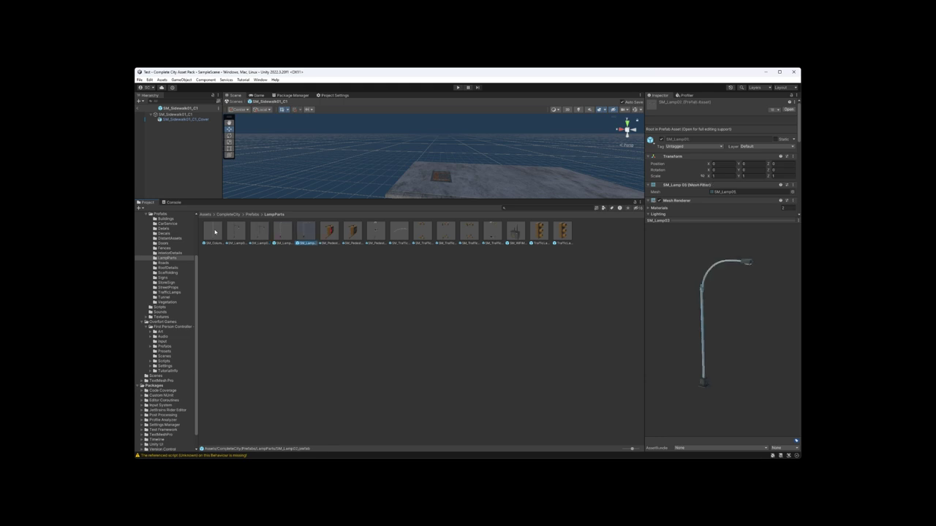
key("Right")
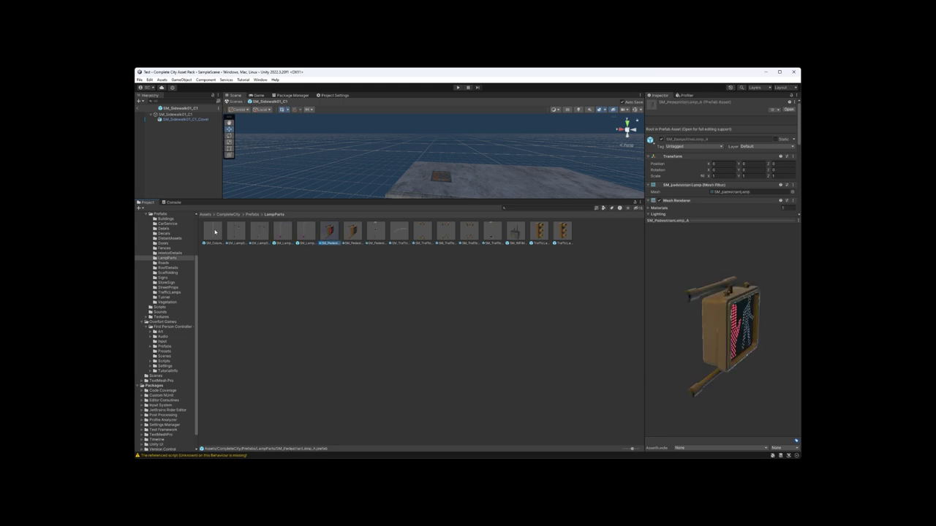
Open the SM_PedestrianLamp_A prefab, inspect the components of its SMPedestrianLampPlane child, and open SM_PedestrianLamp_B for comparison
double_click(331, 239)
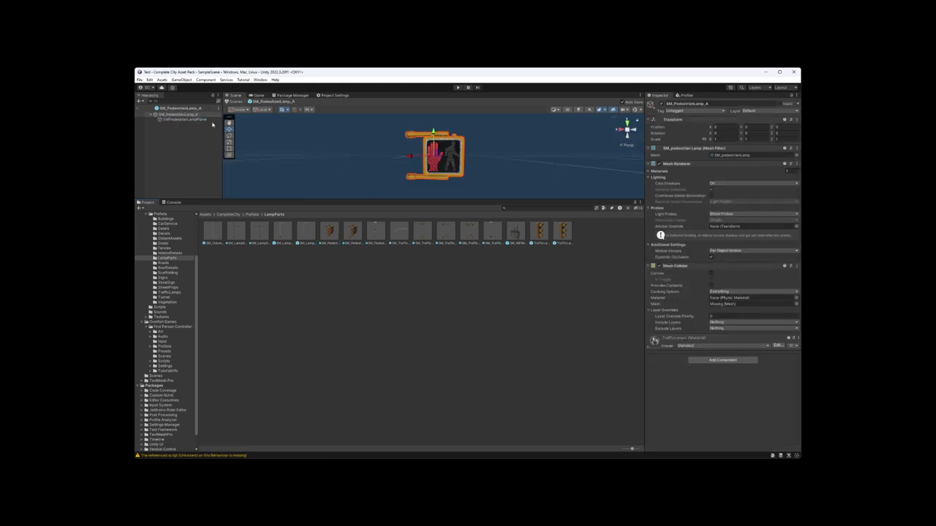
left_click(187, 119)
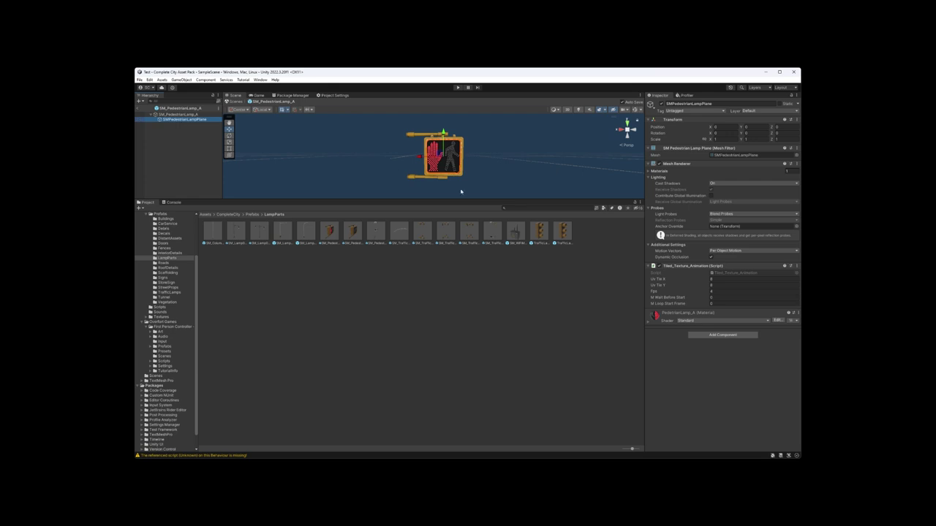
double_click(353, 232)
Examine the remaining lamp part previews from SM_PedestrianLampHolder through the traffic lamp holders to TrafficLampMain_B
left_click(375, 234)
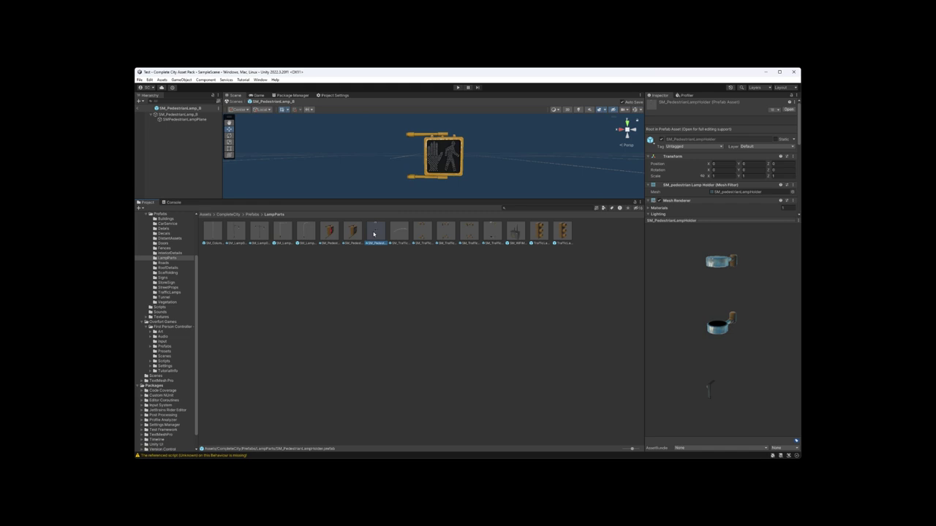
key("Right")
key("Right")
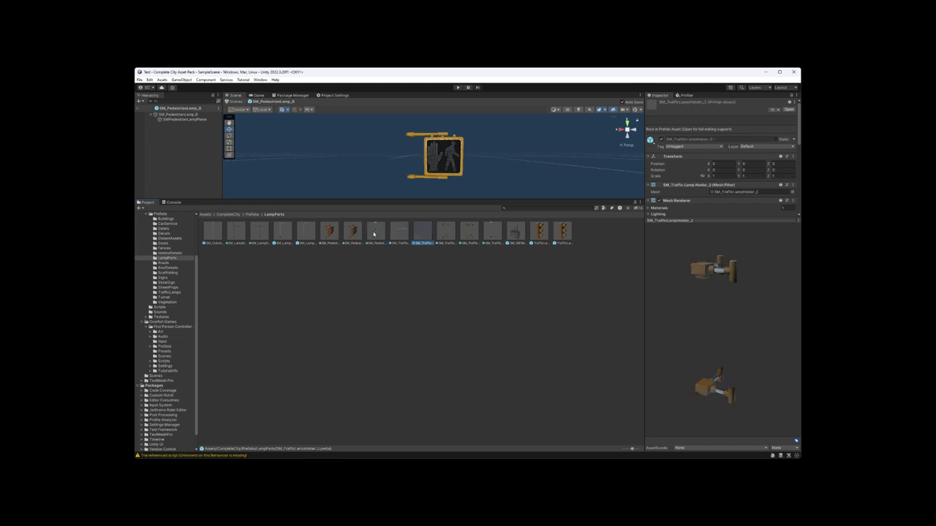
key("Right")
key("Right")
key("Right")
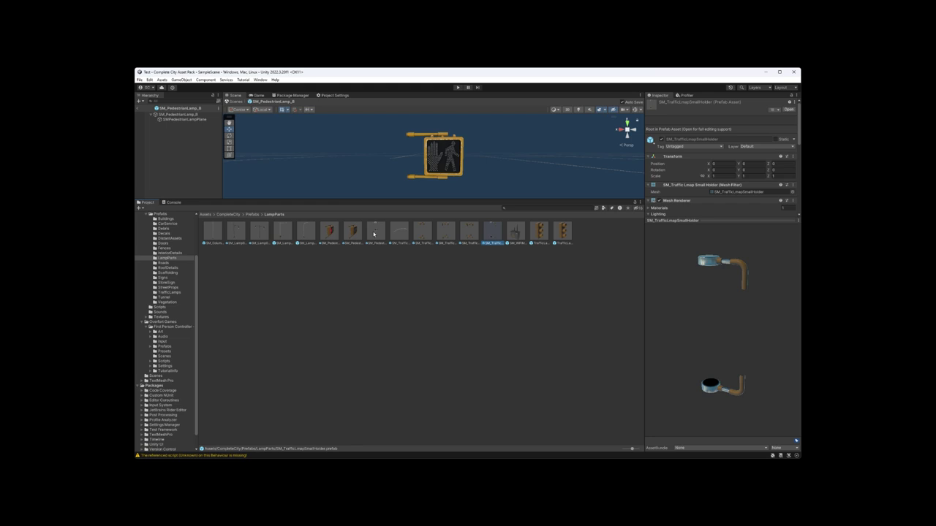
key("Right")
key("Right")
key("Left")
key("Right")
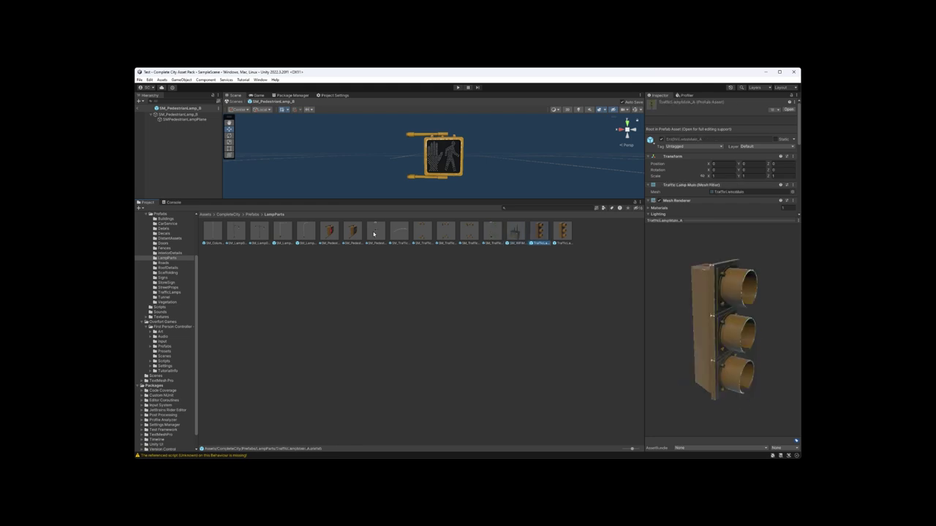
key("Right")
Open the InteriorDetails folder in Prefabs, examine the ArmChair preview, and view the front of the Automat model
left_click(253, 214)
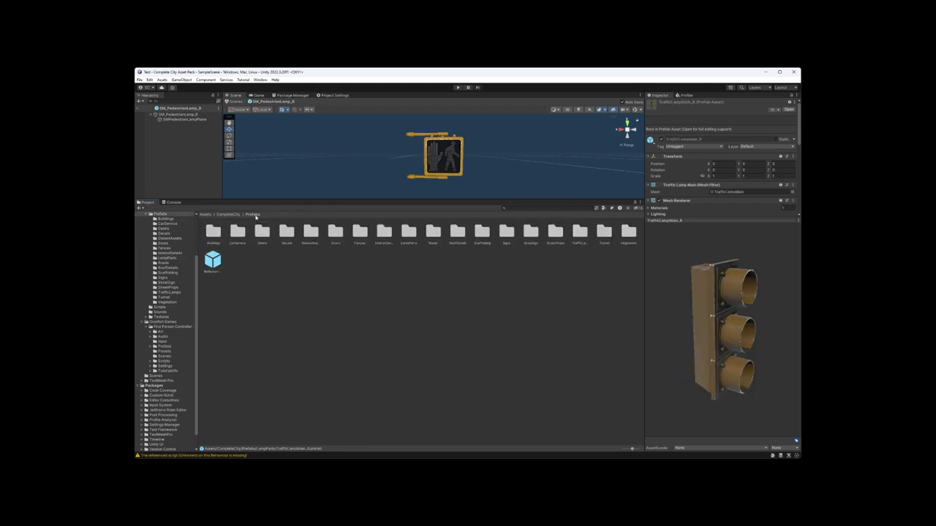
double_click(381, 233)
left_click(210, 231)
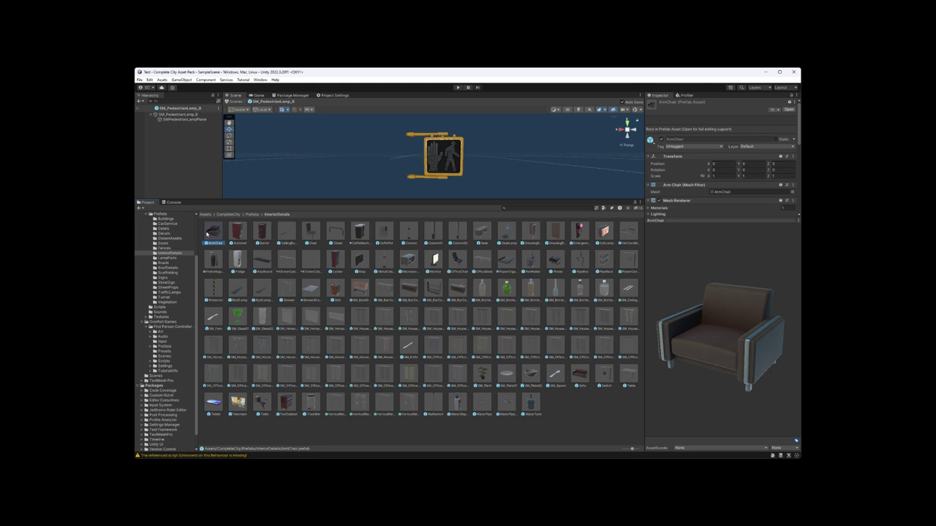
key("Right")
key("Left")
key("Right")
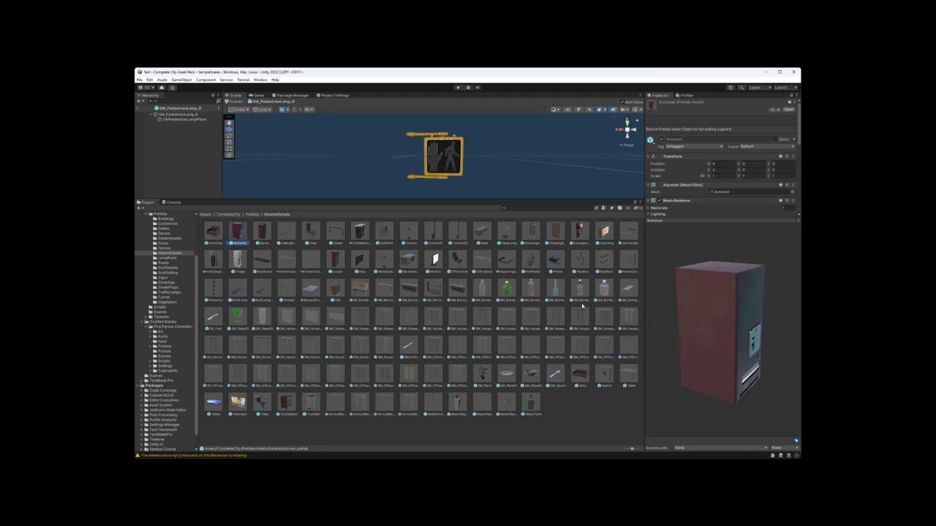
left_click_drag(728, 310, 690, 282)
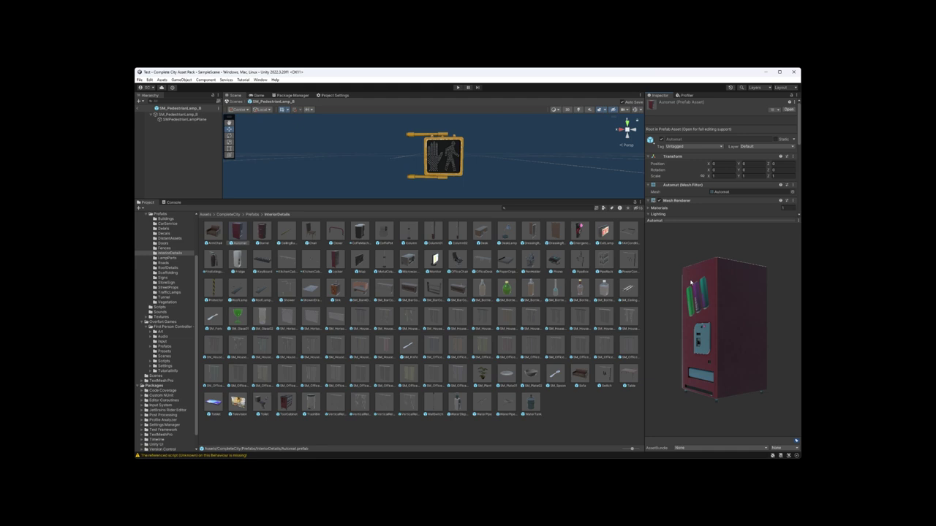
Examine the InteriorDetails previews from Barrel through the chair to the tubular bracket beside the coffee machine
left_click(261, 233)
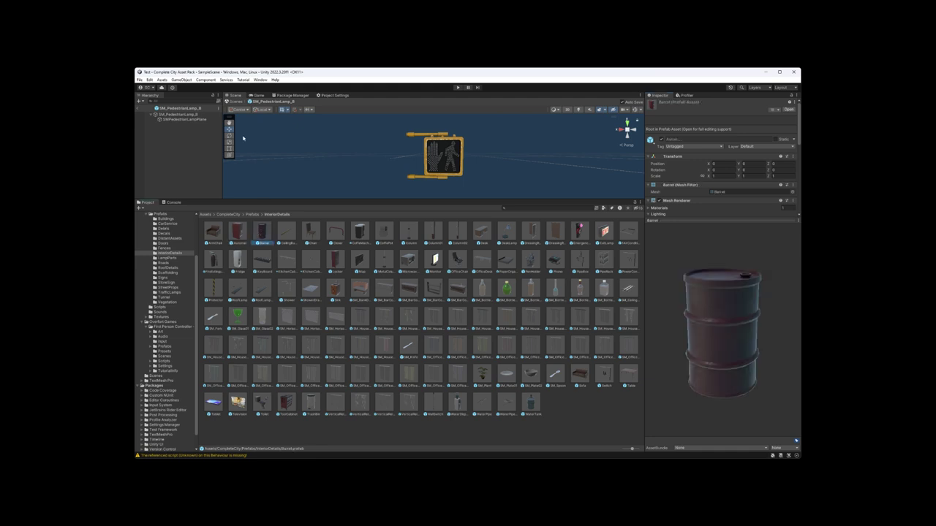
key("Right")
key("Right")
key("Right")
key("Right")
key("Right")
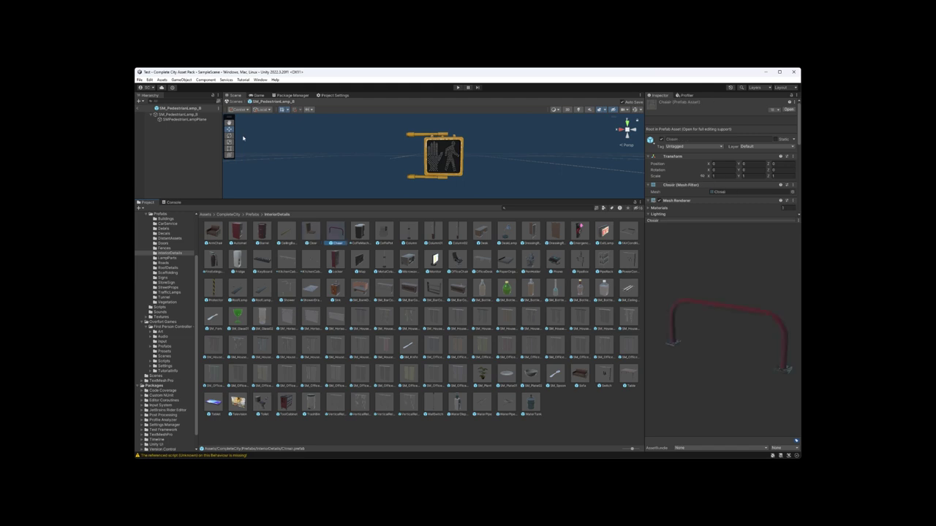
key("Right")
key("Left")
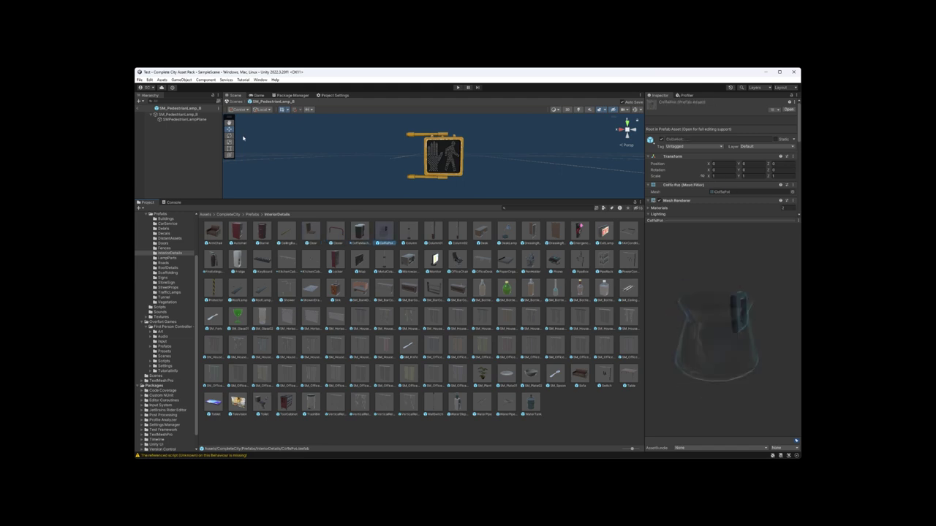
Compare the coffee machine and CoffePot previews, viewing the coffee machine model from another side
key("Right")
key("Right")
key("Left")
key("Left")
key("Left")
left_click_drag(771, 344, 717, 322)
Examine the previews from CoffePot through the columns, and open the Desk prefab to view the model from above
left_click(385, 236)
key("Right")
key("Right")
key("Right")
key("Right")
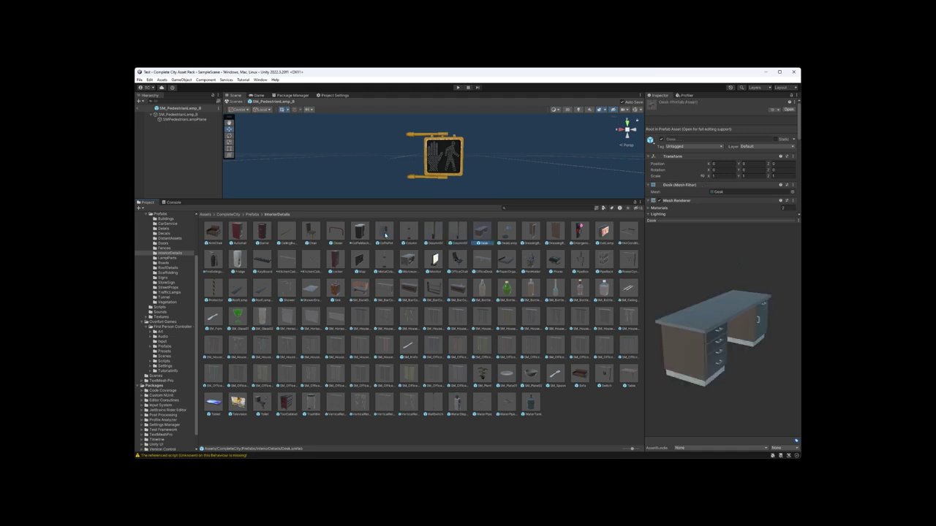
double_click(492, 235)
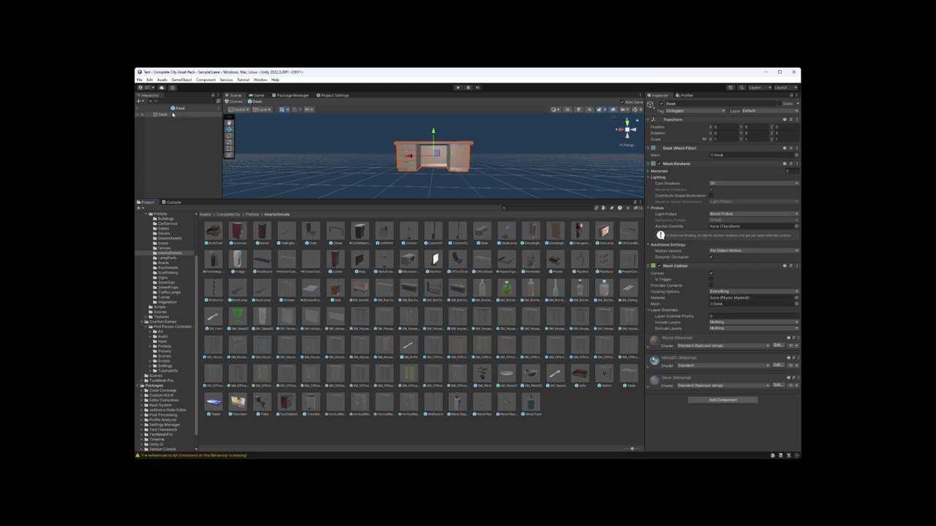
left_click_drag(417, 157, 388, 182, "alt")
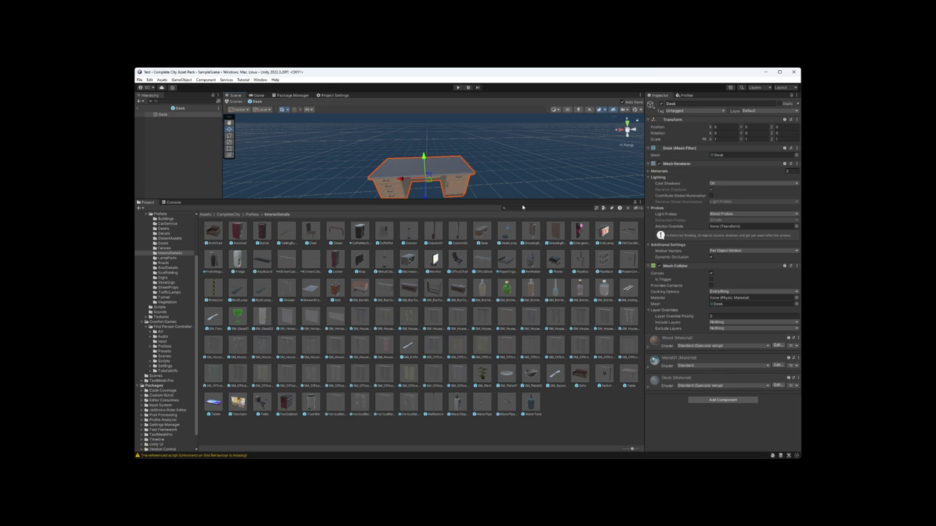
Examine the DeskLamp preview and view the DressingRoomWall model from its front and side
left_click(508, 233)
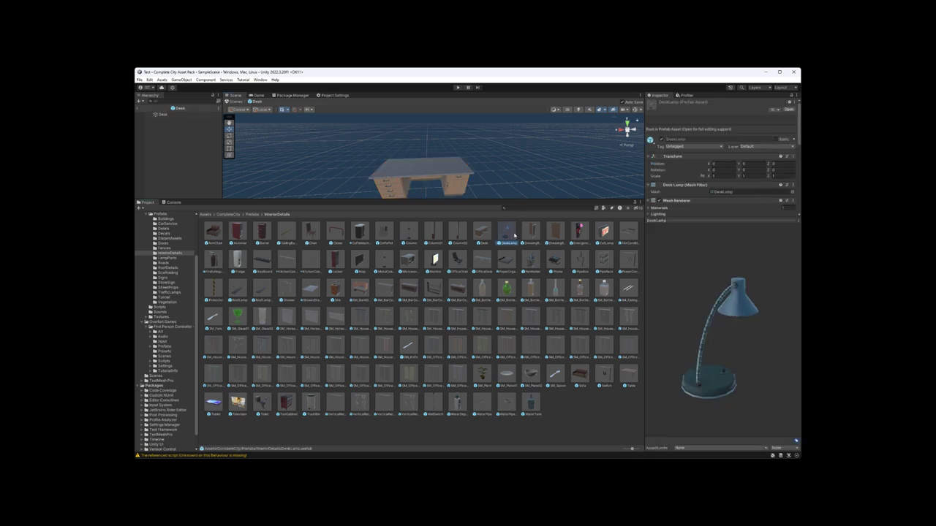
key("Right")
key("Right")
key("Left")
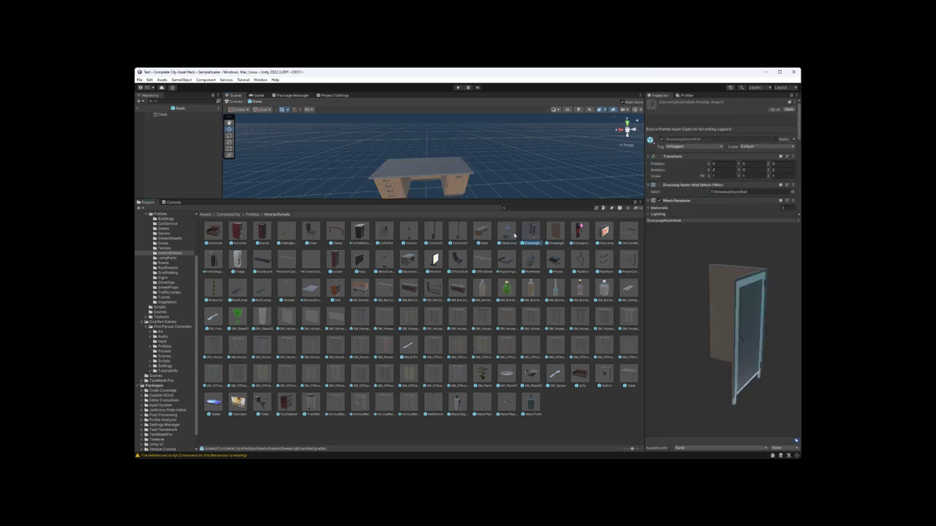
mouse_move(719, 335)
left_mouse_down()
mouse_move(785, 334)
mouse_move(677, 320)
mouse_move(685, 328)
mouse_move(716, 321)
left_mouse_up()
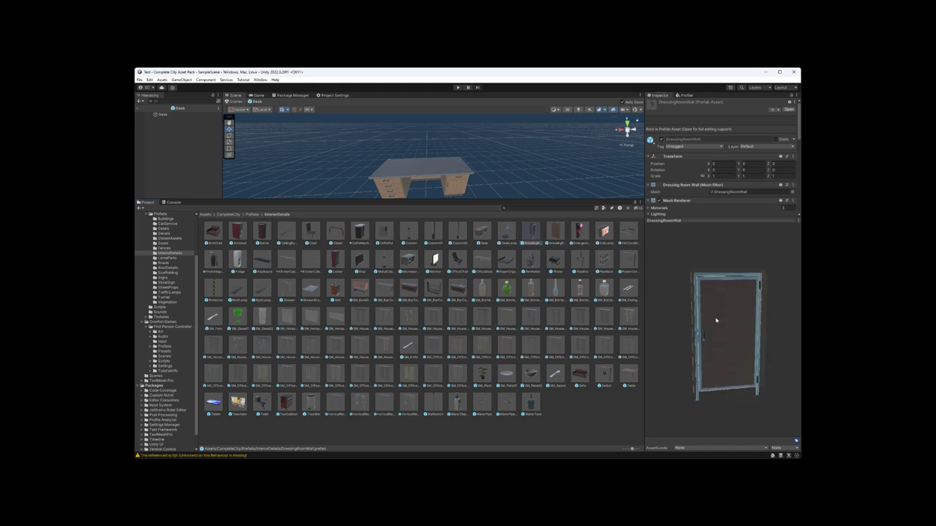
left_click(548, 231)
key("Left")
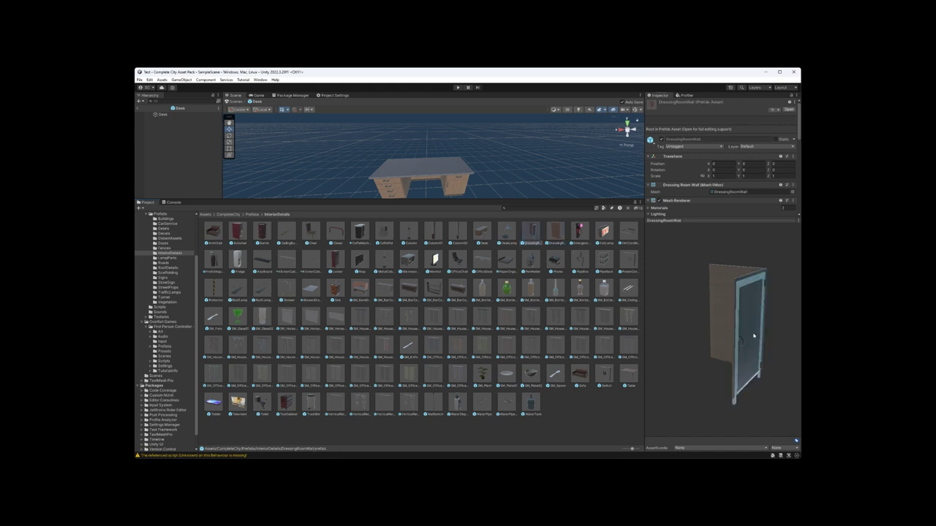
left_click_drag(702, 334, 724, 333)
Open the DressingRoomWallModule prefab and view the broad face of the panel in its preview
double_click(544, 229)
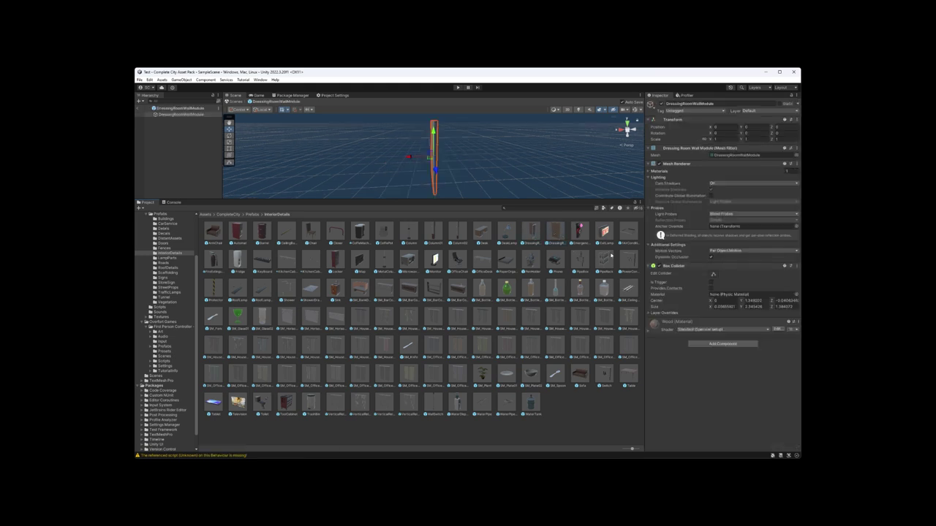
left_click_drag(432, 155, 450, 155)
key("ctrl+z")
left_click(555, 235)
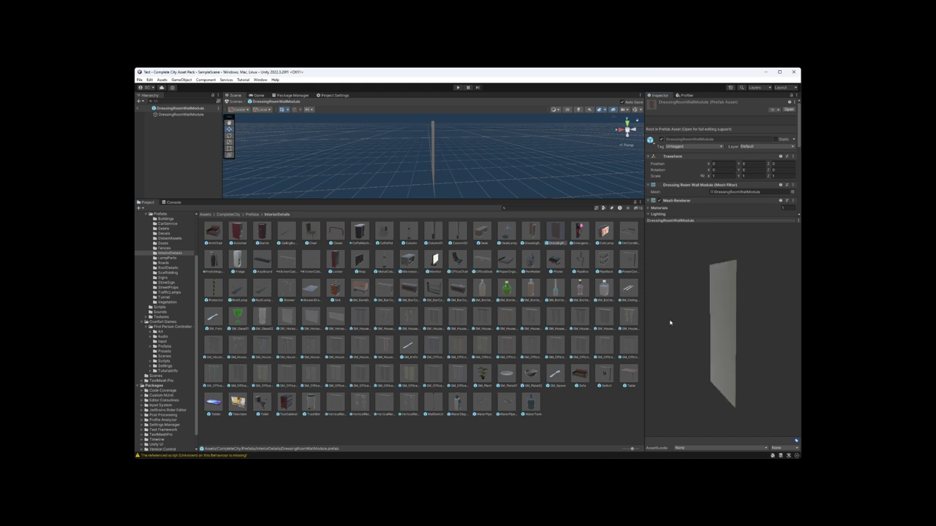
mouse_move(670, 322)
left_mouse_down()
mouse_move(729, 330)
mouse_move(726, 337)
mouse_move(677, 316)
left_mouse_up()
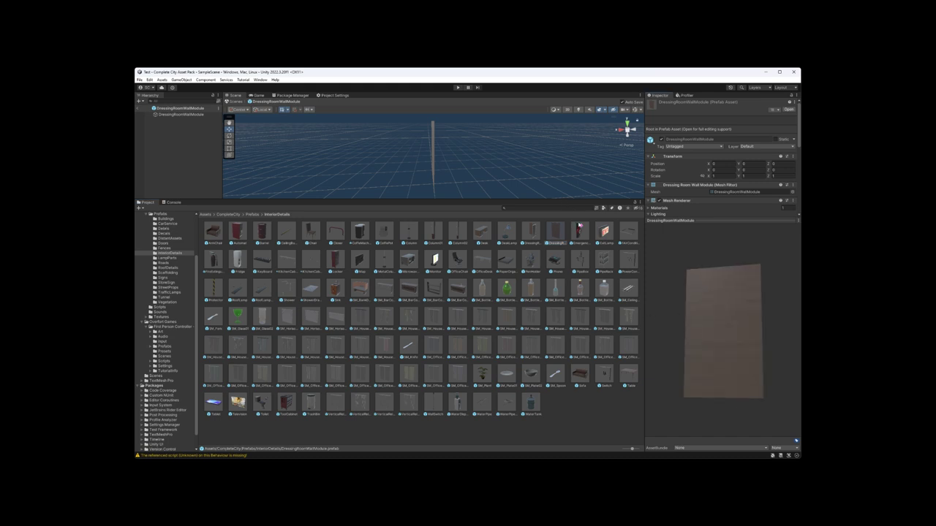
Examine the previews from the emergency bell and exit lamp through the interior air conditioner and FireExtinguisher to Fridge
left_click(579, 230)
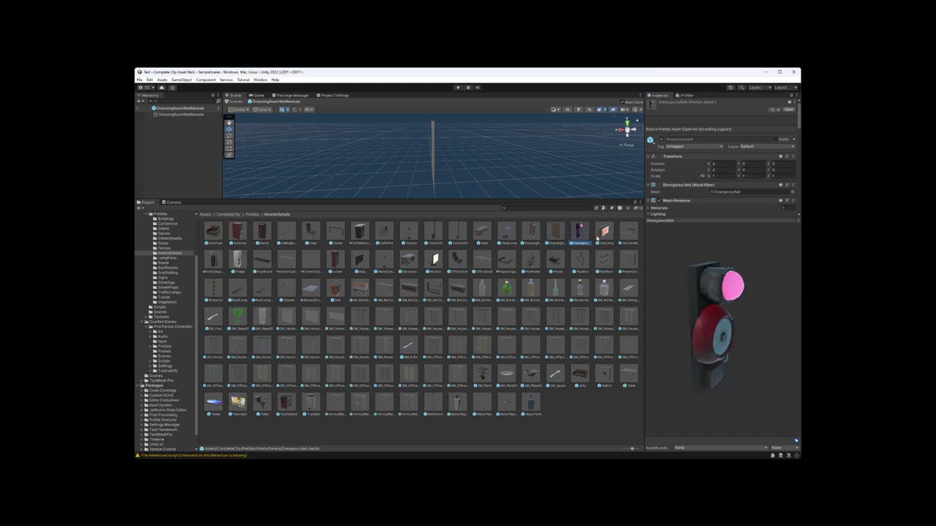
left_click(598, 236)
left_click(624, 239)
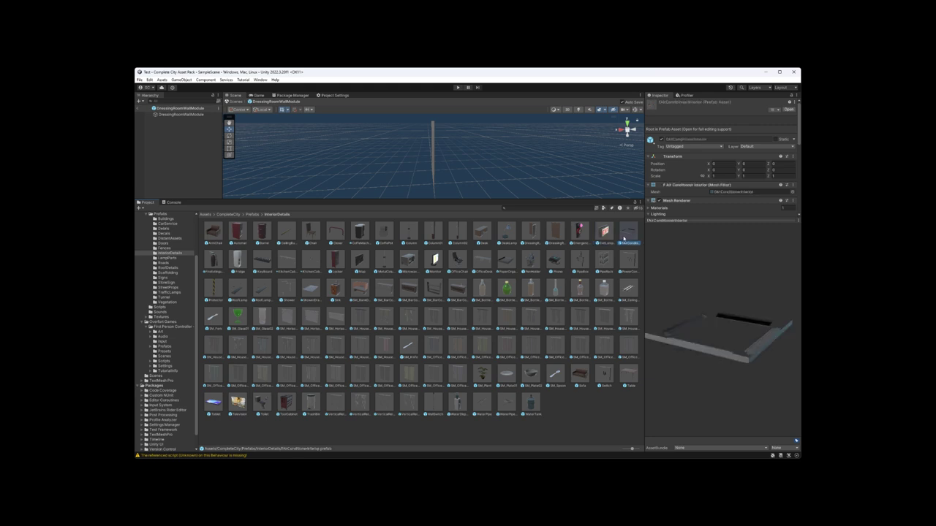
key("Right")
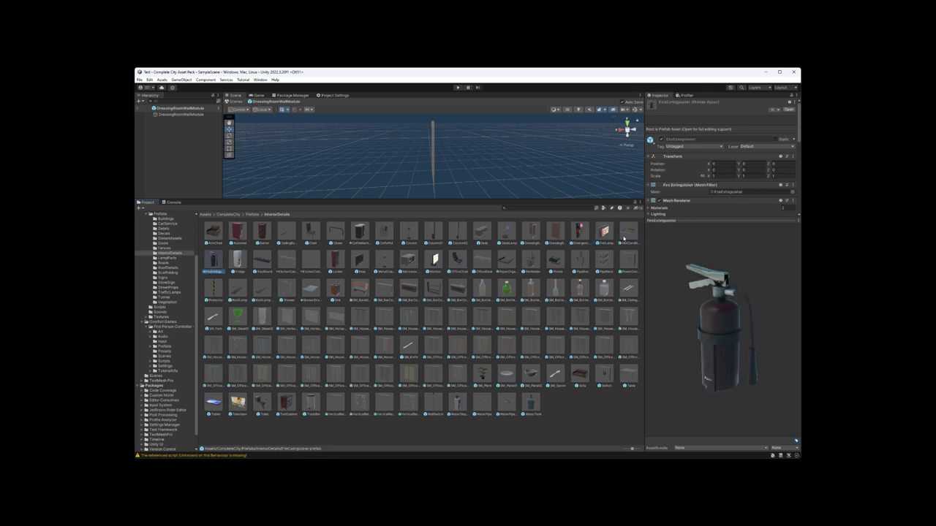
key("Right")
key("Left")
key("Right")
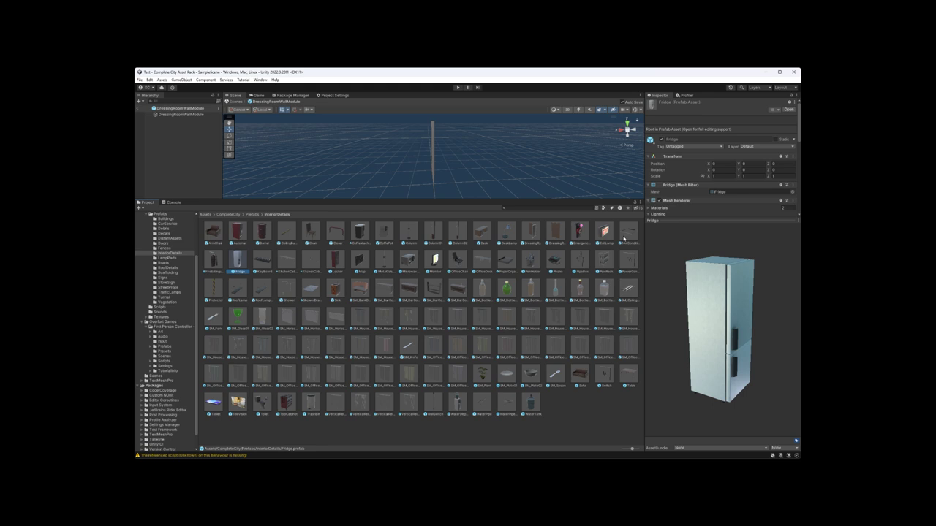
Open the Fridge prefab and inspect its FridgeDoor01 child from an angled view
double_click(239, 262)
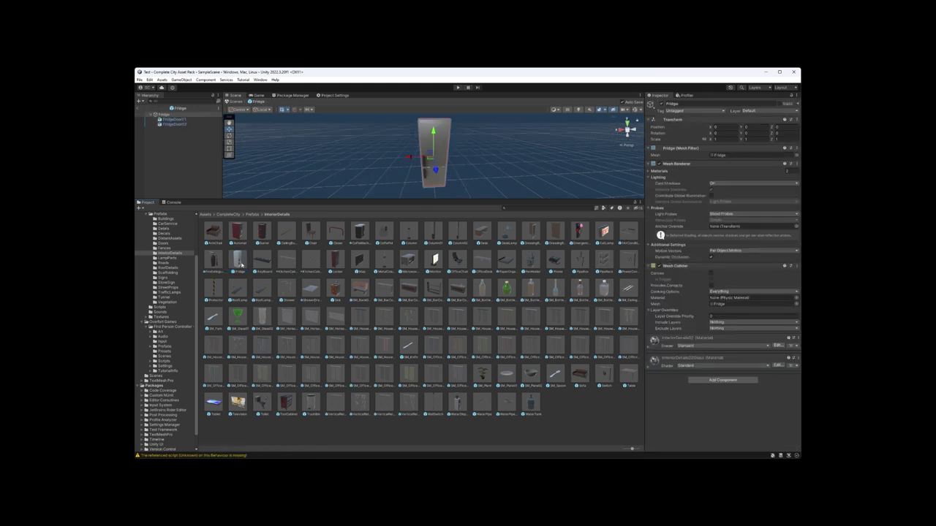
left_click(174, 119)
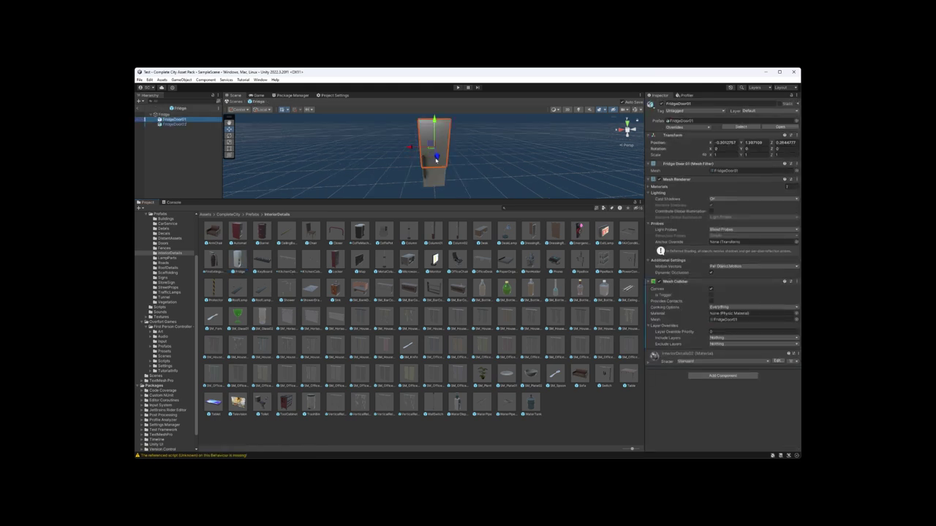
mouse_move(436, 159)
right_mouse_down()
mouse_move(467, 157)
mouse_move(432, 153)
right_mouse_up()
key("ctrl+z")
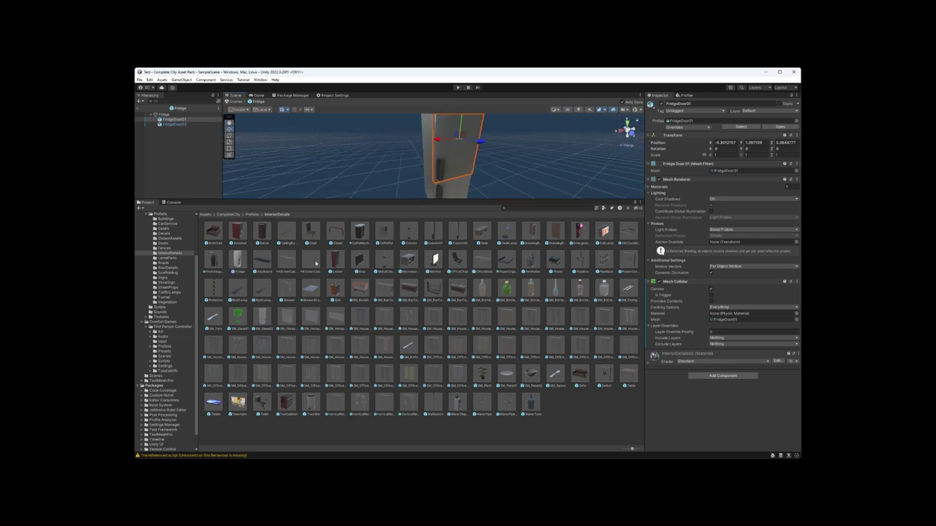
Examine the KeyBoard preview, and open the KitchenCabinet prefab to view the cabinet row from another angle
left_click(261, 260)
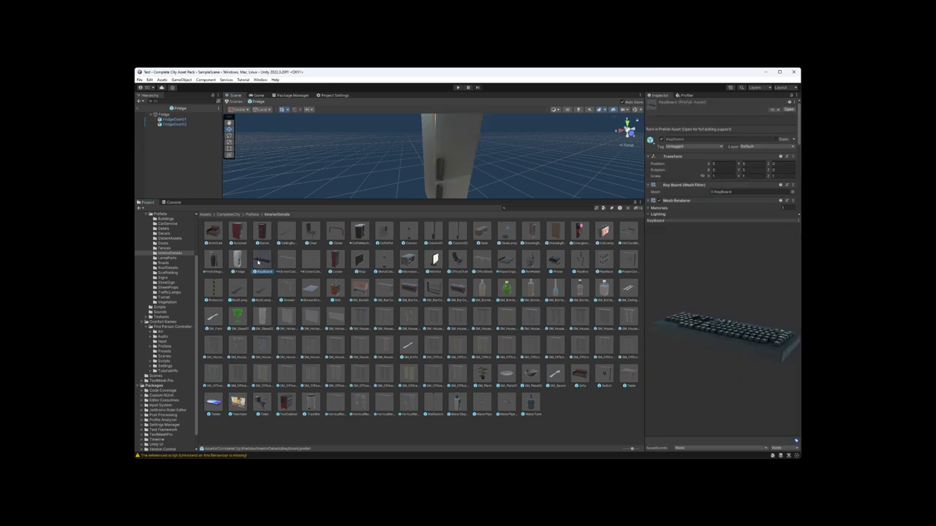
key("Right")
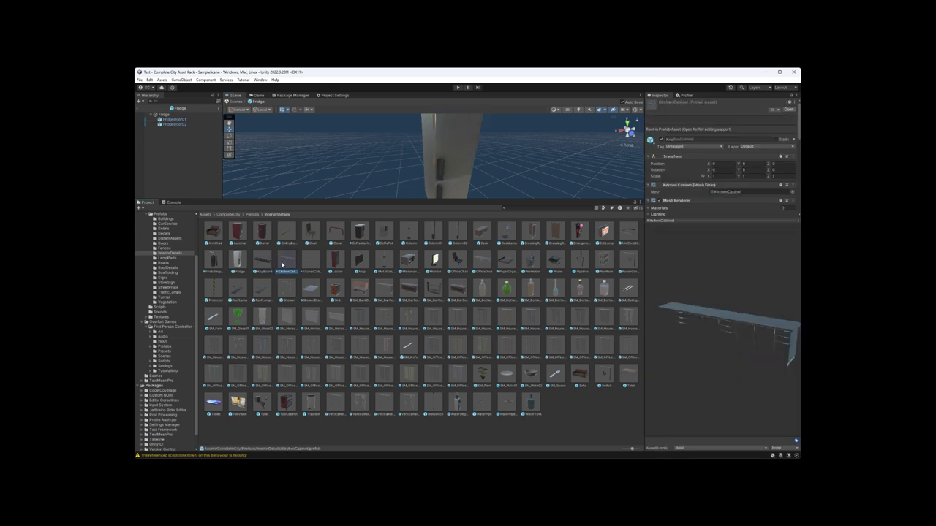
double_click(287, 264)
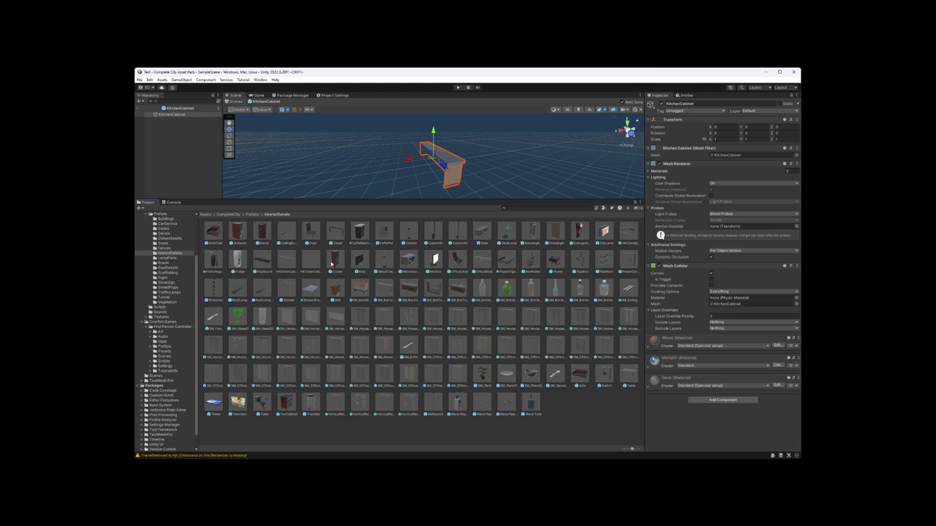
left_click_drag(369, 161, 426, 145, "alt")
key("f")
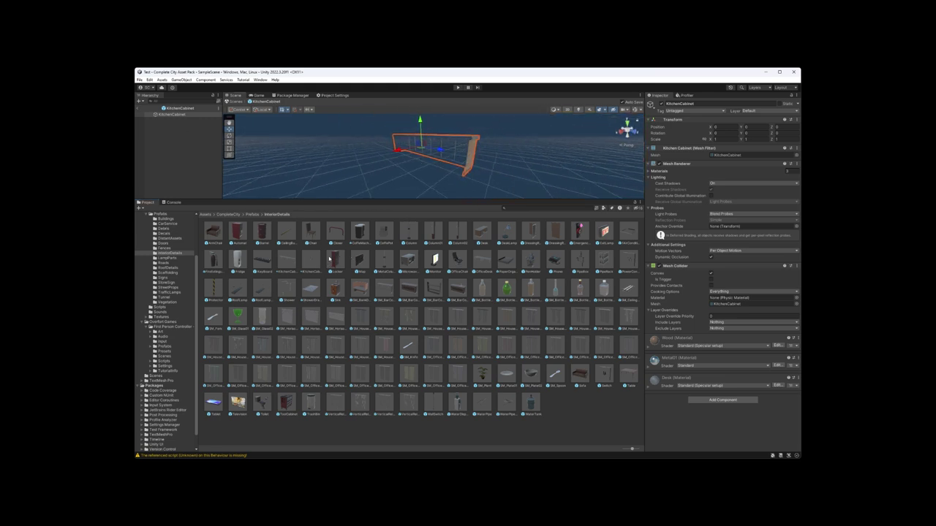
Preview KitchenCabinetTop and Locker, and open the Locker prefab to try moving LockerDoor01 away from the cabinet
left_click(313, 260)
key("Right")
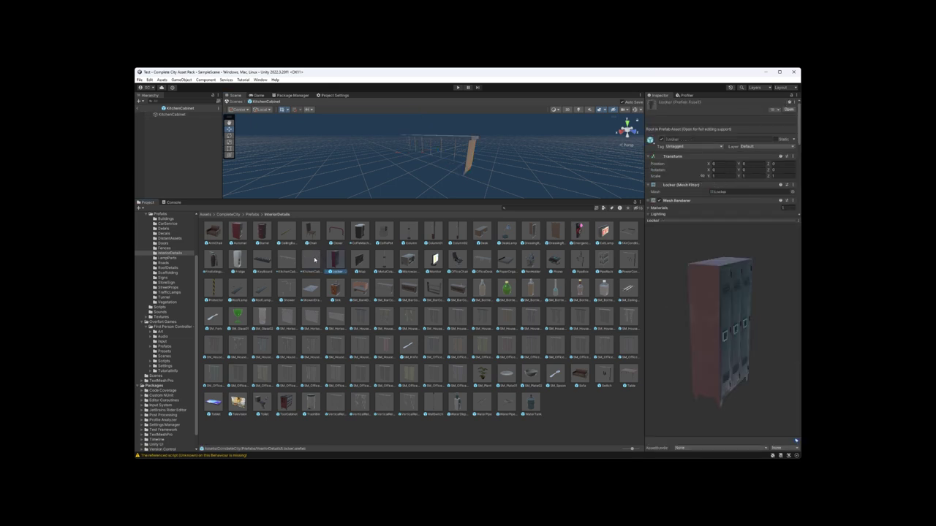
double_click(335, 260)
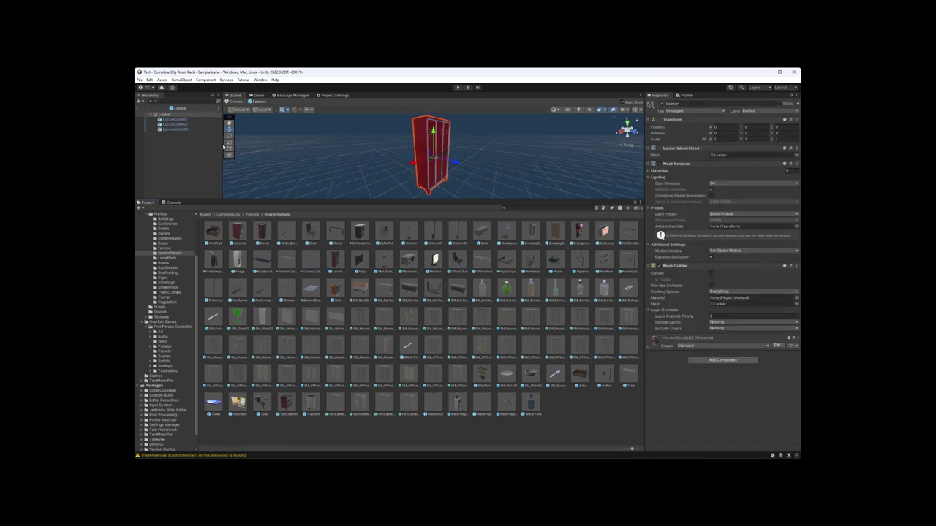
left_click(431, 153)
left_click_drag(462, 168, 432, 155)
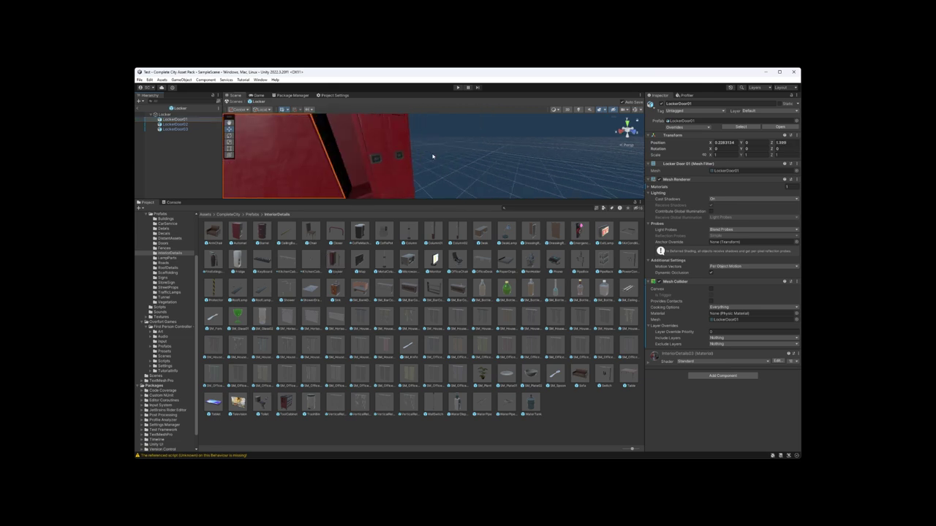
View the Map preview and undo the move of LockerDoor01
left_click(360, 262)
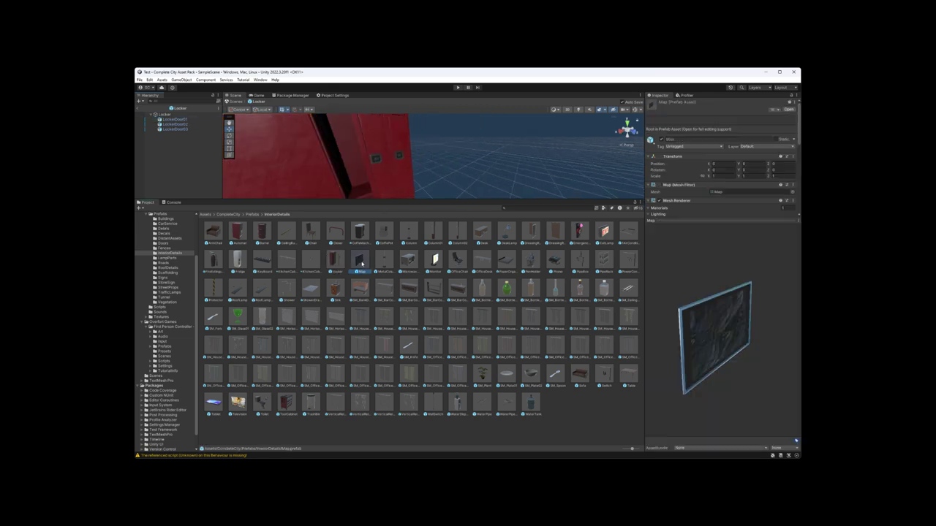
key("ctrl+z")
key("ctrl+z")
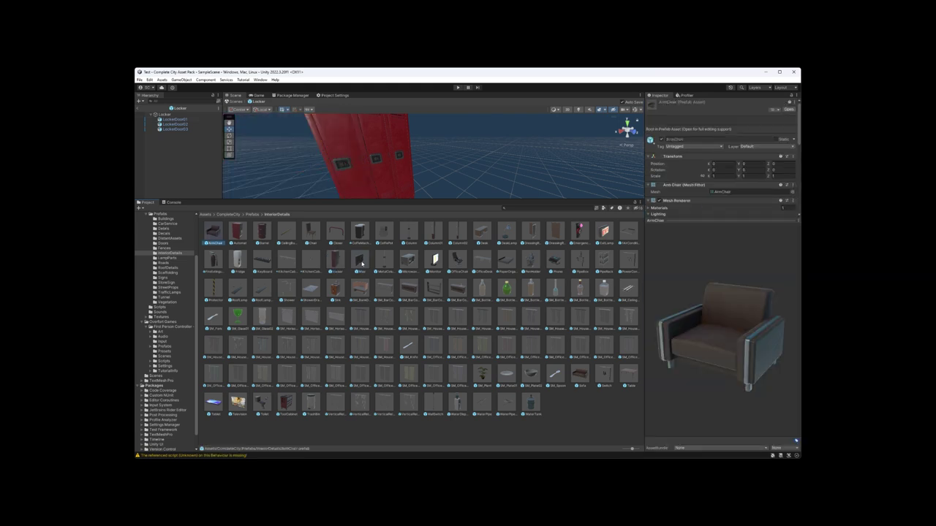
Examine the KitchenCabinetTop, MetalColumn and Monitor previews, and open the MicrowaveOwen prefab for inspection
key("ctrl+z")
key("ctrl+z")
key("ctrl+z")
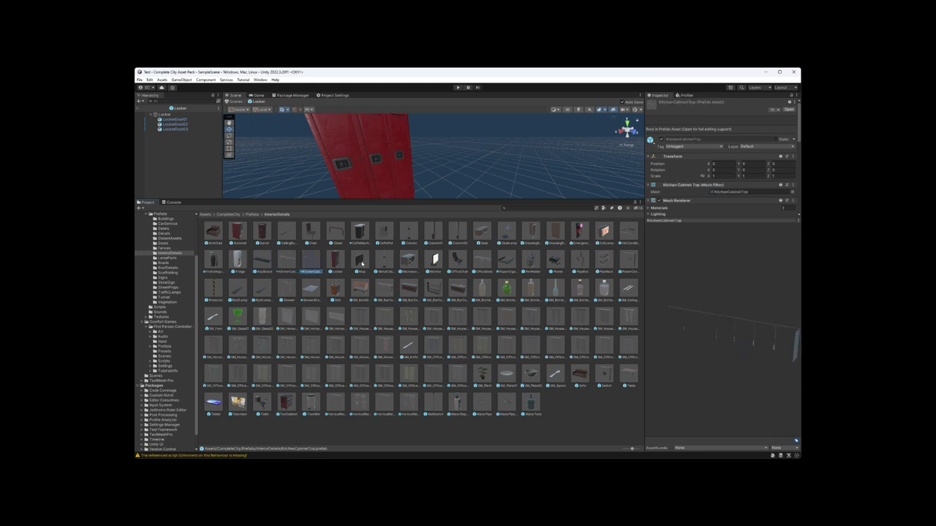
key("ctrl+z")
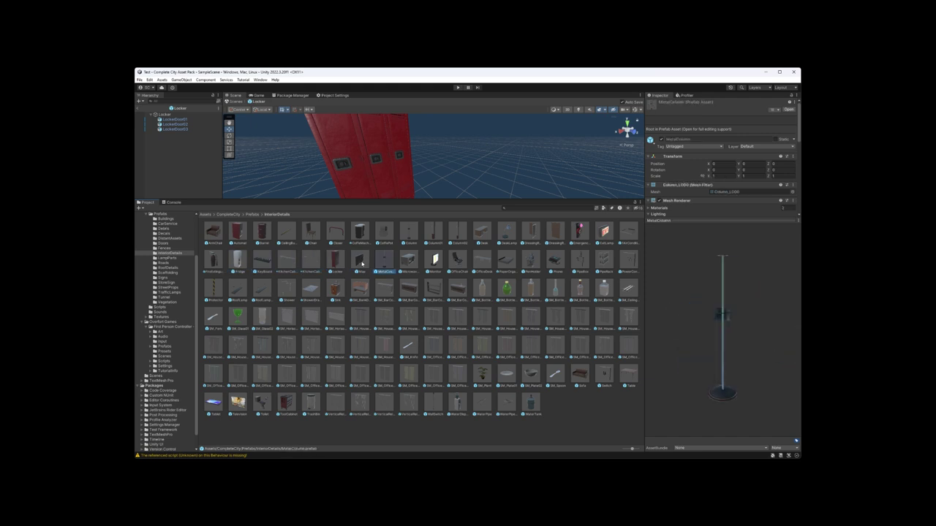
key("ctrl+z")
key("ctrl+z")
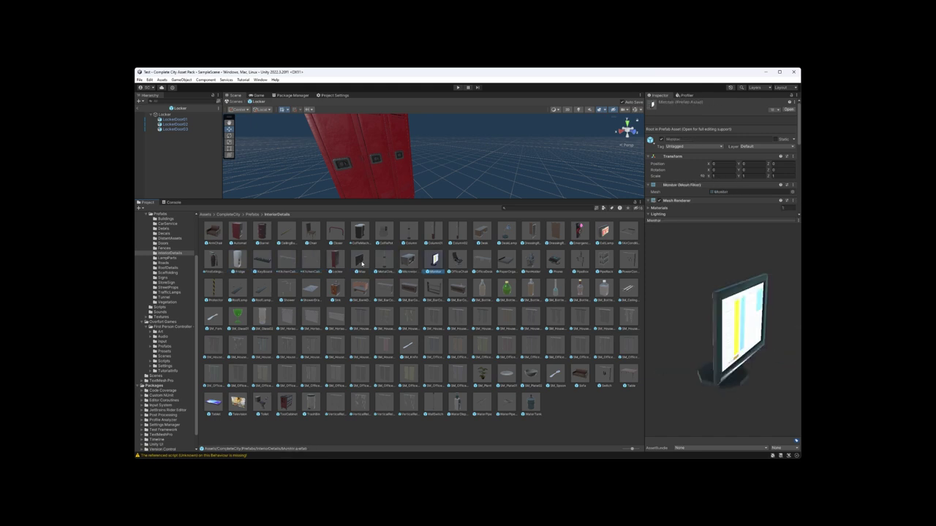
key("ctrl+z")
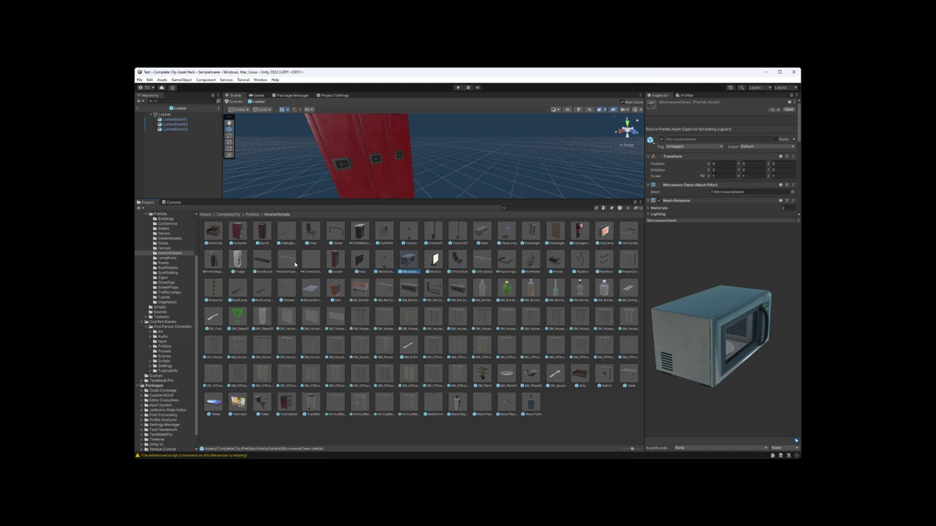
double_click(406, 264)
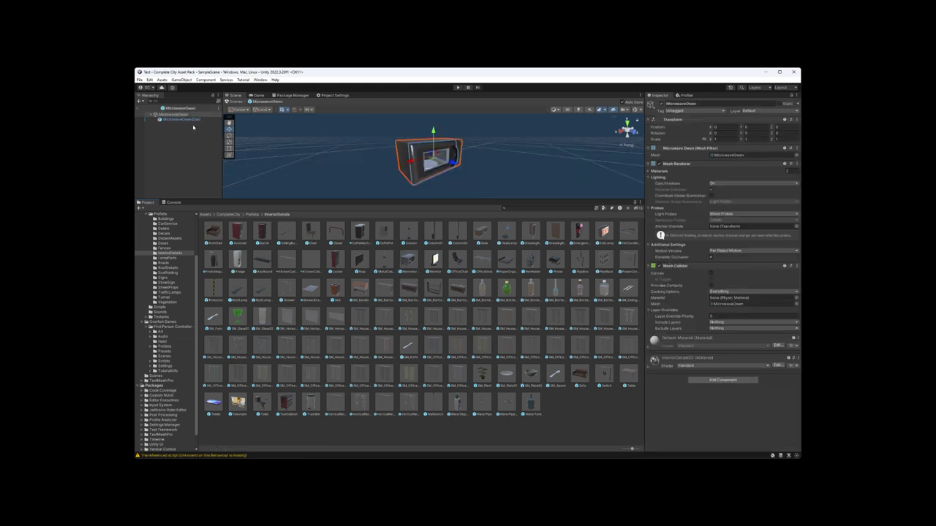
left_click(433, 260)
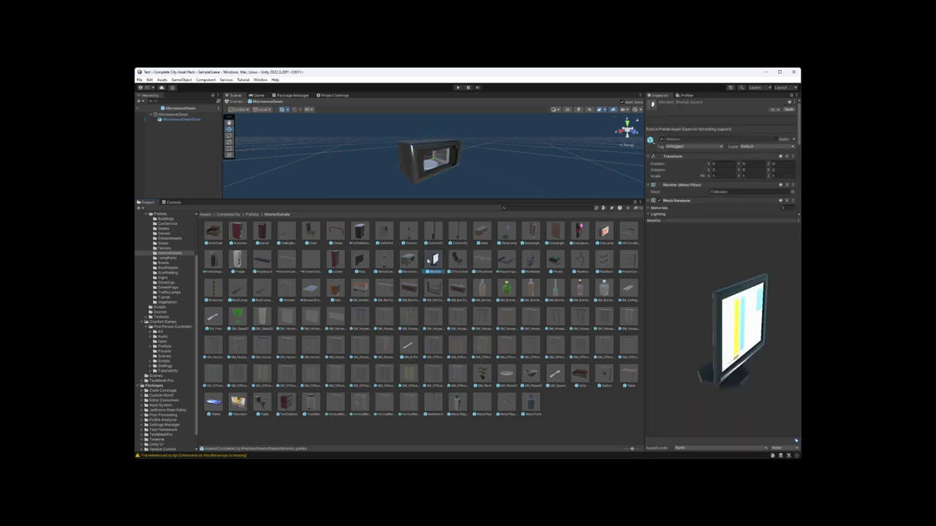
Examine the previews of the office and storage prefabs after Monitor, including the office desk, PenHolder and PipeRack
key("Right")
key("Right")
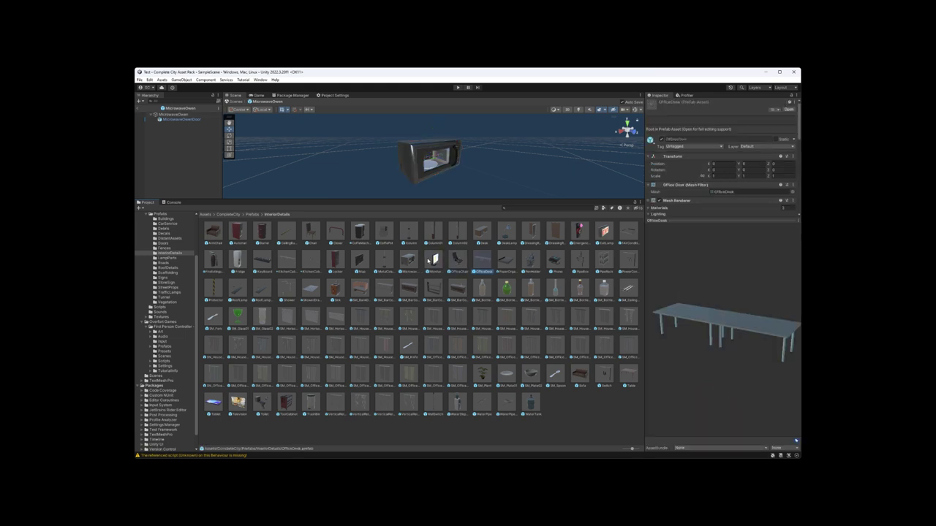
key("Right")
key("Right")
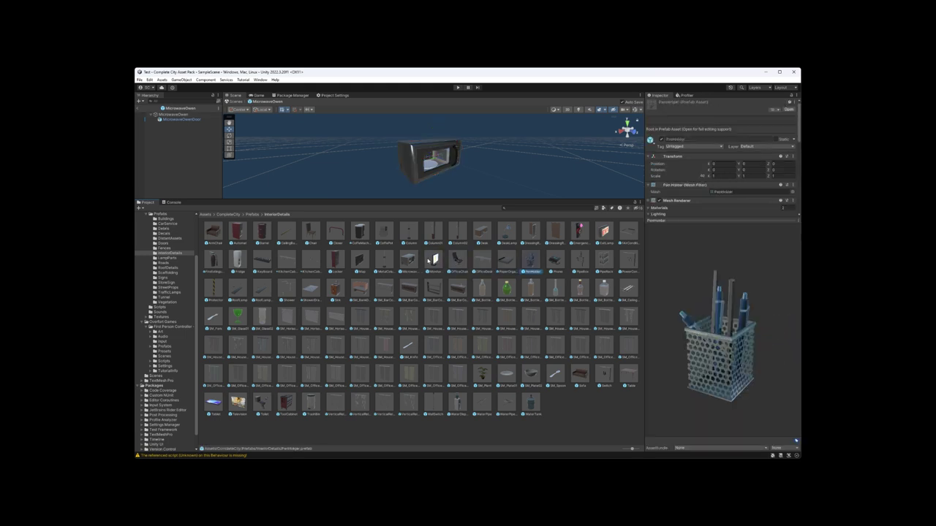
key("Right")
key("Right")
key("Right")
key("Right")
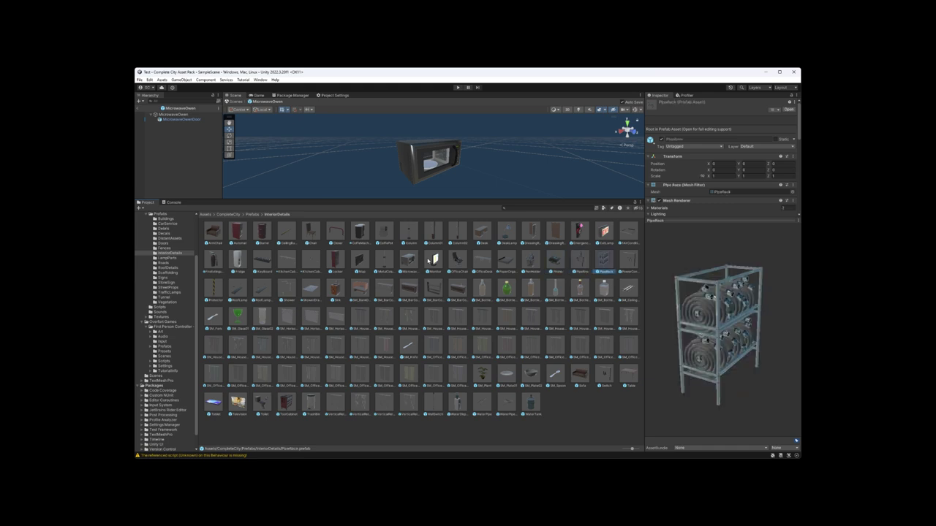
Preview the prefabs from Protector to ShowerDrain, and open the second RoofLamp prefab for inspection
key("Right")
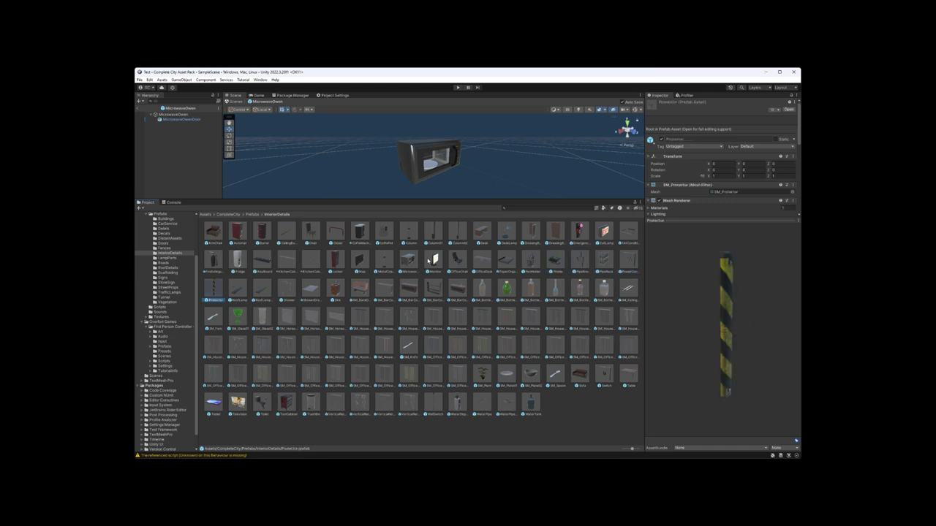
key("Right")
key("Right")
key("Right")
key("Right")
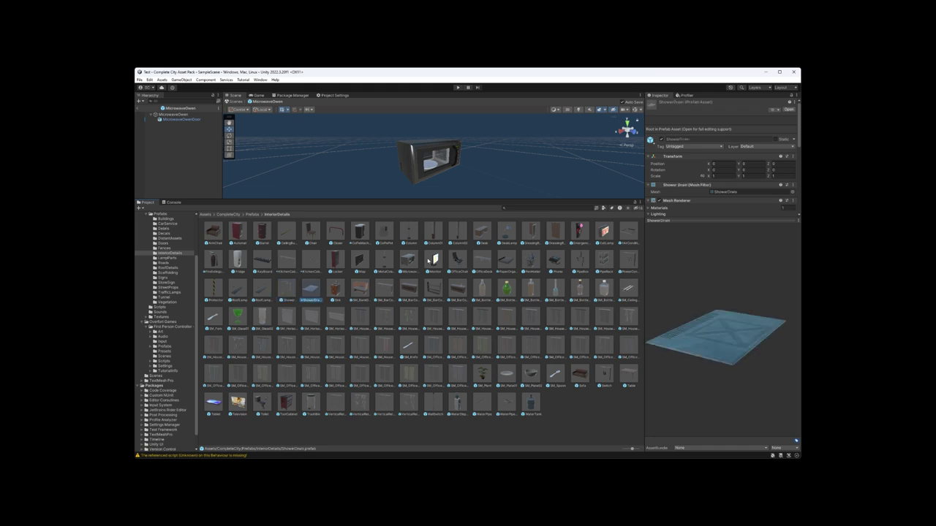
key("Left")
key("Left")
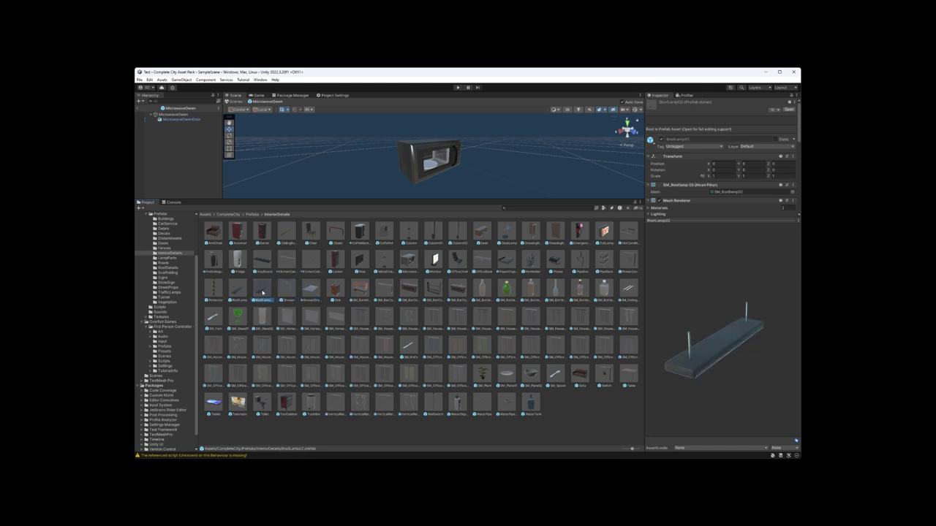
double_click(263, 293)
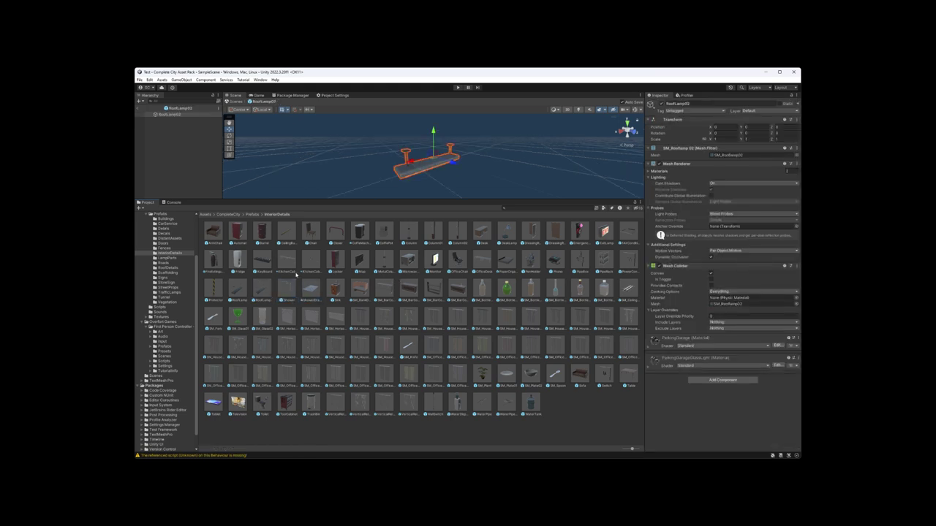
Preview the Shower and ShowerDrain prefabs, and open the Sink prefab for inspection
left_click(292, 294)
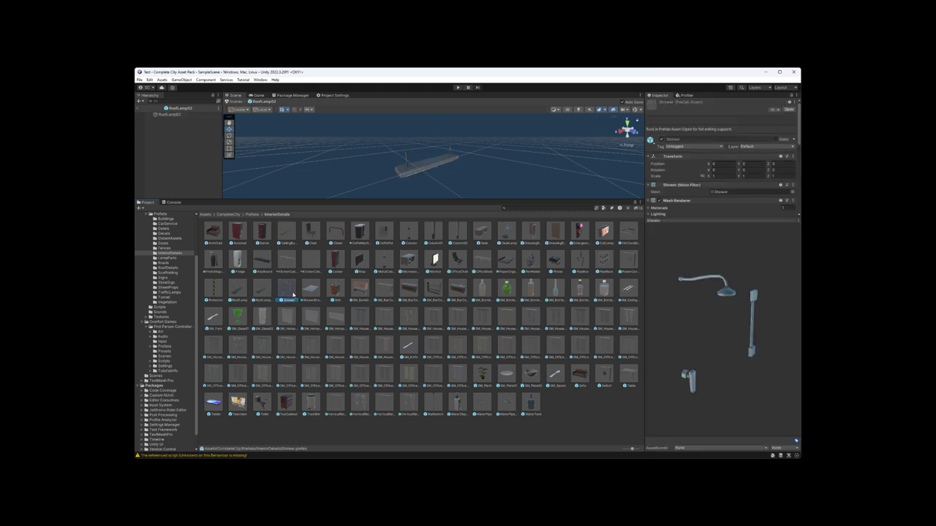
key("Right")
key("Right")
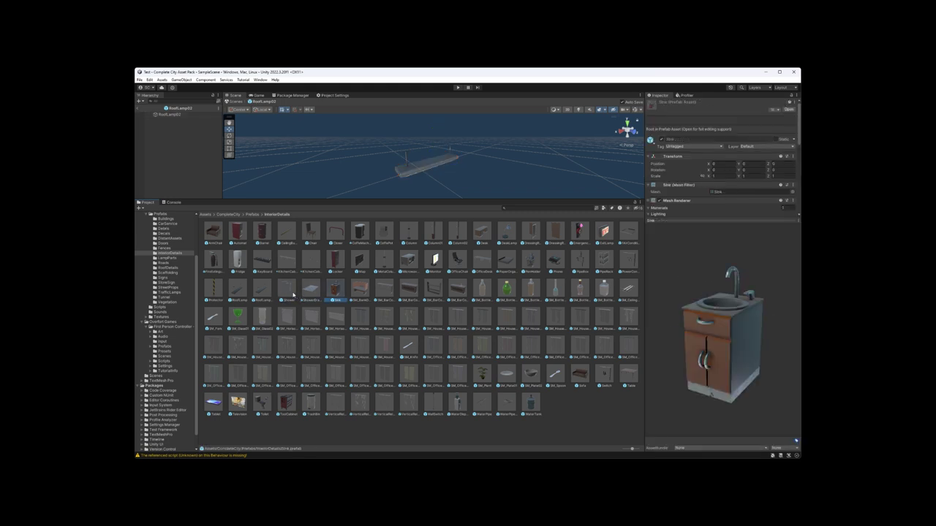
double_click(331, 294)
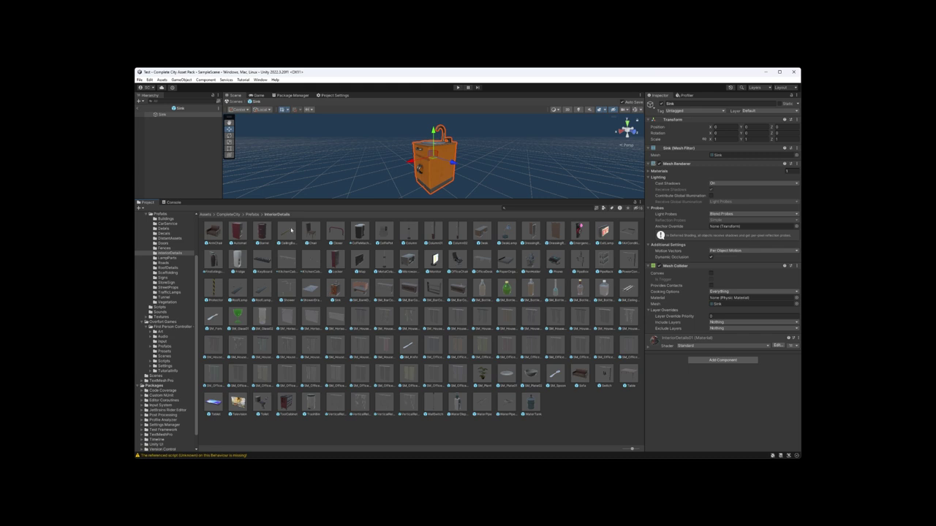
Preview SM_BankDesk and SM_BarCounter01, and rotate the bar counter preview to view its cabinet doors from the front
left_click(361, 293)
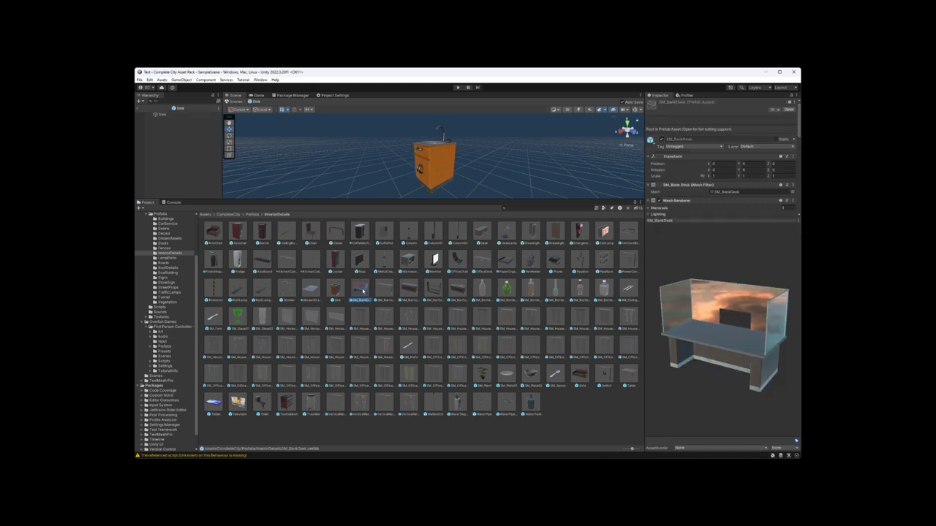
key("Right")
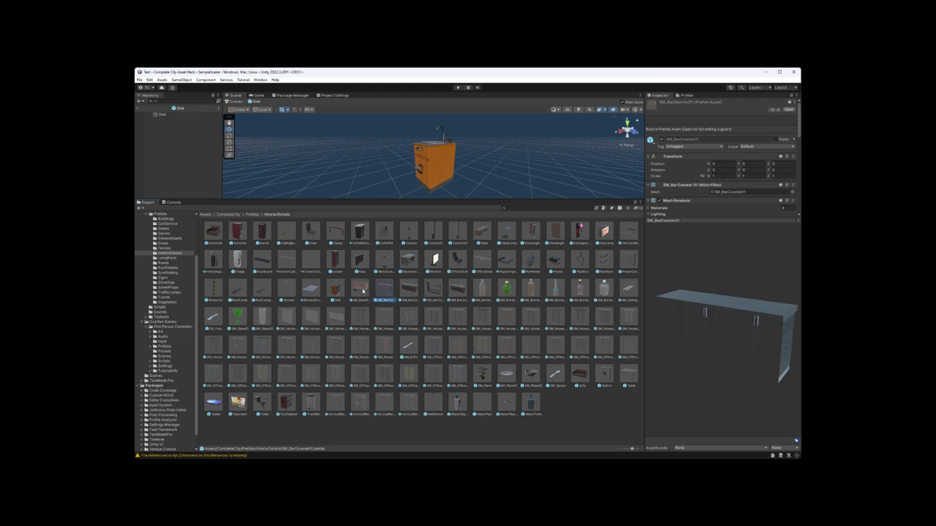
key("Right")
key("Left")
left_click_drag(725, 320, 684, 308)
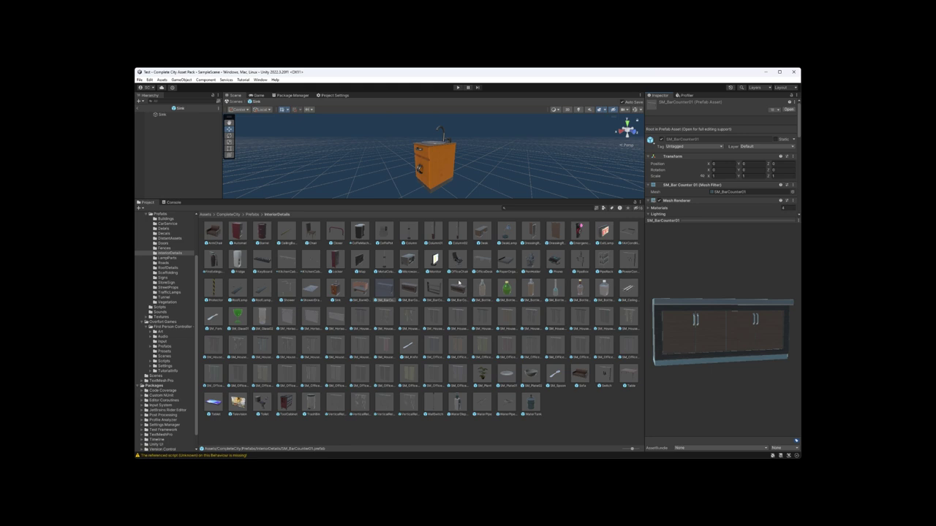
Examine the previews of the remaining bar counter prefabs through SM_BarCounter04
left_click(410, 291)
key("Right")
key("Right")
key("Right")
key("Right")
key("Right")
key("Right")
key("Right")
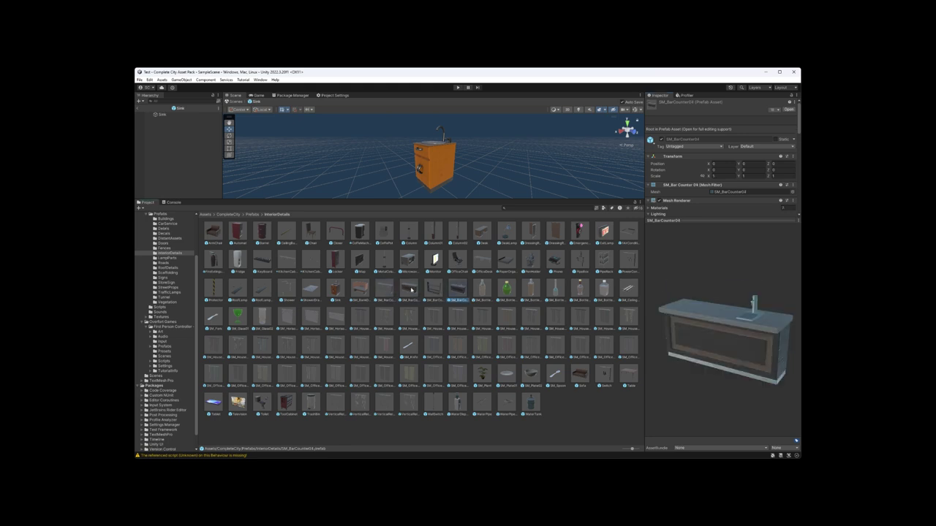
Examine the previews of the bottle prefabs and the tableware through SM_Glass02
key("Right")
key("Right")
key("Right")
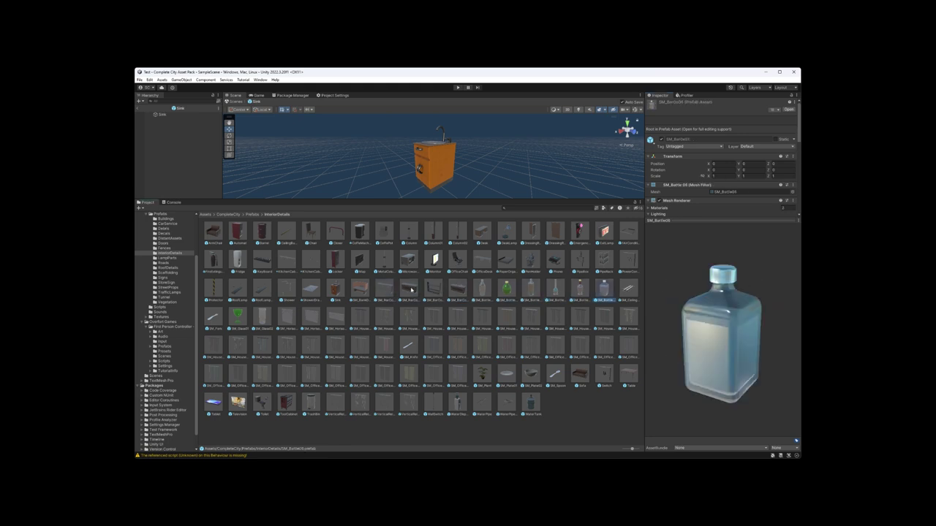
key("Right")
key("Right")
key("Right")
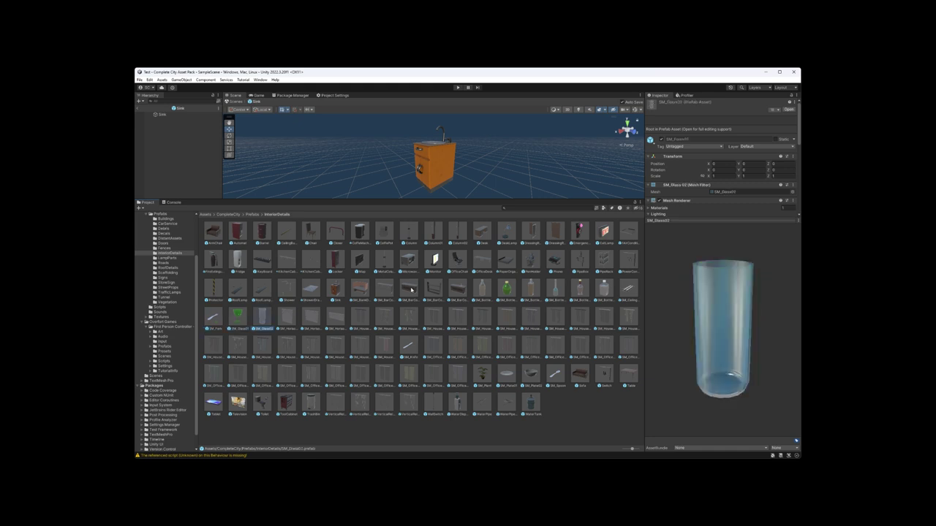
Examine the previews of the horizontal window blind prefabs that follow the glasses
key("Right")
key("Right")
key("Right")
key("Right")
key("Right")
key("Right")
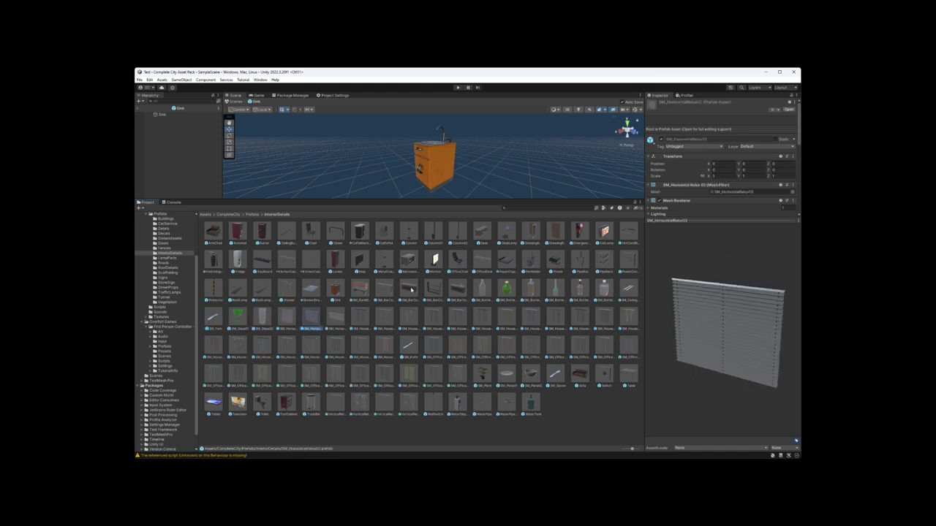
Preview the horizontal blind and house curtain prefabs in InteriorDetails one by one, continuing to SM_Knife
key("Right")
key("Right")
key("Right")
key("Right")
key("Right")
key("Right")
key("Right")
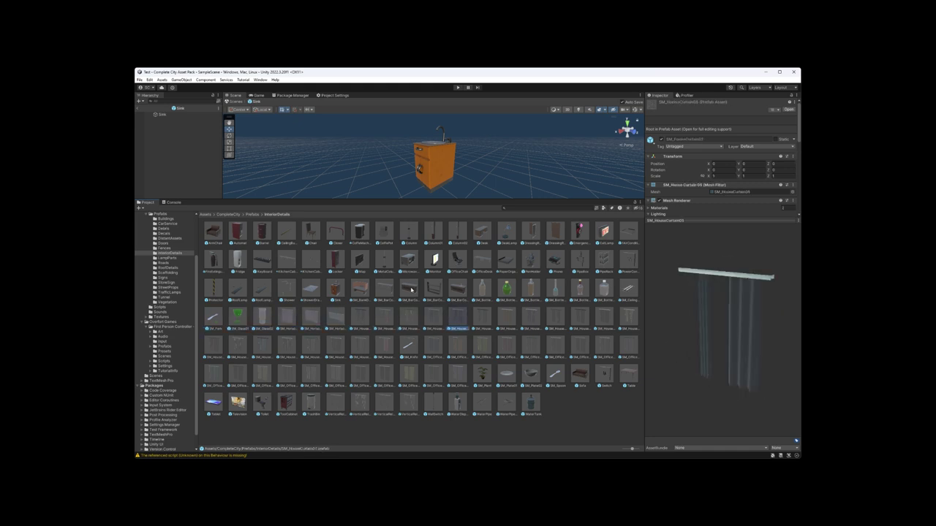
key("Right")
key("Right")
key("Right")
key("Right")
key("Right")
key("Right")
key("Right")
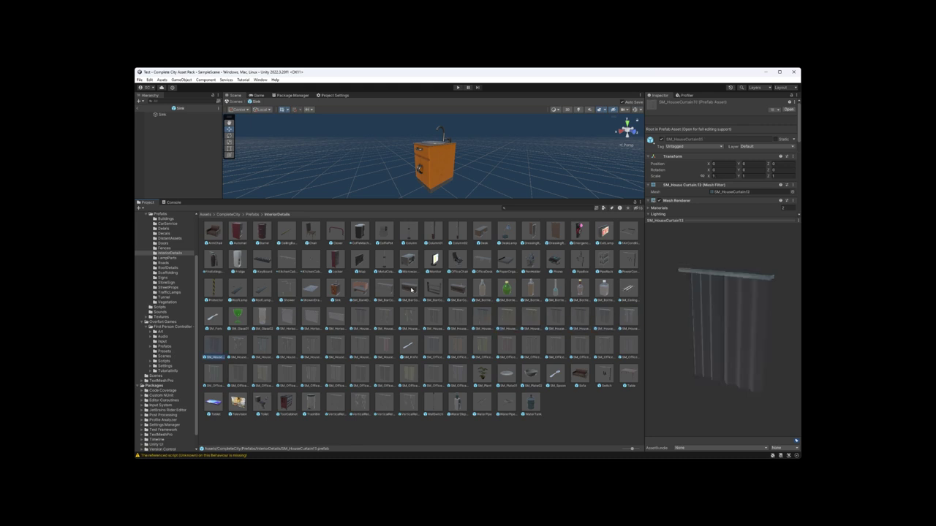
key("Right")
key("Right")
key("Right")
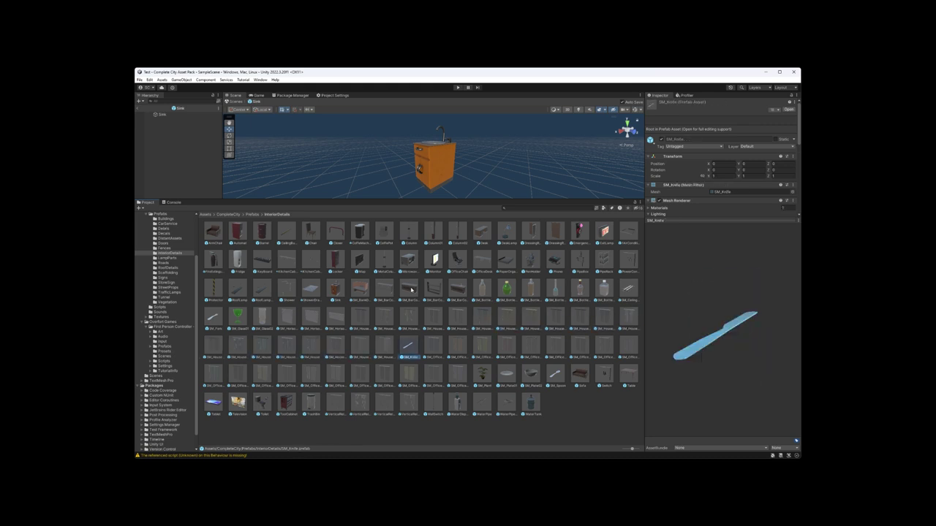
Preview the office curtain prefabs one by one, continuing to the potted plant SM_Plant
key("Right")
key("Right")
key("Right")
key("Right")
key("Right")
key("Right")
key("Right")
key("Right")
key("Right")
key("Right")
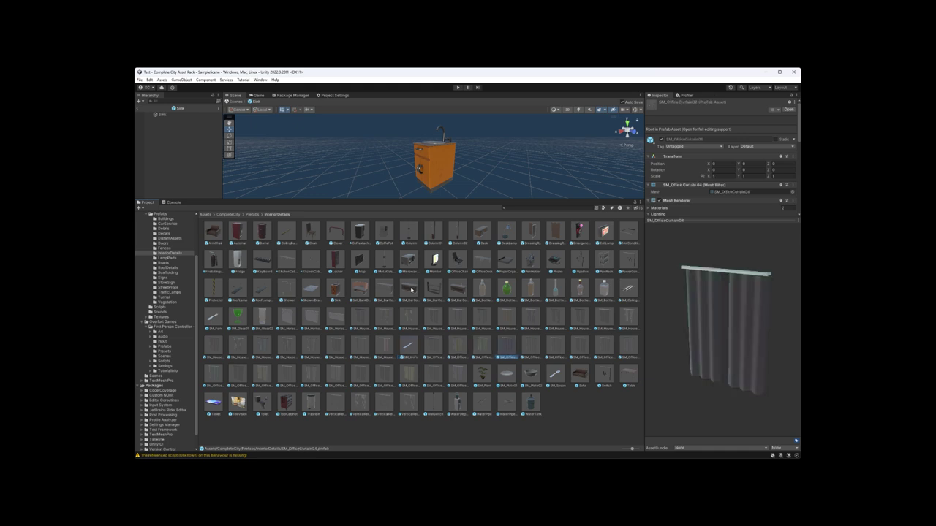
key("Right")
key("Right")
key("Right")
key("Right")
key("Right")
key("Right")
key("Right")
key("Right")
key("Right")
key("Right")
key("Right")
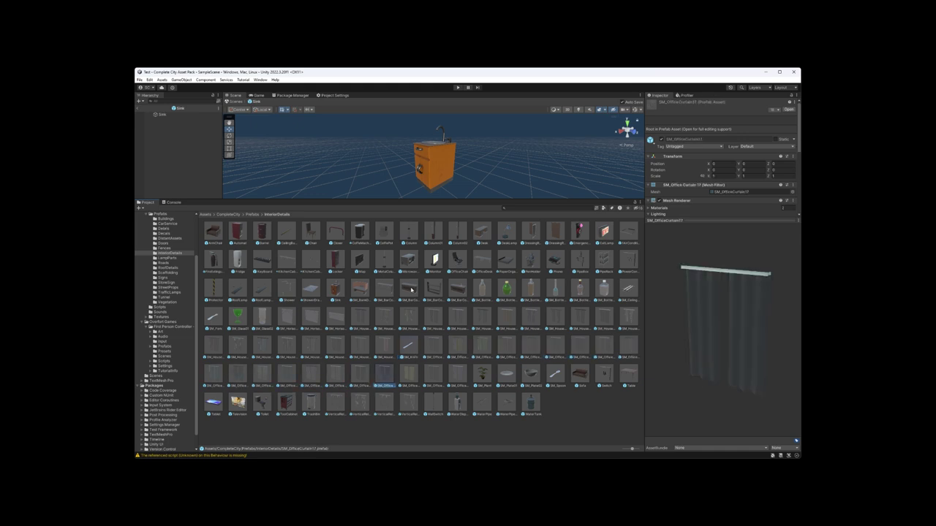
key("Right")
key("Left")
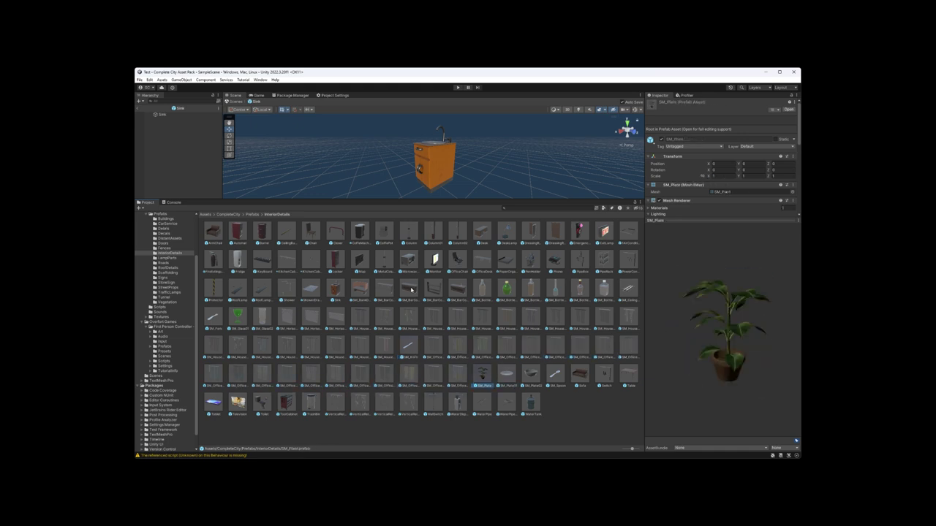
Preview the plate, spoon, sofa and switch prefabs, and rotate the switch preview to show its front
key("Right")
key("Right")
key("Right")
key("Right")
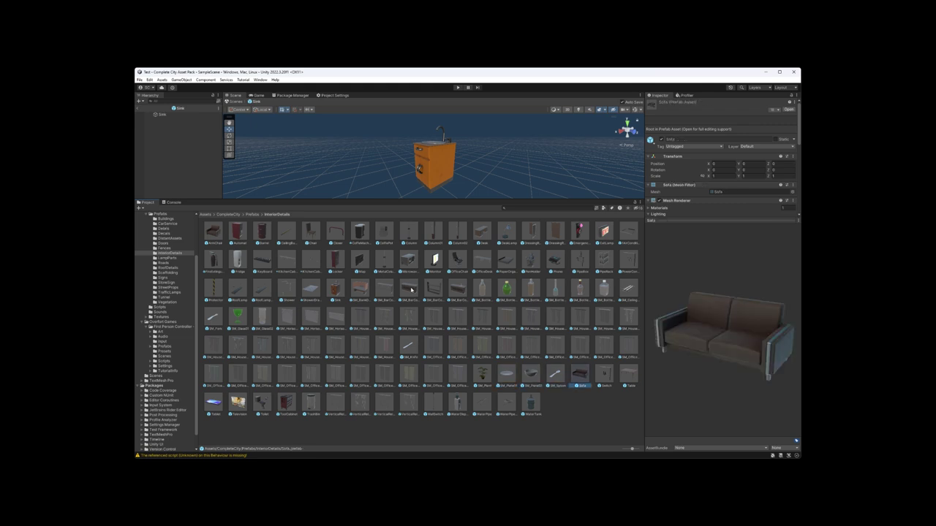
key("Left")
key("Left")
key("Right")
key("Right")
key("Left")
key("Right")
key("Right")
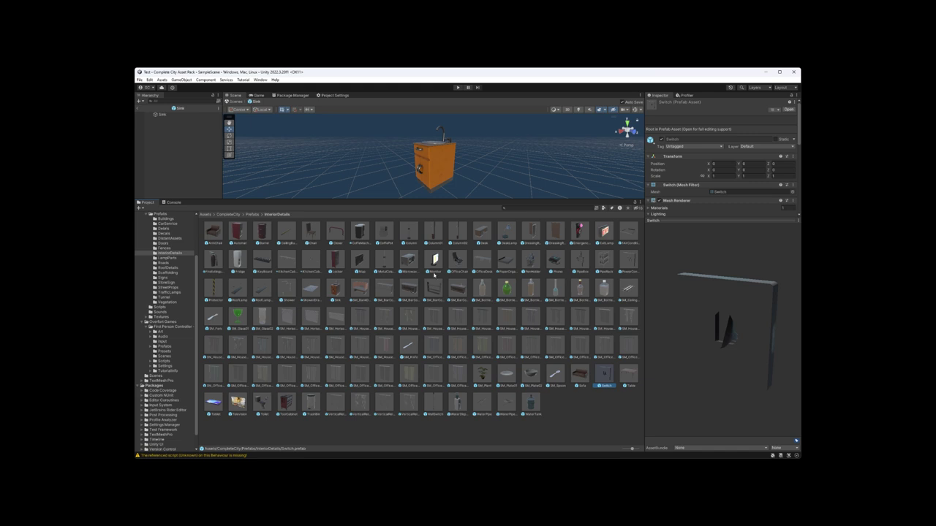
left_click_drag(709, 337, 728, 343)
Preview the prefabs from the table through ToolCabinet, and open the Toilet prefab in the scene view
left_click(629, 374)
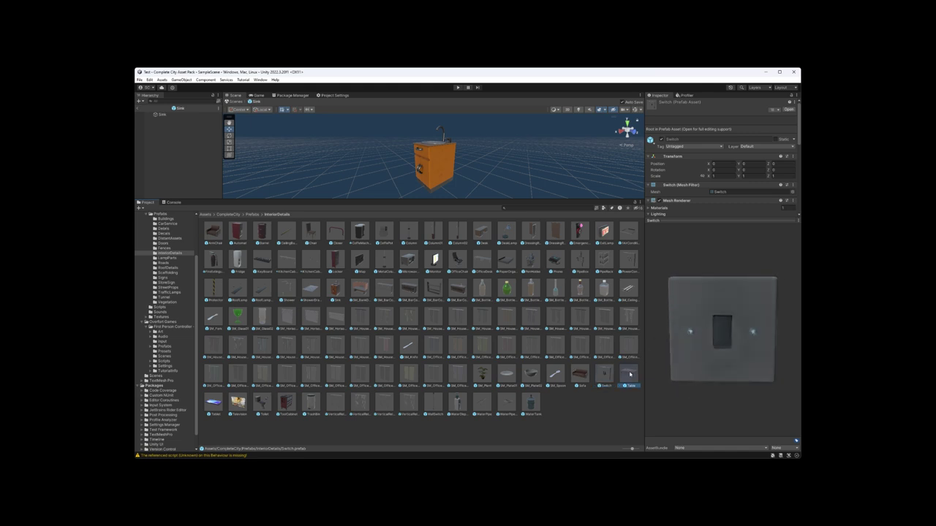
key("Right")
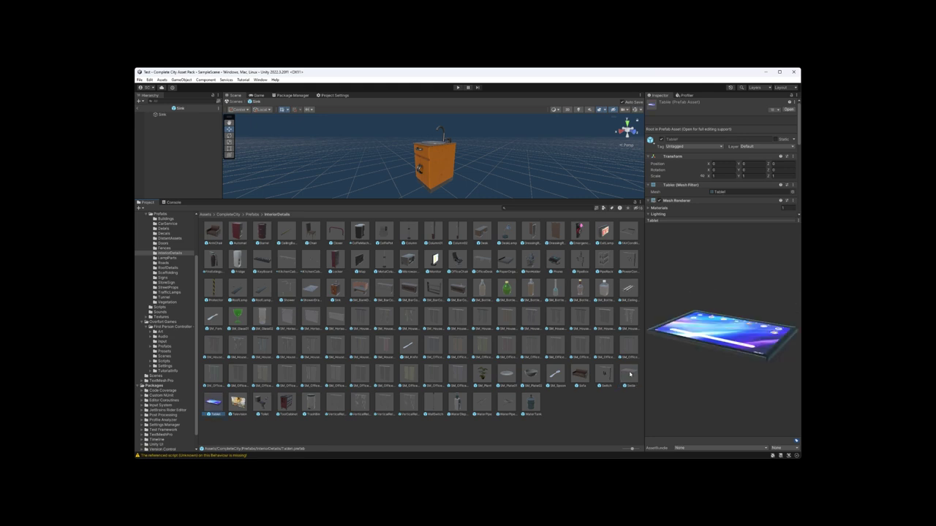
key("Right")
key("Right")
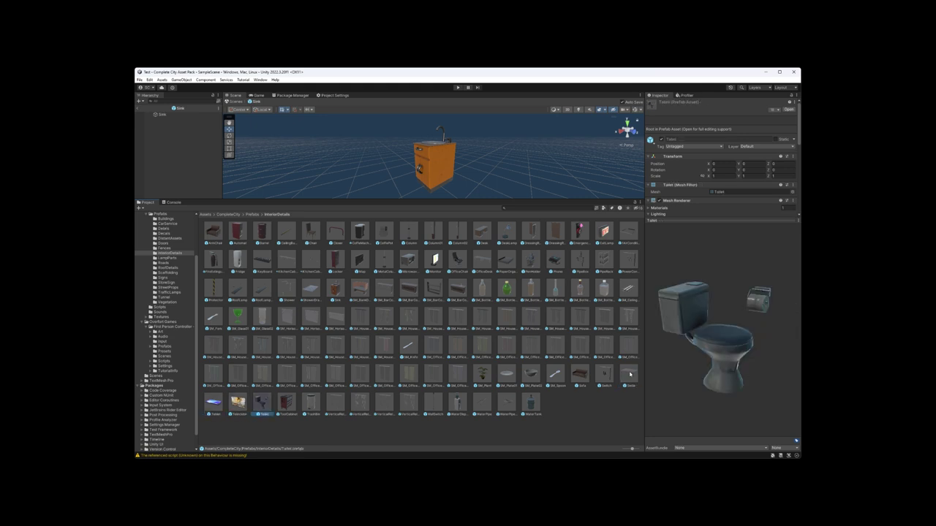
key("Right")
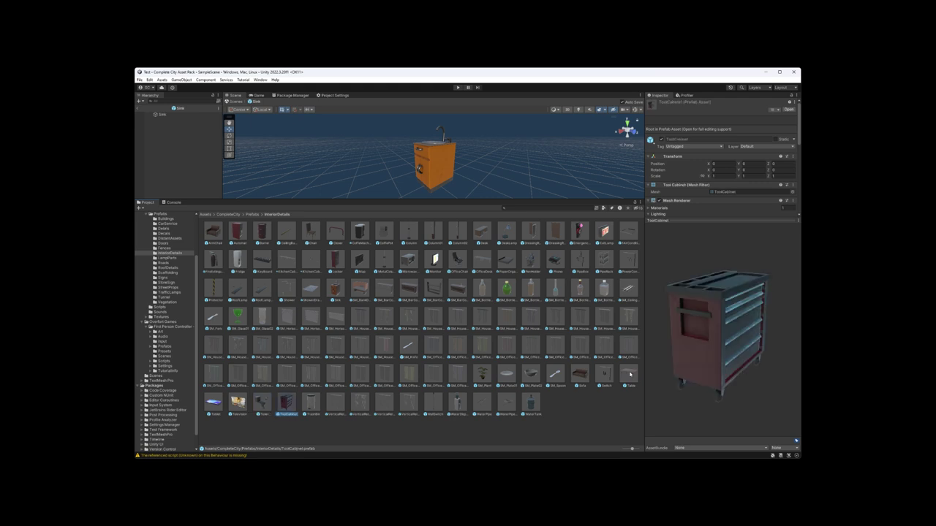
key("Left")
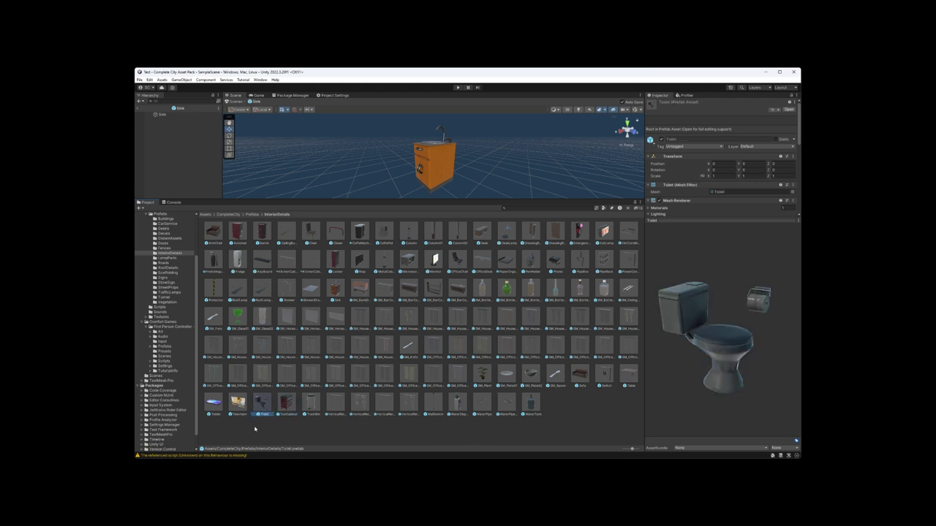
double_click(261, 404)
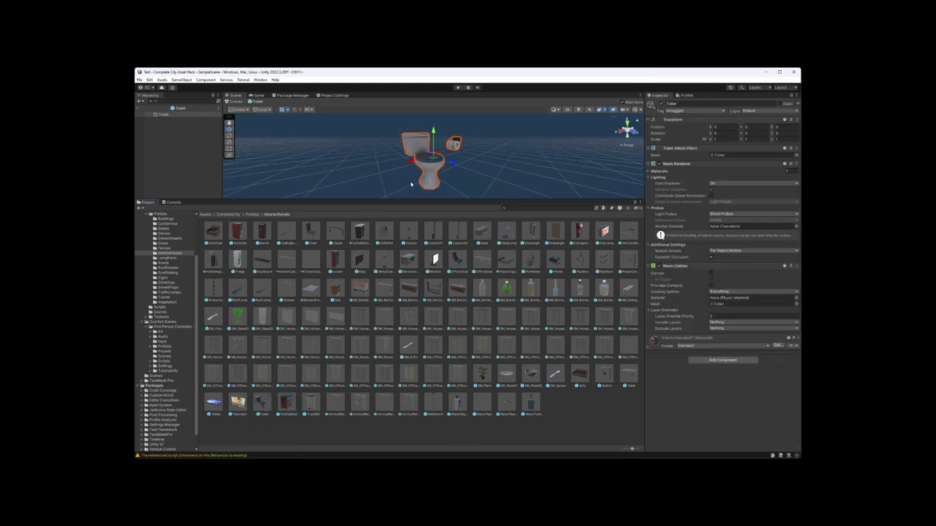
Preview the tool cabinet and trash bin, then open the TrashBin prefab and select its TrashBinCap child
left_click(292, 416)
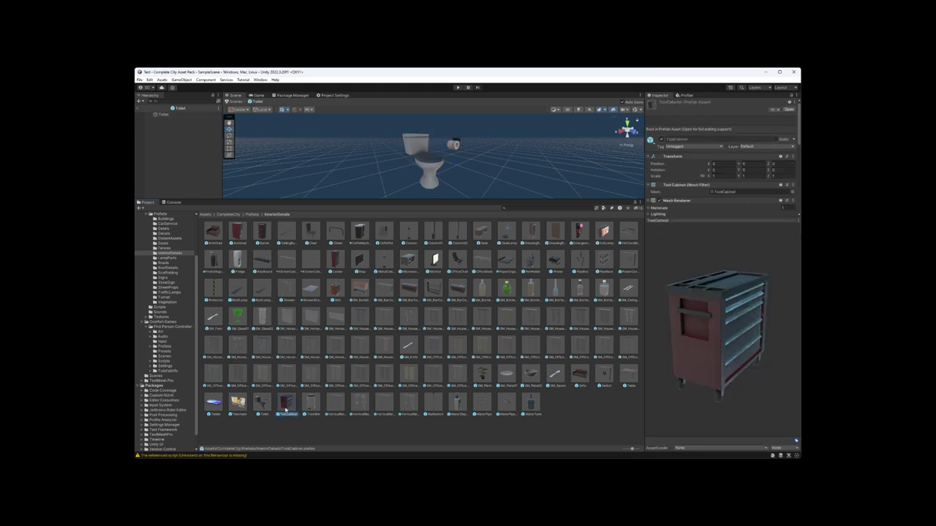
key("Right")
key("Right")
key("Left")
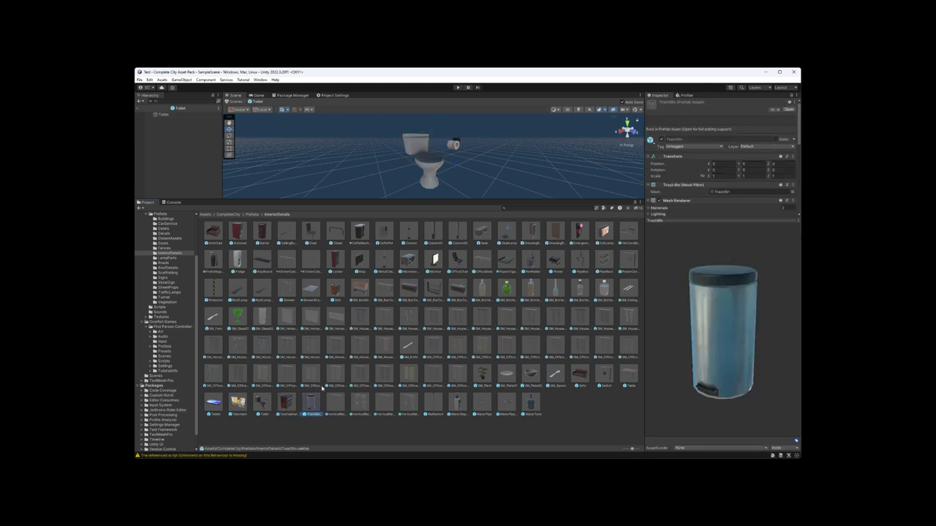
double_click(312, 407)
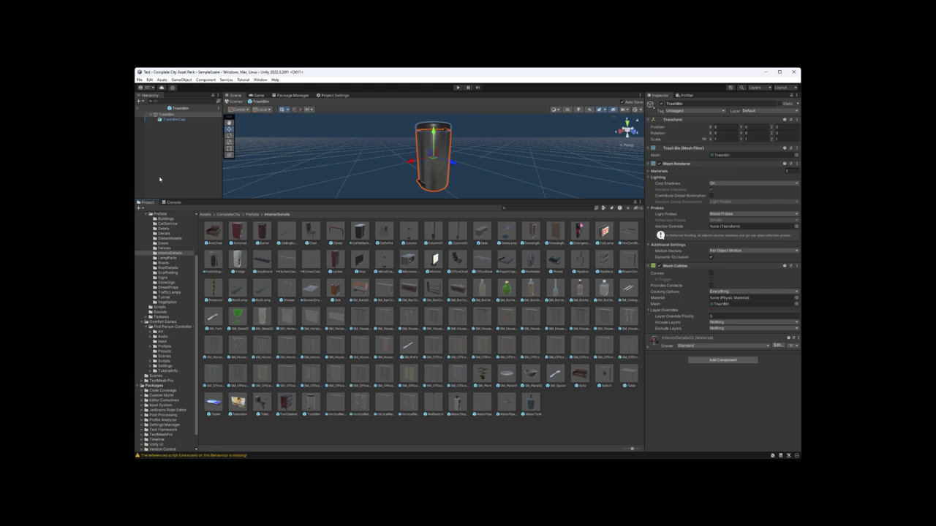
left_click(173, 119)
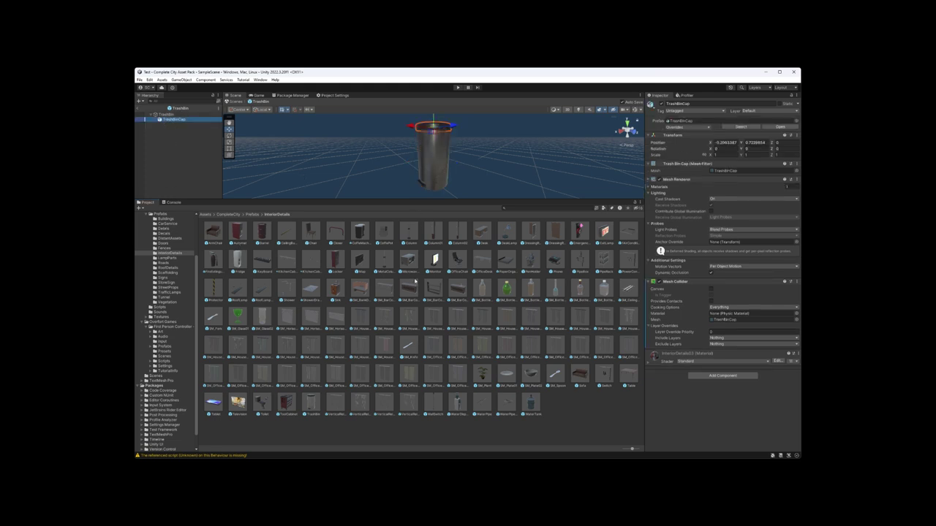
Preview the remaining InteriorDetails prefabs from the vertical blinds through WaterTank
left_click(339, 408)
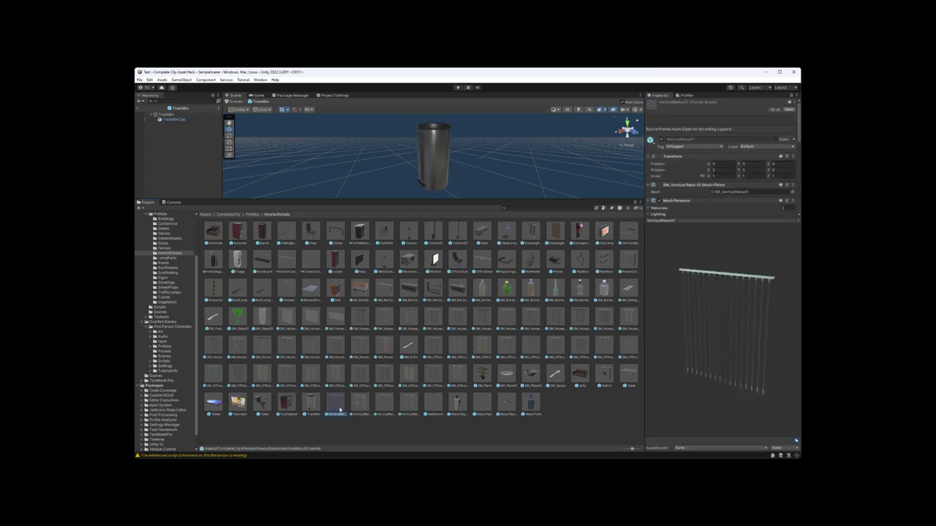
key("Right")
key("Right")
key("Right")
key("Right")
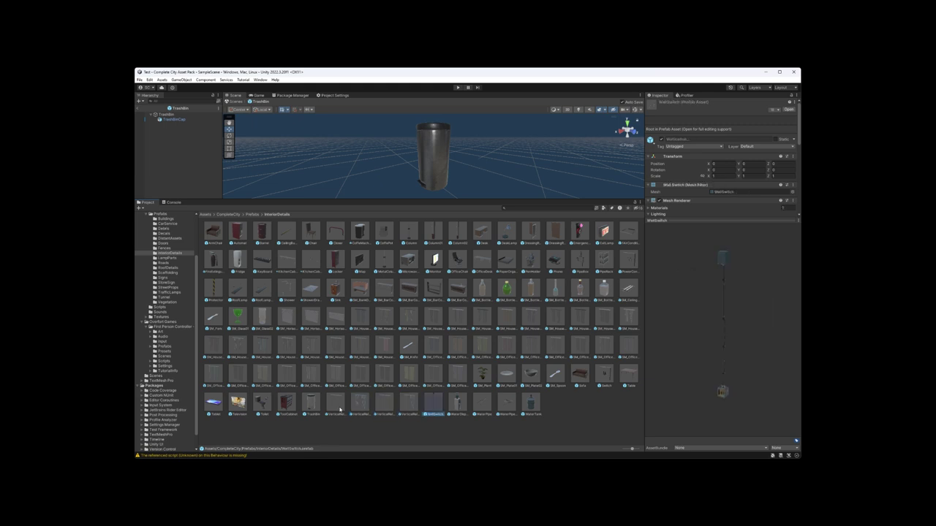
key("Right")
key("Left")
key("Right")
key("Right")
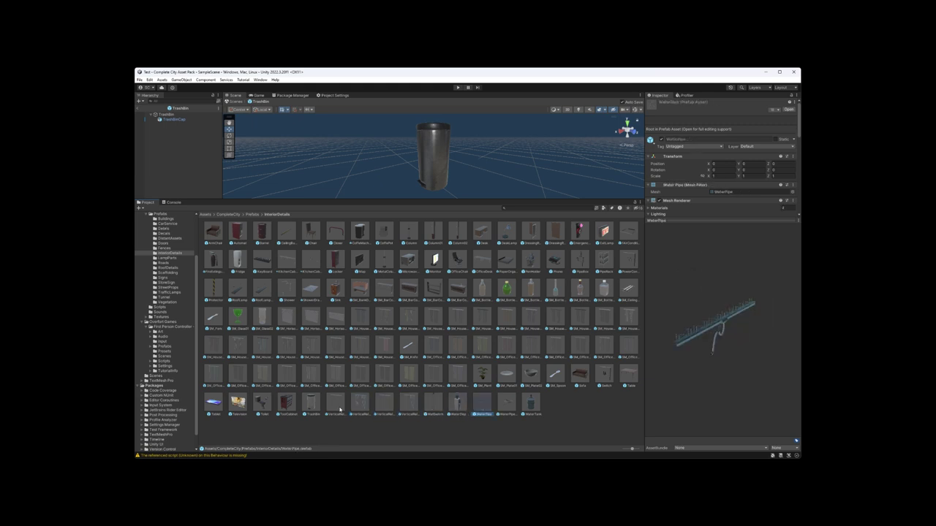
key("Right")
key("Right")
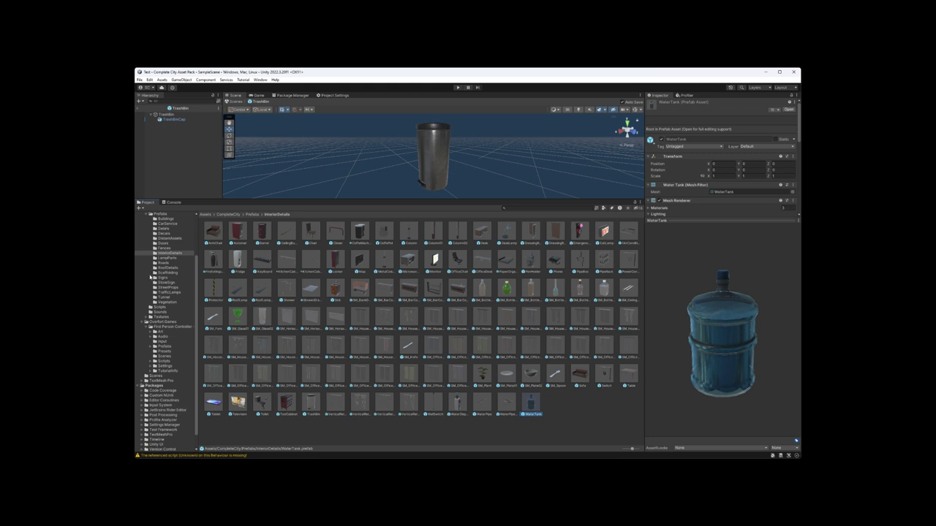
Open the Fences prefab folder and preview every fence prefab, including the corner and destroyed variants
left_click(252, 214)
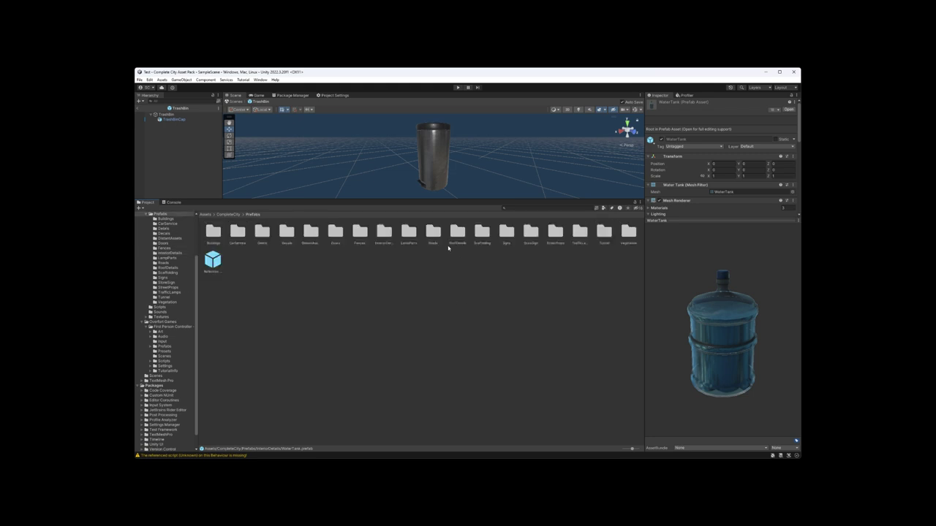
double_click(359, 231)
left_click(212, 233)
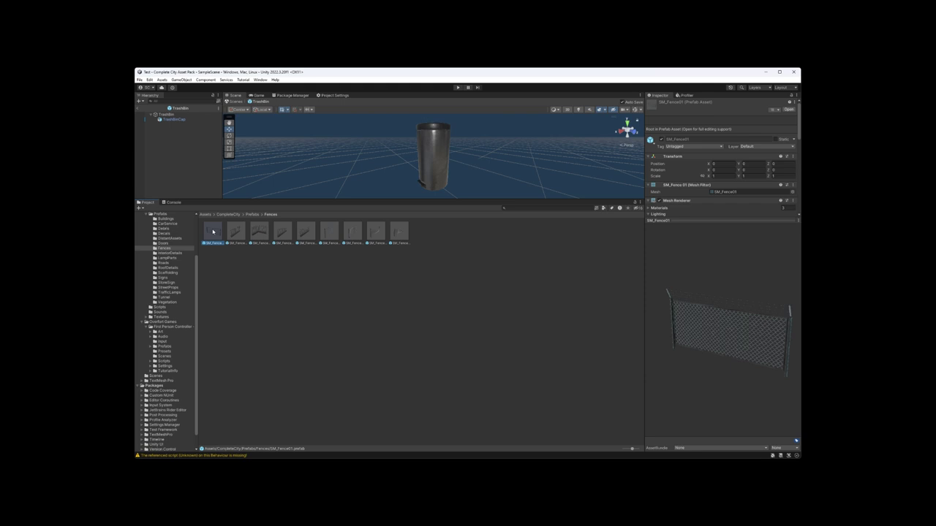
key("Right")
key("Left")
key("Right")
key("Right")
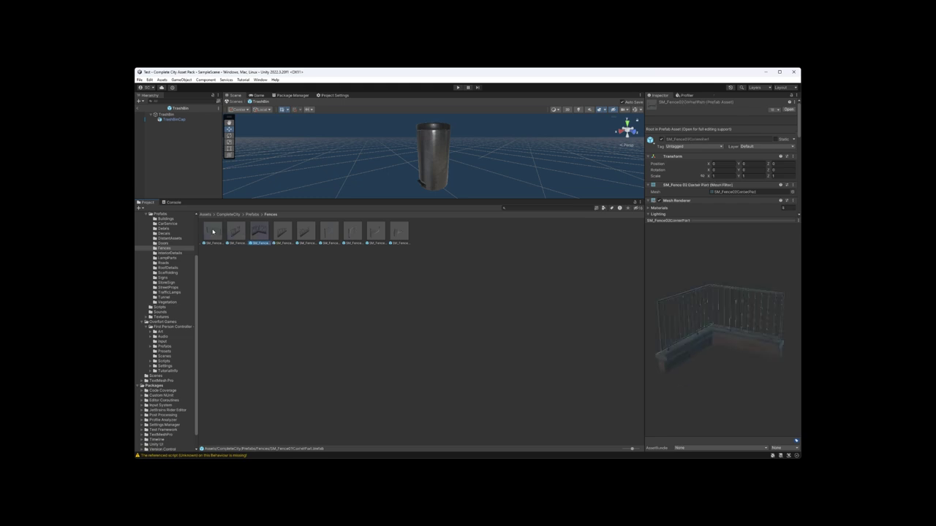
key("Right")
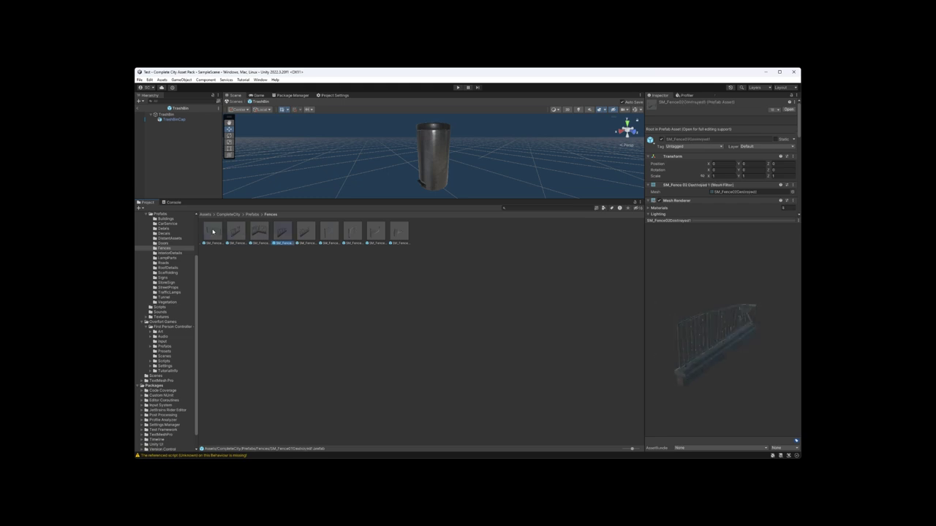
key("Right")
key("Right")
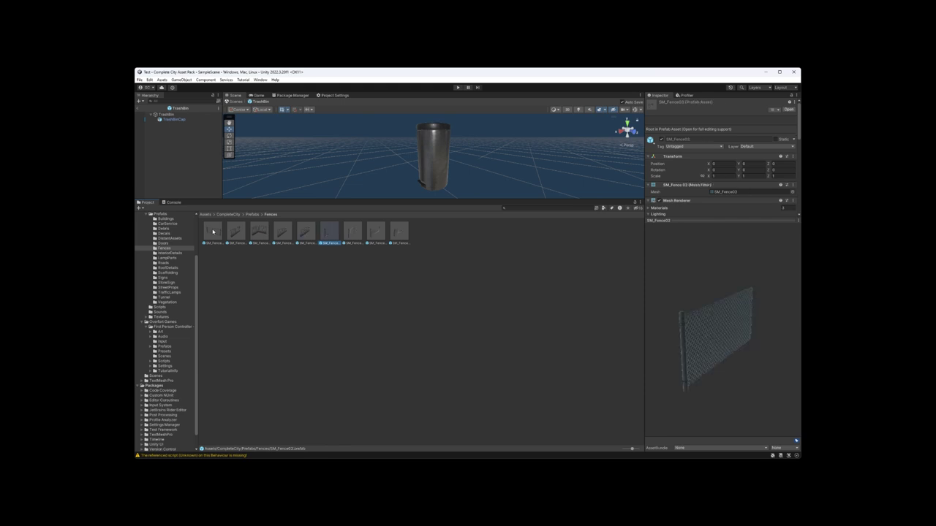
key("Right")
key("Right")
key("Right")
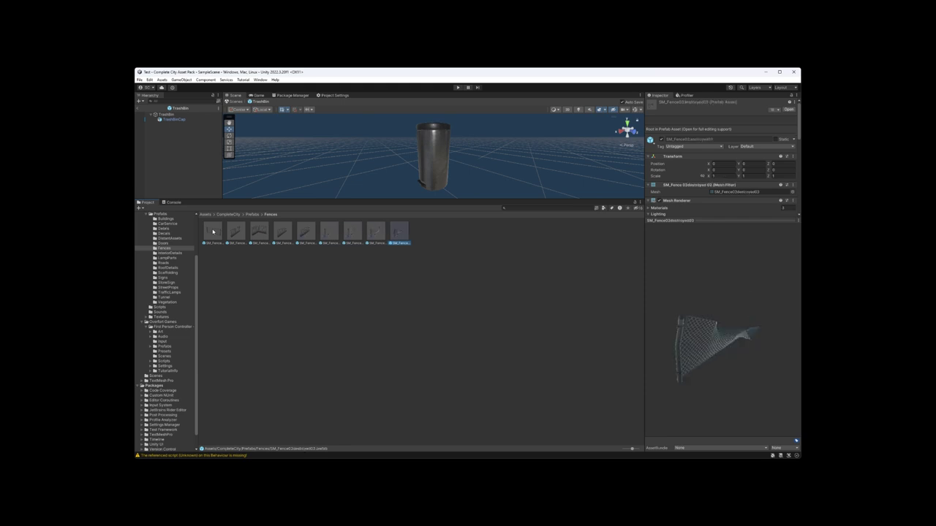
Open the Doors prefab folder, preview the first doors, and open the Door01_C prefab in the scene view
left_click(252, 214)
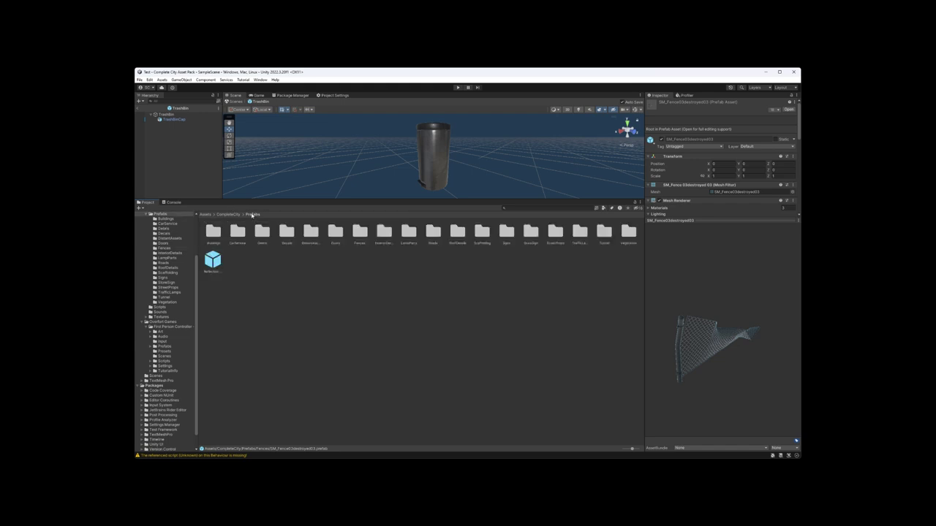
double_click(337, 232)
left_click(219, 233)
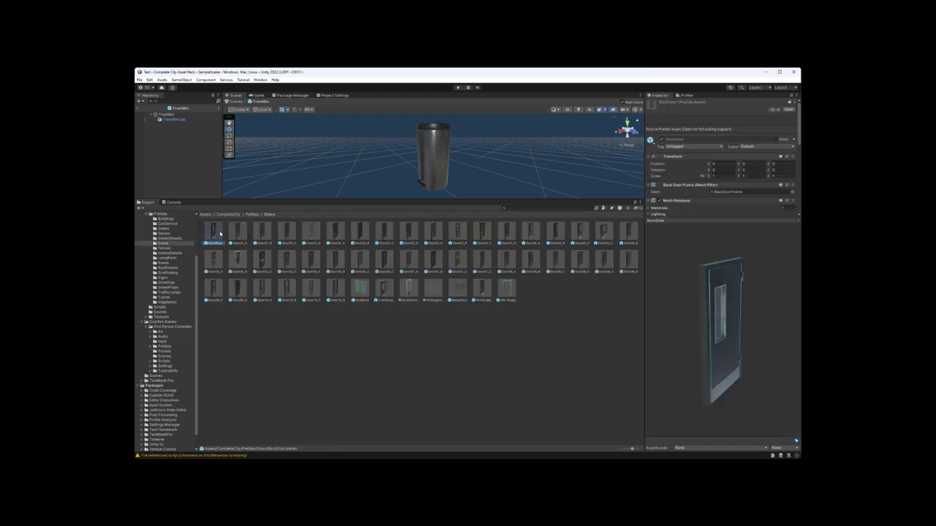
key("Right")
key("Right")
key("Right")
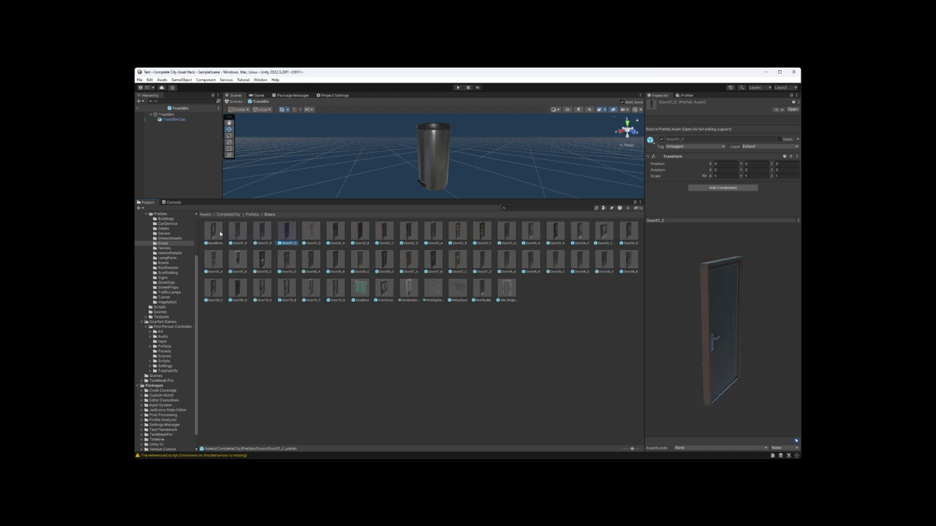
double_click(288, 239)
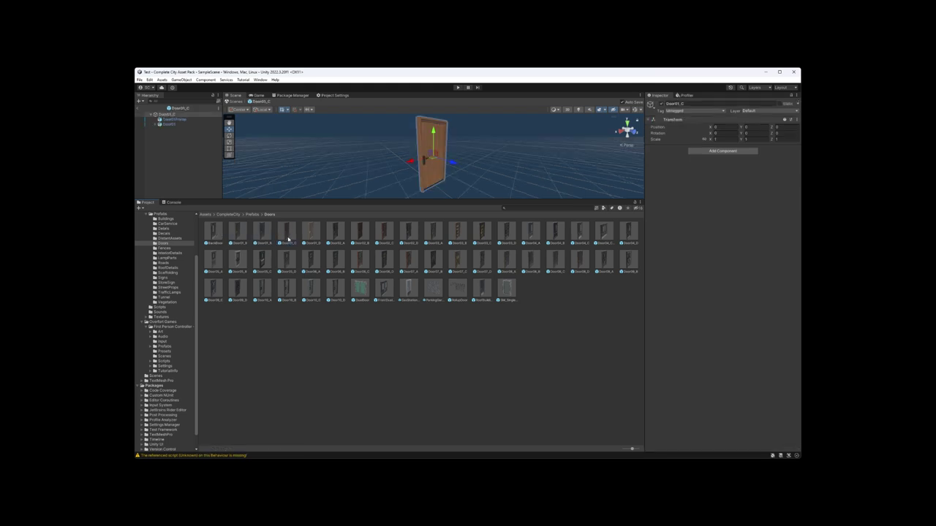
Preview the door prefabs one by one from Door02_B to Door04_A
left_click(363, 239)
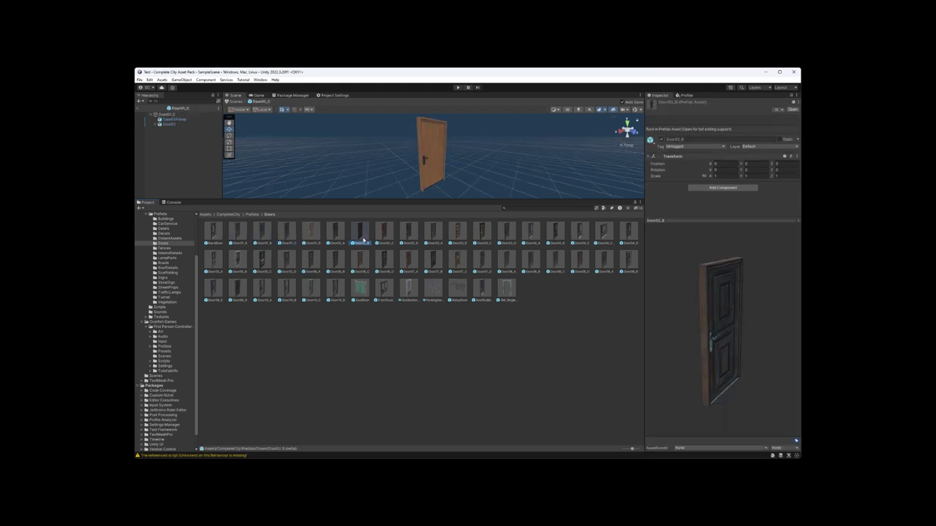
key("Right")
key("Right")
key("Right")
key("Right")
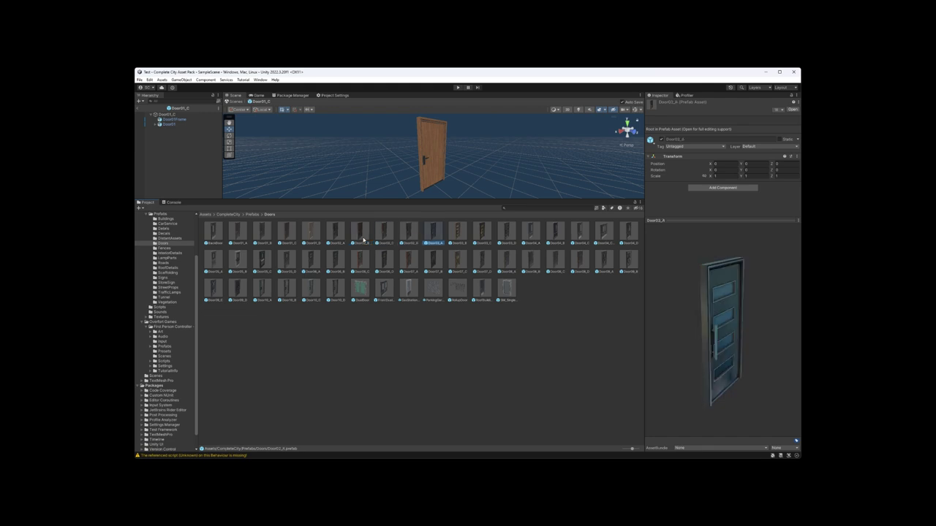
key("Right")
key("Right")
key("Right")
key("Right")
key("Right")
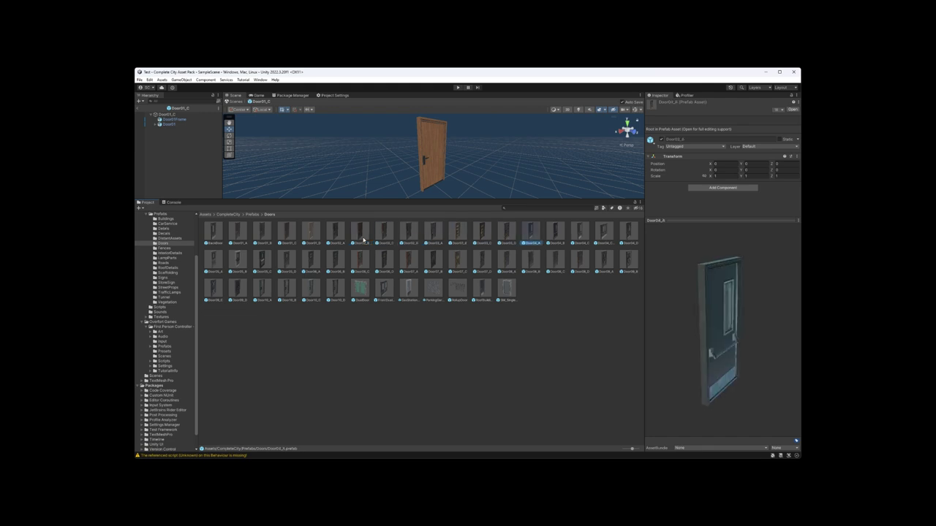
Open the Door04_C_Dual prefab in the scene view and preview the door prefabs from Door05_A to Door07_B
key("Right")
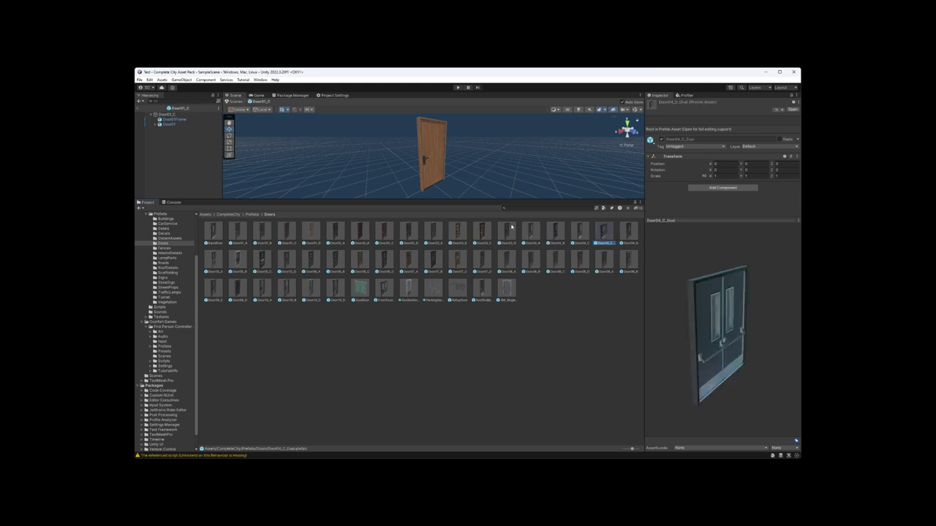
double_click(603, 233)
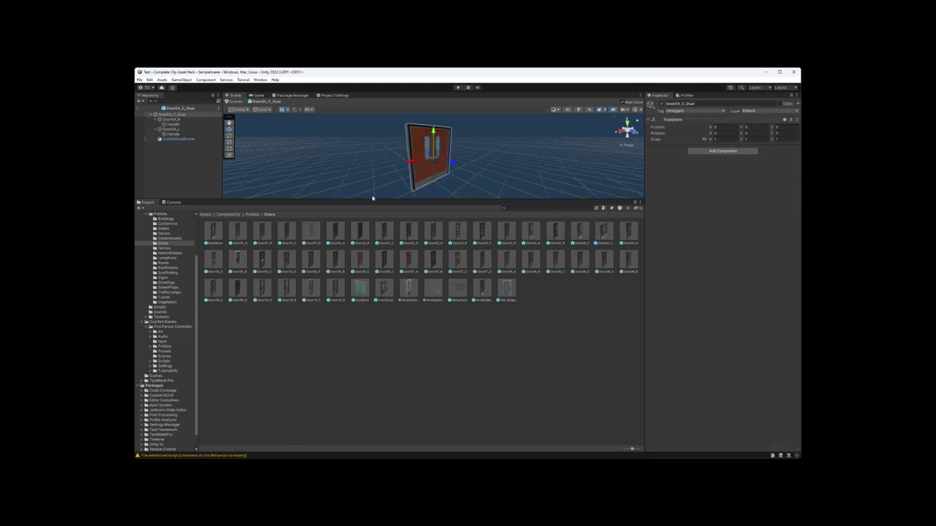
left_click(217, 262)
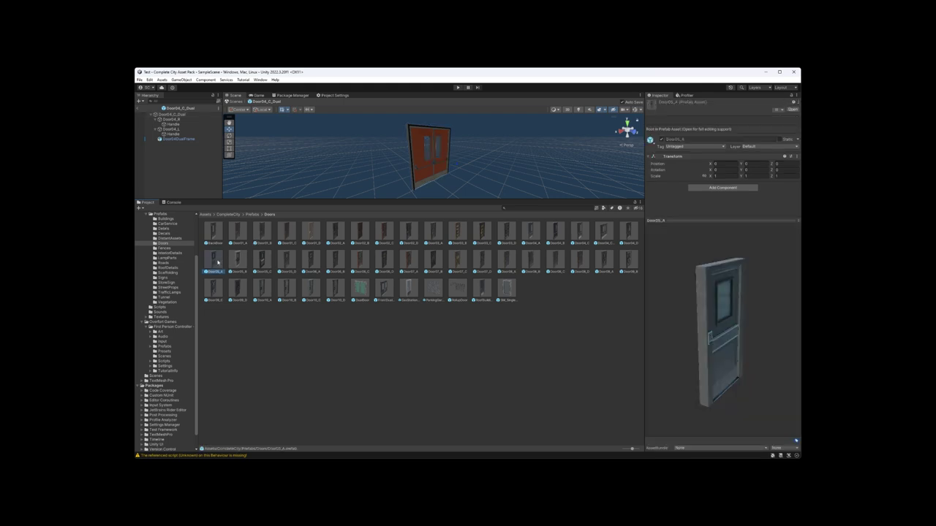
key("Right")
key("Right")
key("Right")
key("Right")
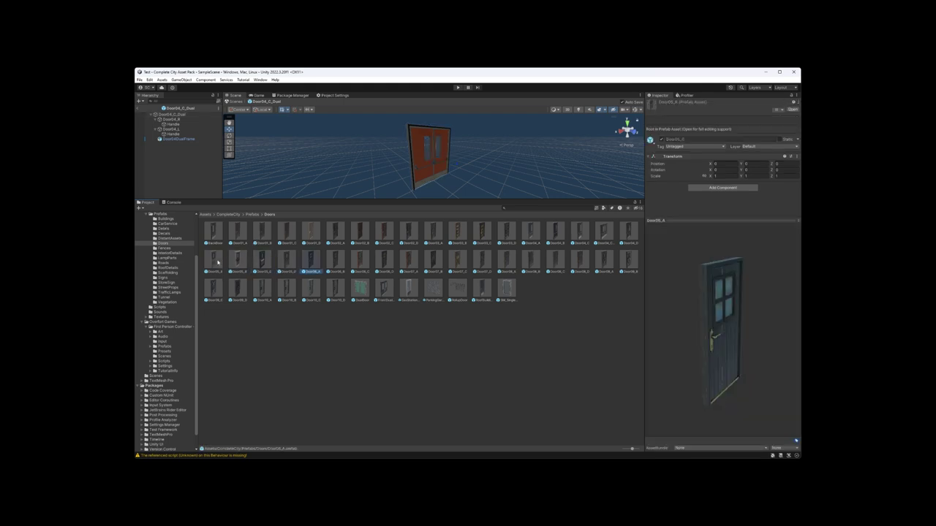
key("Right")
key("Right")
key("Right")
key("Right")
key("Right")
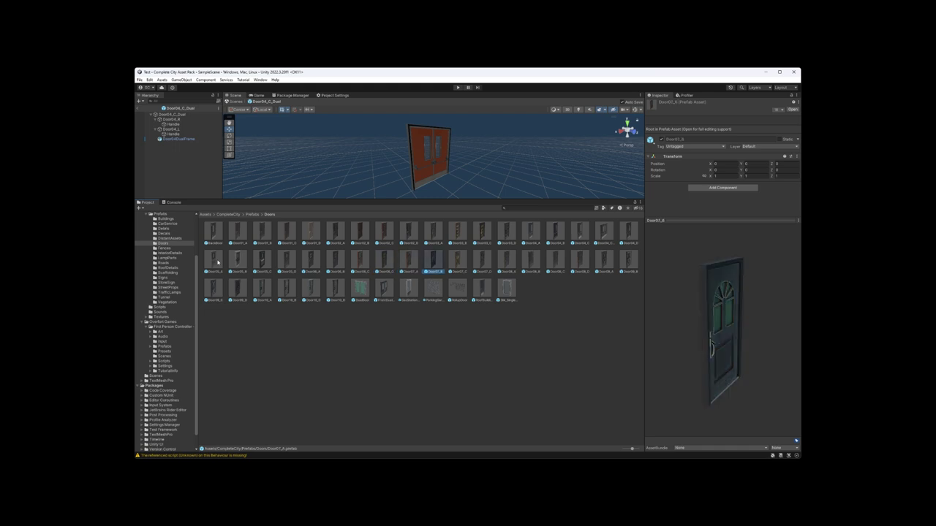
Preview the door prefabs following Door07_B up to Door09_A, stepping back to recheck the ones just before it
key("Right")
key("Right")
key("Right")
key("Right")
key("Right")
key("Right")
key("Right")
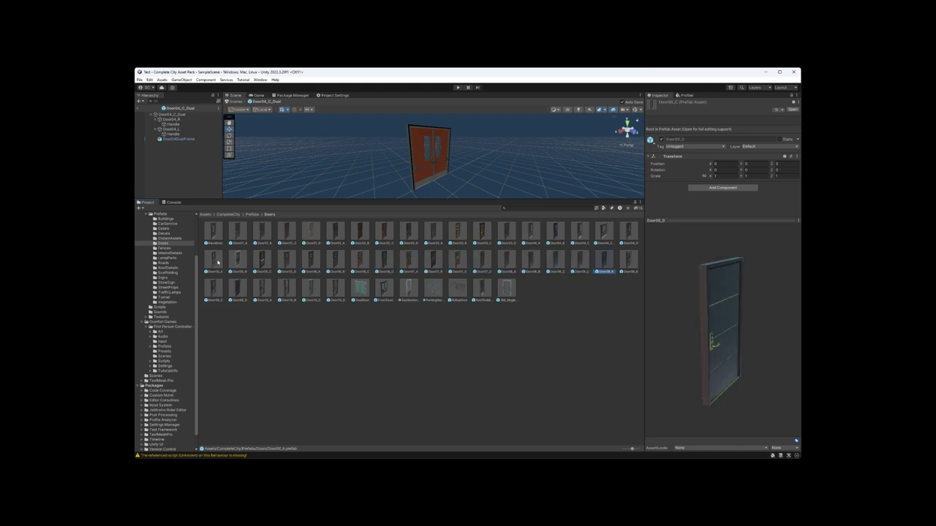
key("Right")
key("Left")
key("Left")
key("Right")
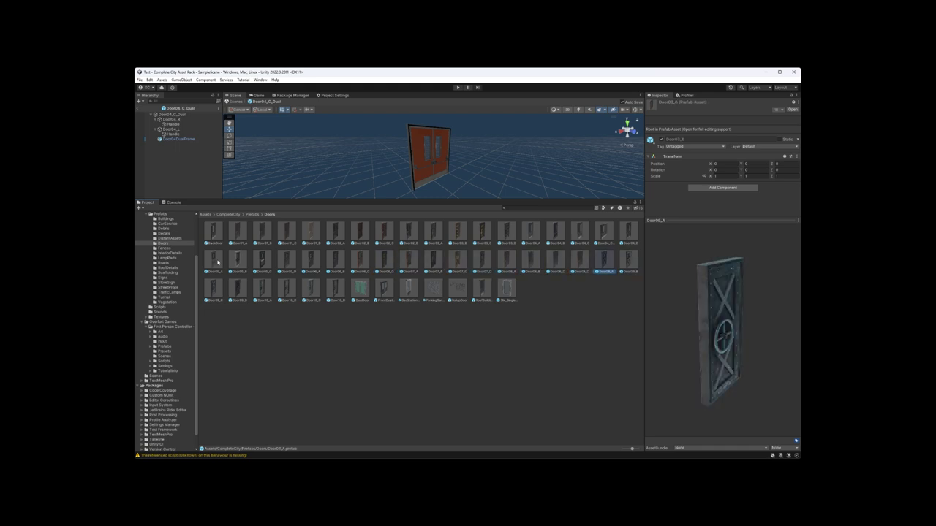
Preview the door prefabs from Door09_B through the Door10 variants to DualDoor
key("Right")
key("Right")
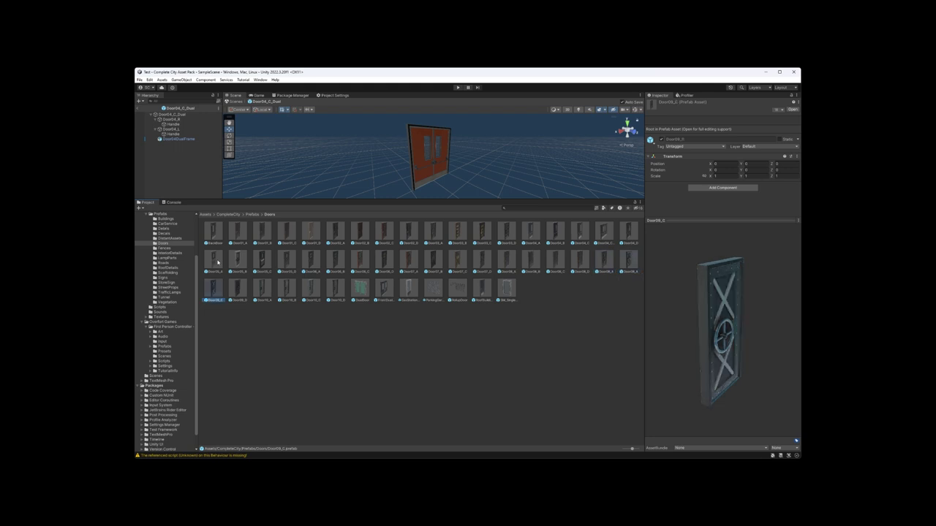
key("Right")
key("Right")
key("Right")
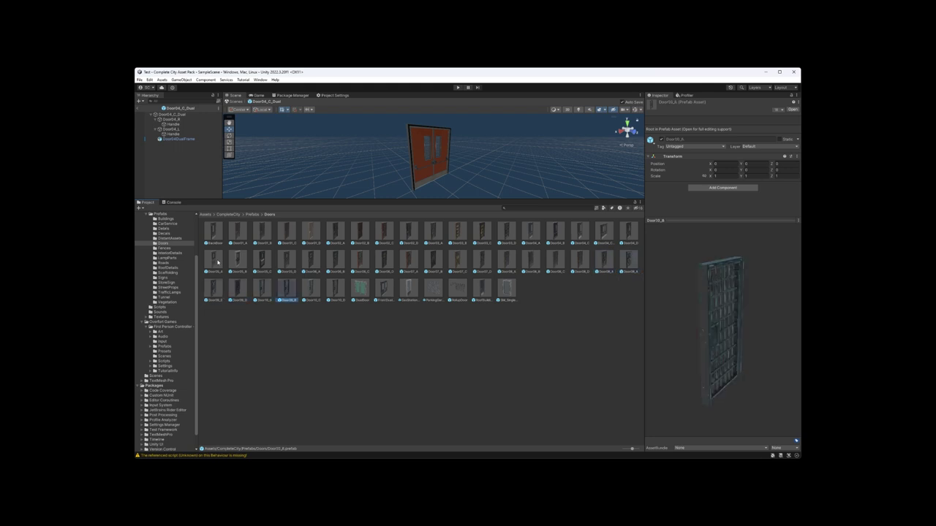
key("Right")
key("Left")
key("Right")
key("Right")
key("Right")
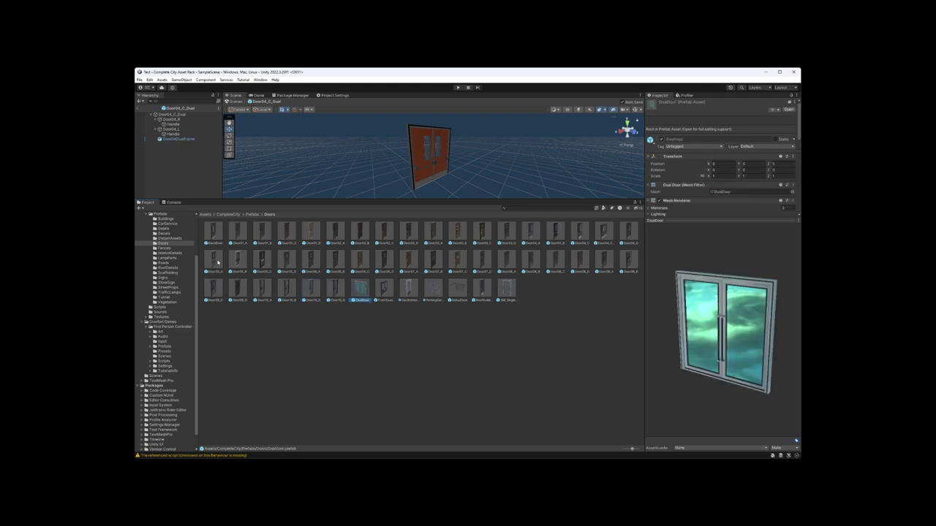
Preview the door prefabs after DualDoor up to RollupDoor, comparing it with ParkingGarageRollupDoor
key("Right")
key("Right")
key("Right")
key("Right")
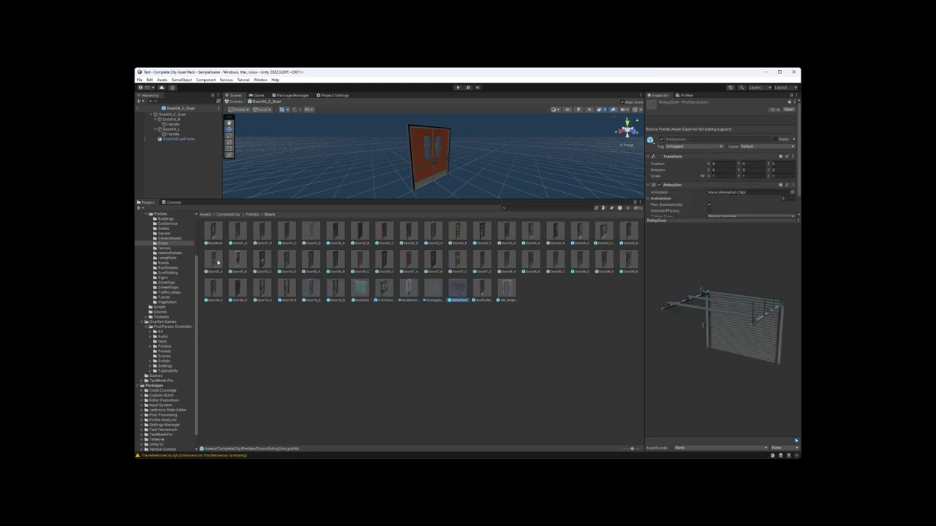
key("Left")
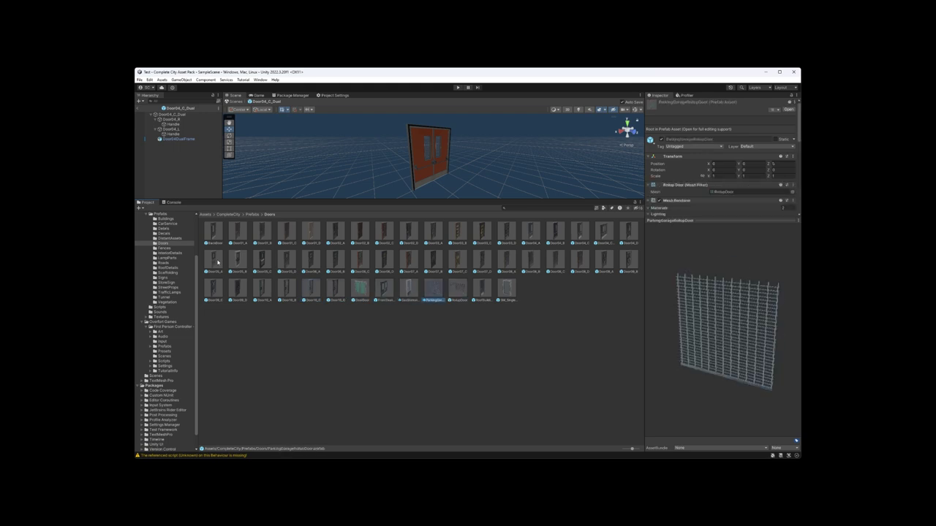
key("Right")
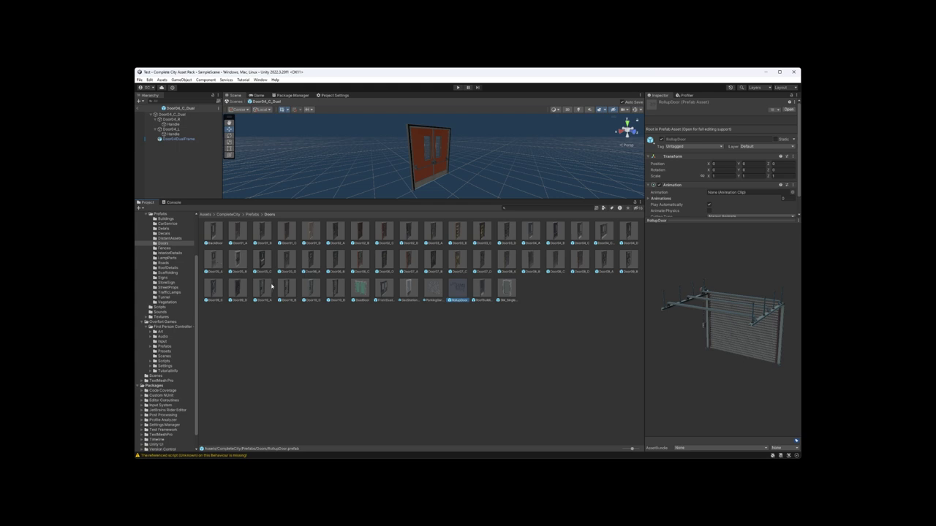
Inspect the RollupDoor and ParkingGarageRollupDoor prefabs in the scene view and preview the remaining door prefabs
double_click(459, 290)
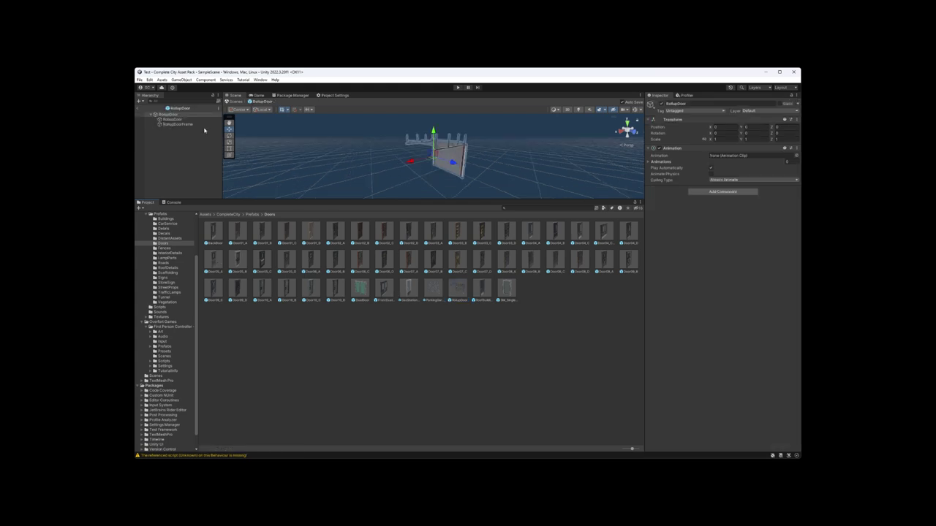
left_click(173, 119)
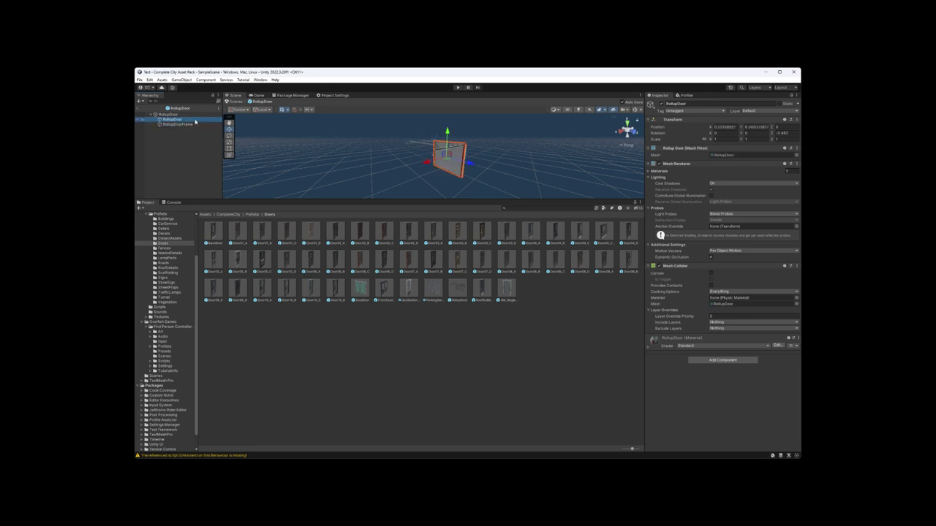
left_click(431, 293)
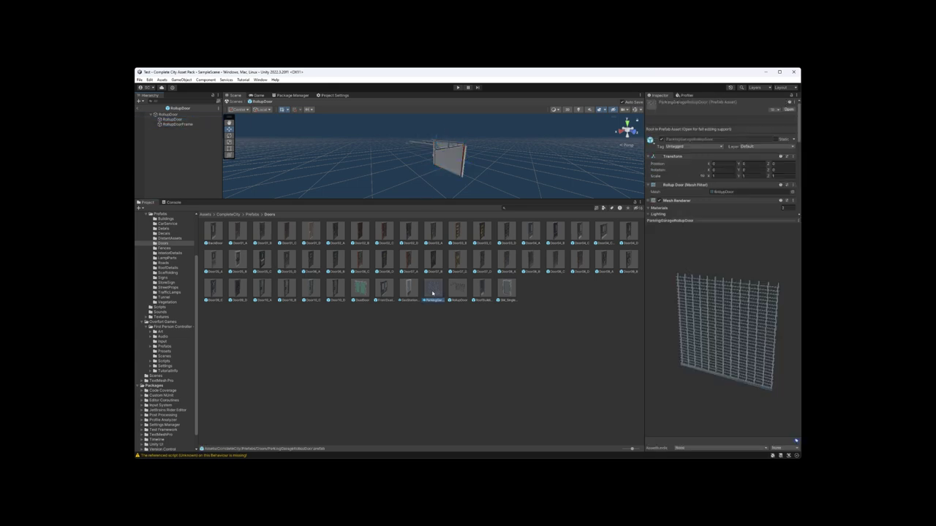
double_click(432, 294)
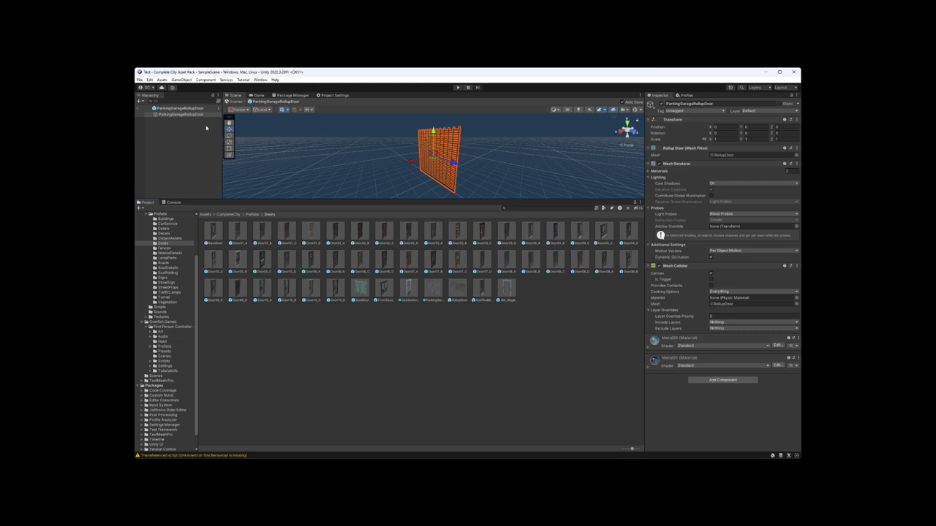
left_click(506, 290)
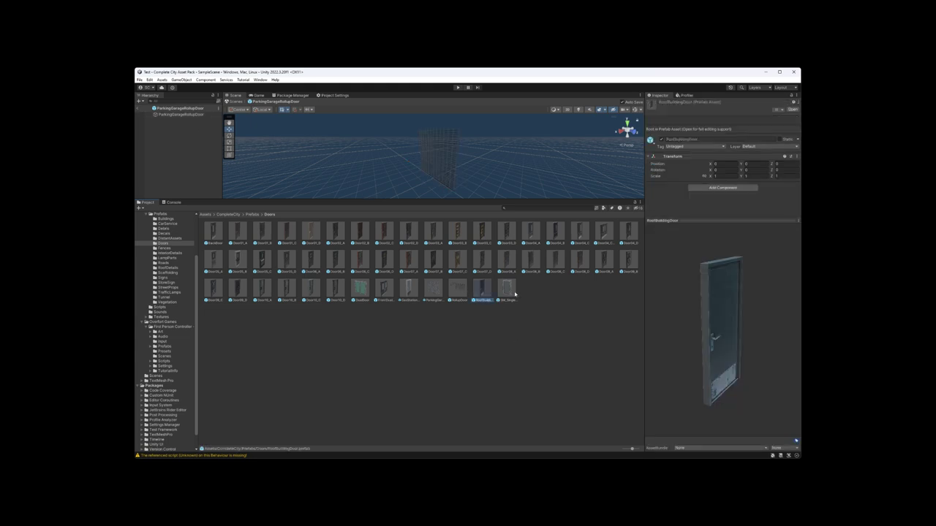
Open the DistantAssets prefab folder and preview the first distant building prefabs
left_click(256, 214)
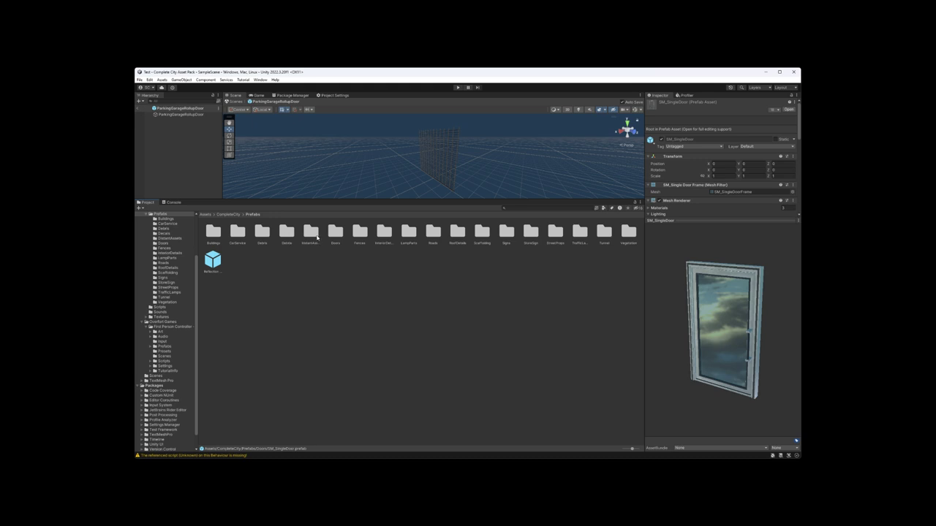
double_click(312, 234)
left_click(214, 231)
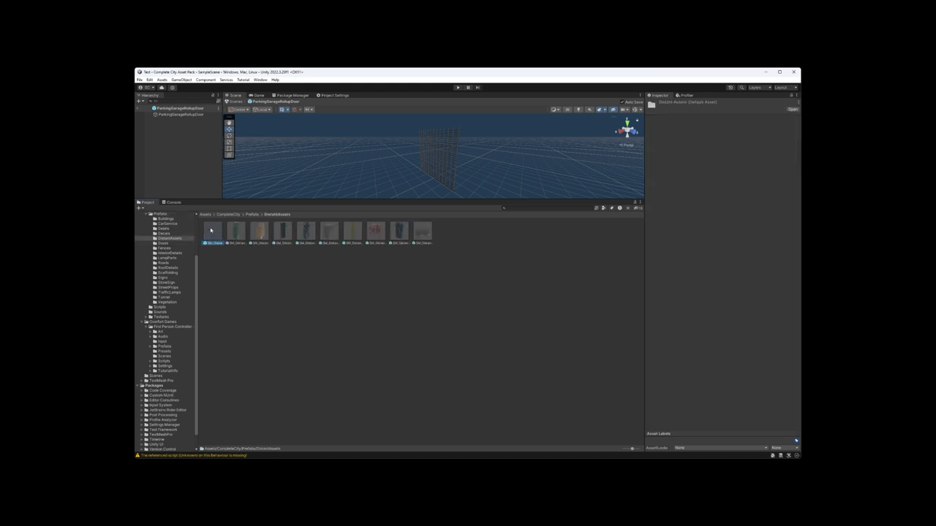
left_click(258, 232)
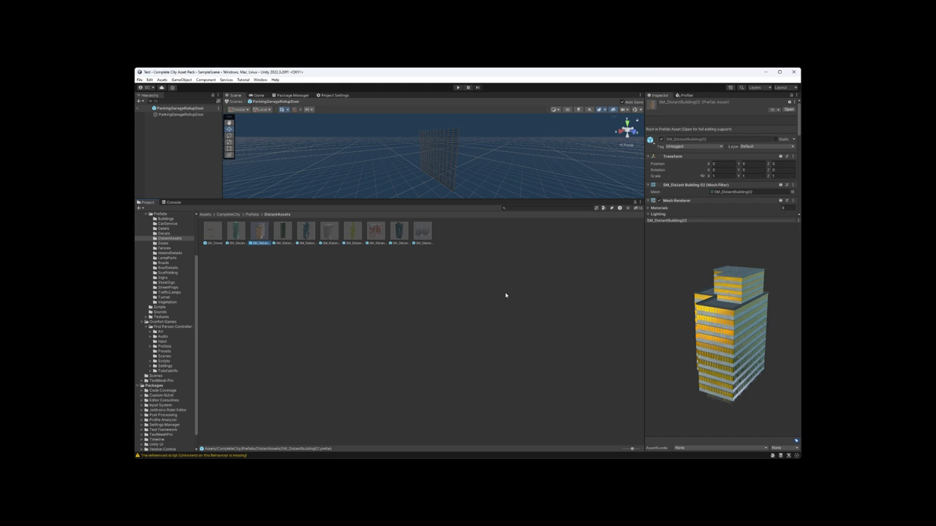
Open the SM_DistantBuilding07 prefab in the scene view and examine the building up close
double_click(377, 232)
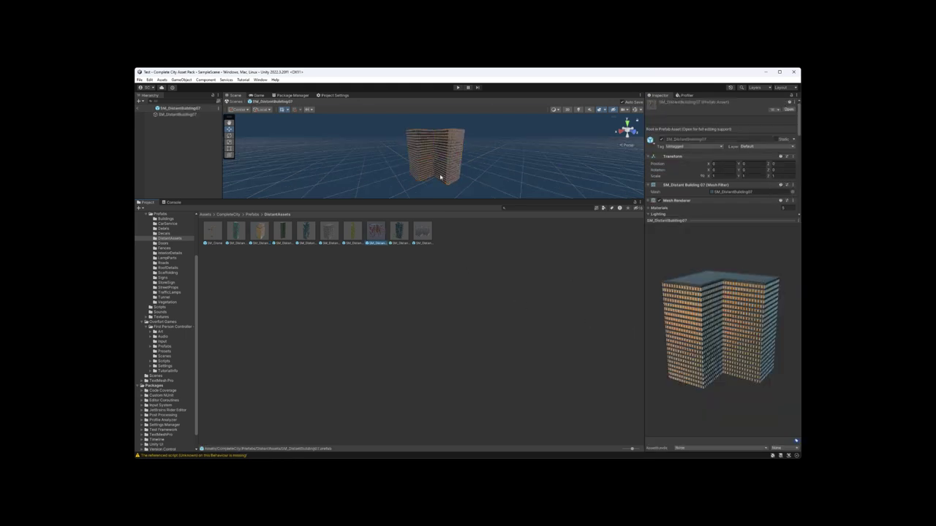
key("w")
right_click_drag(444, 159, 486, 167)
key("s")
key("ctrl+p")
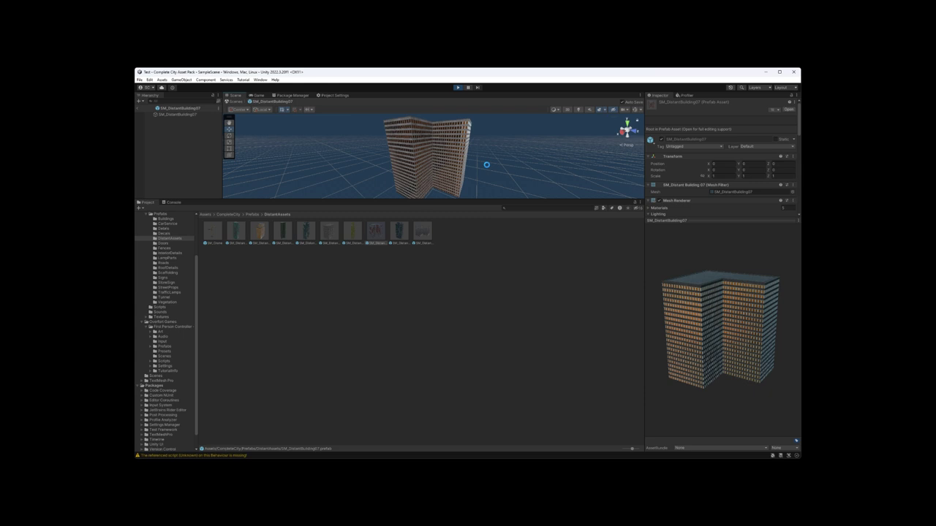
left_click(457, 88)
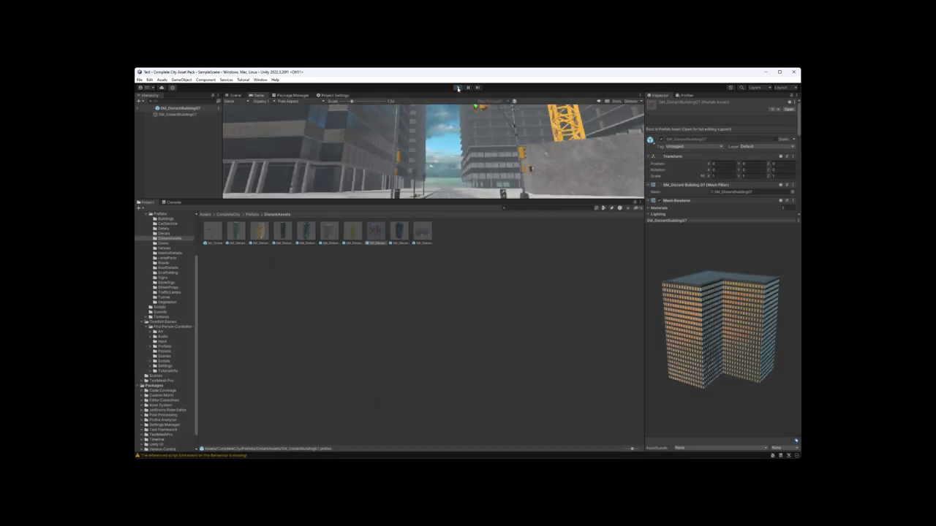
left_click(458, 88)
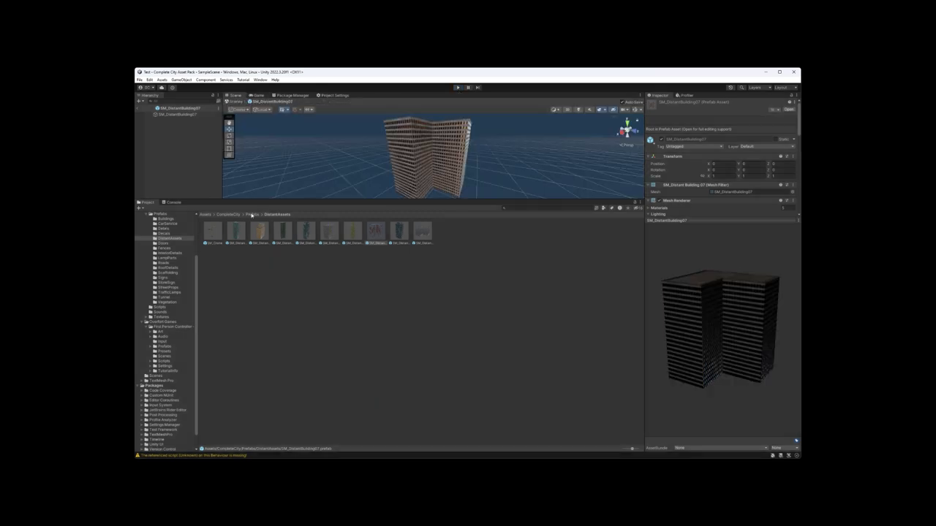
Open the Decals prefab folder and preview the decals from the first one to SM_Decal_NoParking
left_click(251, 215)
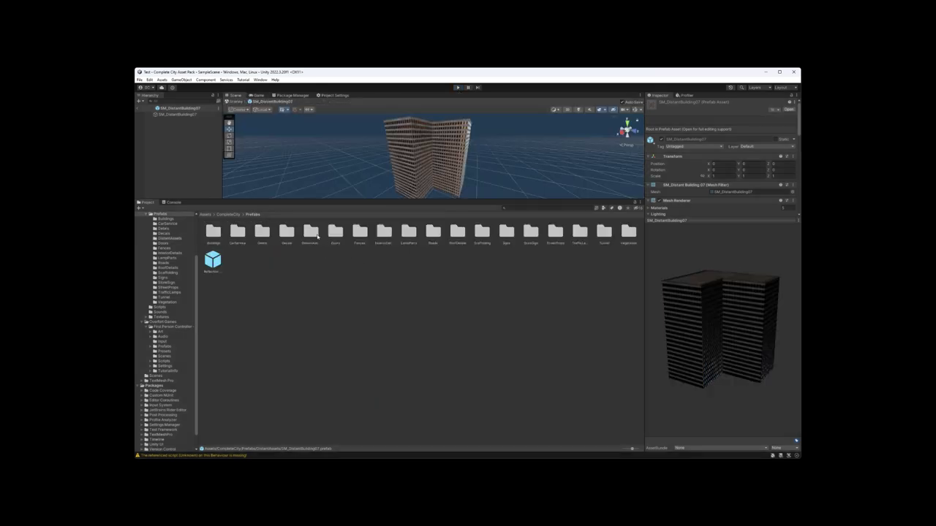
double_click(287, 232)
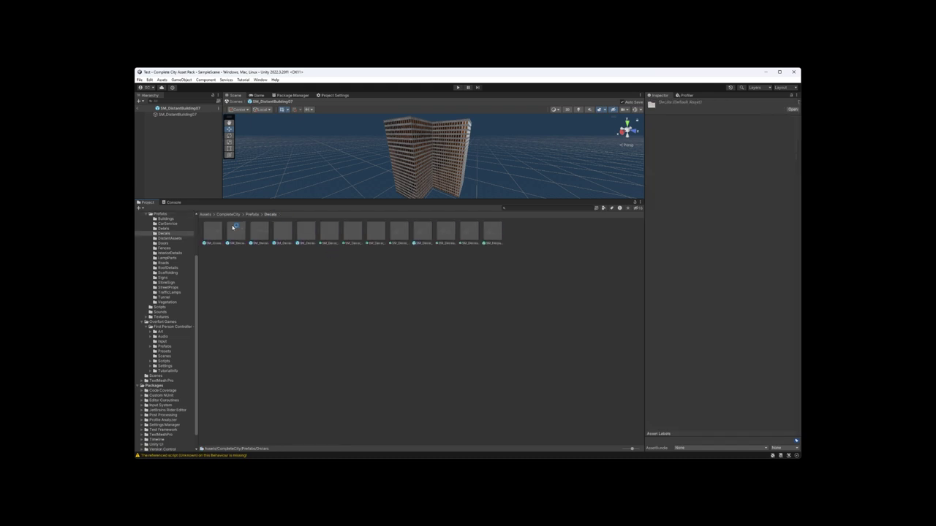
left_click(214, 231)
key("Right")
key("Right")
key("Right")
key("Right")
key("Right")
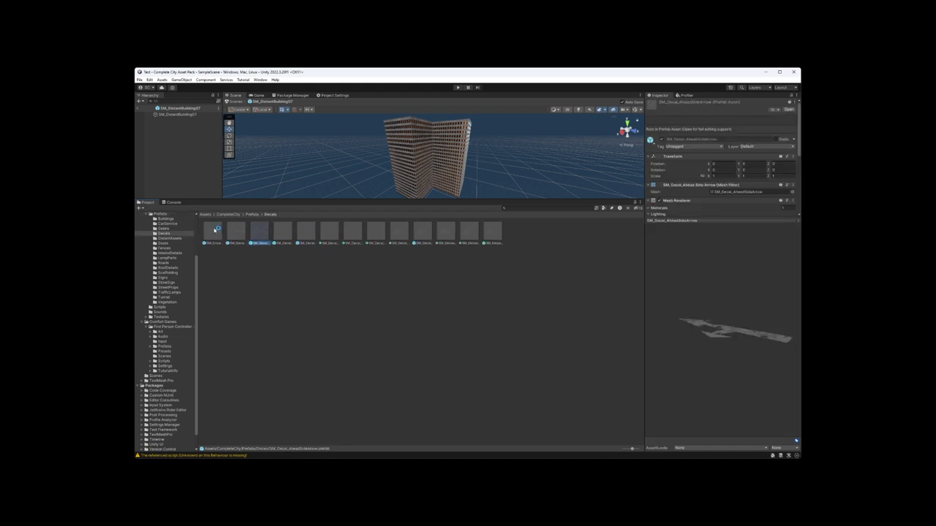
key("Left")
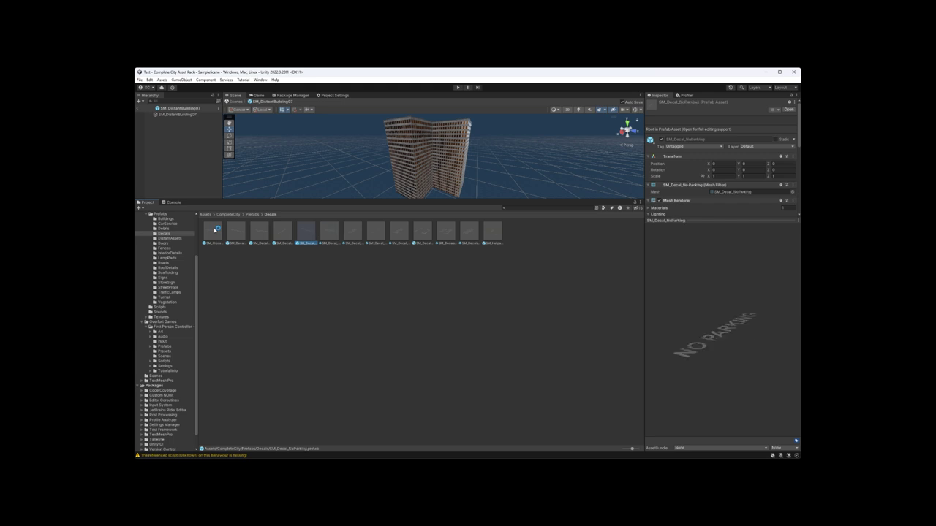
Preview the remaining decal prefabs through SM_HelipadDecalBase
key("Right")
key("Right")
key("Right")
key("Right")
key("Right")
key("Right")
key("Right")
key("Right")
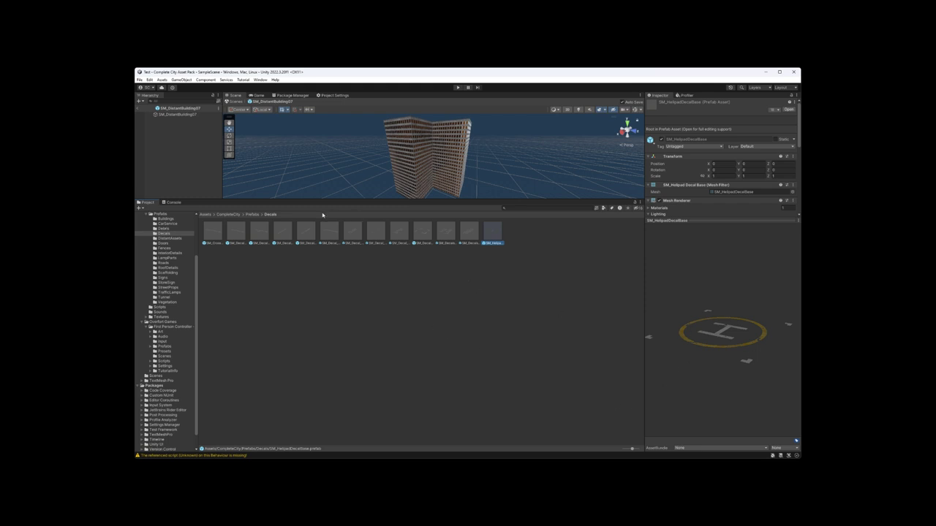
Open the Debris prefab folder and preview the first debris prefabs
left_click(251, 214)
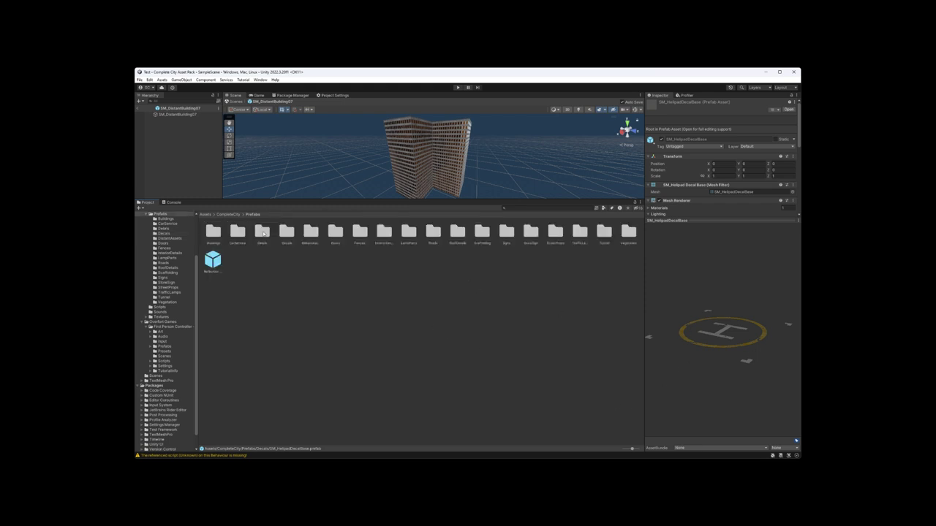
double_click(262, 233)
left_click(212, 232)
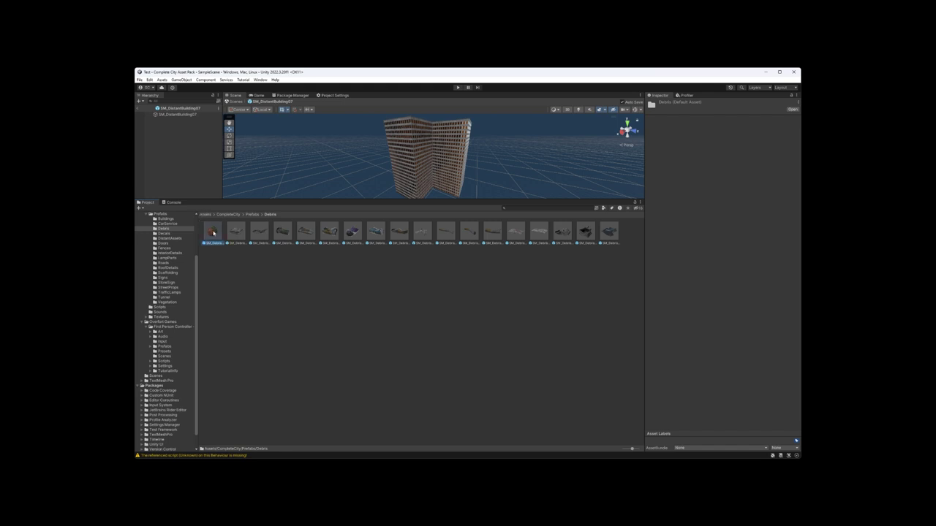
key("Right")
key("Right")
key("Right")
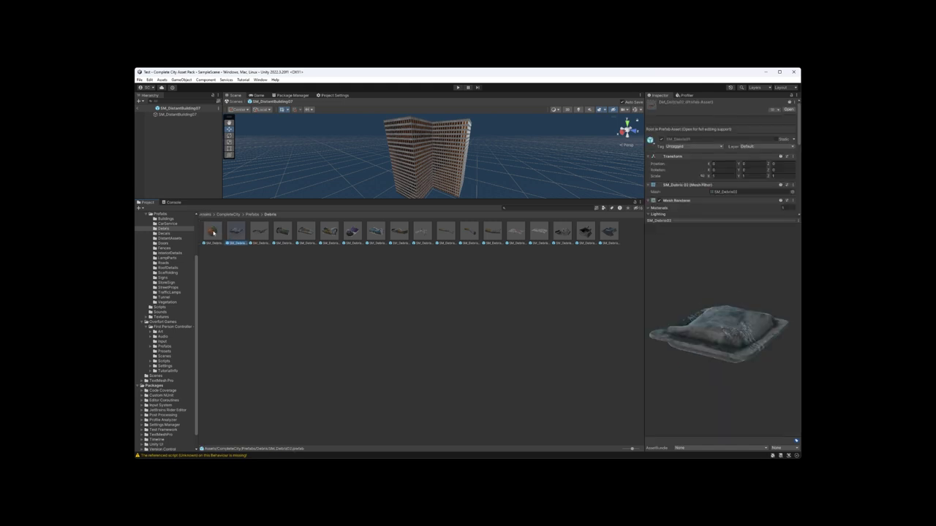
Preview the remaining debris prefabs one by one through the last one in the folder
key("Right")
key("Right")
key("Right")
key("Right")
key("Right")
key("Right")
key("Right")
key("Right")
key("Right")
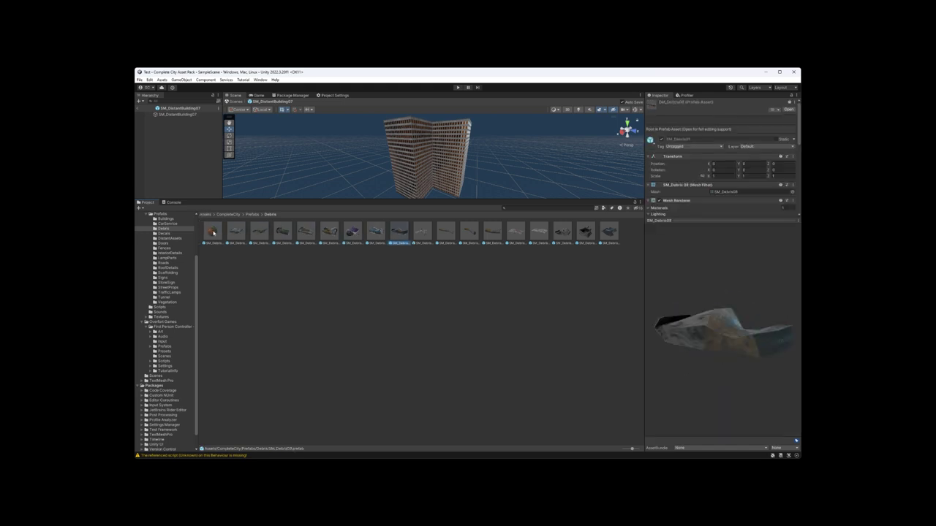
key("Right")
key("Right")
key("Right")
key("Right")
key("Right")
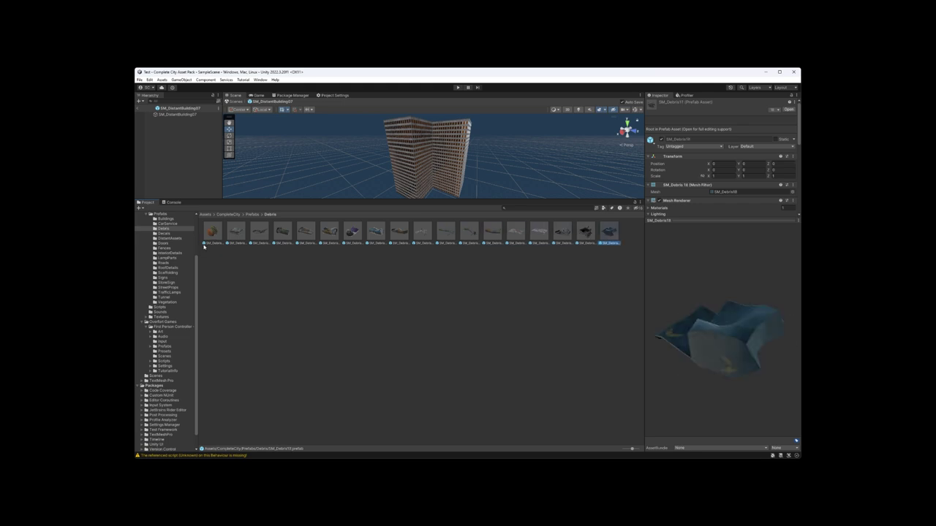
Open the CarService prefab folder and preview its prefabs from AirCondition through Barrel
left_click(252, 214)
double_click(238, 232)
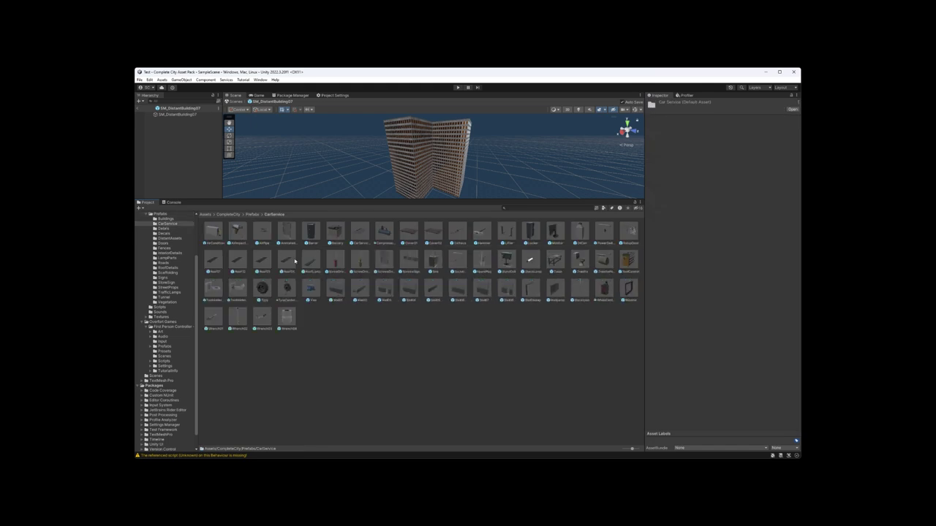
left_click(214, 234)
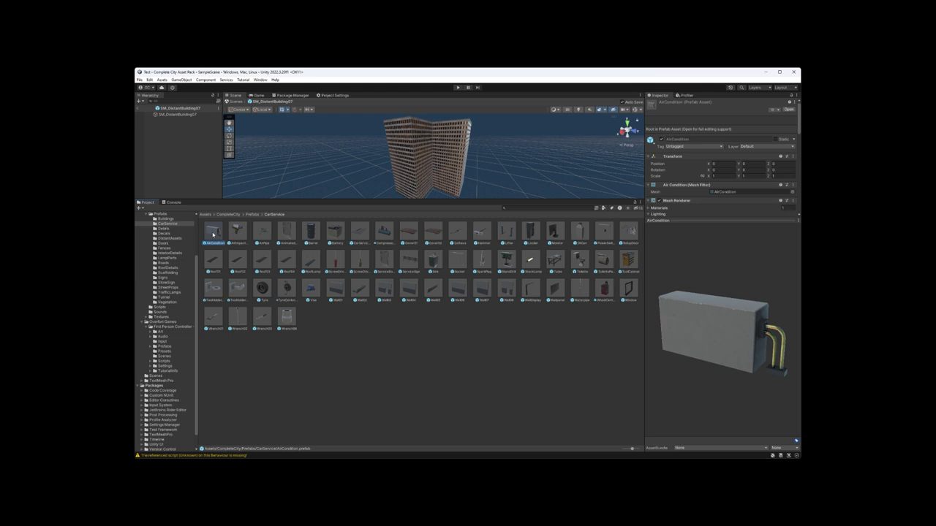
key("Right")
key("Right")
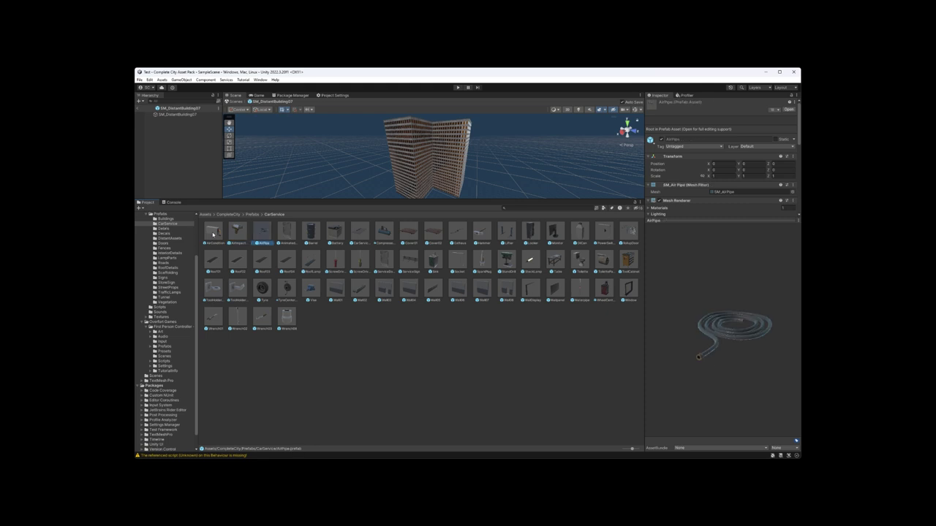
key("Left")
key("Right")
key("Right")
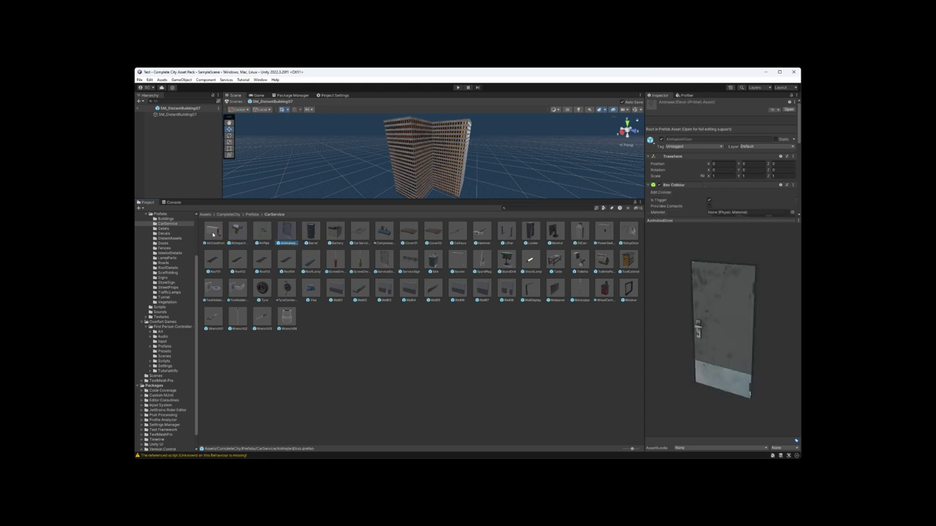
key("Right")
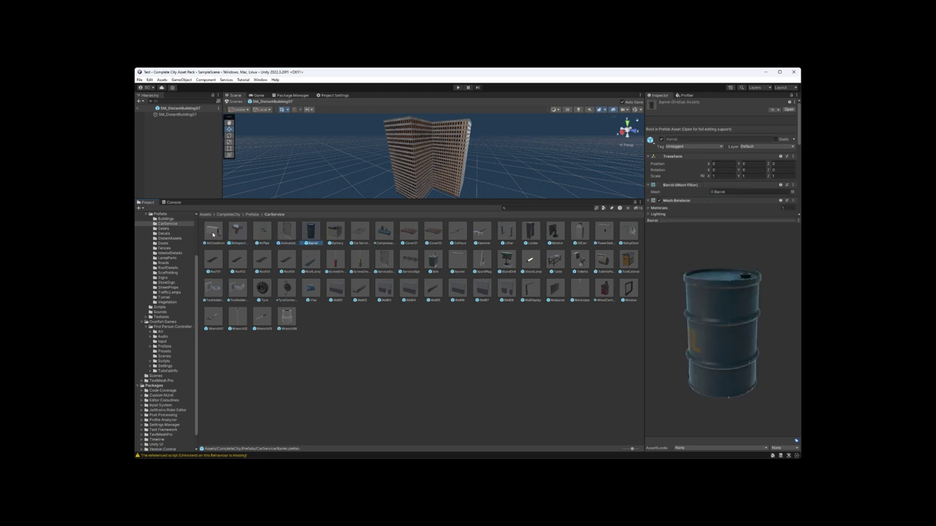
Preview the CarService prefabs from Battery through Cover02
key("Right")
key("Right")
key("Left")
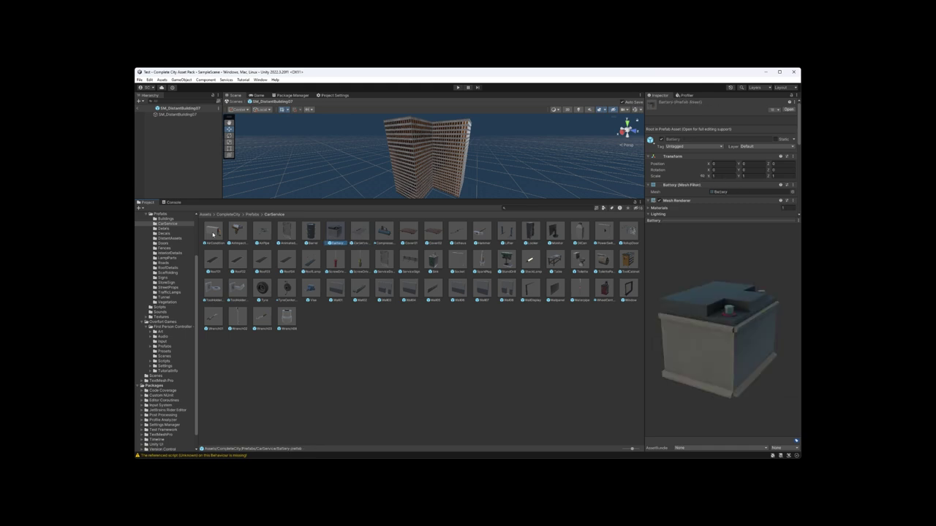
key("Left")
key("Right")
key("Right")
key("Right")
key("Right")
key("Right")
key("Right")
key("Right")
key("Right")
key("Right")
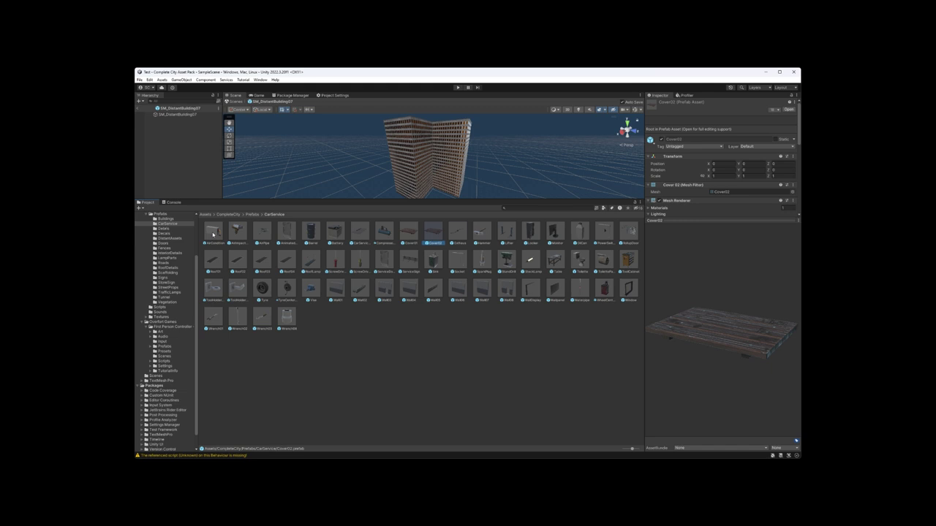
Continue previewing the CarService prefabs through Monitor and PowerSwitch to the roll-up door
key("Right")
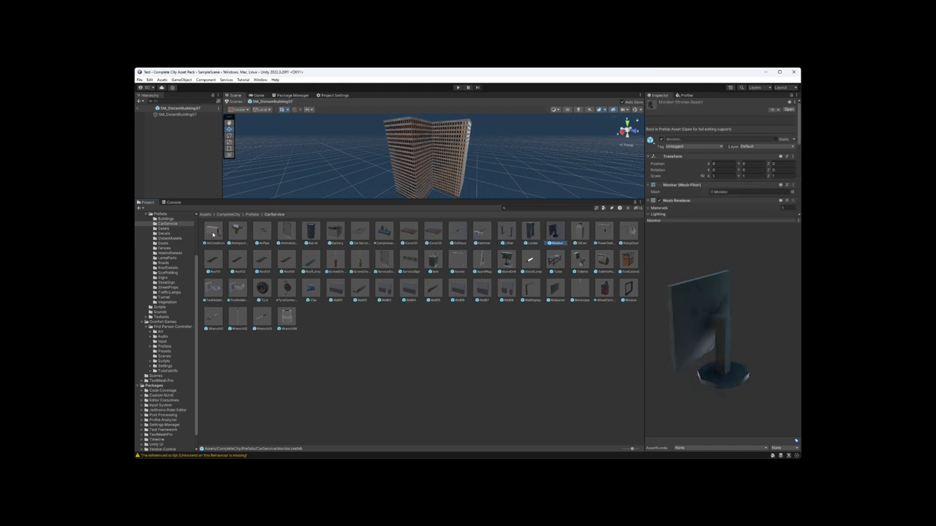
key("Left")
key("Right")
key("Right")
key("Right")
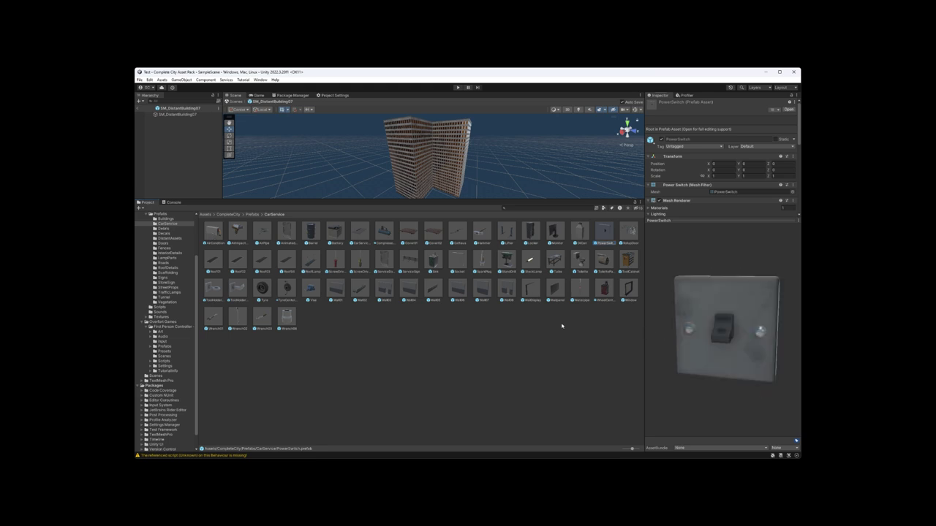
left_click(633, 232)
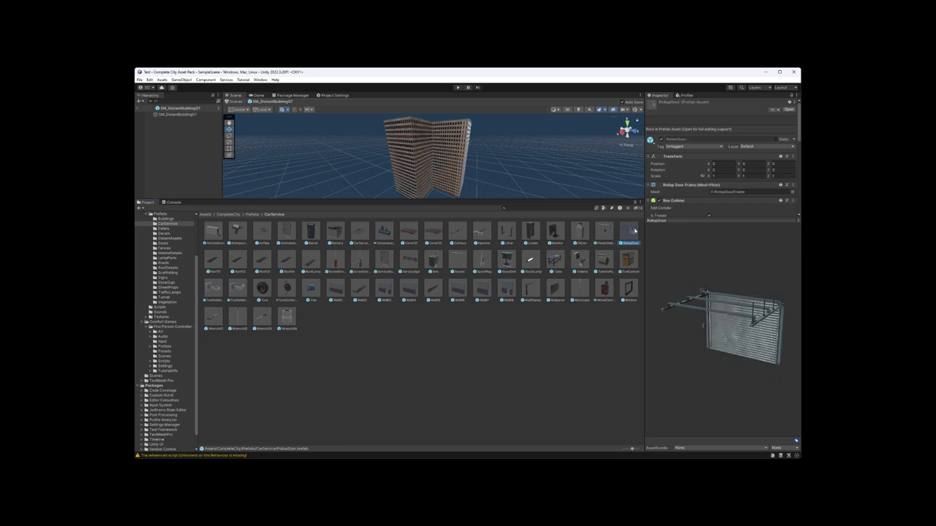
Preview the second row of CarService prefabs from the roof pieces through Sink
key("Right")
key("Right")
key("Right")
key("Right")
key("Right")
key("Right")
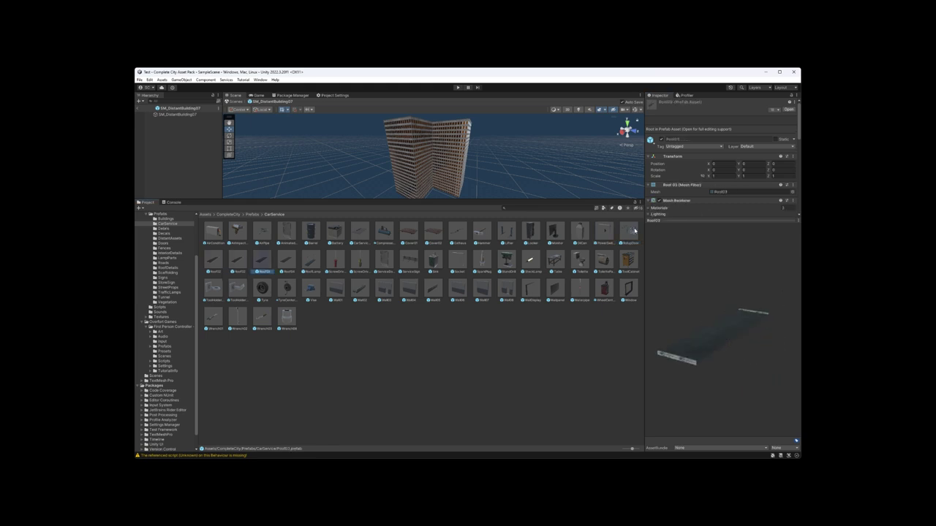
key("Right")
key("Right")
key("Right")
key("Right")
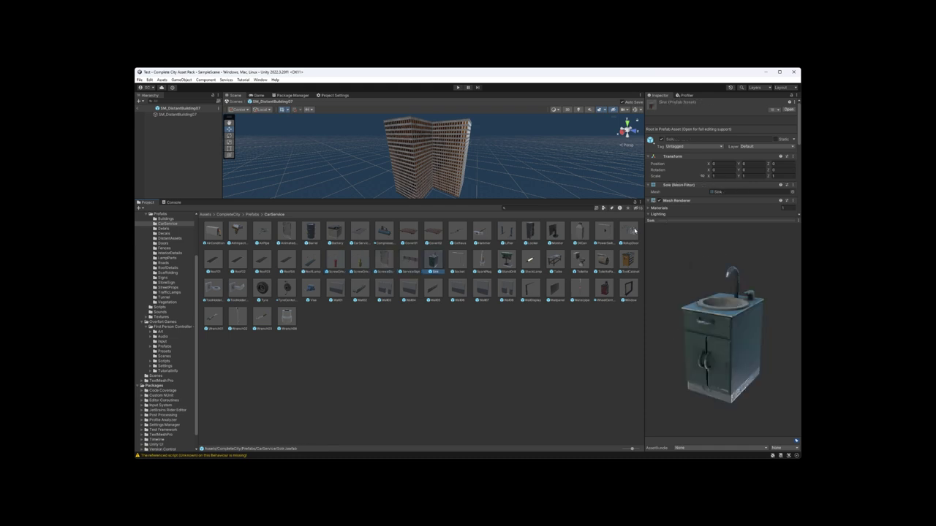
Open the Sink prefab in the Scene view, then preview the Socket prefab from its front side
double_click(433, 260)
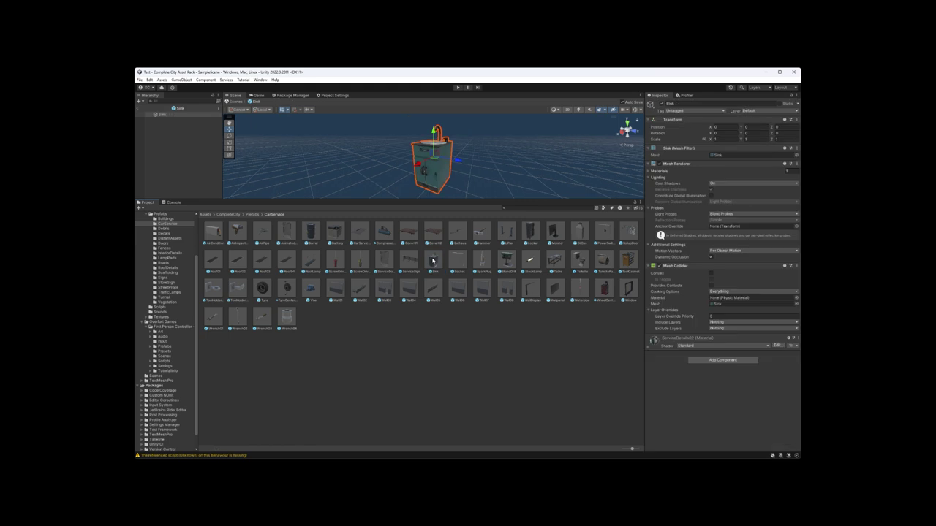
left_click(453, 262)
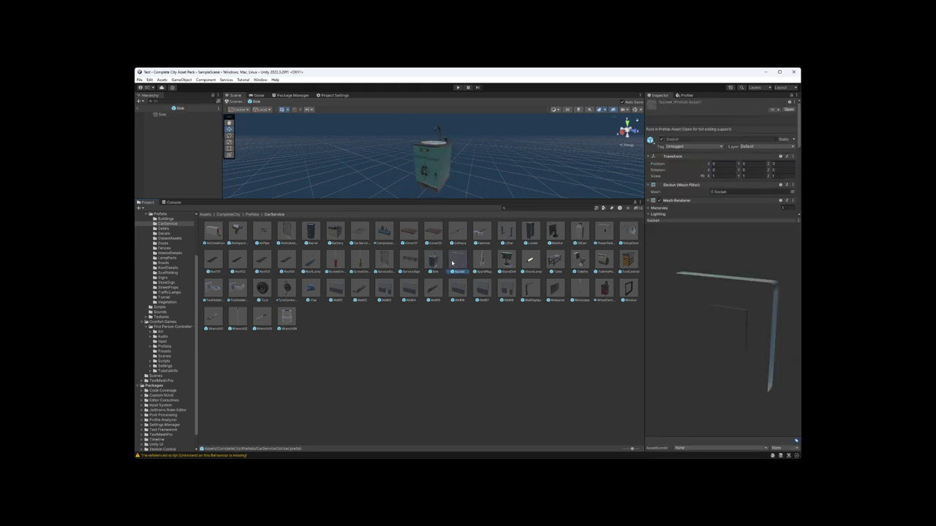
left_click_drag(732, 303, 601, 310)
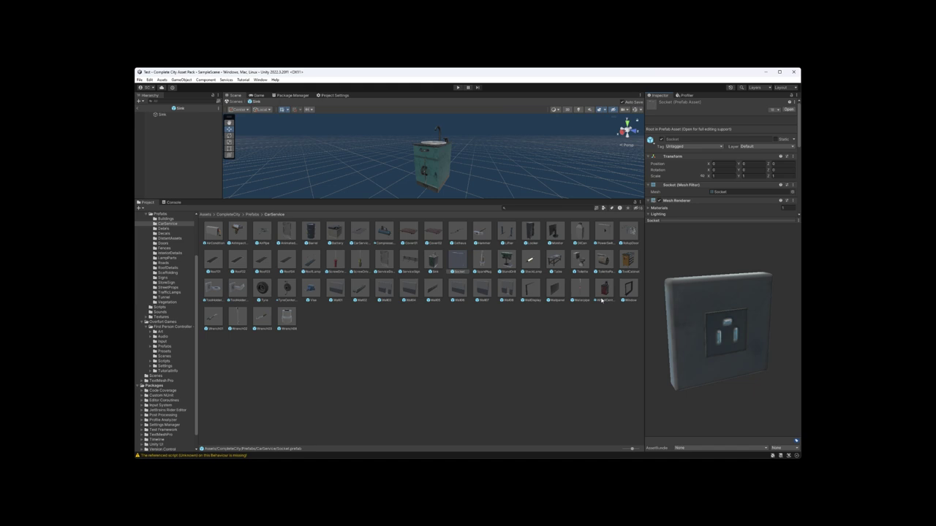
Preview the CarService prefabs from SparkPlug through the toilet paper roll
left_click(481, 260)
key("Right")
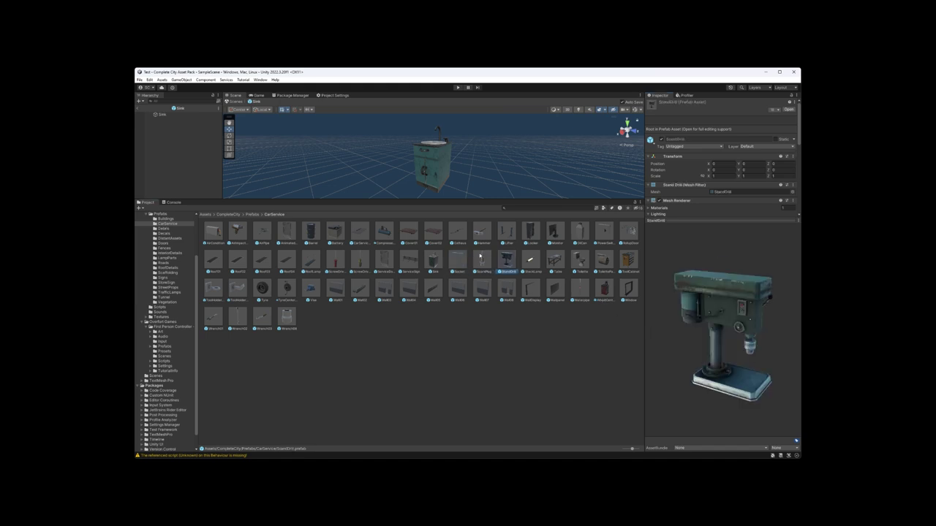
key("Right")
key("Right")
key("Right")
key("Right")
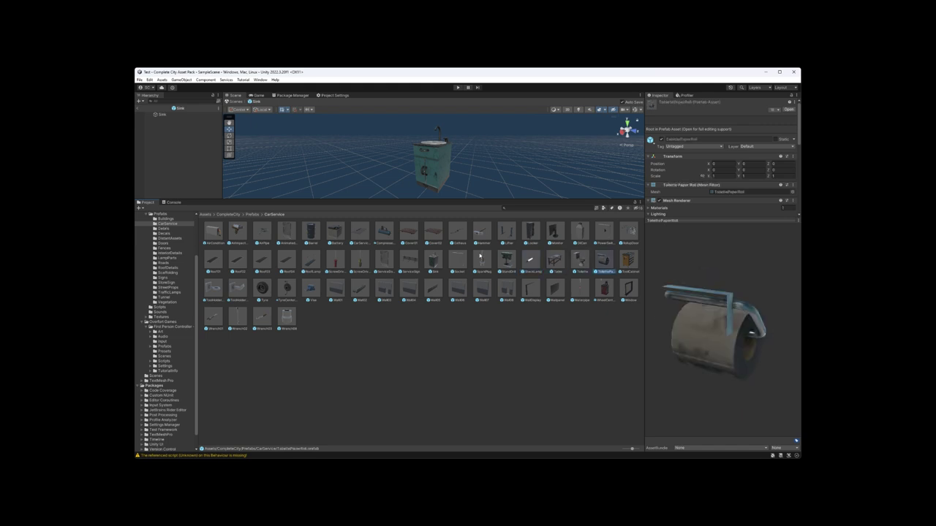
Preview the tool cabinet, compare the two tool holders, and continue through the tyre to TyreCentering
key("Right")
key("Right")
key("Right")
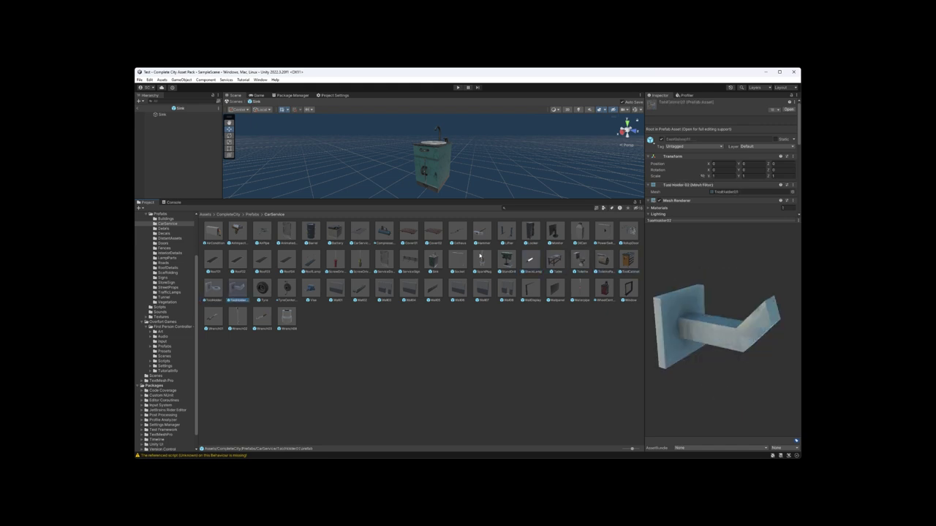
key("Right")
key("Left")
key("Left")
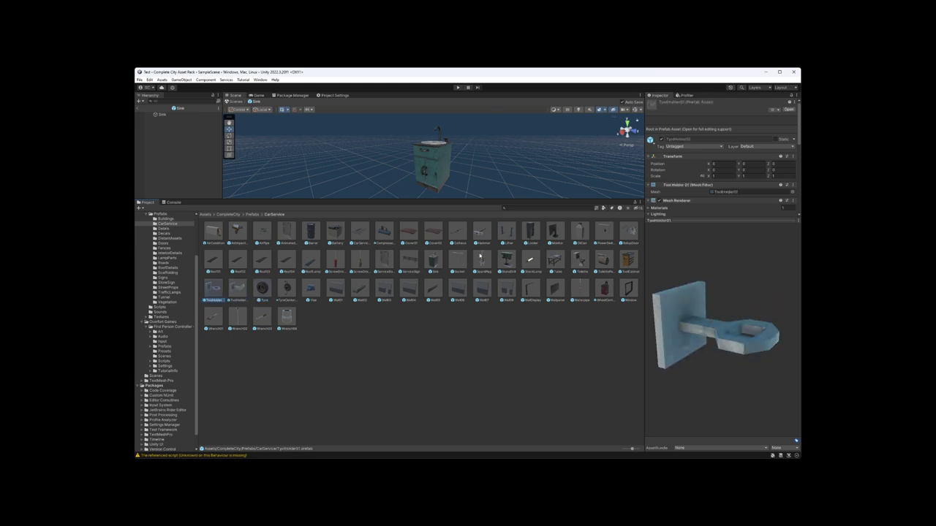
key("Right")
key("Left")
key("Right")
key("Right")
key("Right")
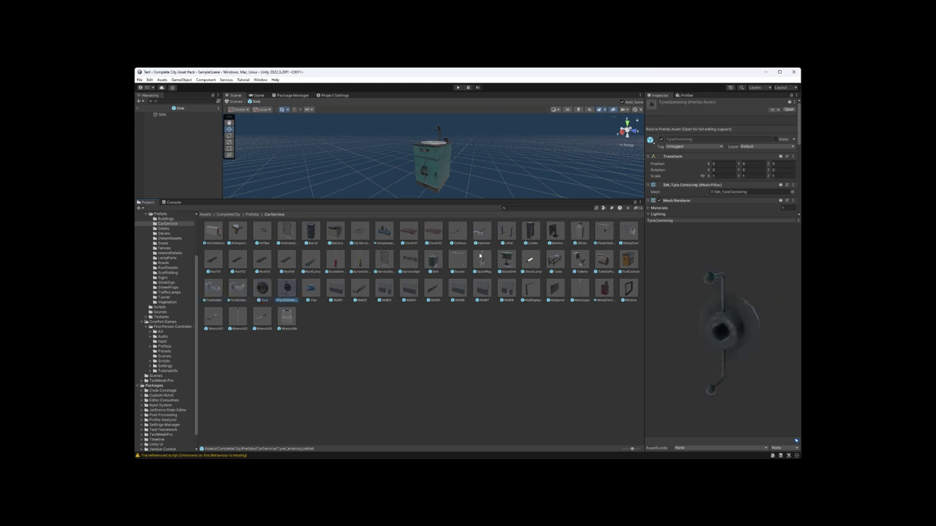
Preview the vise and the first wall prefabs, stepping back and forth between them, ending on Wall01
key("Right")
key("Right")
key("Right")
key("Right")
key("Left")
key("Left")
key("Left")
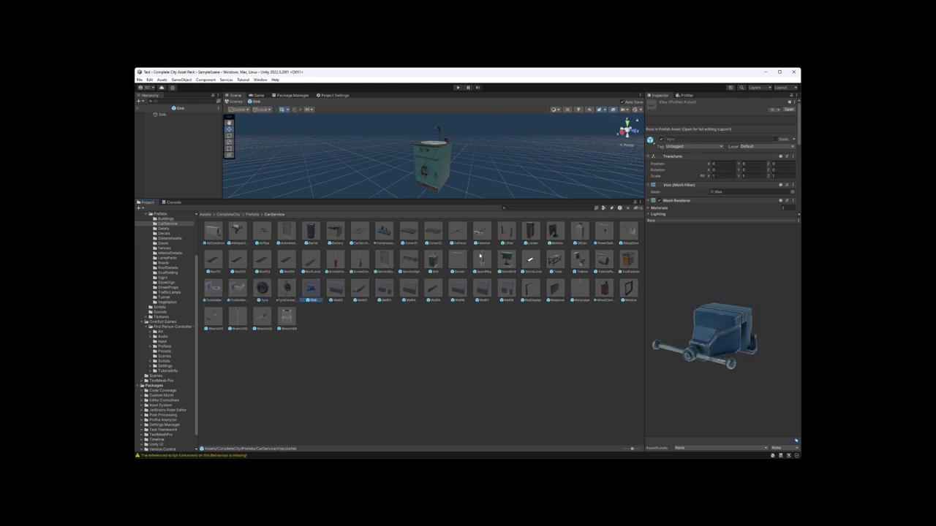
key("Left")
key("Right")
key("Right")
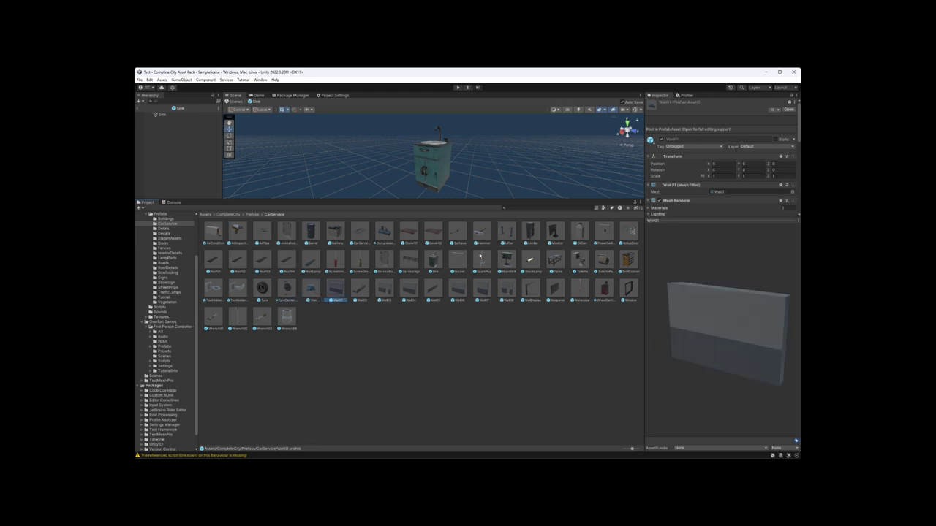
Preview Wall02 from another angle, then view Wall04 and Wall05
key("Right")
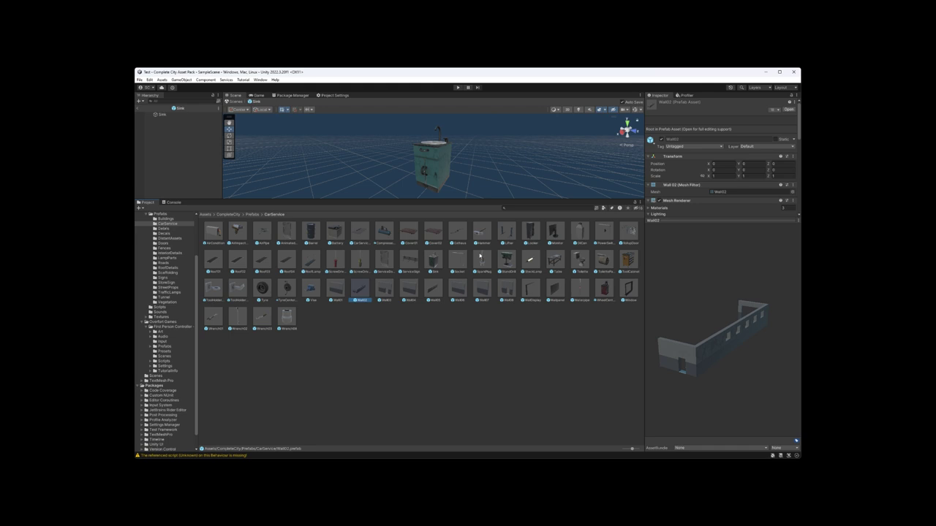
left_click_drag(706, 327, 642, 316)
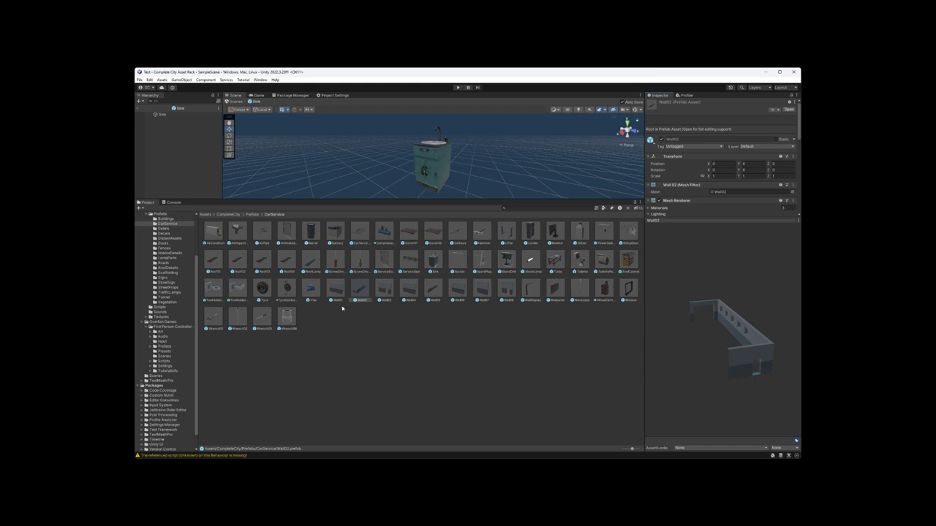
left_click(410, 290)
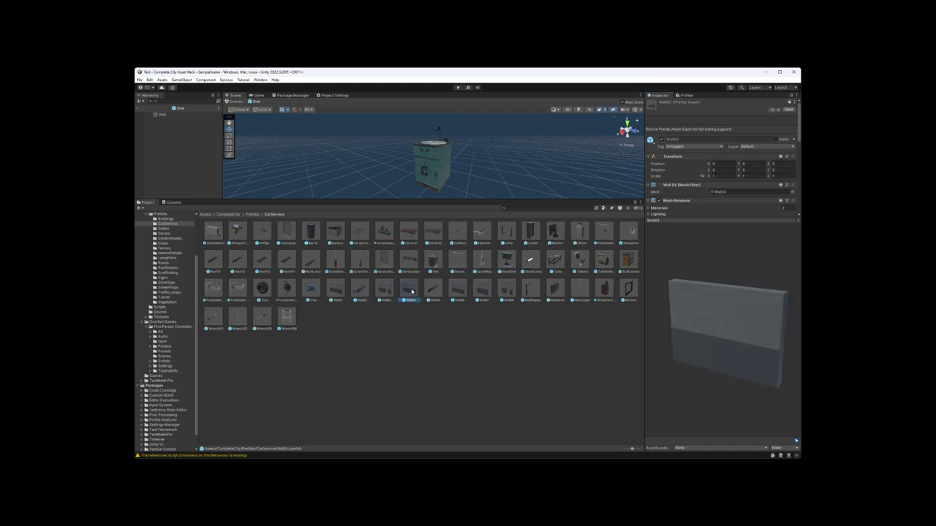
left_click(433, 290)
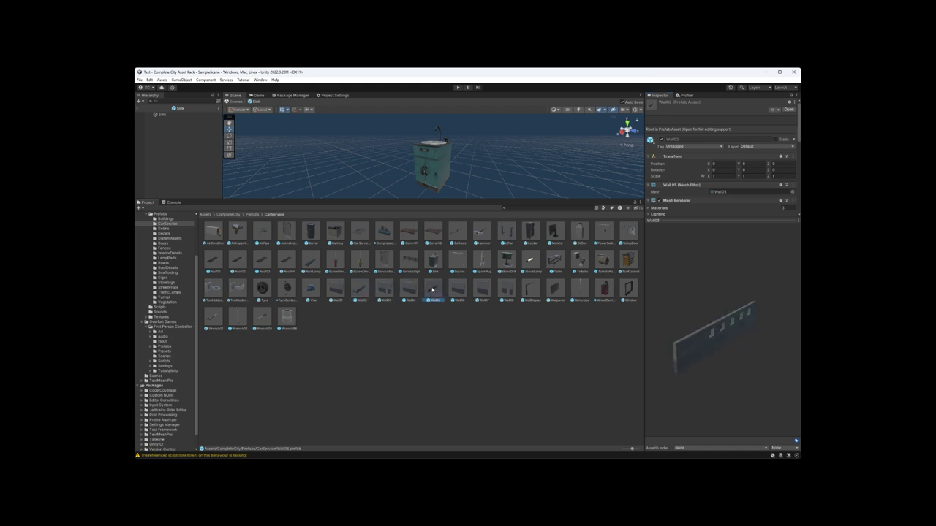
Open the Wall02 and Wall03 prefabs in the Scene view, then preview Wall04 and Wall05
double_click(359, 290)
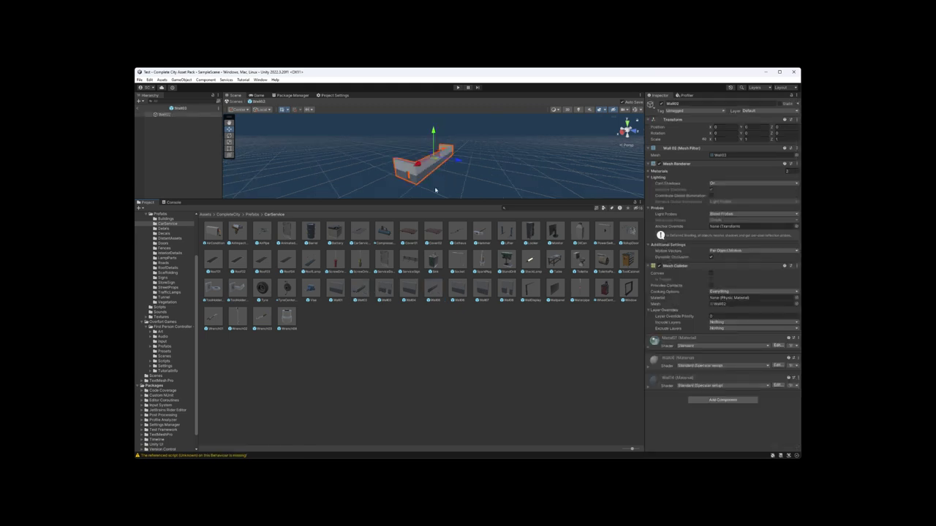
double_click(386, 290)
left_click(410, 290)
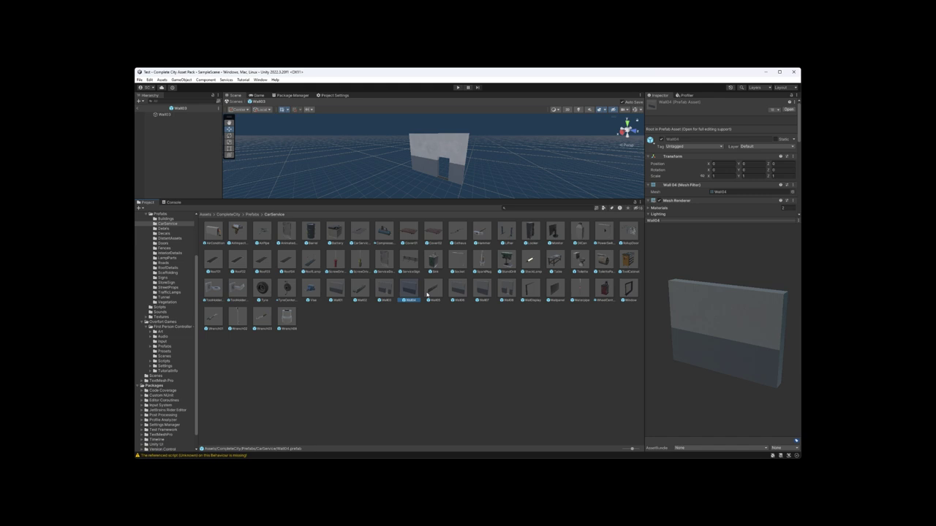
left_click(430, 292)
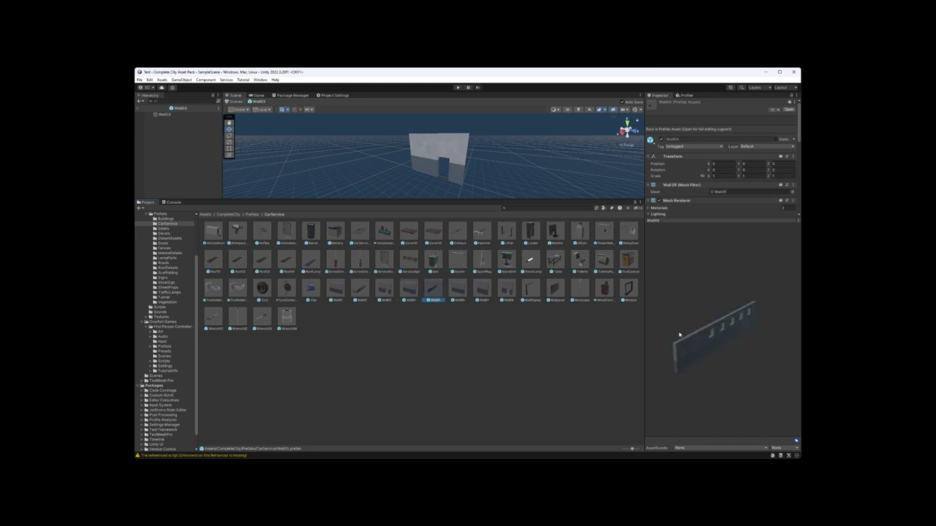
left_click_drag(682, 336, 745, 328)
Preview Wall06 through Wall08 and rotate the WallDisplay preview to show its screen
left_click(452, 291)
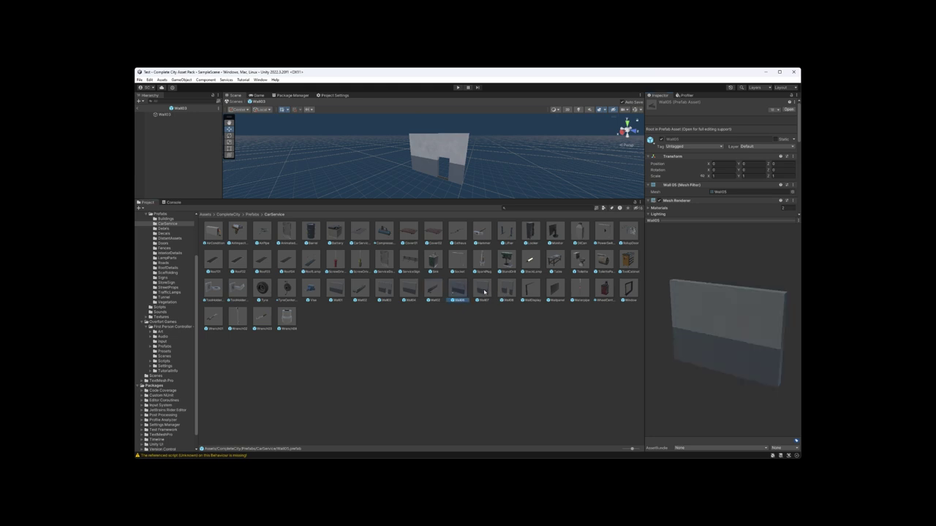
left_click(484, 292)
left_click(507, 291)
left_click(531, 291)
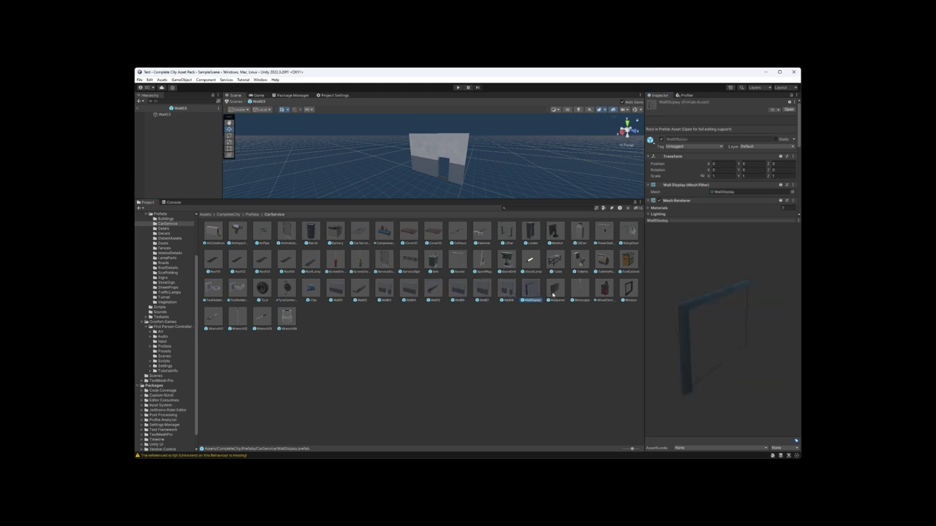
left_click_drag(756, 385, 796, 355)
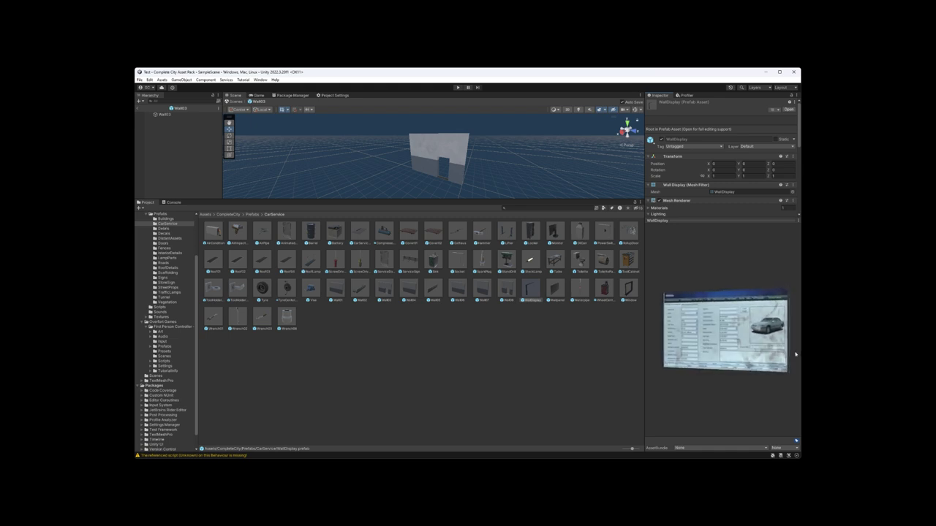
Preview the remaining third-row CarService prefabs from the wall panel through Window
left_click(554, 289)
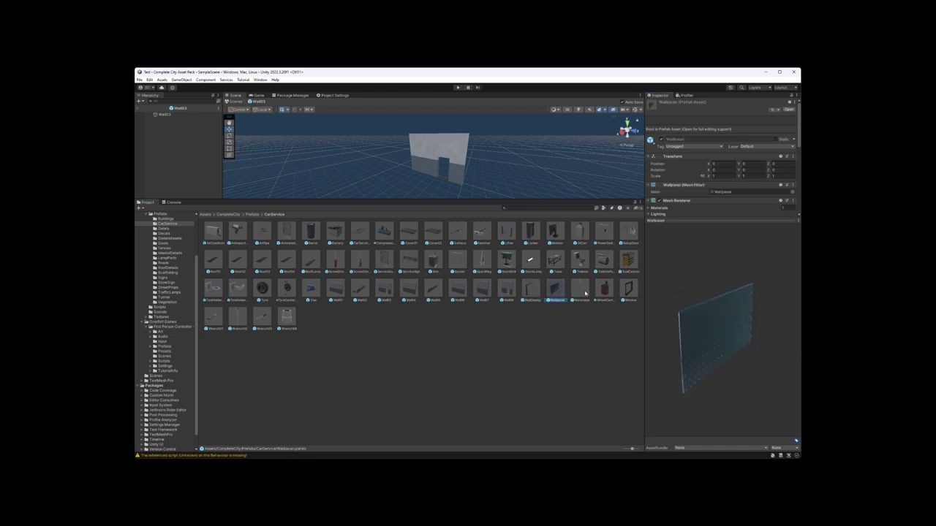
left_click_drag(736, 358, 736, 306)
left_click(580, 290)
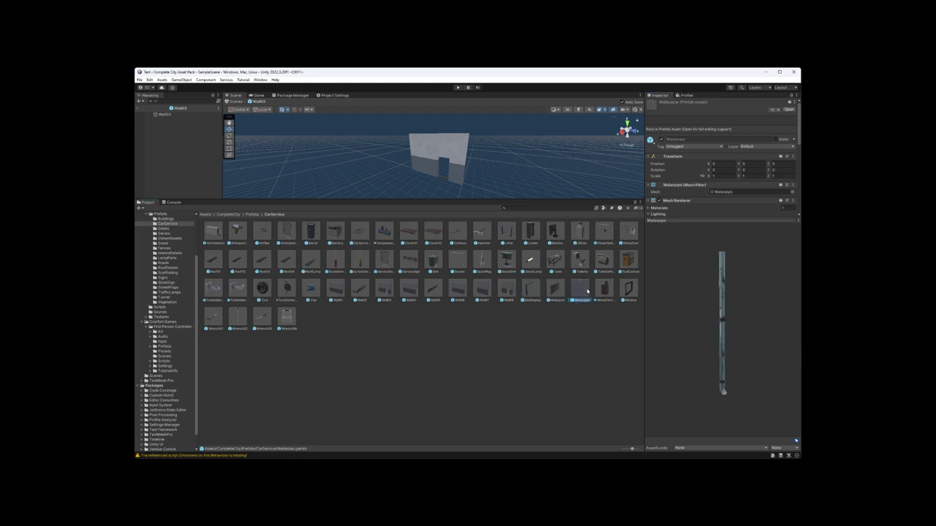
left_click(604, 290)
left_click(628, 291)
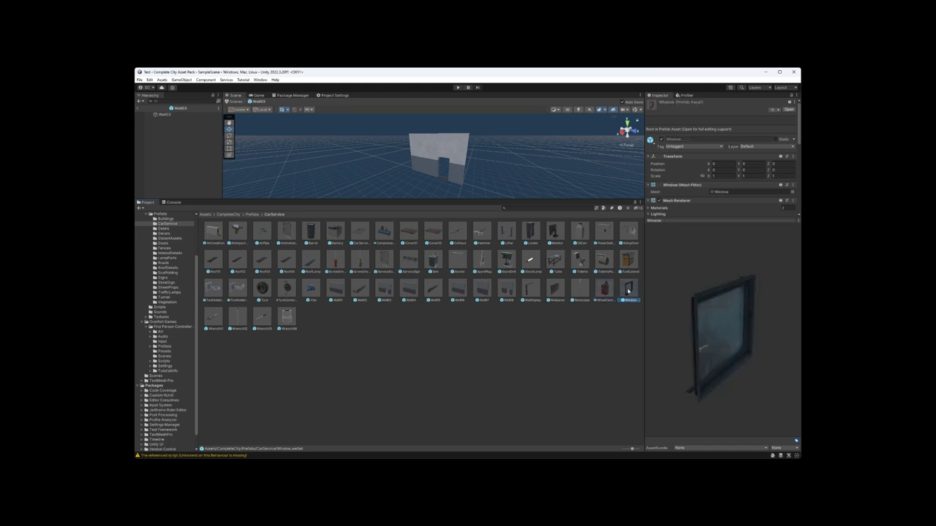
Preview the Wrench01, Wrench02, Wrench03 and WrenchBit prefabs of the CarService folder, leaving nothing selected
left_click(214, 319)
left_click(237, 317)
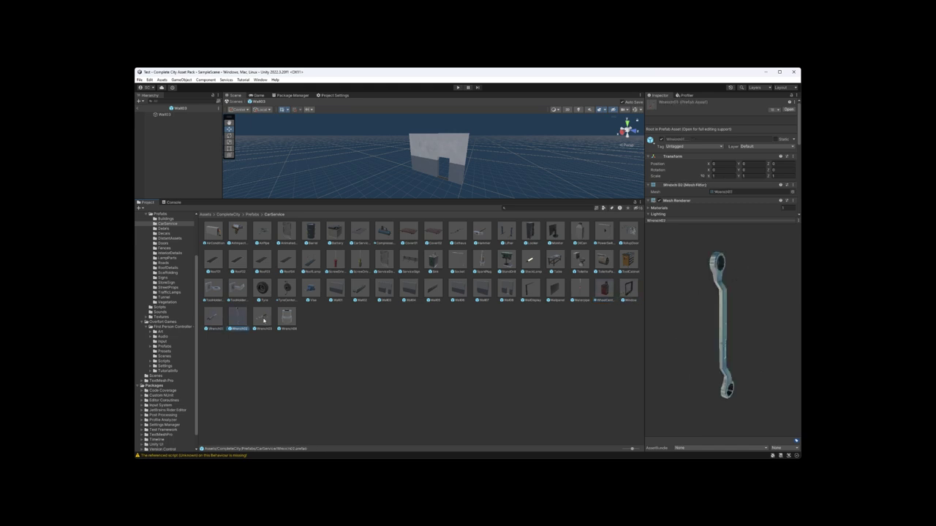
left_click(261, 317)
left_click(288, 320)
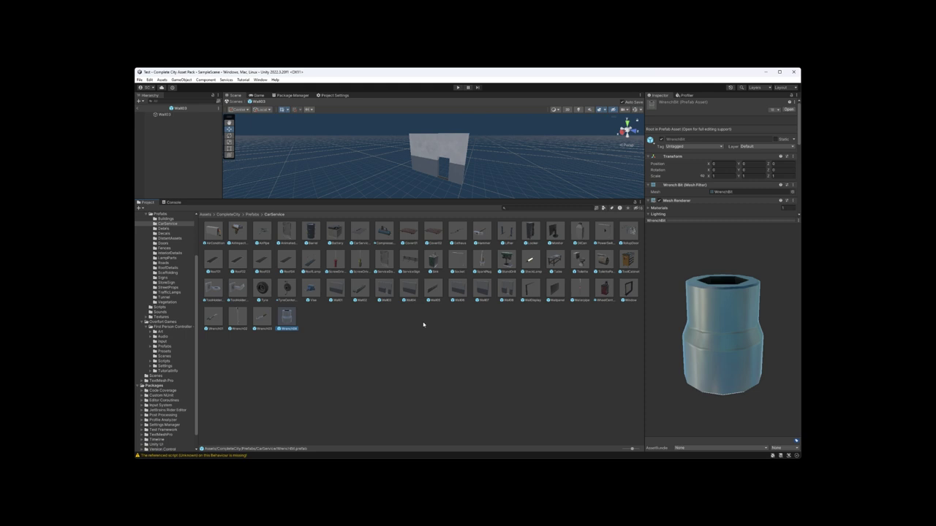
left_click(464, 314)
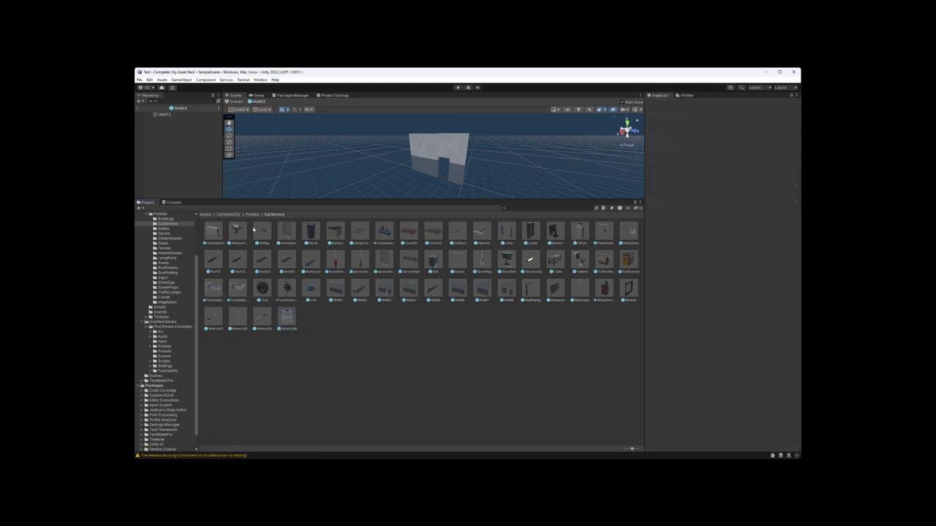
Preview the CarService Wall03 and Wall02 prefabs from another angle
left_click(384, 291)
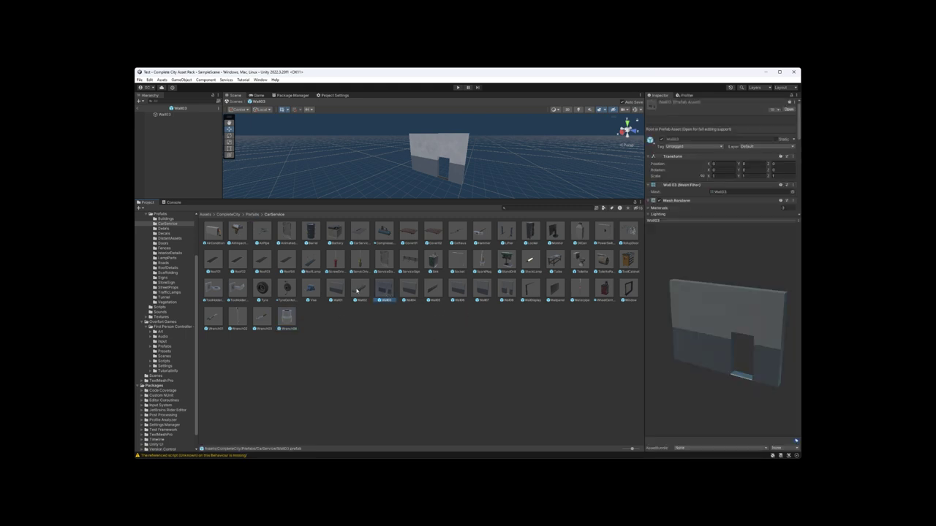
left_click_drag(691, 340, 740, 332)
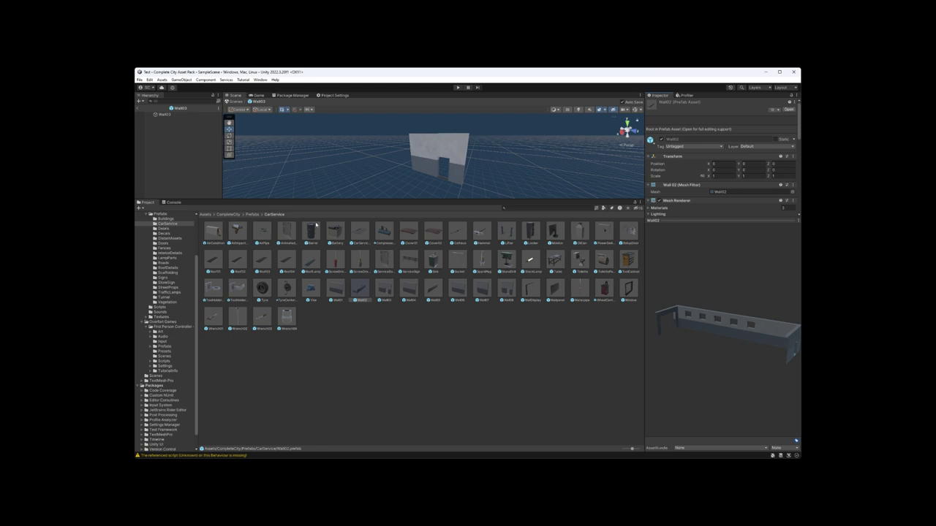
left_click(252, 214)
double_click(214, 232)
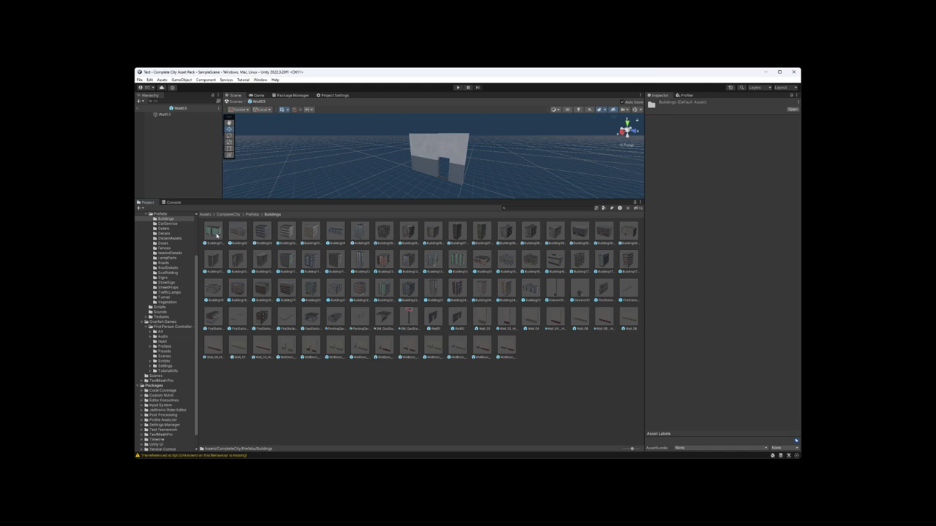
left_click(249, 214)
double_click(238, 231)
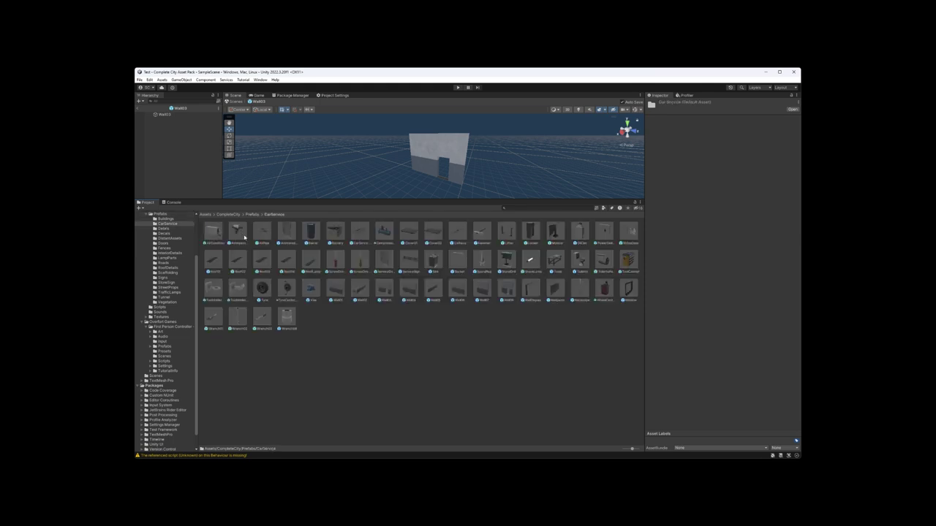
Open the Wall05 and Wall02 prefabs in the Scene view, then rotate Wall02's asset preview to show its door end
double_click(435, 293)
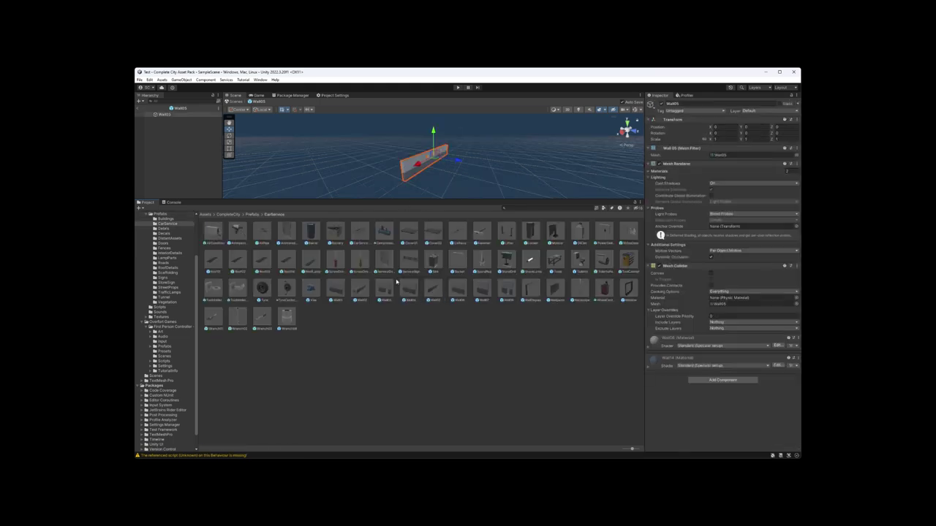
double_click(359, 292)
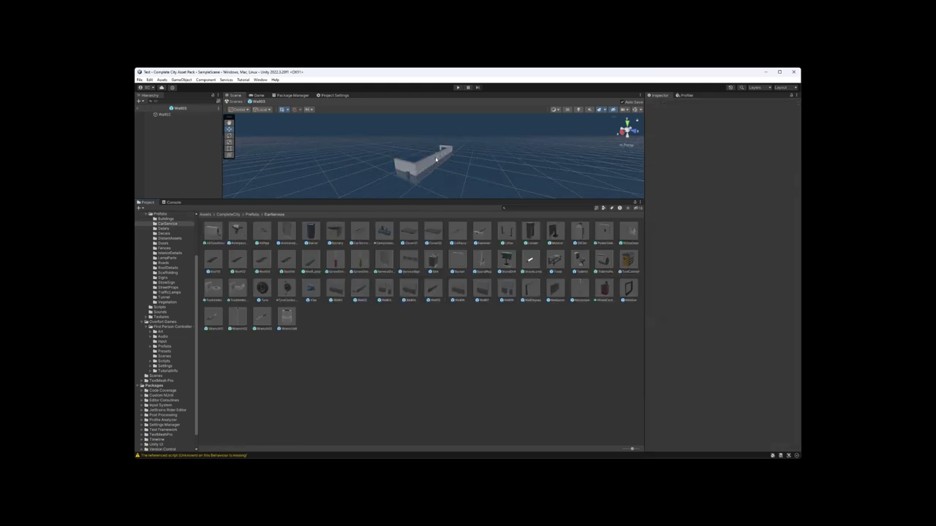
left_click(436, 160)
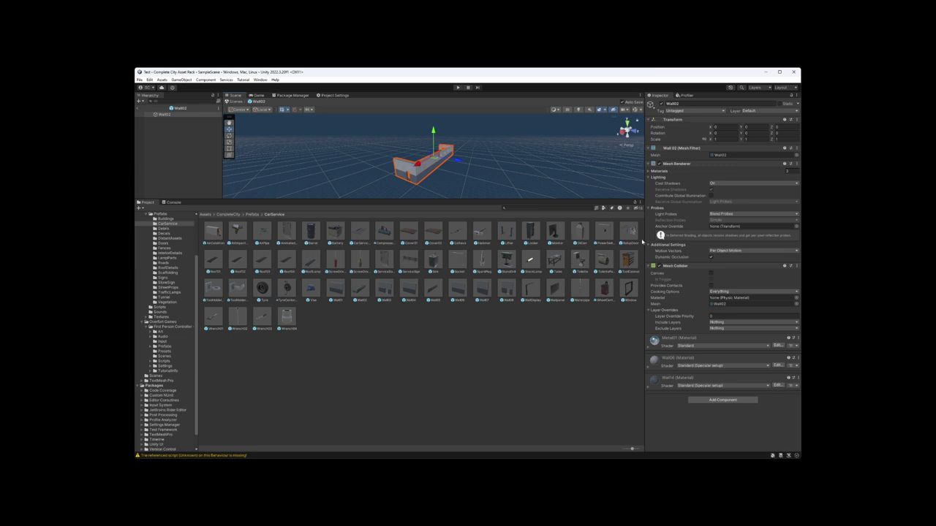
left_click(356, 292)
mouse_move(696, 320)
left_mouse_down()
mouse_move(704, 335)
mouse_move(748, 324)
mouse_move(692, 318)
left_mouse_up()
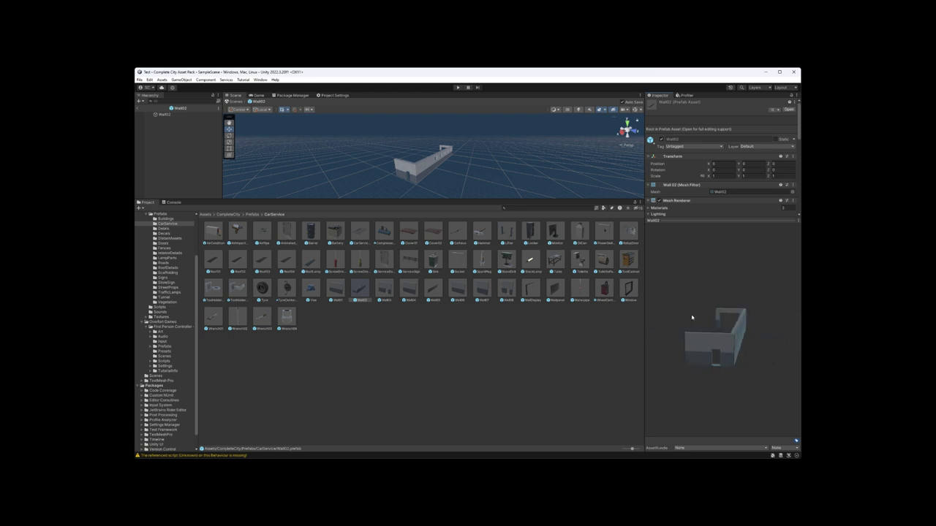
Go to the Buildings prefab folder and preview Building01_01 from several angles
left_click(251, 214)
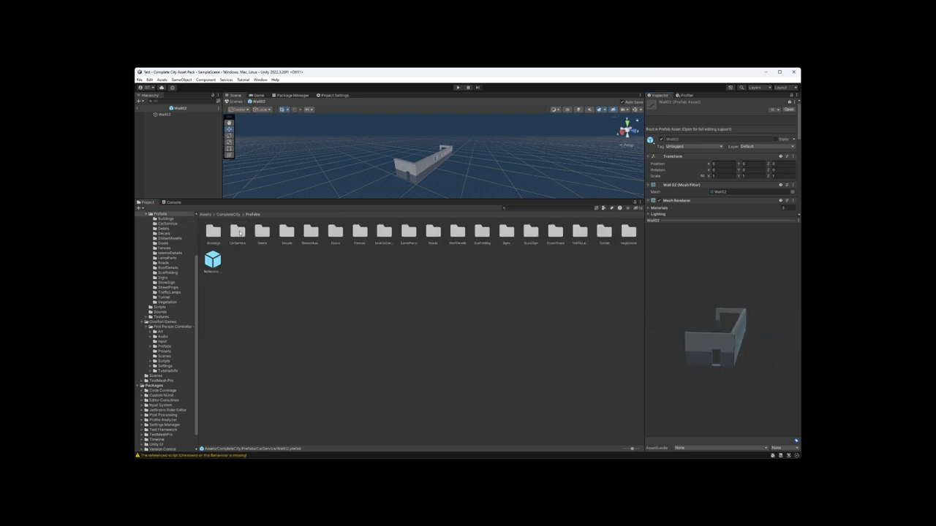
double_click(215, 231)
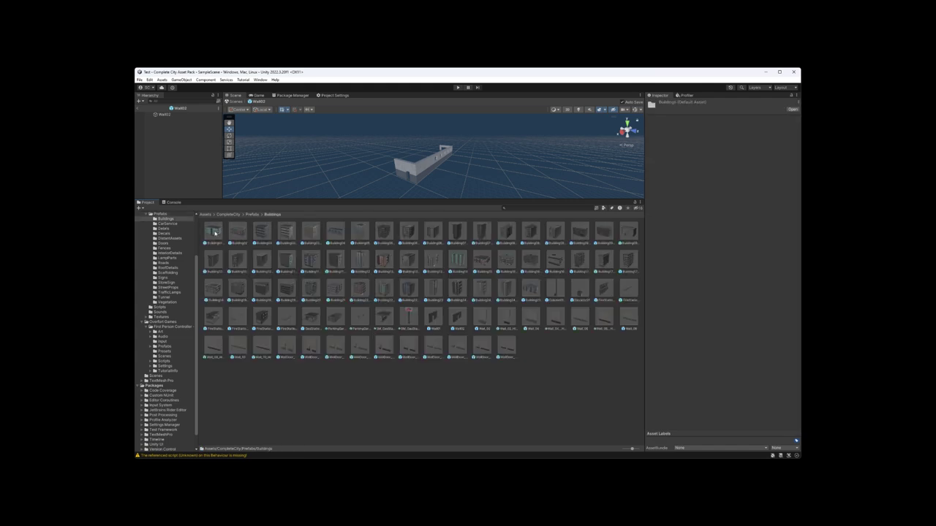
left_click(214, 232)
left_click_drag(756, 351, 679, 315)
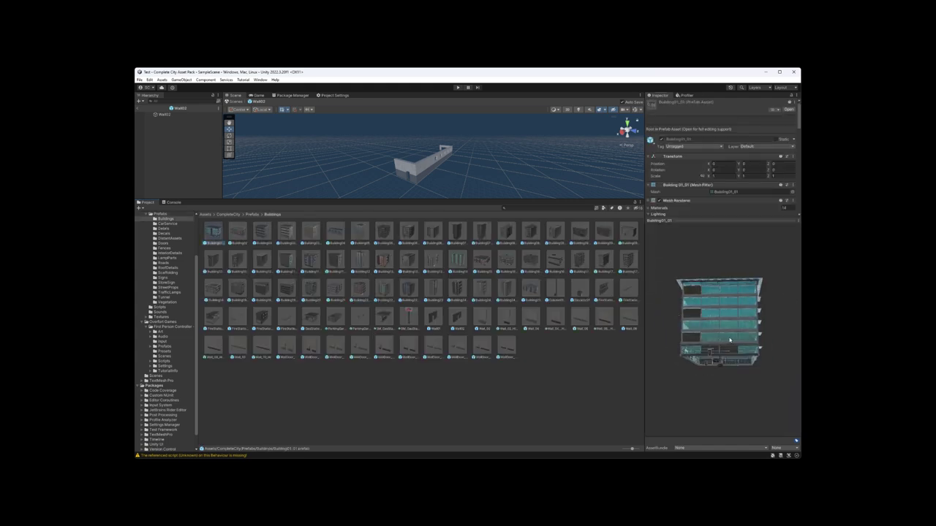
left_click_drag(729, 340, 754, 329)
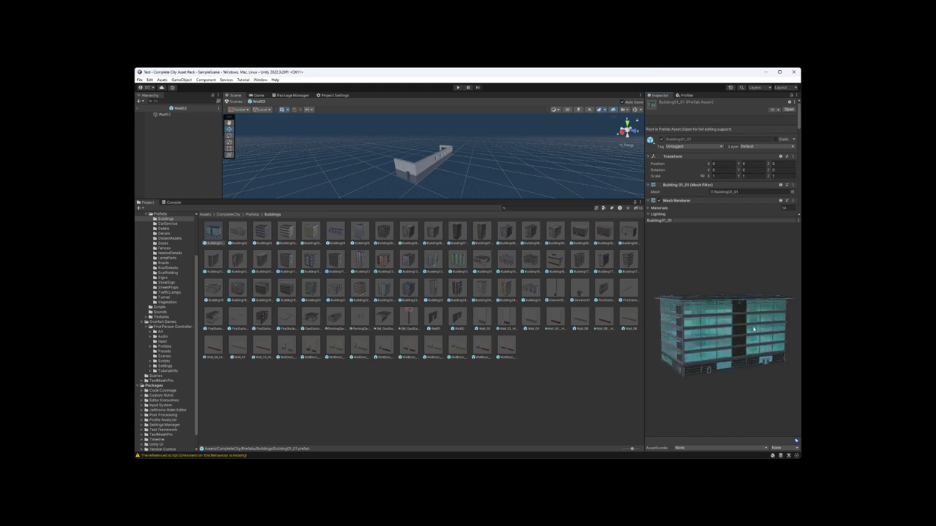
Open the Building01_01 prefab in the Scene view and examine its interior with the stairs and elevators
double_click(212, 232)
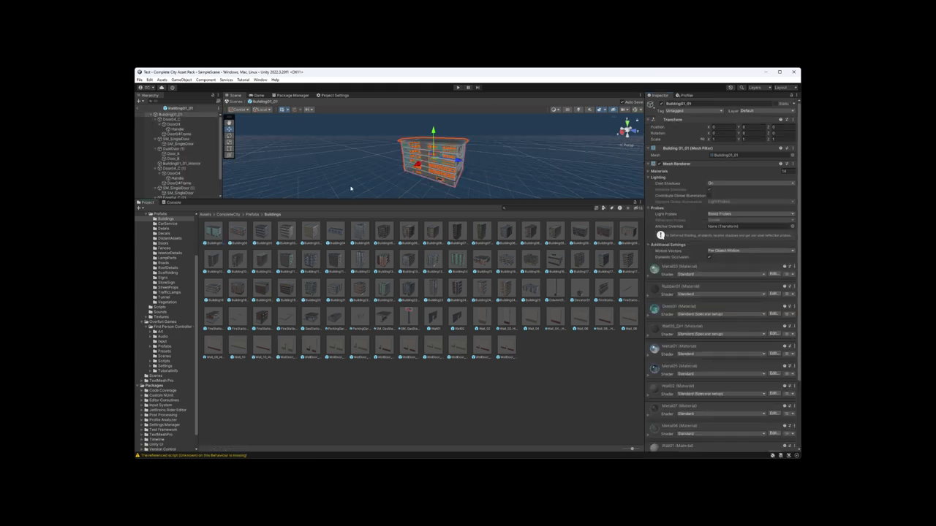
scroll(427, 168, "up", 6)
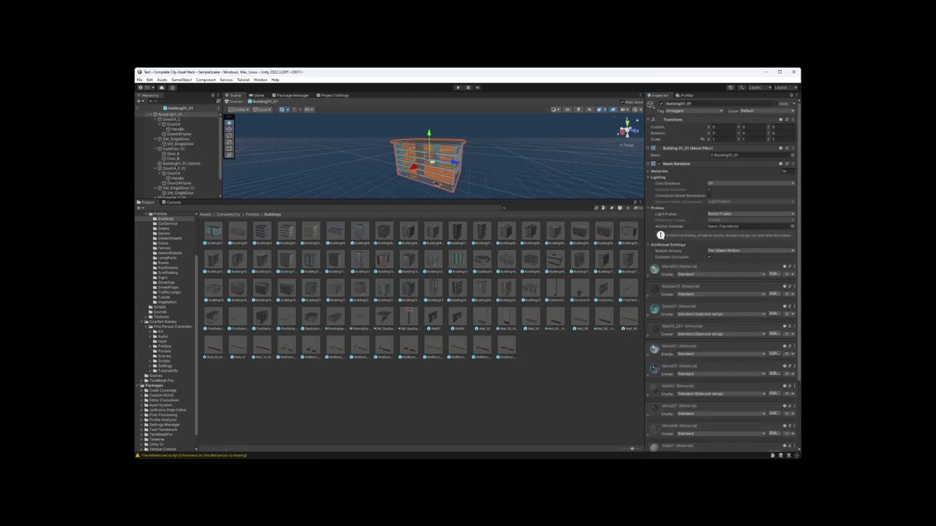
right_click_drag(467, 163, 248, 119)
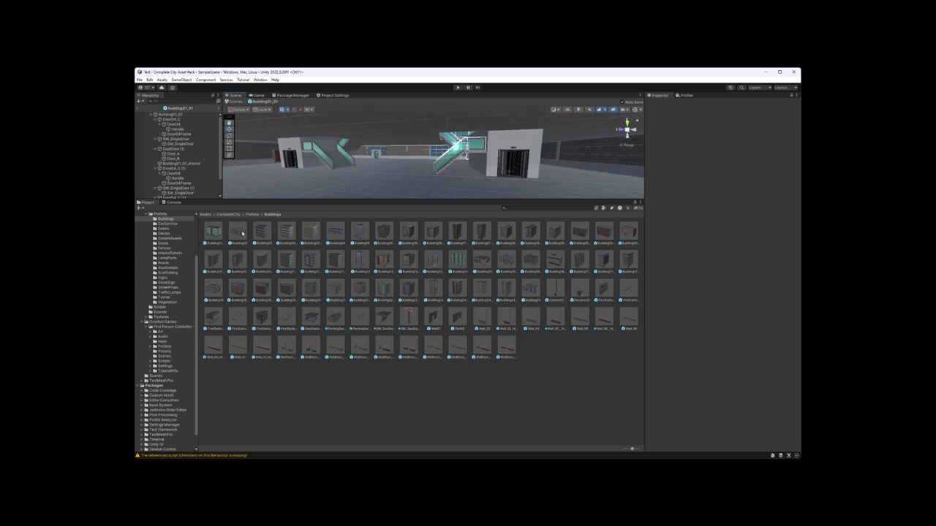
Open the Building02 prefab in the Scene view and examine its ground-floor interior and facade
left_click(238, 232)
double_click(242, 234)
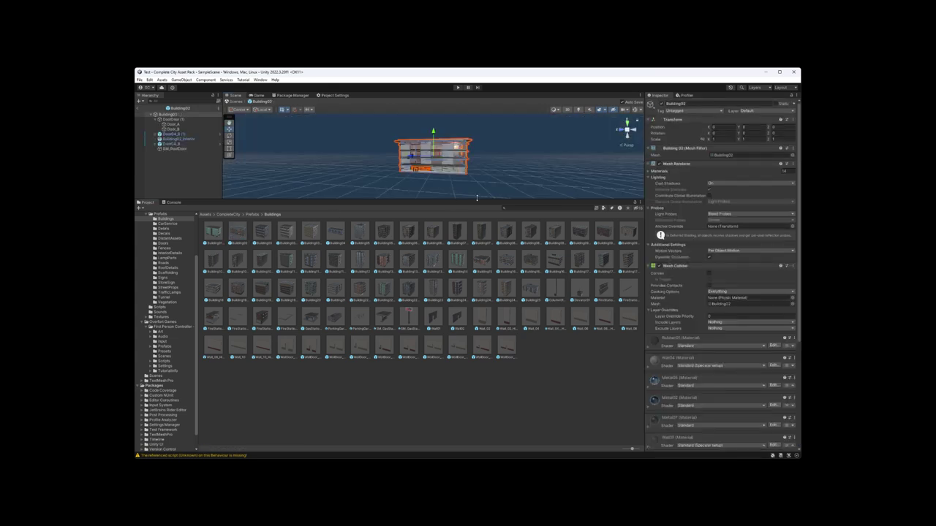
left_click(476, 170)
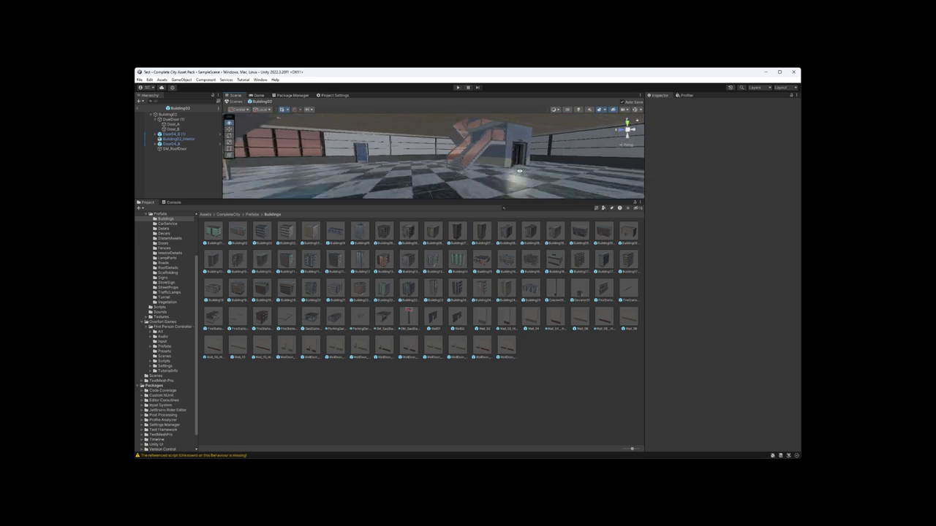
mouse_move(519, 171)
right_mouse_down()
mouse_move(473, 168)
mouse_move(510, 182)
right_mouse_up()
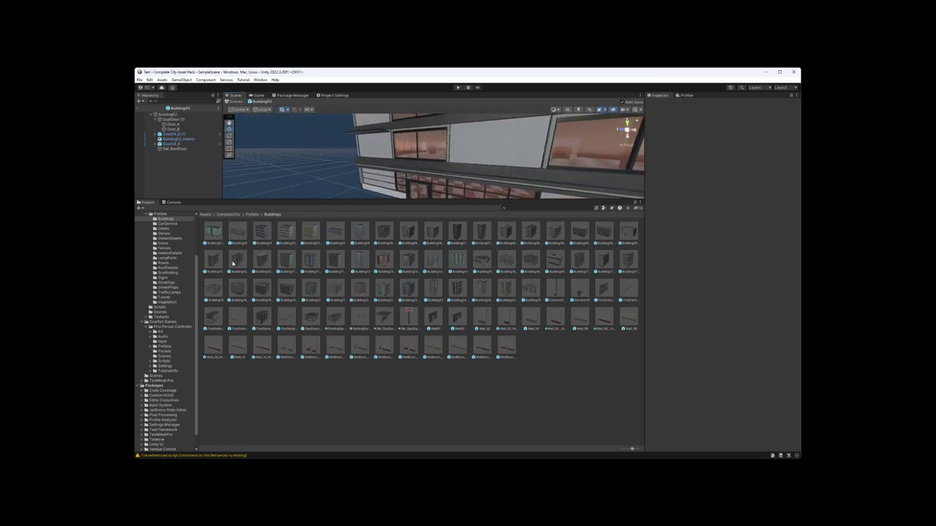
Preview Building01_01, Building02, Building03 and Building03's V2 and V3 variants, rotating the Building03 previews
left_click(214, 233)
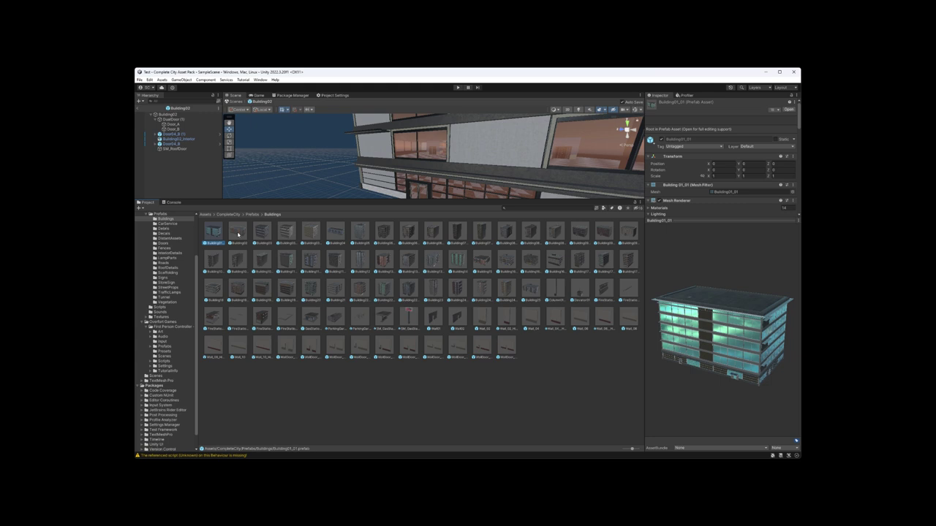
left_click(238, 234)
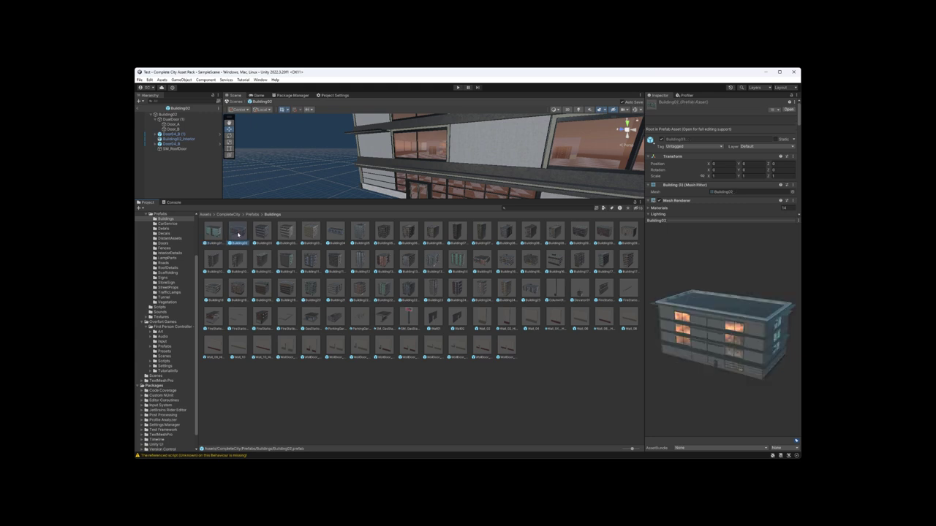
left_click(256, 234)
left_click_drag(751, 320, 725, 341)
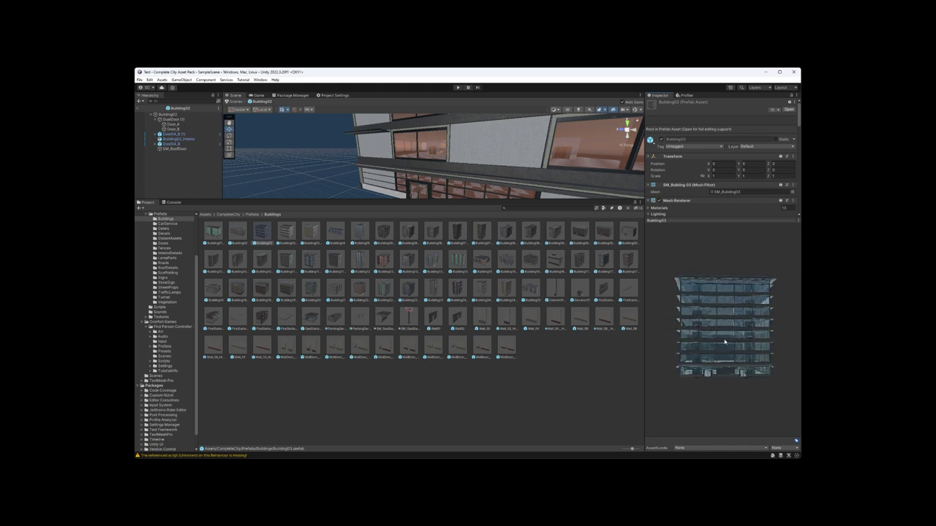
left_click(294, 231)
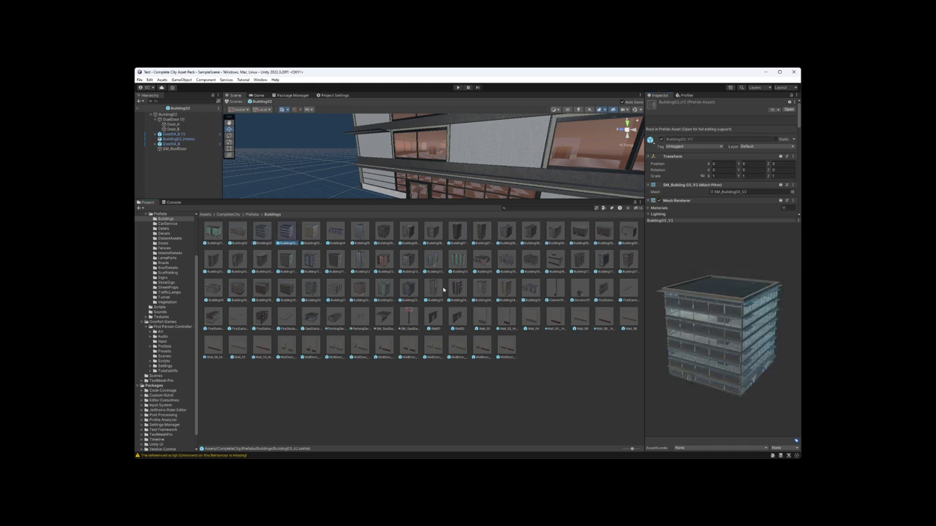
mouse_move(727, 319)
left_mouse_down()
mouse_move(686, 309)
mouse_move(741, 321)
left_mouse_up()
left_click(311, 232)
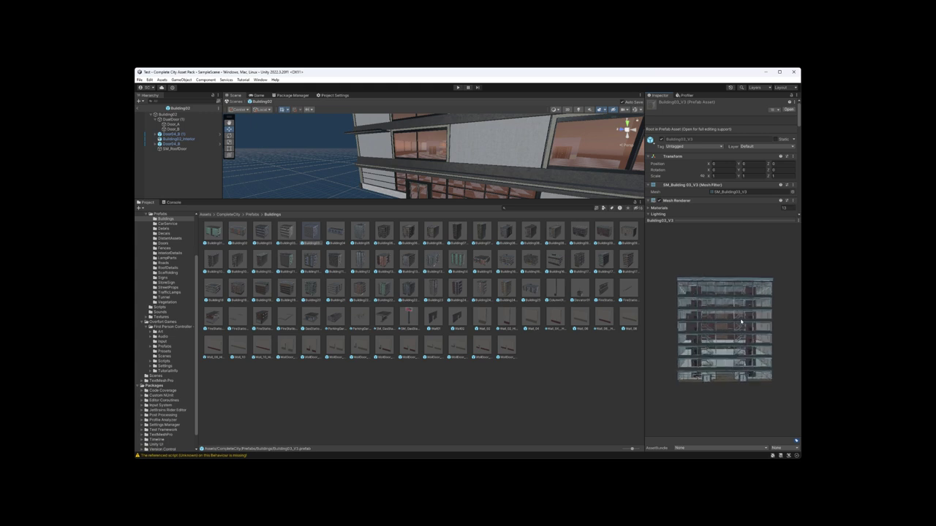
Preview Building04 from the front, then open its prefab in the Scene view and examine the building up close
left_click(341, 241)
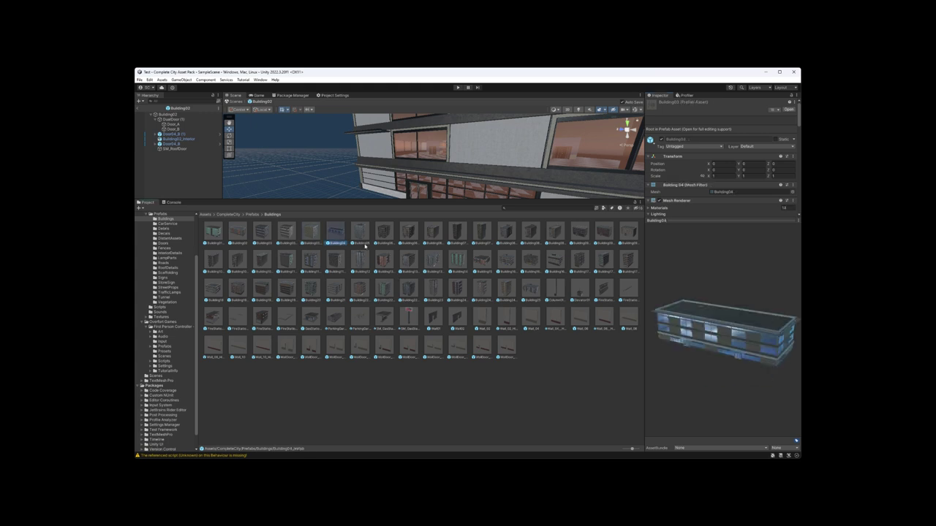
left_click_drag(758, 375, 315, 250)
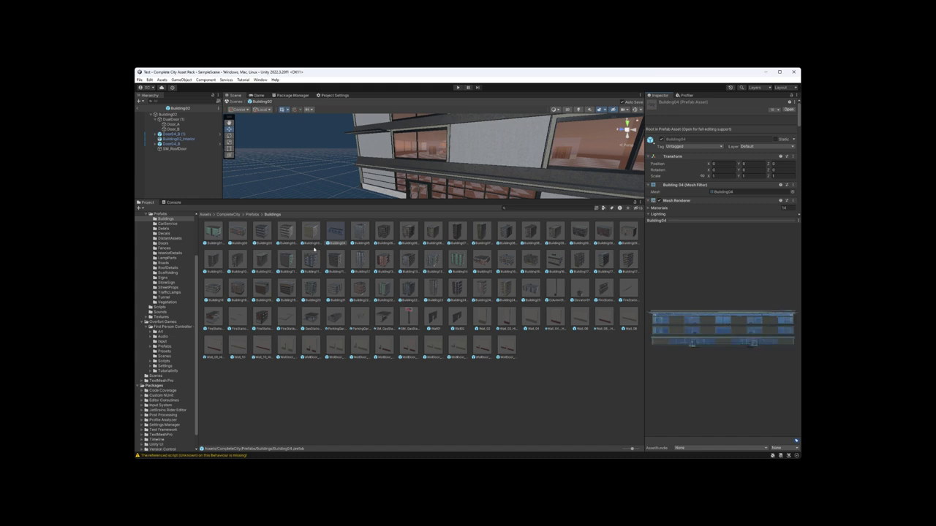
double_click(335, 236)
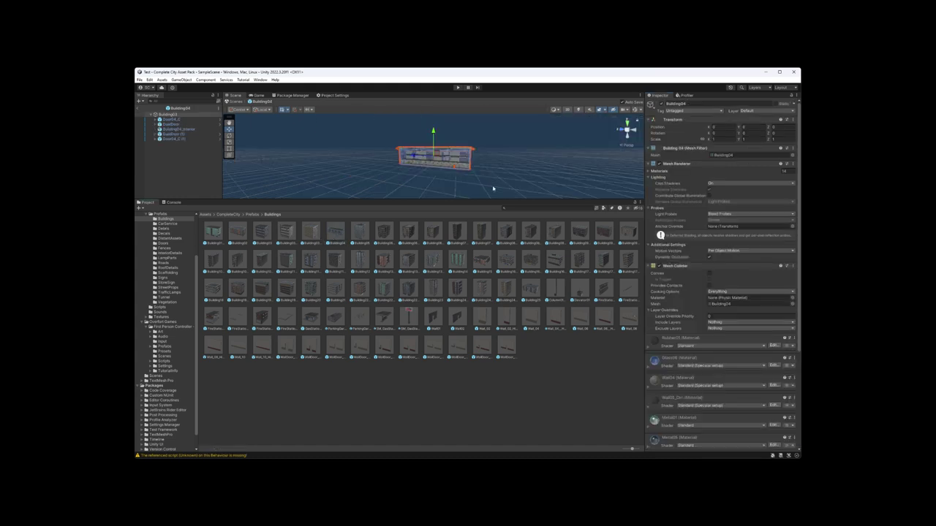
right_click_drag(493, 188, 361, 164)
left_click(539, 188)
scroll(513, 180, "up", 5)
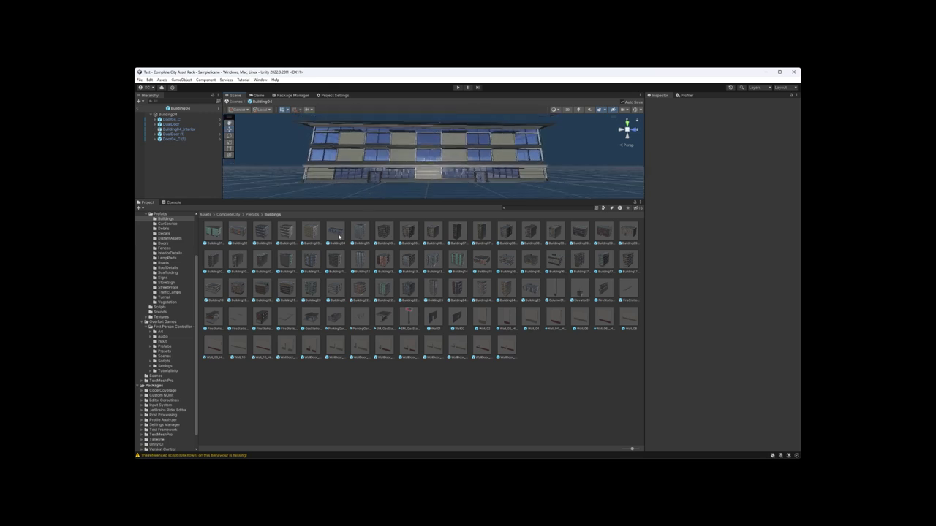
Preview the Building05 prefab from the front, then preview Building06_V1
left_click(359, 233)
left_click_drag(704, 315, 631, 284)
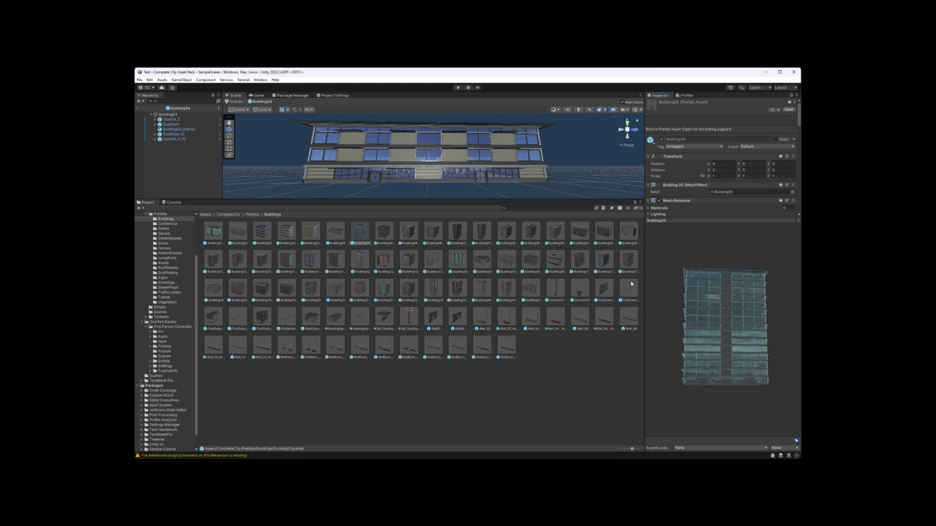
left_click(385, 233)
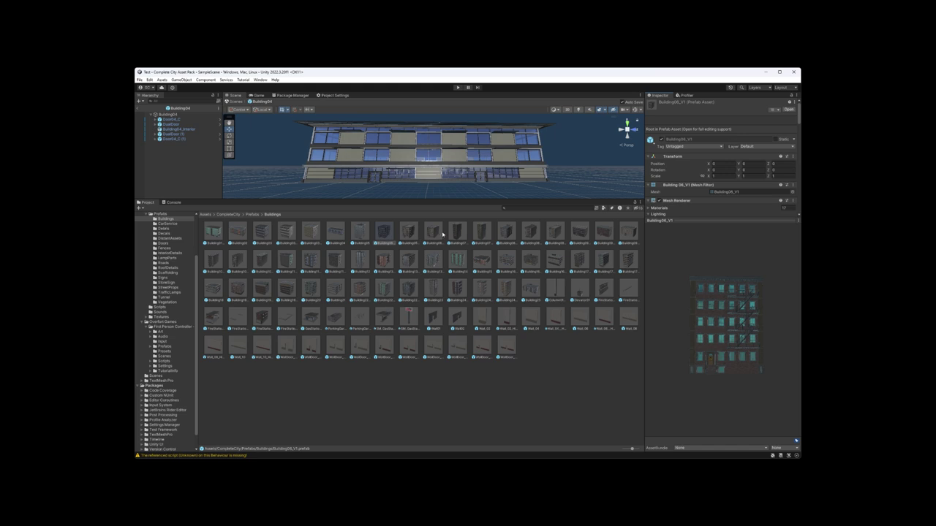
Open the Building06_V1 prefab in the Scene view to examine its brick building, then preview Building06_V2
double_click(387, 233)
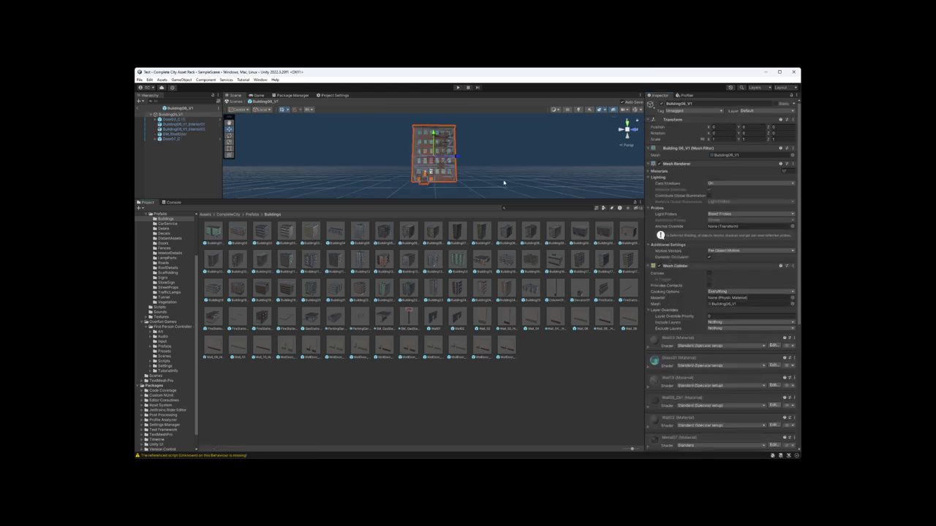
right_click_drag(459, 170, 436, 196)
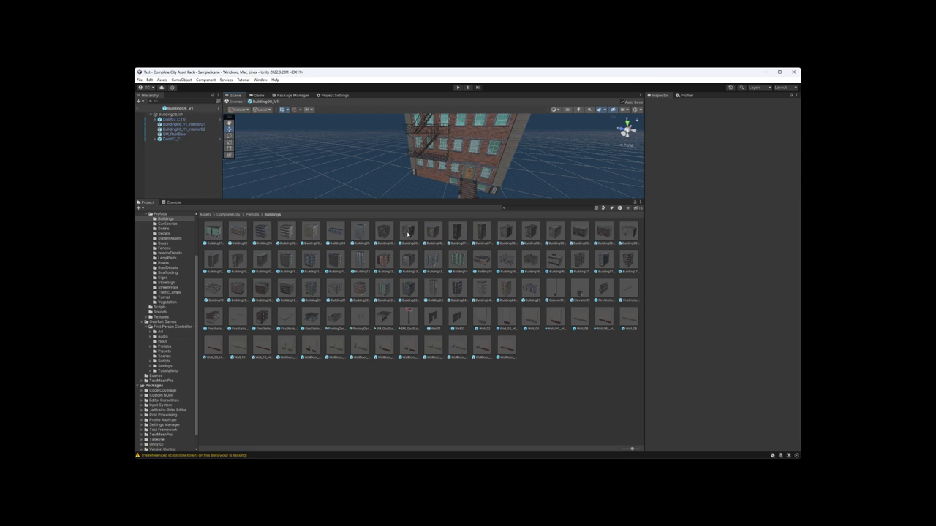
left_click(383, 232)
left_click(410, 233)
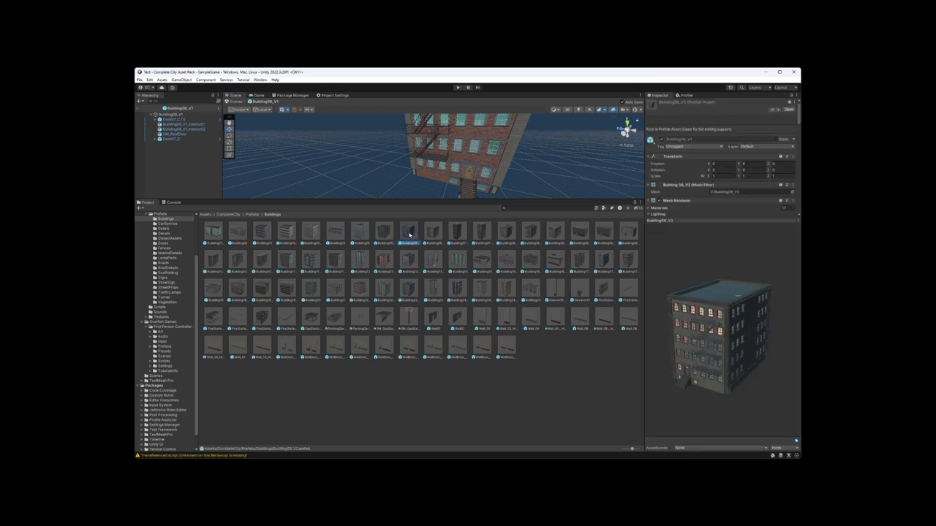
Rotate the Building06_V2 preview to the building's front, then preview and compare the Building06 variants
left_click_drag(737, 378, 671, 332)
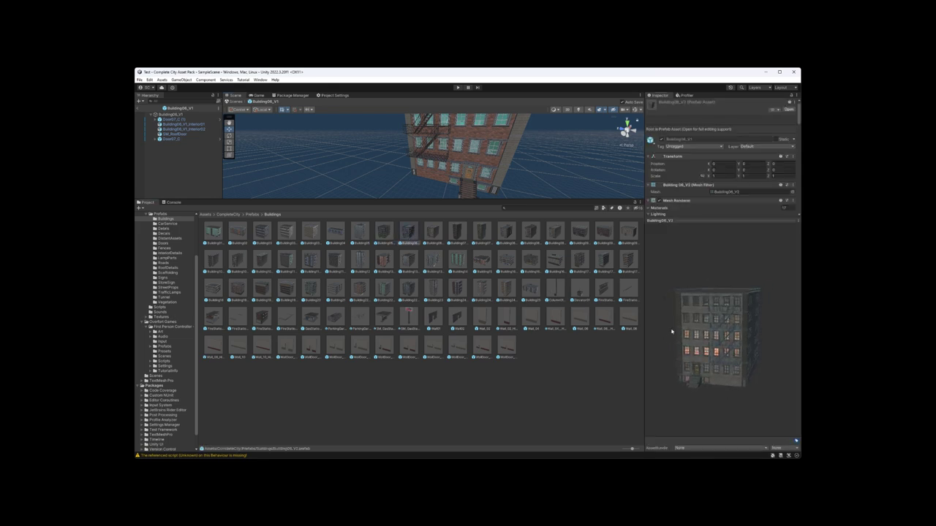
left_click(431, 233)
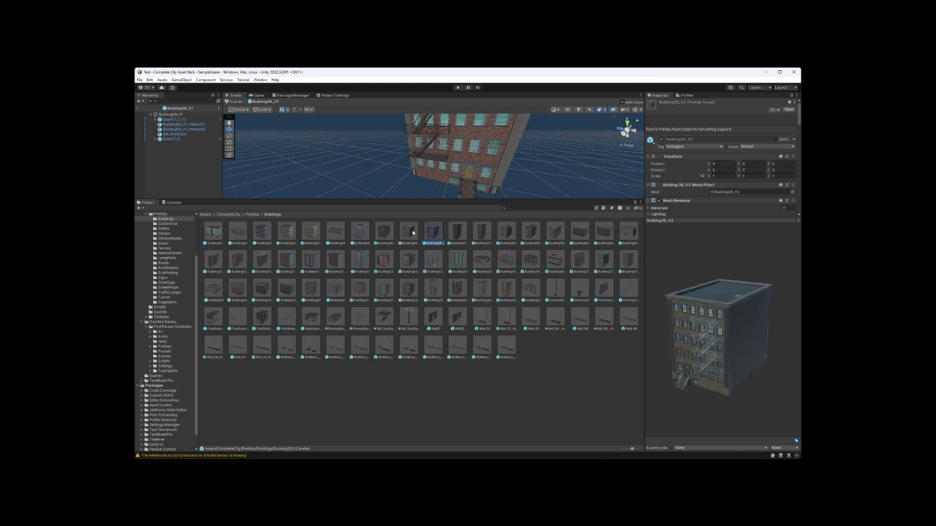
left_click(411, 233)
key("Right")
key("Left")
key("Left")
key("Right")
key("Right")
Preview Building07_V01, open its prefab in the Scene view, and examine the rooftop up close
key("Right")
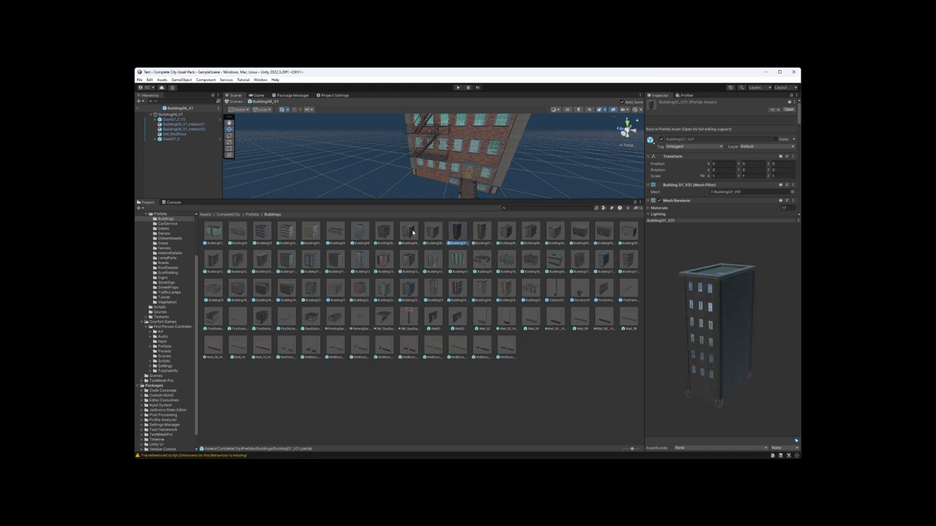
mouse_move(676, 329)
left_mouse_down()
mouse_move(771, 330)
mouse_move(685, 334)
left_mouse_up()
double_click(459, 234)
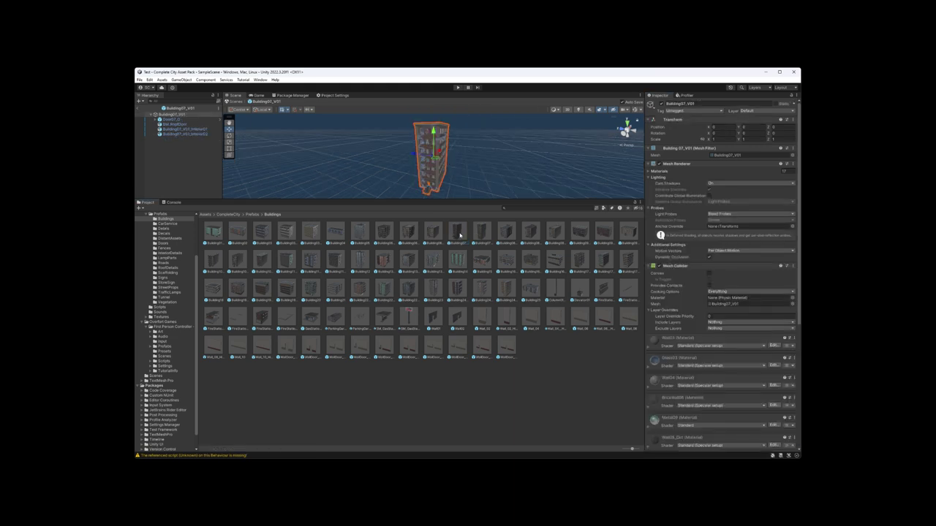
left_click(487, 183)
scroll(497, 158, "up", 10)
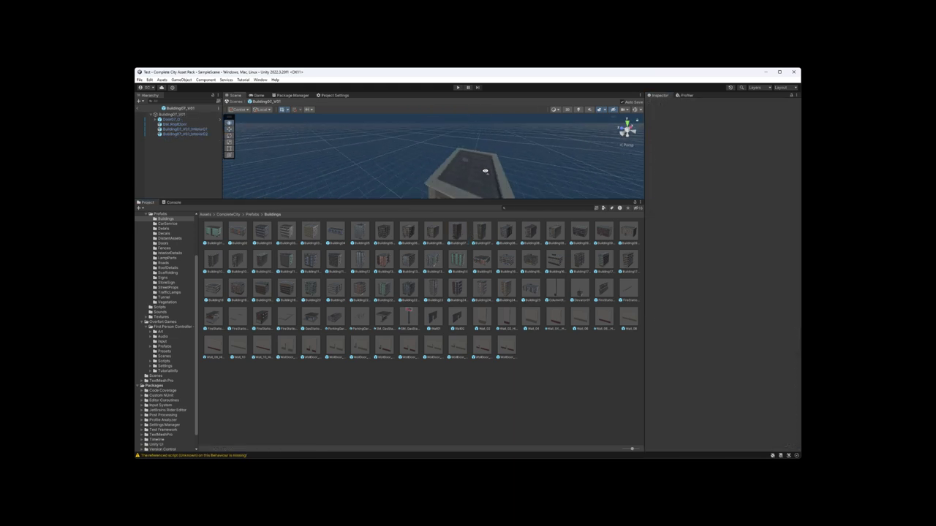
scroll(498, 188, "up", 10)
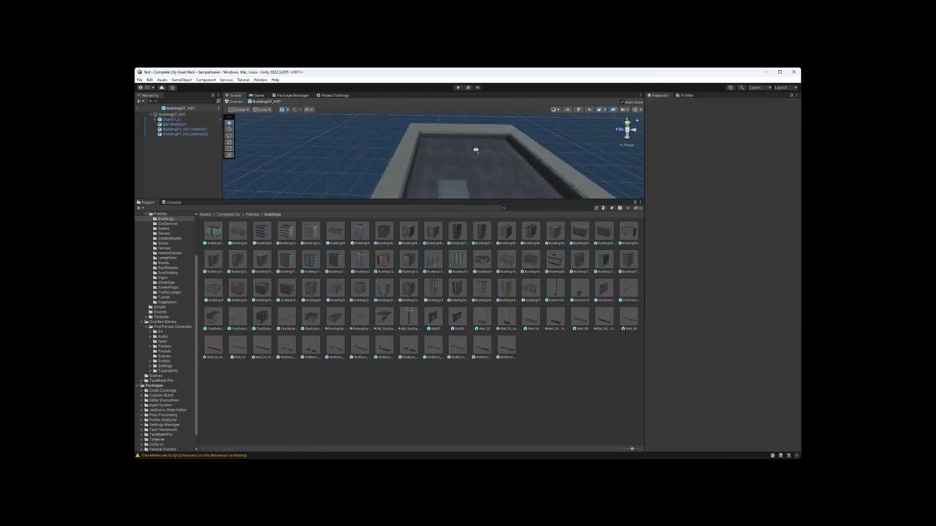
Lift SM_RoofDoor above the roof to inspect the building around it, and undo the move
left_click(430, 174)
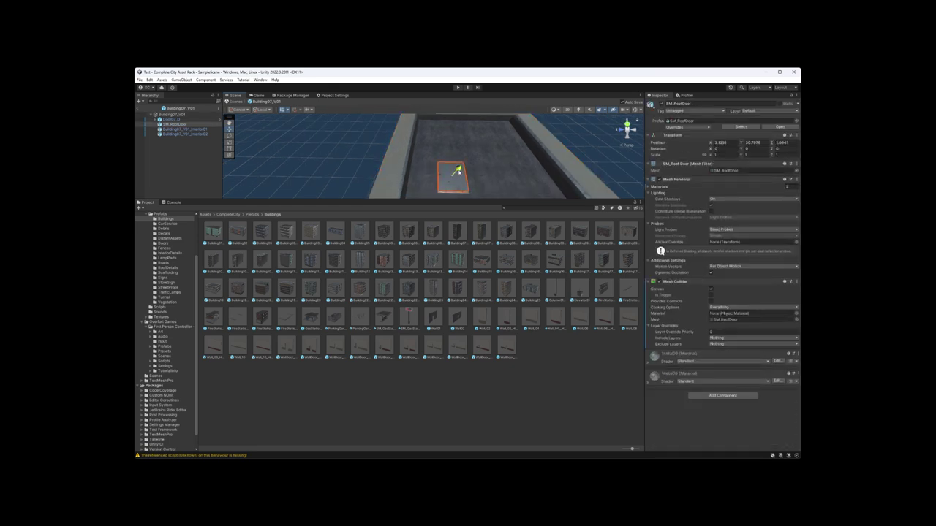
scroll(512, 173, "up", 10)
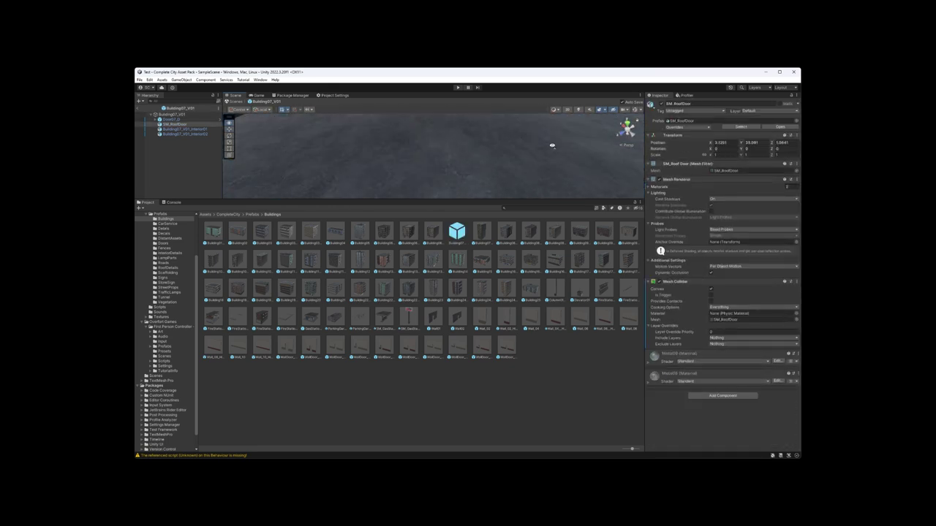
right_click_drag(565, 115, 505, 118)
key("f")
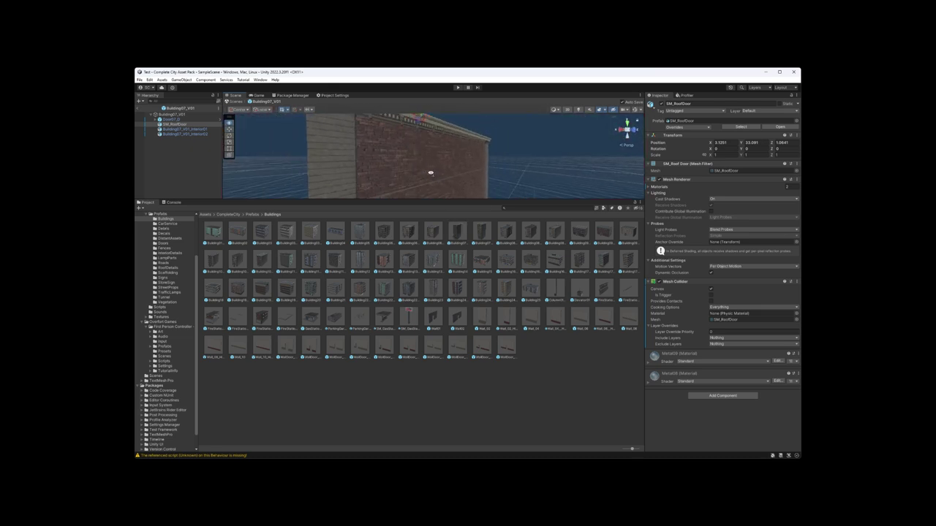
key("ctrl+z")
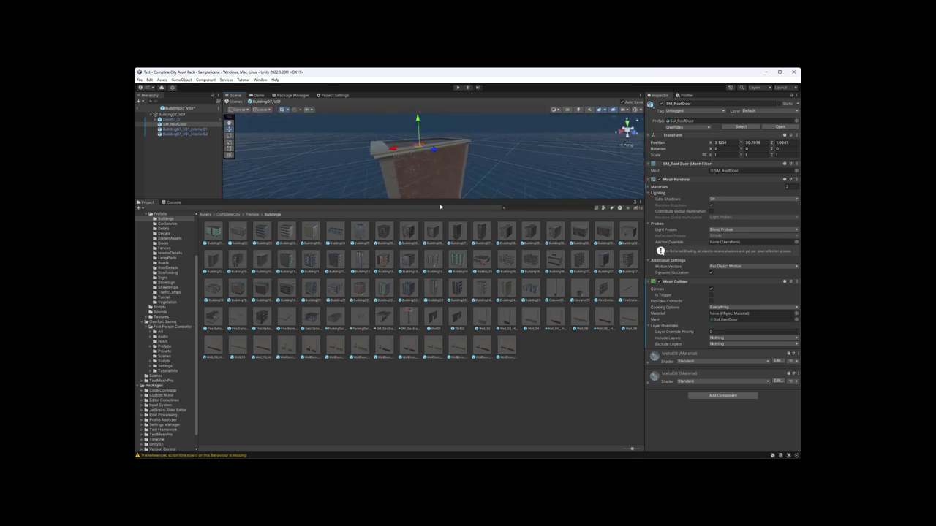
Preview Building07_V02 and the Building08 variants, rotating the Building07_V02 and Building08_V1 previews
left_click(482, 233)
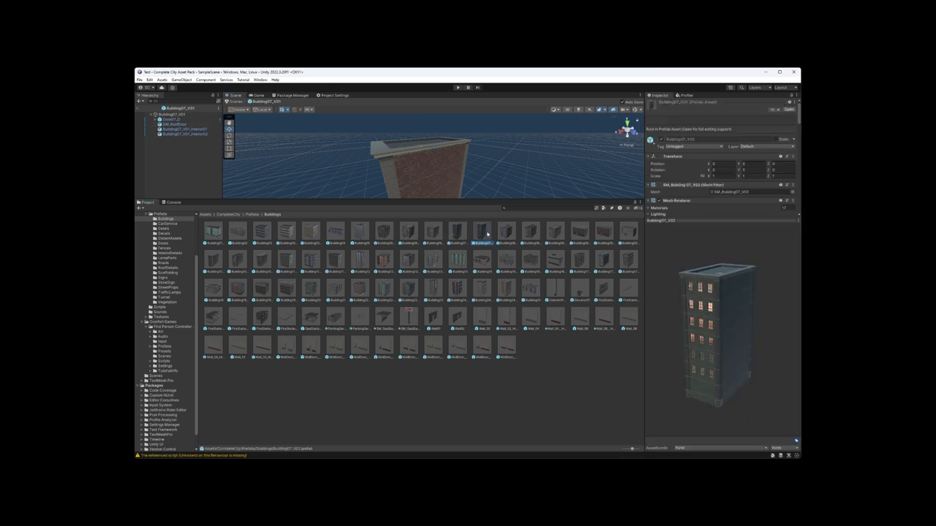
left_click_drag(734, 310, 700, 313)
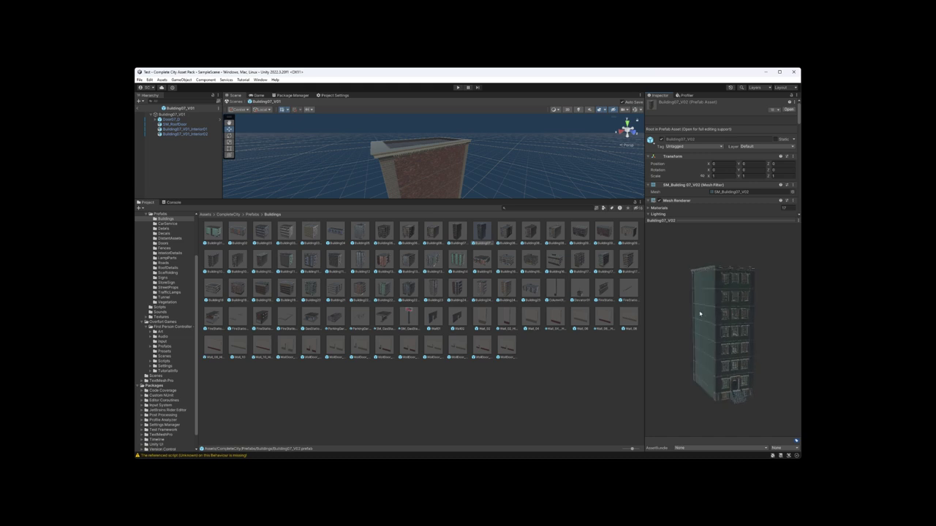
left_click(506, 232)
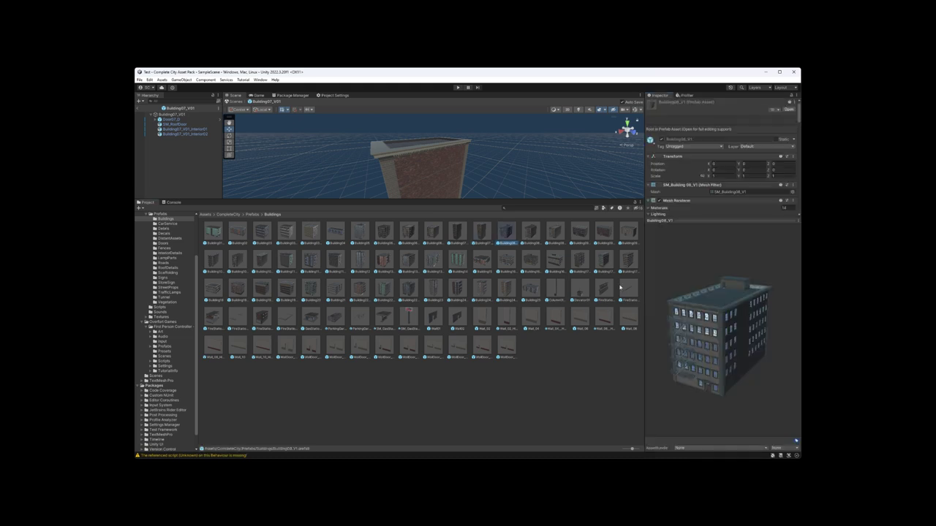
left_click_drag(692, 330, 578, 272)
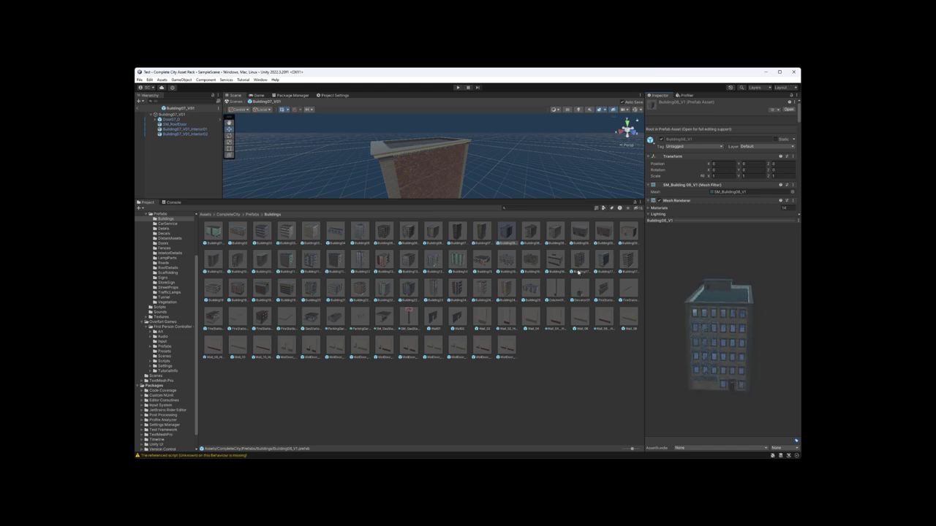
left_click(529, 235)
left_click(556, 236)
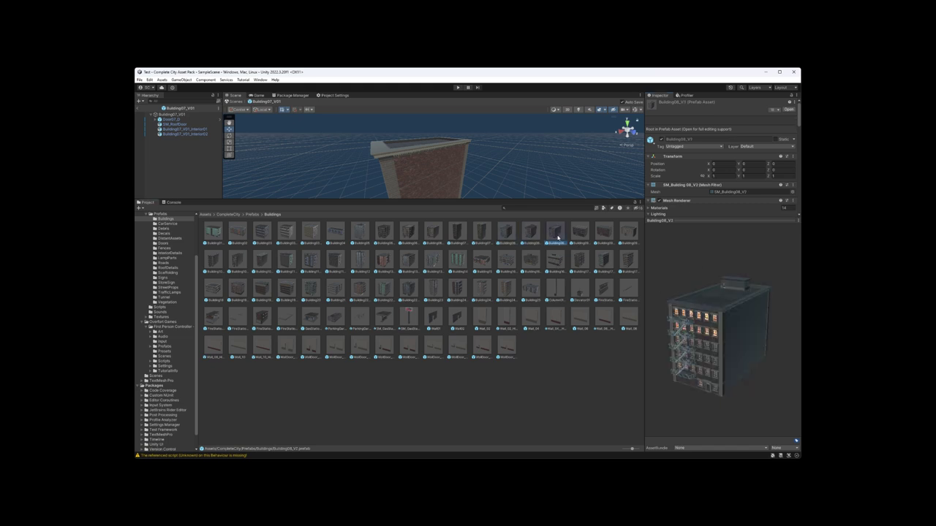
Preview Building09_V1, open its prefab in the Scene view, and examine the interior with its windows and staircase
left_click(574, 238)
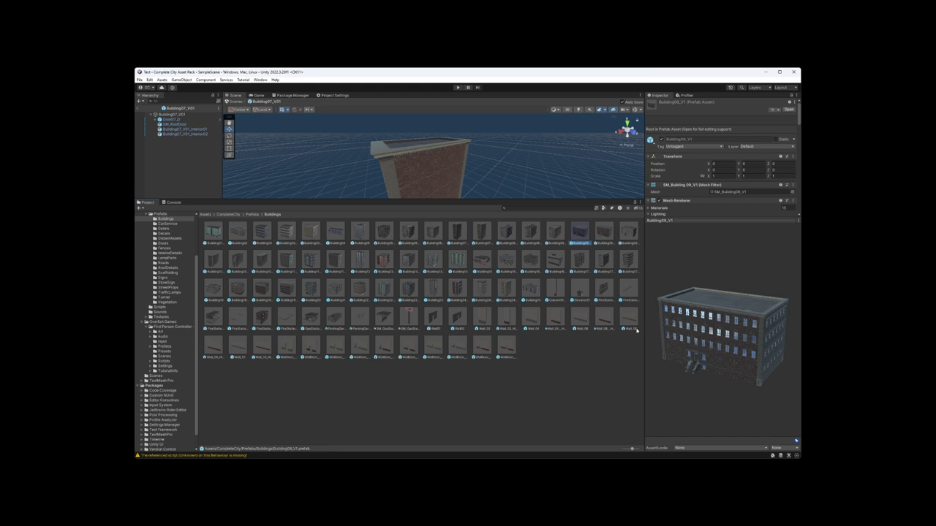
double_click(580, 234)
key("w")
right_click_drag(508, 170, 417, 163)
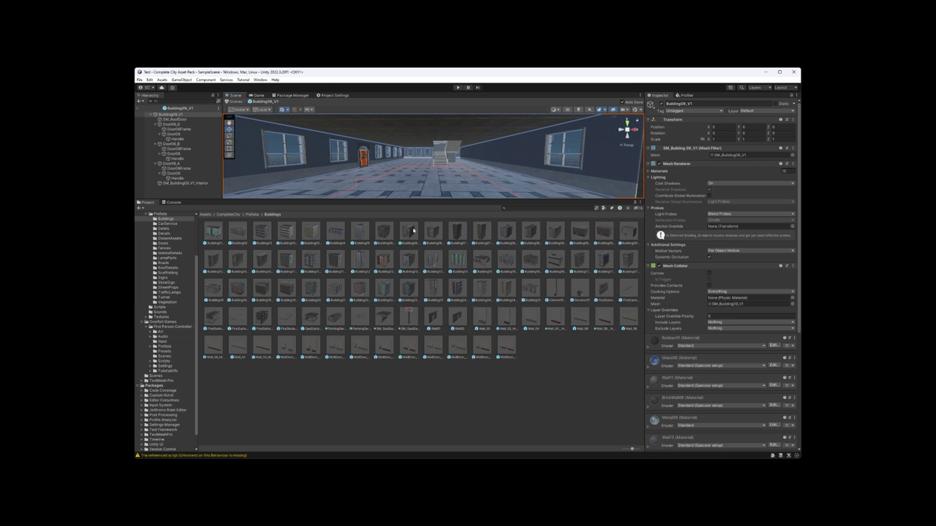
Preview the three Building09 variants, from Building09_V1 through Building09_V3
left_click(576, 232)
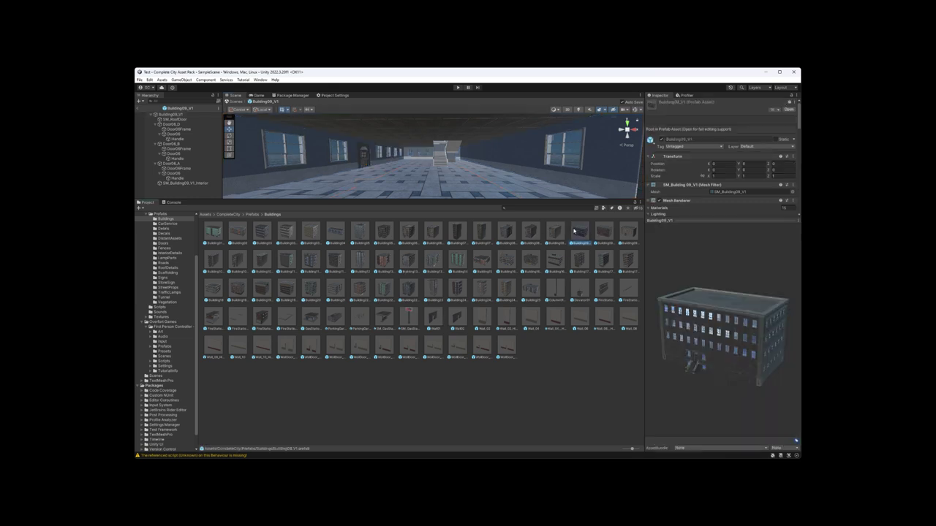
left_click(604, 232)
left_click(627, 234)
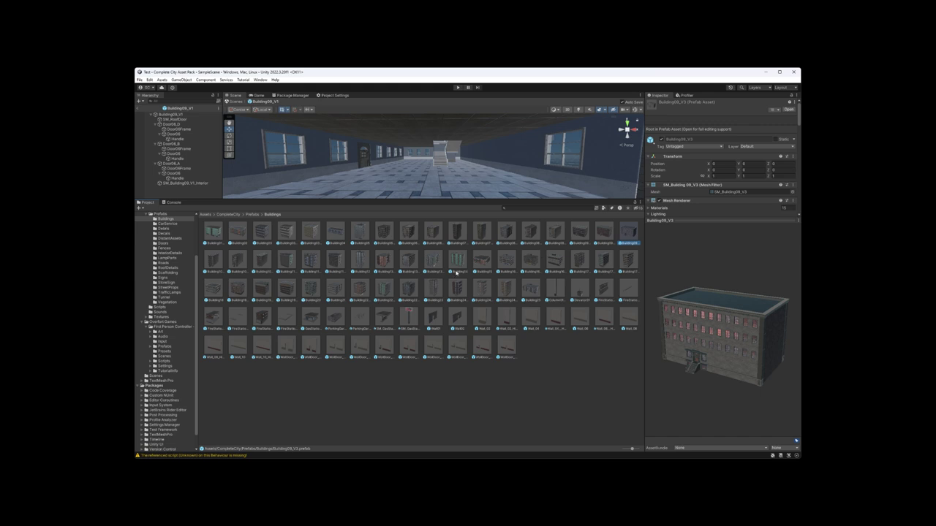
Preview Building10_V1 from the front, then open its prefab in the Scene view and examine the entrance stairs
left_click(213, 261)
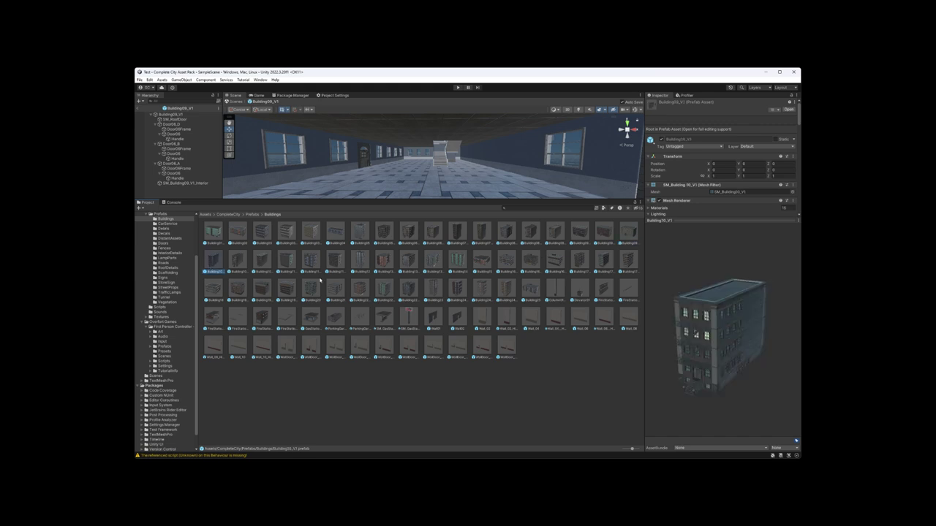
left_click_drag(696, 361, 726, 334)
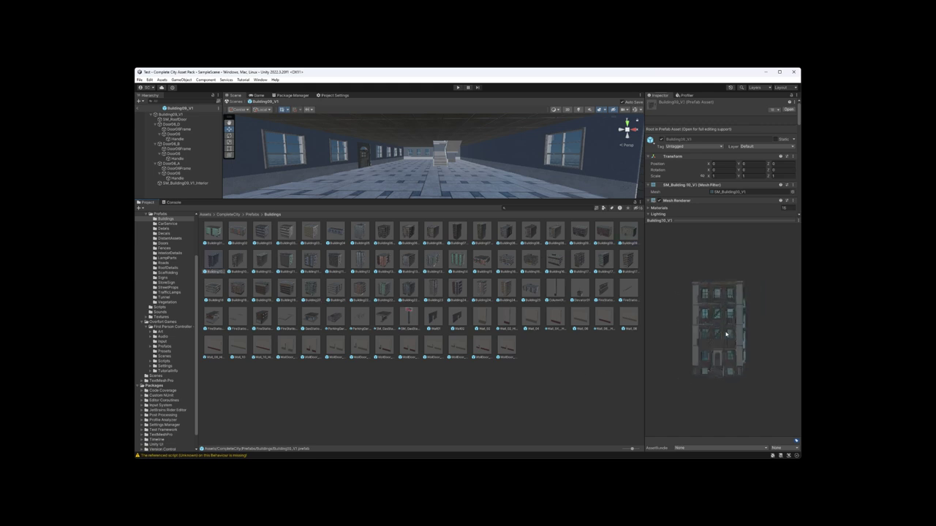
double_click(208, 264)
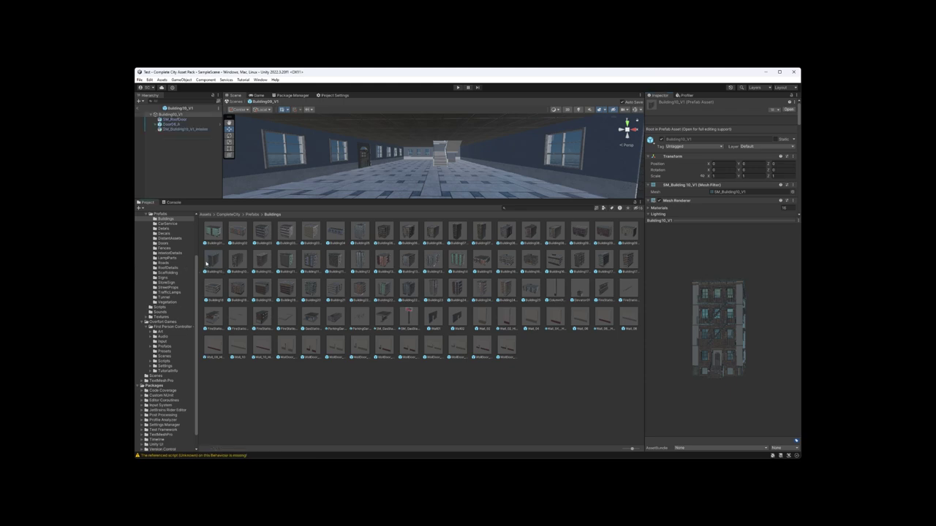
right_click_drag(505, 183, 475, 180)
right_click_drag(362, 189, 365, 192)
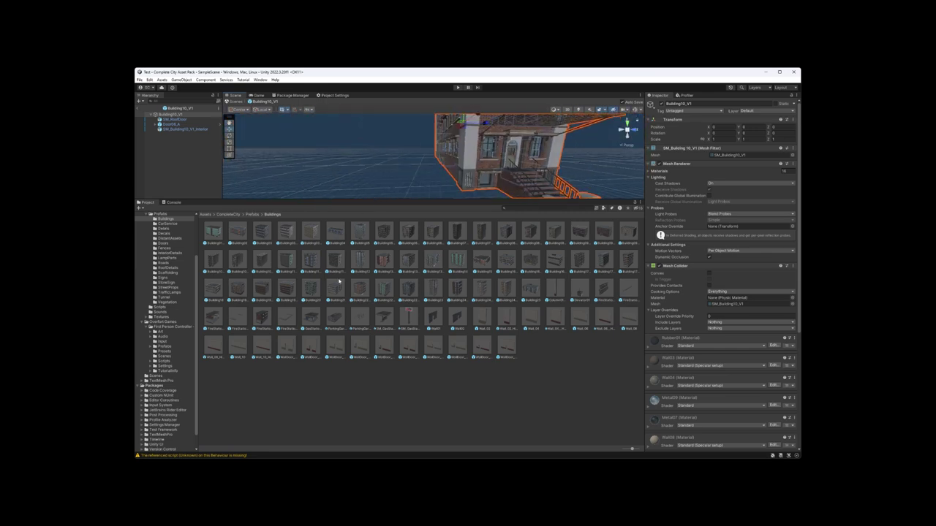
Preview the wall prefabs Wall01, Wall02, Wall_02 and Wall_02_High, rotating the Wall01 preview
left_click(429, 318)
left_click_drag(687, 347, 551, 286)
left_click(456, 317)
left_click(479, 317)
left_click(514, 313)
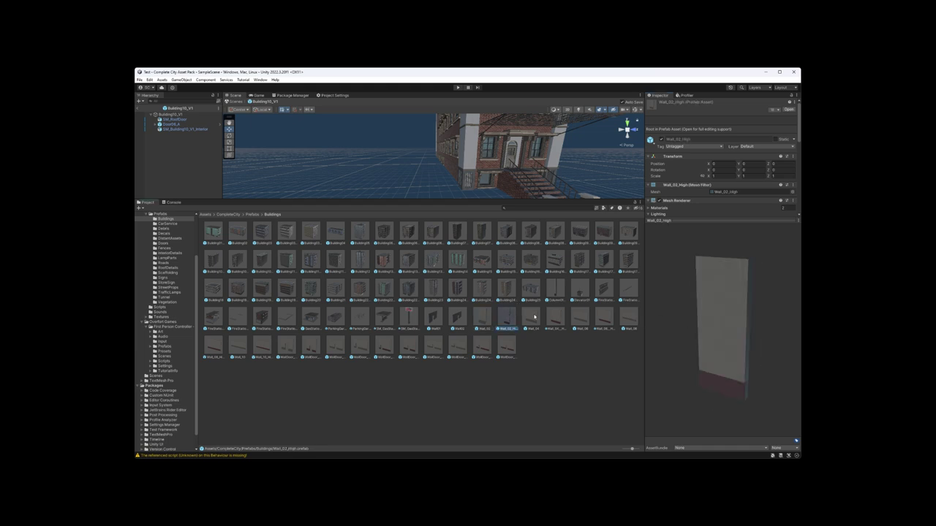
left_click_drag(680, 312, 742, 318)
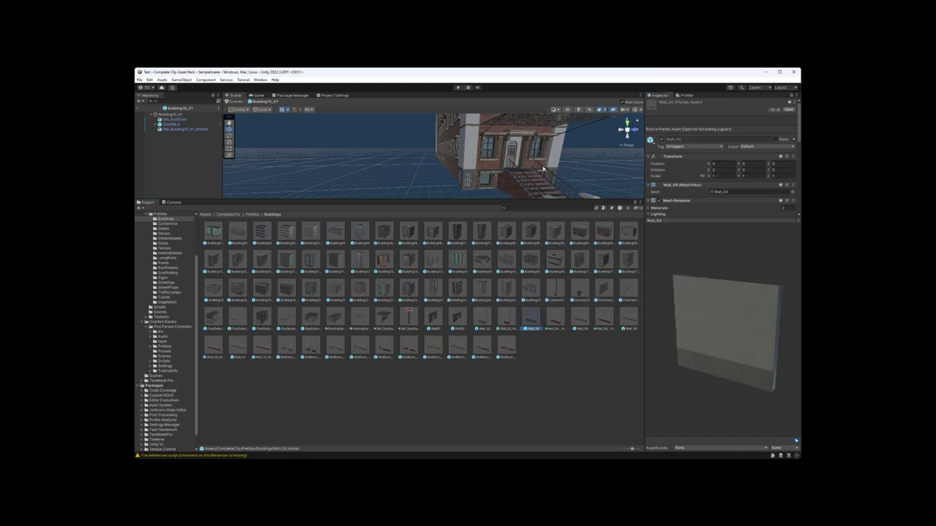
Examine Building10_V1 from another angle in the Scene view, then preview Wall_02_High, Wall_04 and Wall_04_High
left_click_drag(543, 169, 530, 186, "alt")
left_click(525, 190)
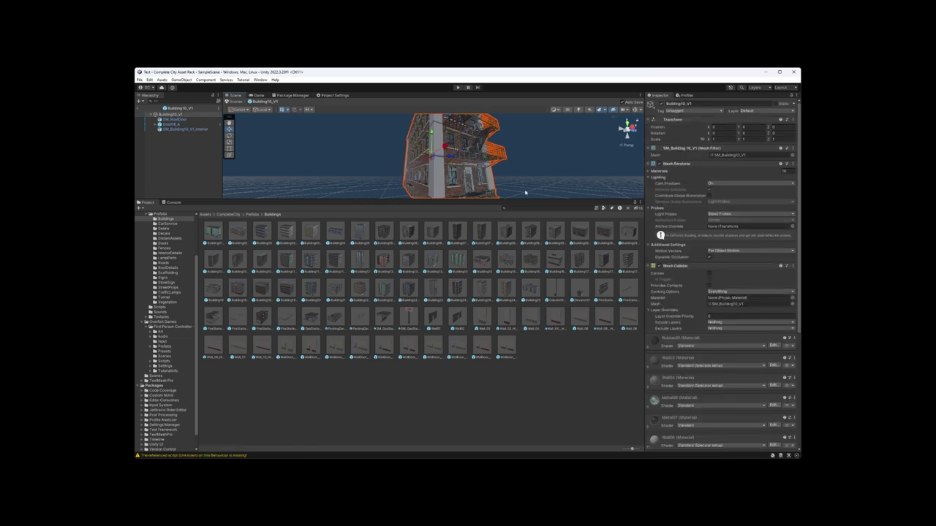
left_click(505, 318)
left_click(530, 316)
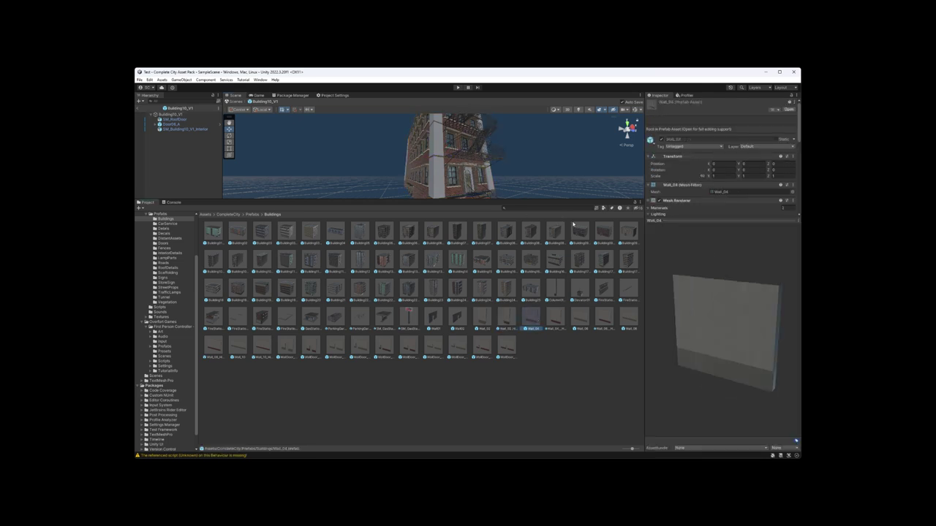
left_click(555, 318)
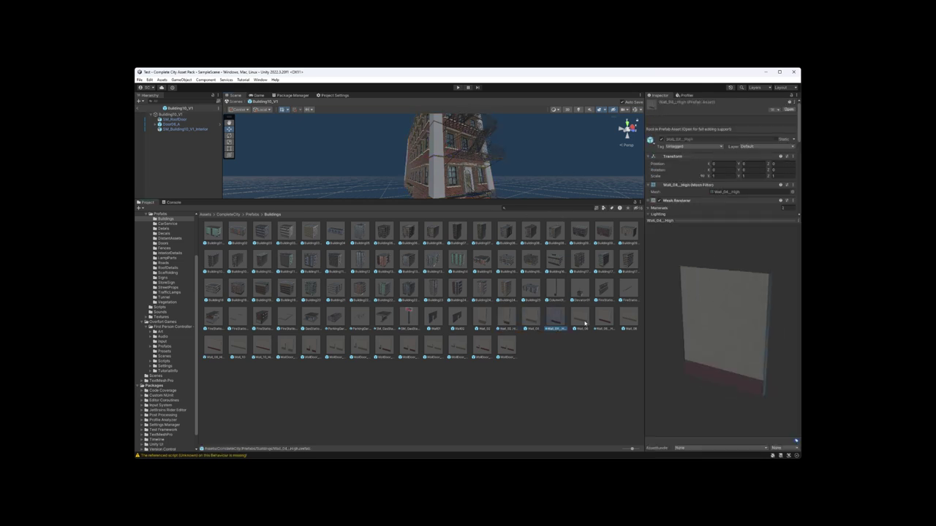
Preview the wider wall prefabs one after another, from Wall_06 through the high version of Wall_10
left_click(582, 320)
key("Right")
key("Right")
key("Right")
key("Right")
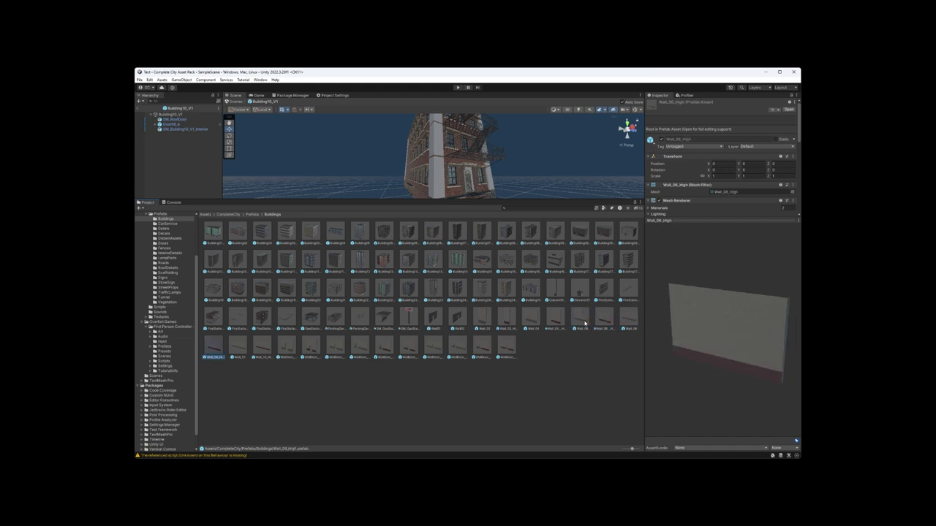
key("Right")
key("Right")
Preview the WallDoor prefabs with door openings one after another, ending with WallDoor_08_High
key("Right")
key("Right")
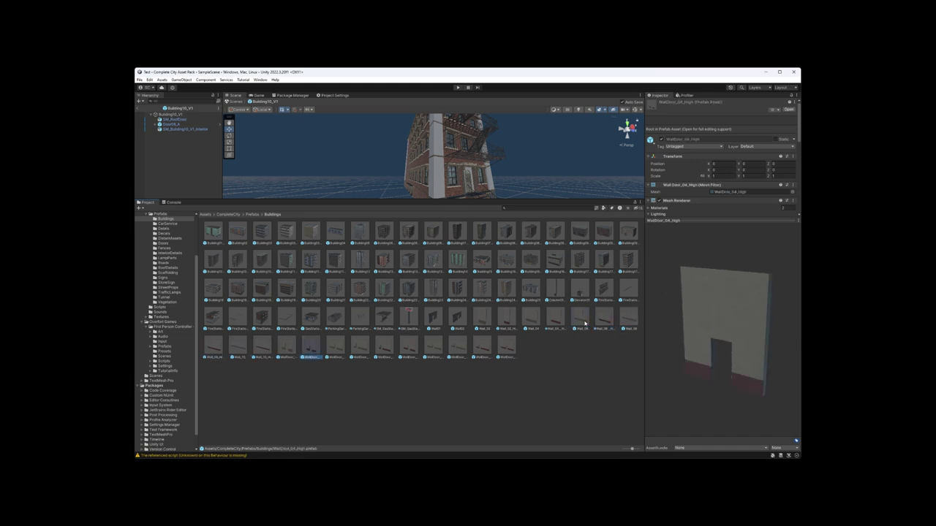
key("Right")
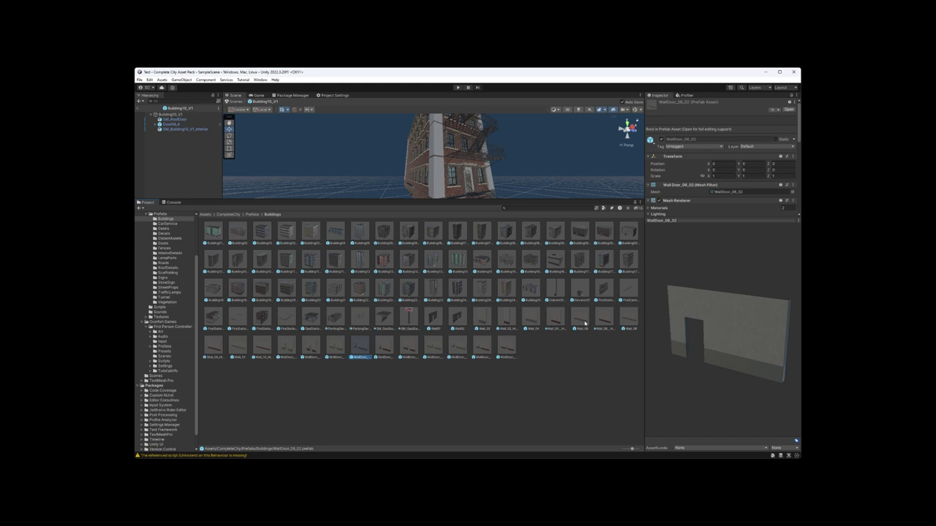
key("Right")
key("Left")
key("Right")
key("Right")
key("Right")
key("Right")
key("Right")
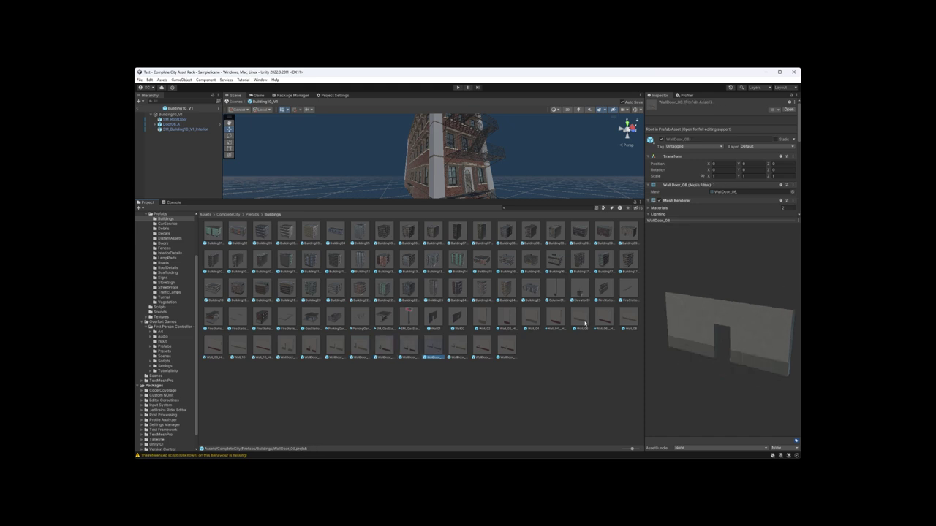
key("Right")
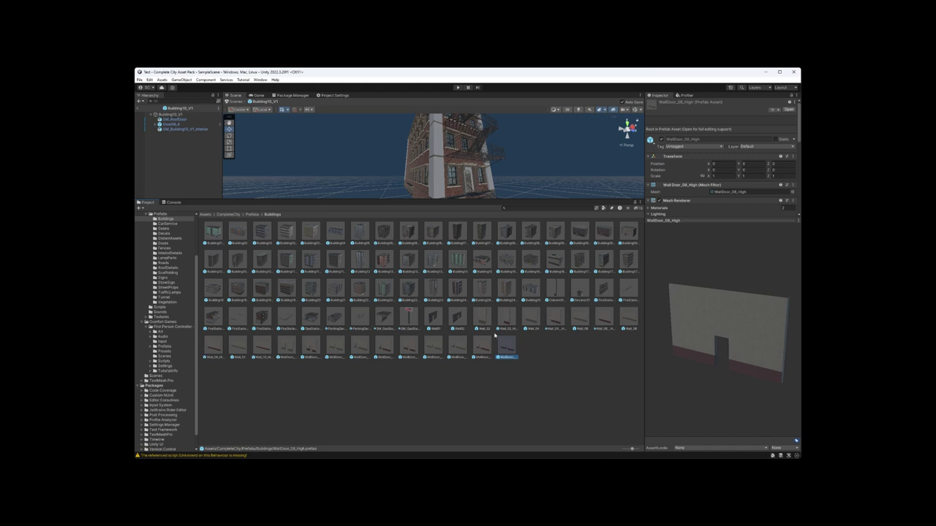
Return to the Wall01 and Wall02 previews, then preview Wall_02 and Wall_02_High again
left_click(455, 320)
key("Left")
key("Right")
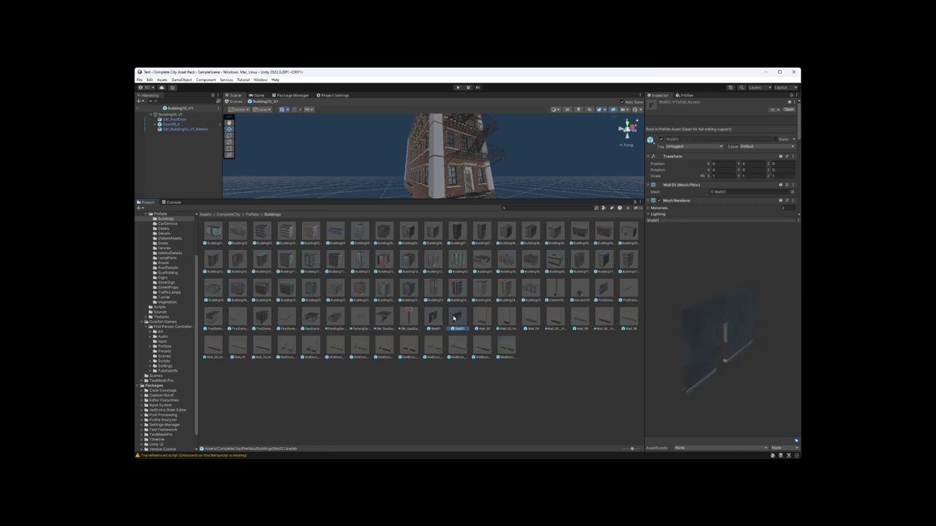
left_click(481, 320)
left_click(507, 320)
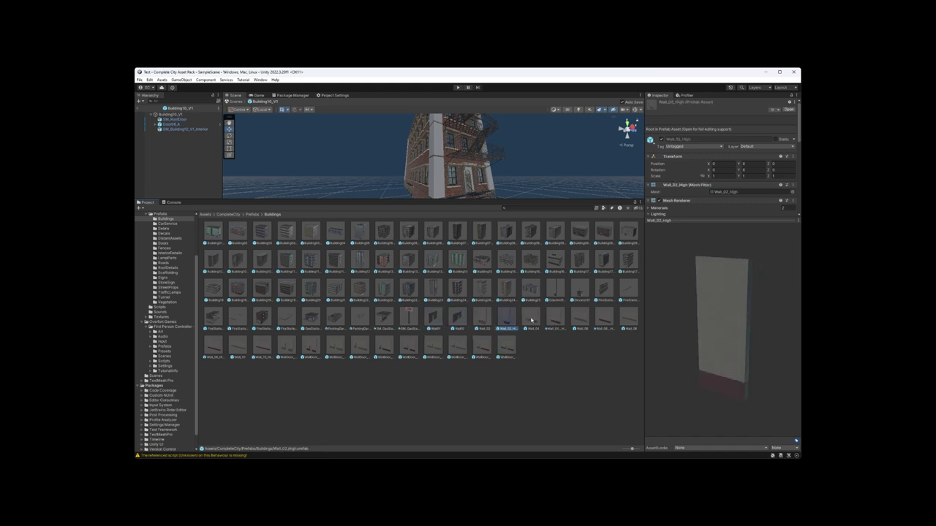
Preview Wall_04 and Wall_04_High, then examine the opened Building10_V1 from another angle in the Scene view
left_click(532, 319)
left_click(559, 319)
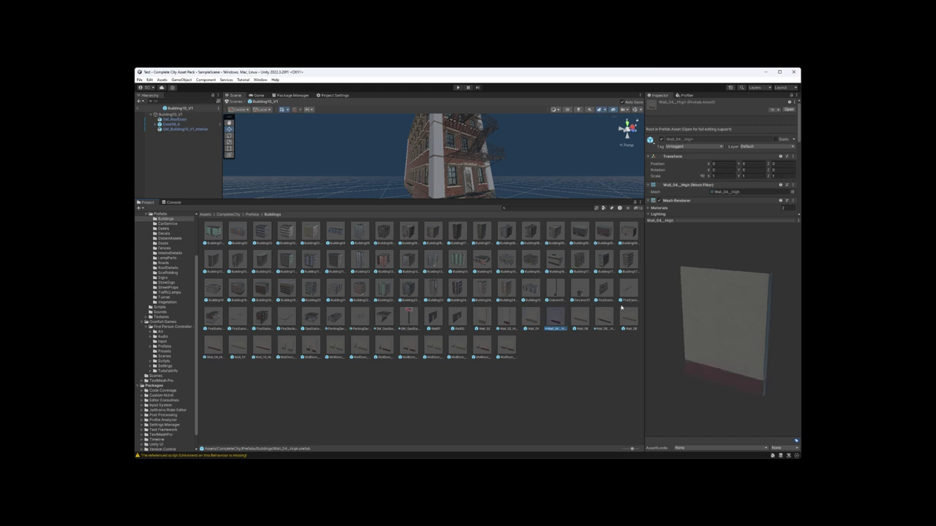
left_click_drag(473, 135, 517, 242, "alt")
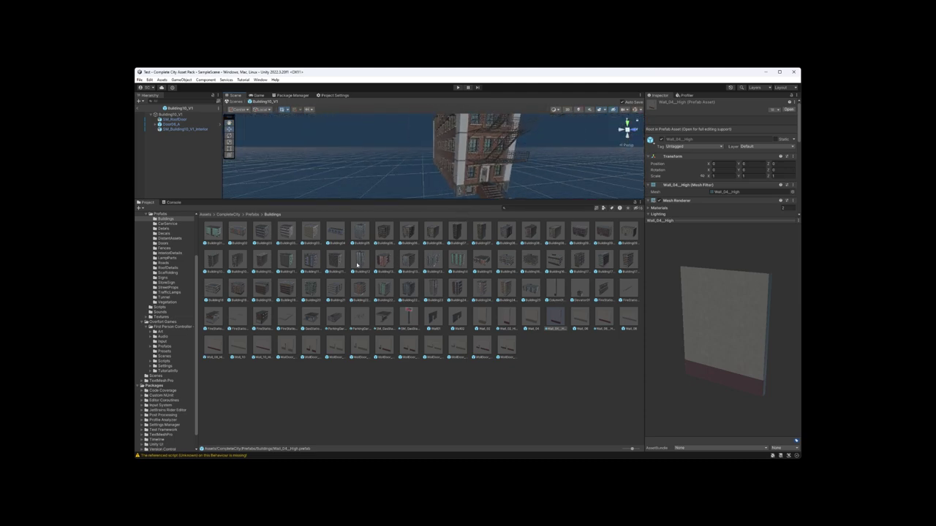
Preview Building10_V3 and Building11_V1, rotating the Building11_V1 preview to see its glass facade
left_click(261, 261)
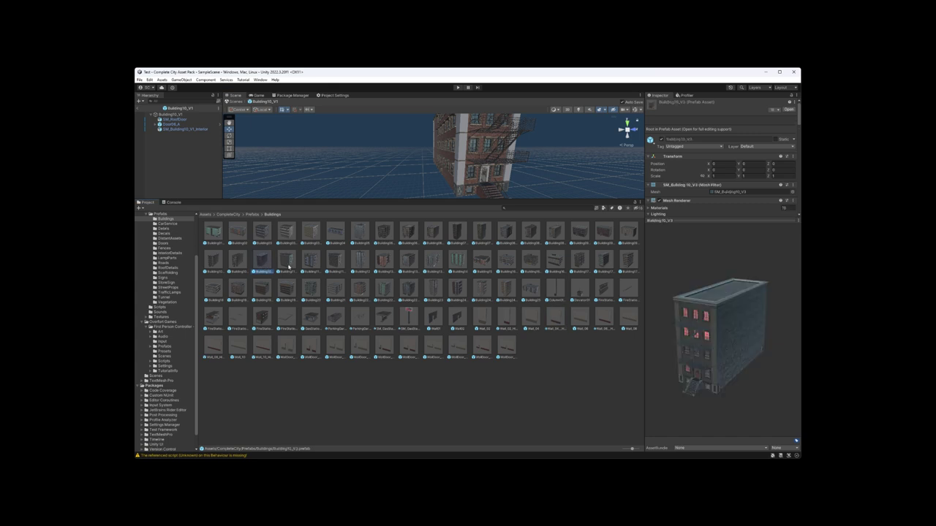
left_click(287, 261)
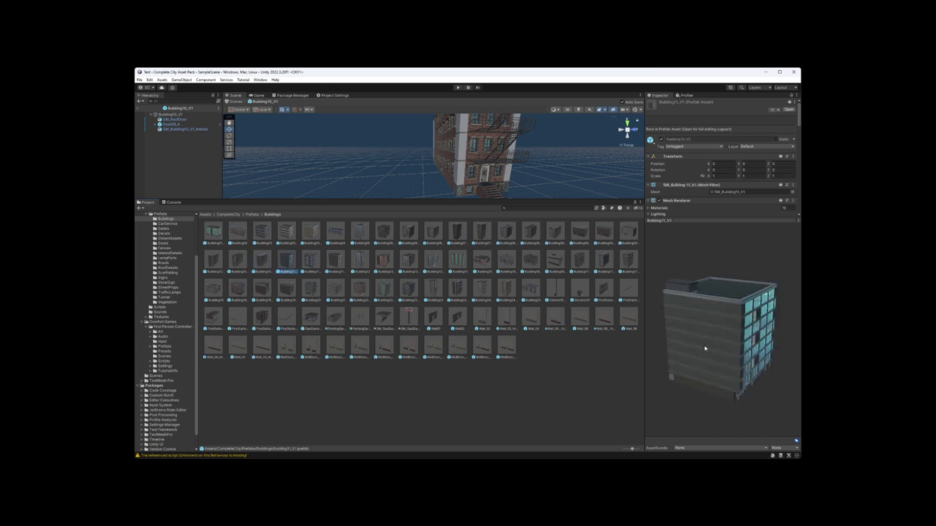
mouse_move(705, 348)
left_mouse_down()
mouse_move(658, 329)
mouse_move(722, 340)
left_mouse_up()
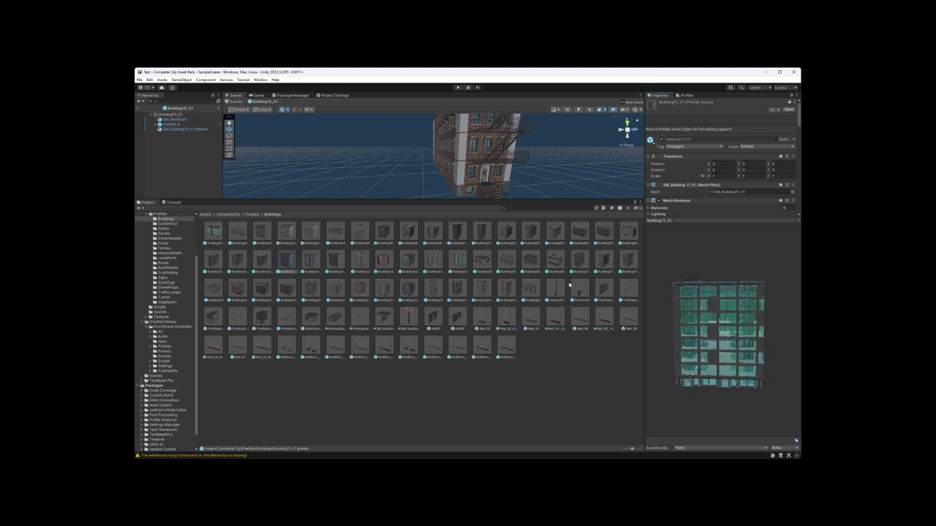
Open the Building11_V1 prefab and examine its interior in the Scene view
double_click(286, 265)
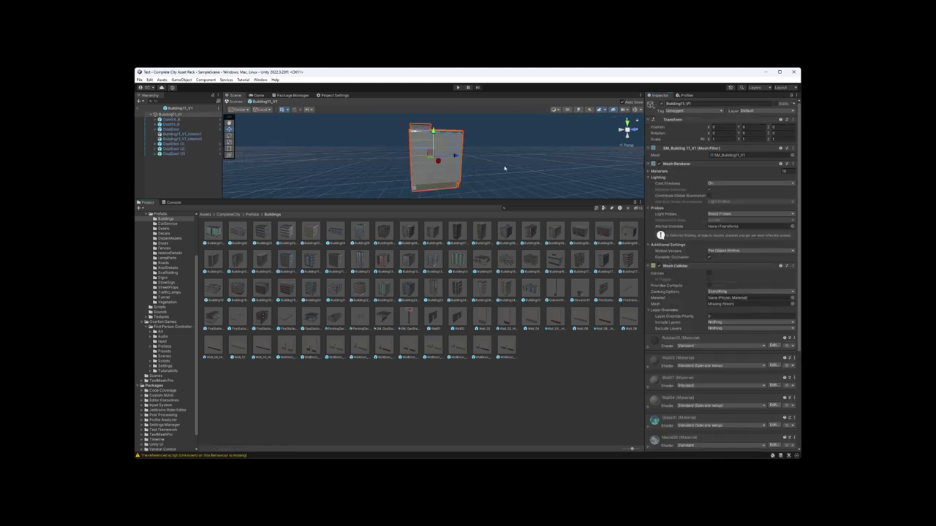
scroll(488, 156, "down", 8)
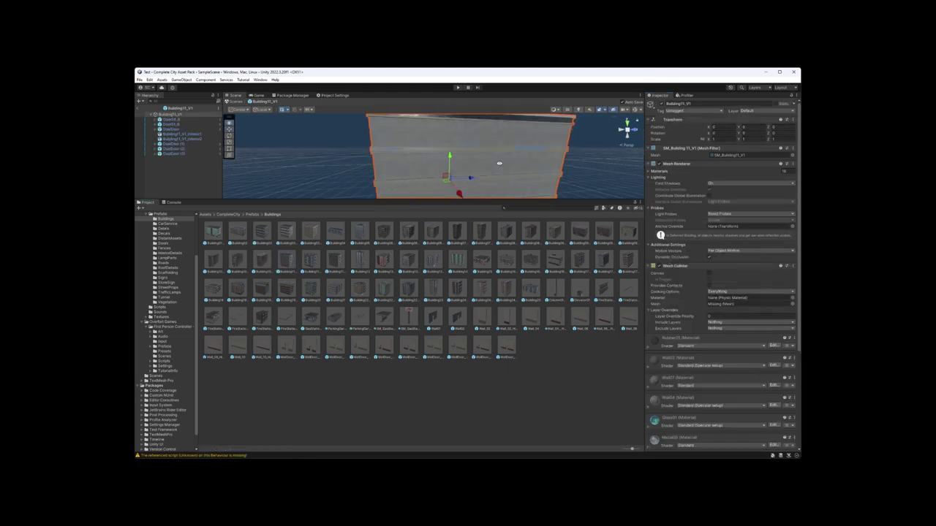
right_click_drag(445, 167, 528, 168)
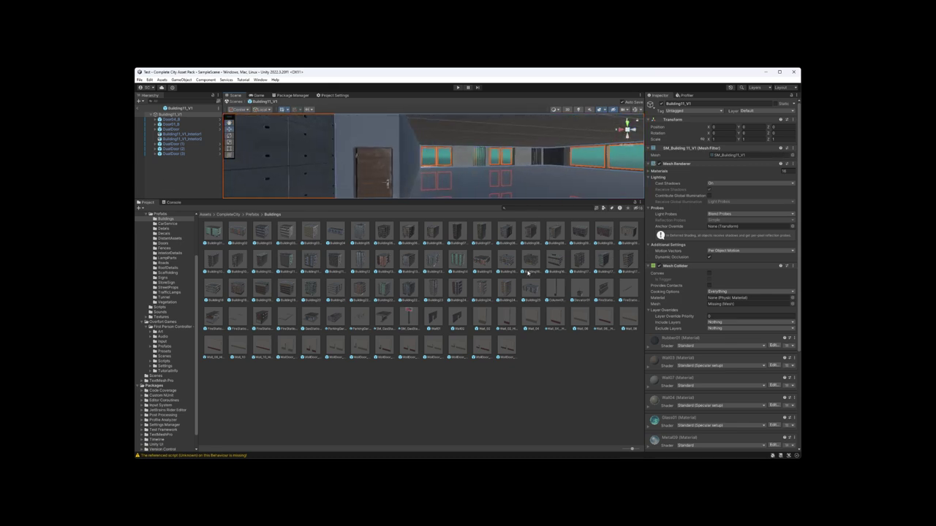
Preview Building11_V2, Building11_V3 and Building12, rotating the models to inspect their facades
left_click(312, 263)
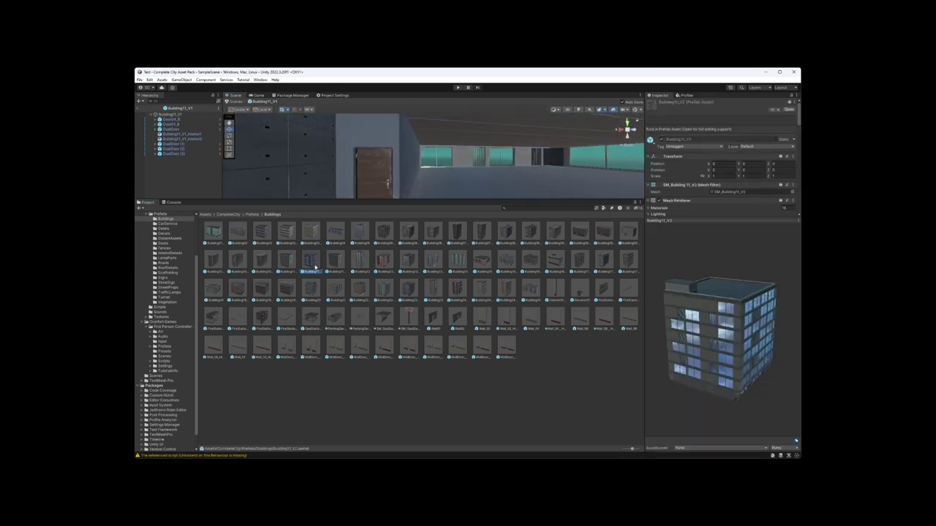
left_click_drag(724, 349, 764, 346)
left_click(335, 261)
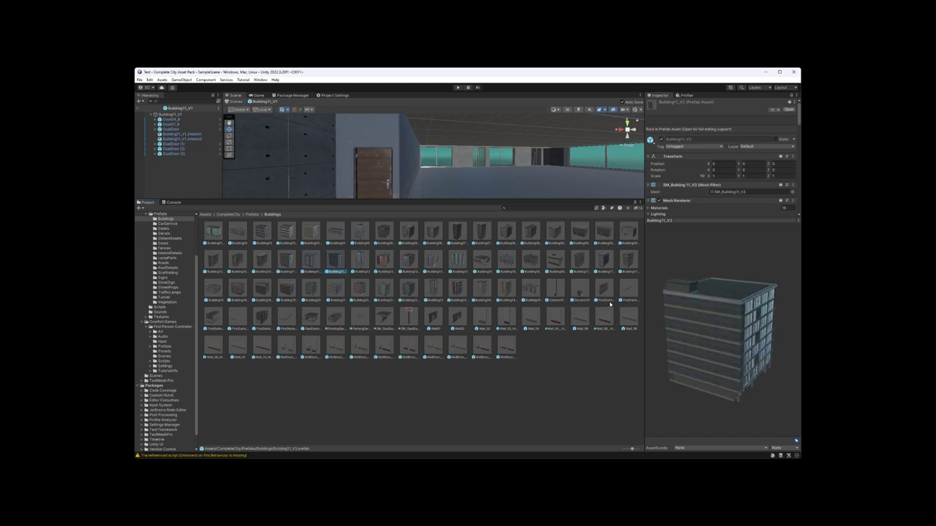
left_click(360, 261)
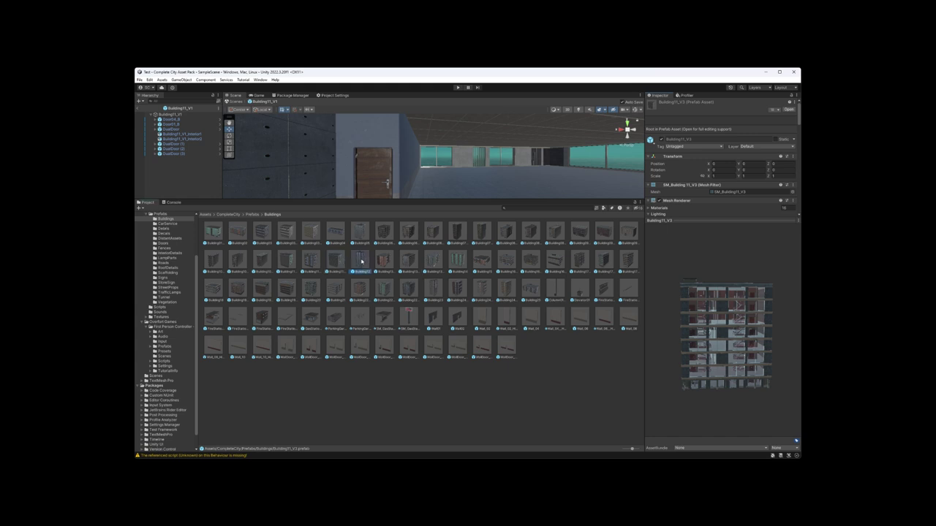
left_click_drag(682, 305, 575, 299)
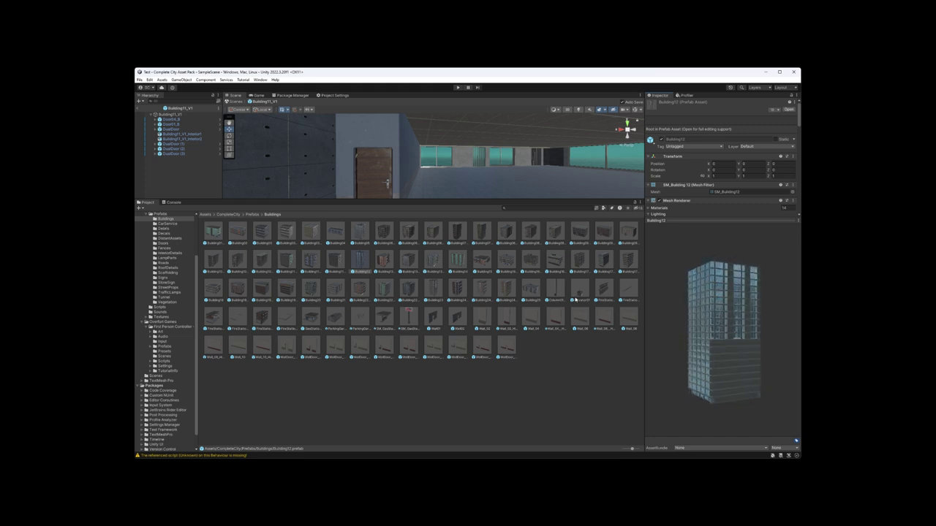
Preview Building13_V1 from several sides, then step through the following building prefabs up to Building15
left_click(384, 260)
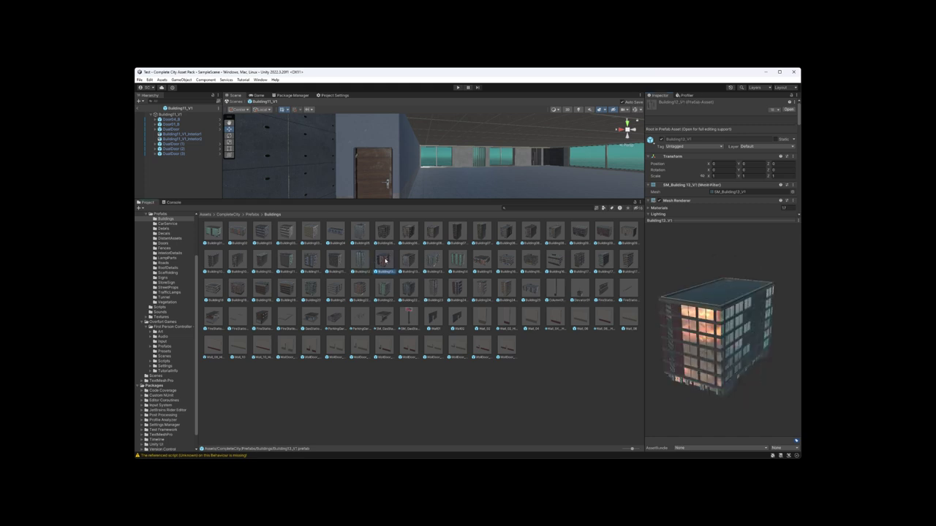
left_click_drag(704, 354, 739, 367)
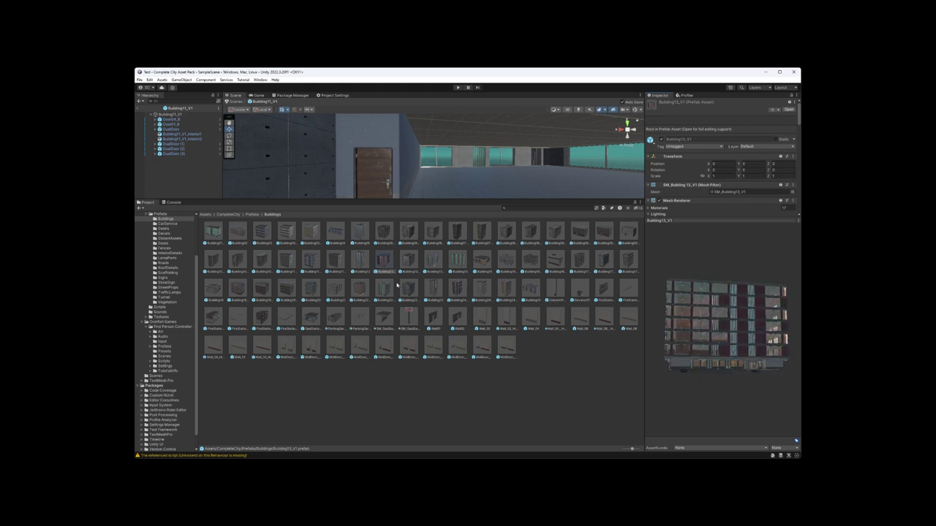
left_click(408, 260)
key("Right")
key("Right")
key("Right")
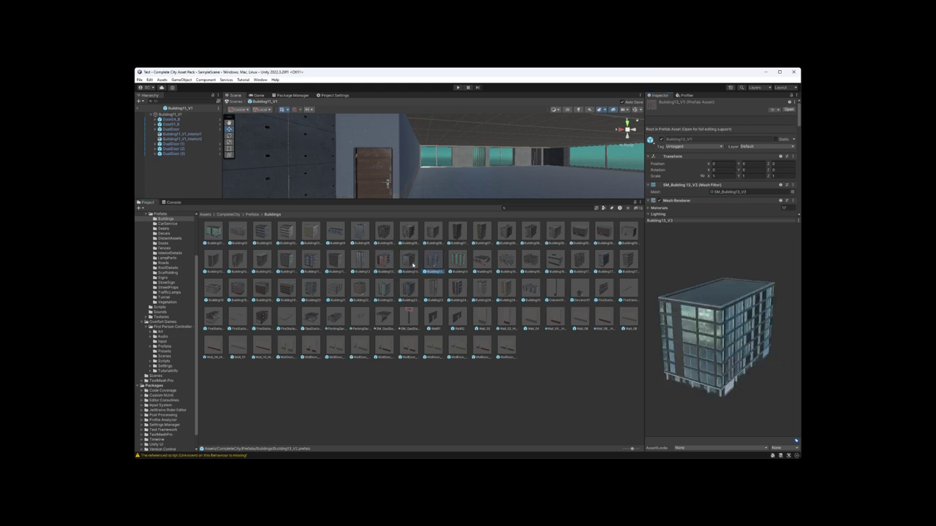
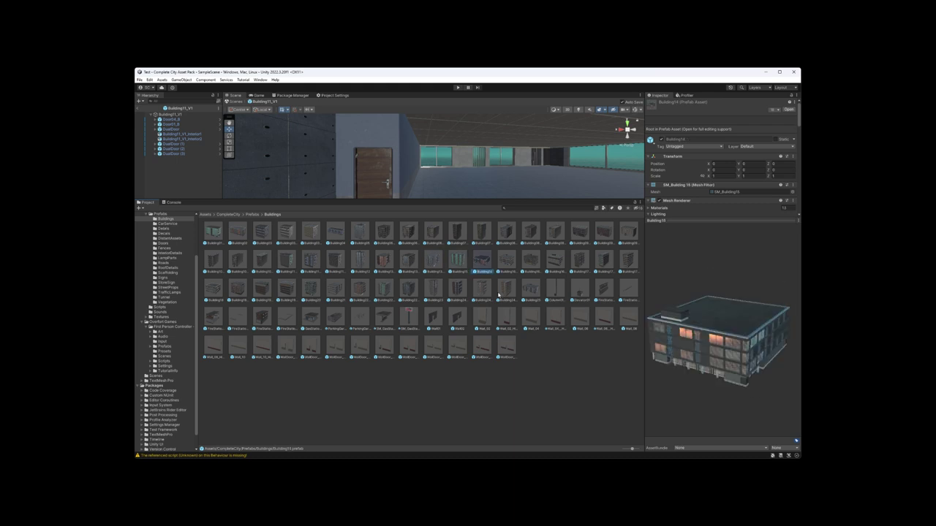
Open the Building15 prefab and examine its windows, interior and roof in the Scene view
double_click(484, 266)
scroll(462, 149, "up", 5)
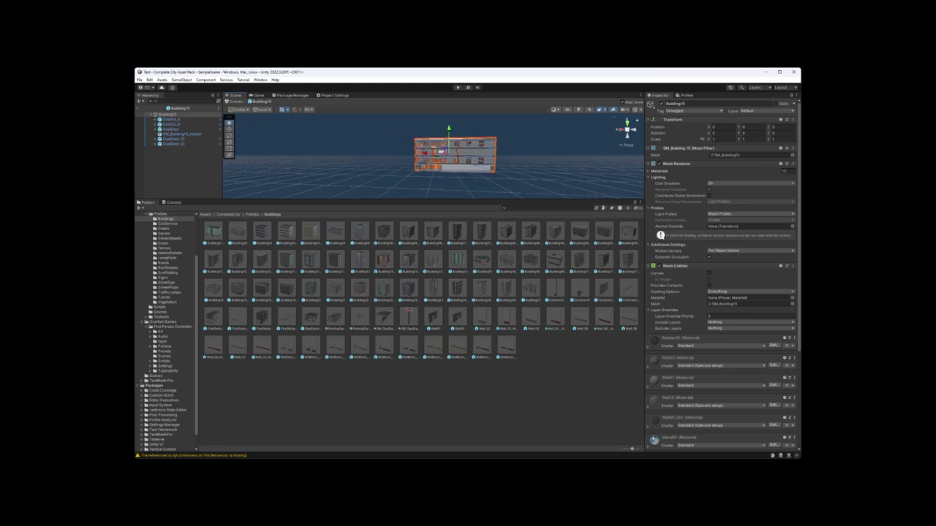
scroll(434, 156, "up", 6)
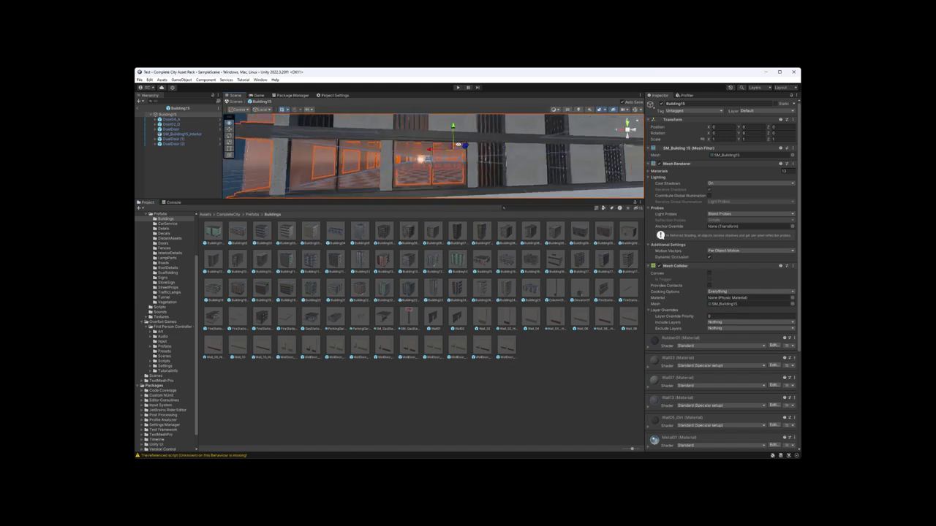
right_click_drag(433, 156, 324, 143)
key("s")
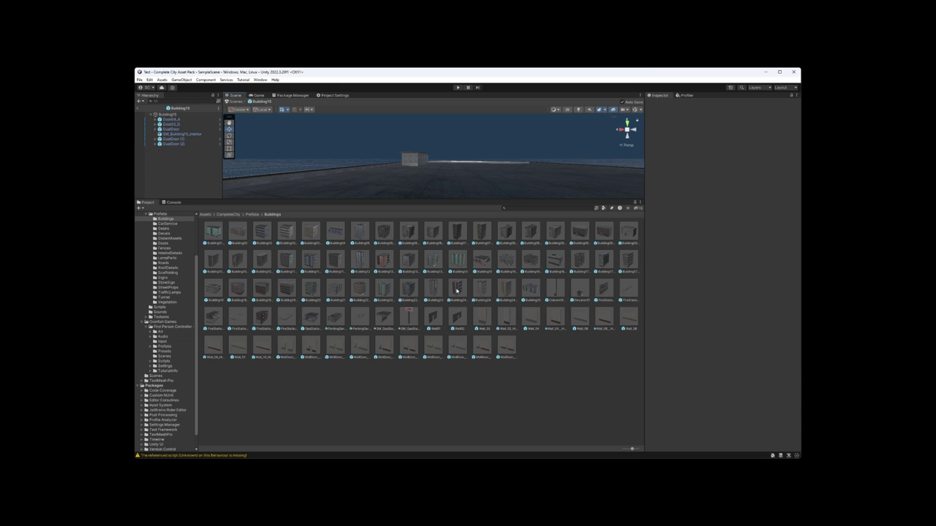
Preview Building14, Building15 and Building16_V1, rotating Building16_V1 to view its shopfront facade
left_click(458, 261)
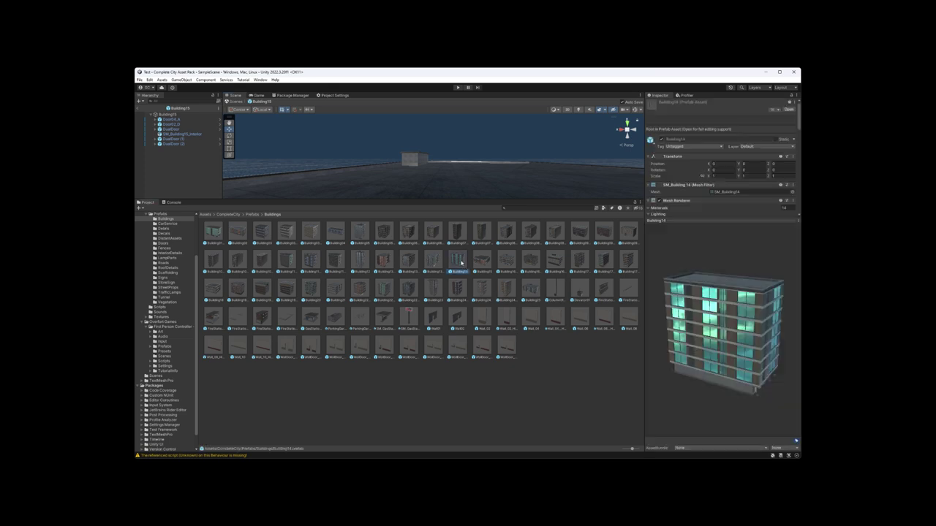
left_click(482, 261)
left_click(514, 265)
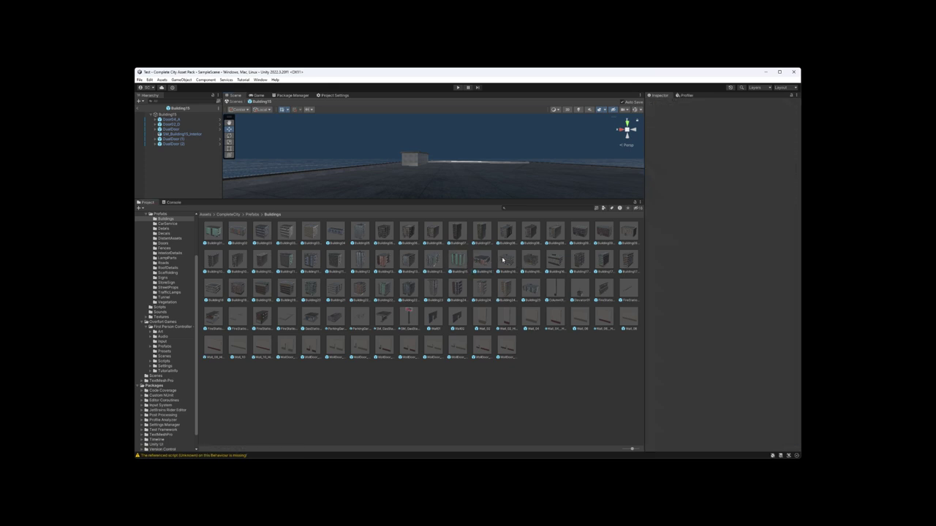
left_click_drag(780, 341, 721, 344)
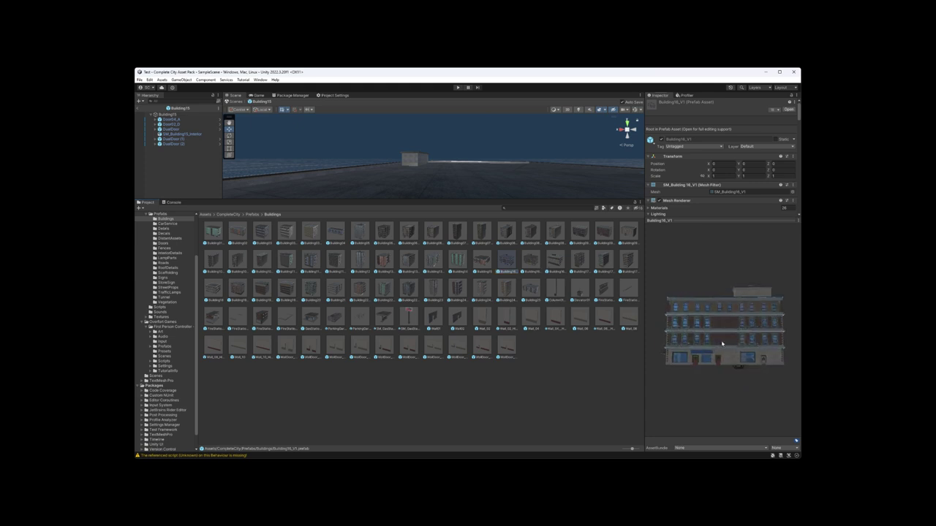
Open the Building16_V1 prefab and examine its exterior and the shop entrances under the blue awning
double_click(513, 265)
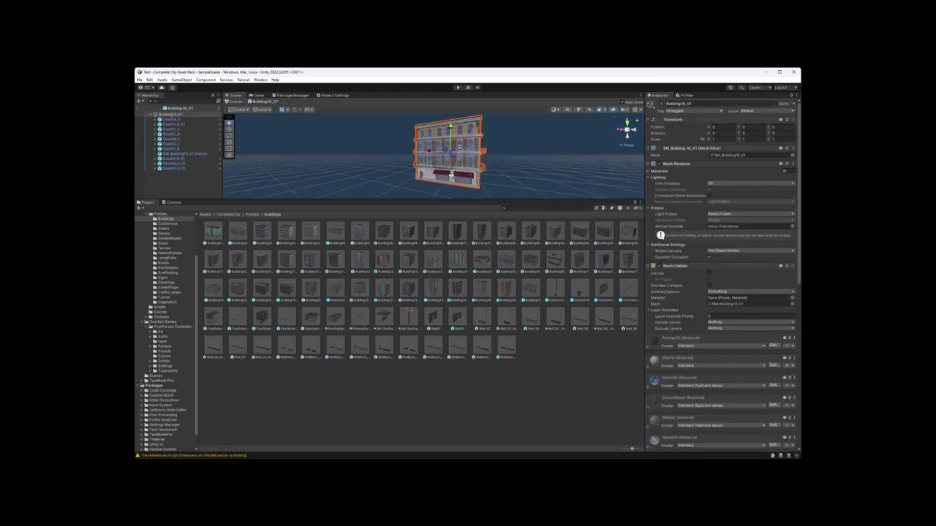
scroll(451, 177, "up", 5)
left_click_drag(451, 177, 467, 175, "alt")
scroll(468, 175, "down", 3)
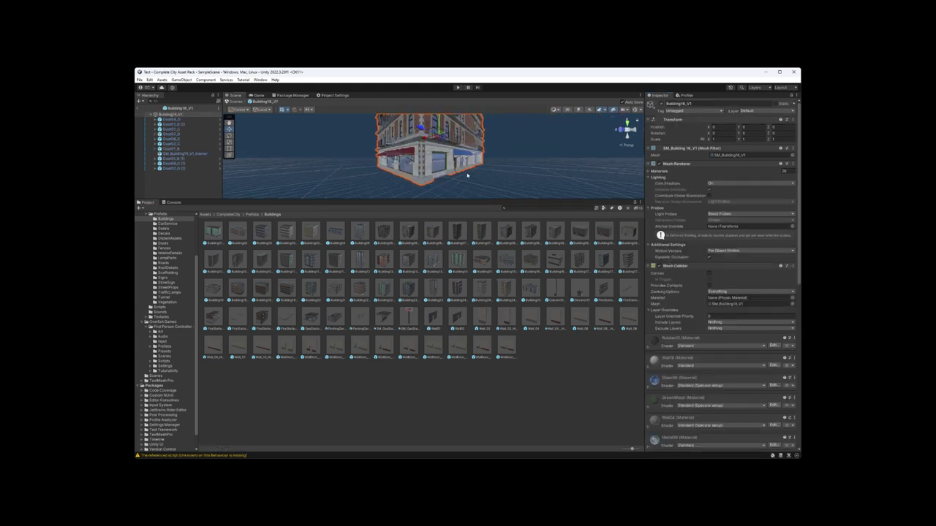
left_click(467, 174)
scroll(468, 176, "up", 6)
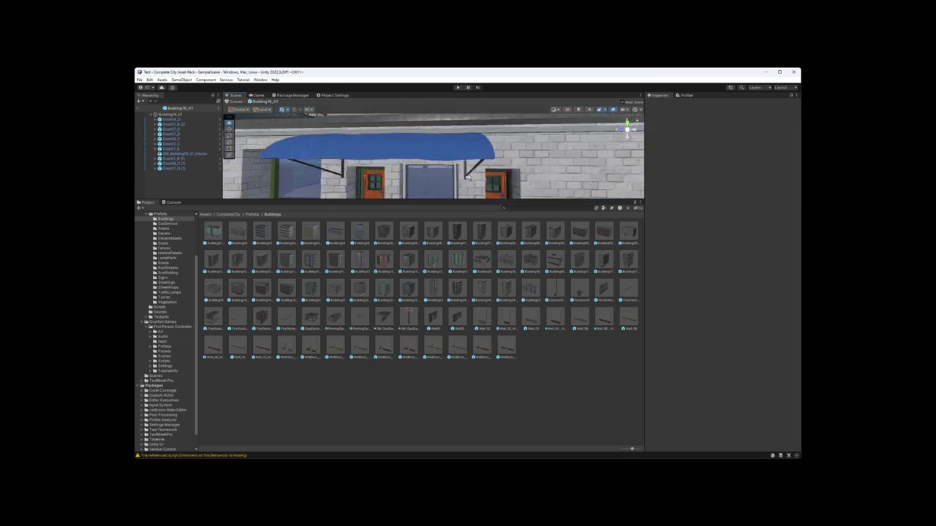
Move through the interior of Building16_V1 in the Scene view, then return to its street front
right_click_drag(468, 177, 544, 184)
right_click_drag(492, 155, 502, 184)
right_click_drag(247, 171, 271, 160)
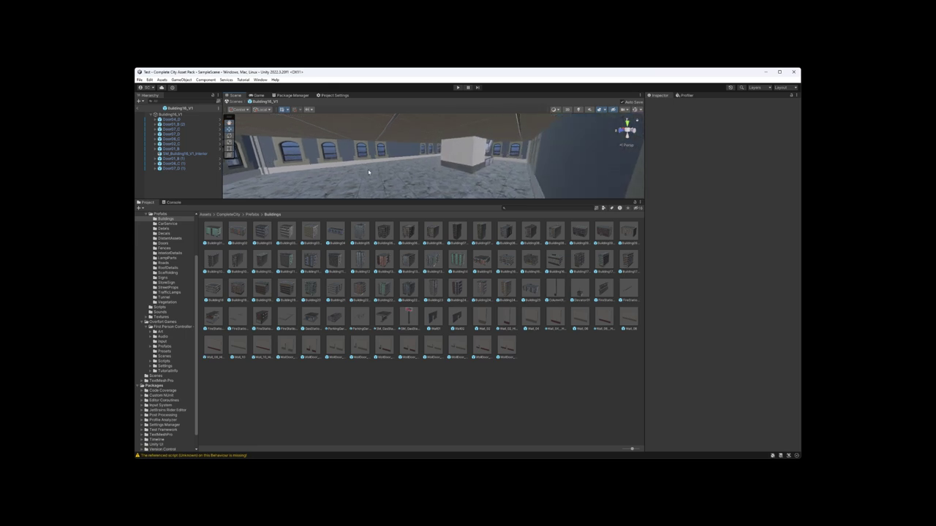
right_click_drag(368, 172, 356, 180)
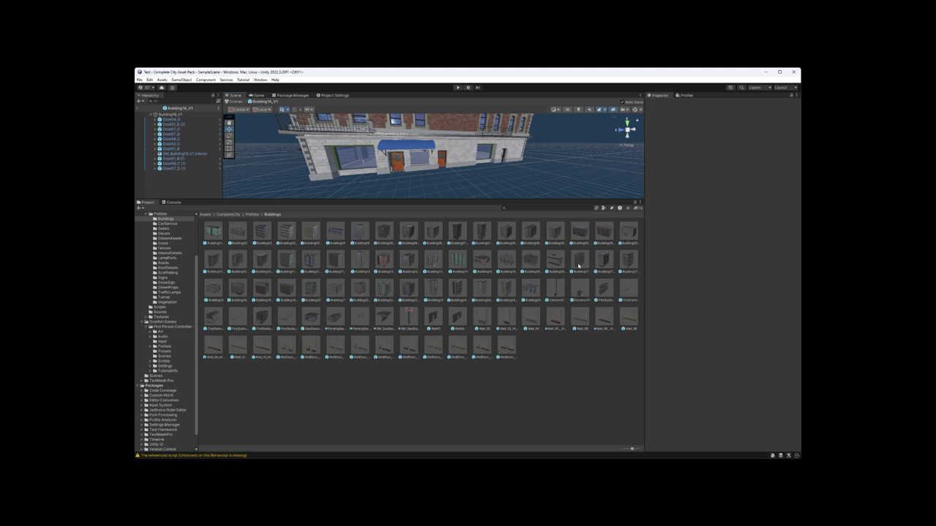
Preview the prefab following Building16_V1, then Building17_V2 and Building18, rotating Building18 to see its front
left_click(532, 261)
left_click(629, 261)
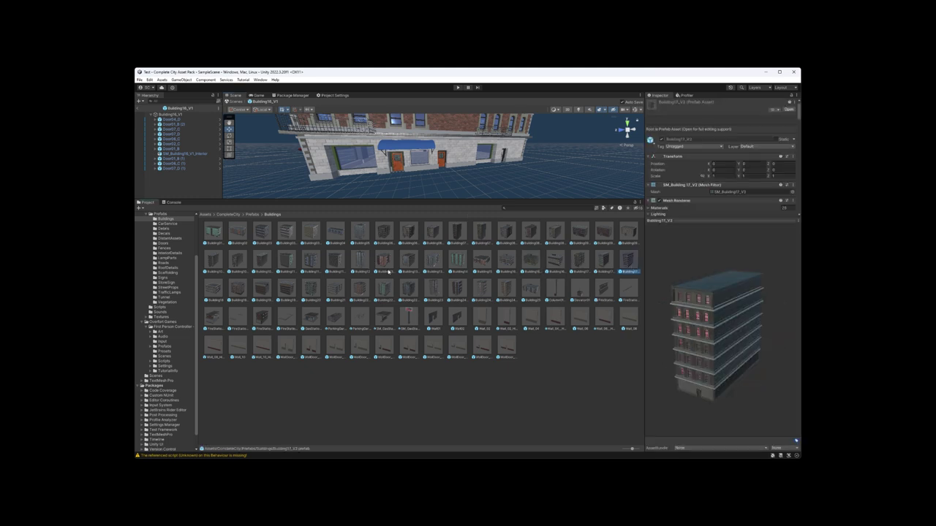
left_click(213, 289)
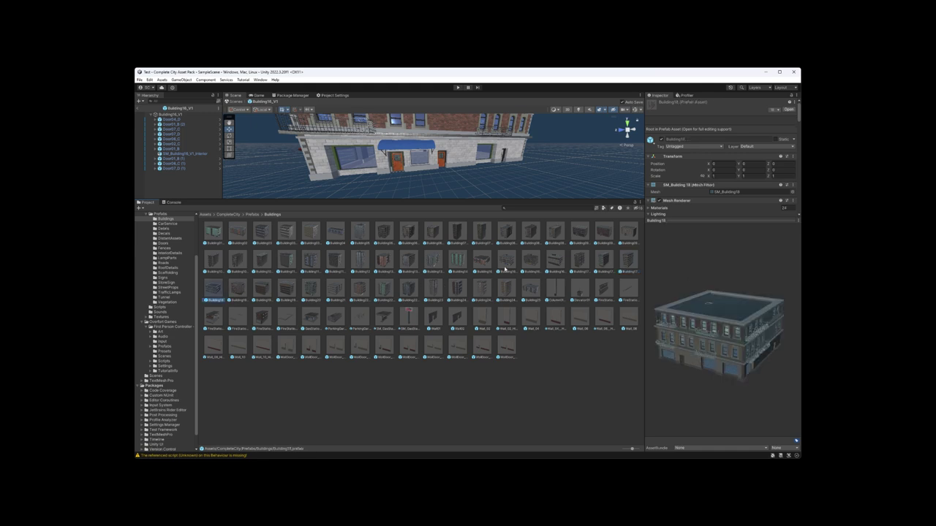
left_click_drag(724, 363, 699, 348)
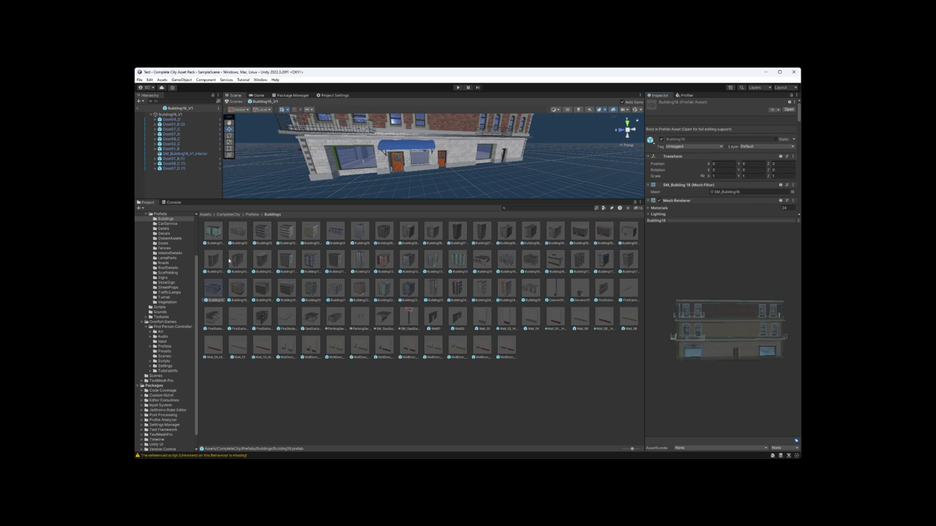
Preview the prefabs from Building19_V1 through Building20, then return to Building19_V3 and rotate its preview
left_click(231, 290)
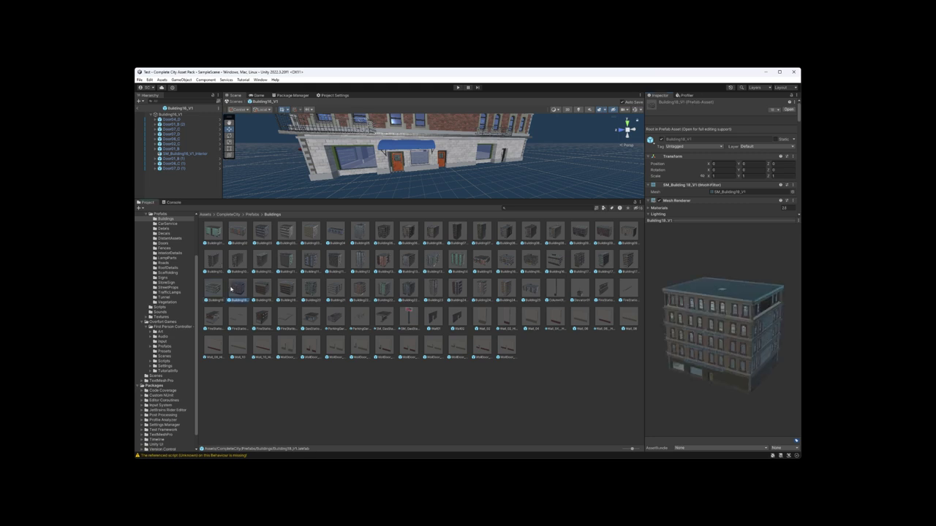
key("Right")
key("Right")
key("Right")
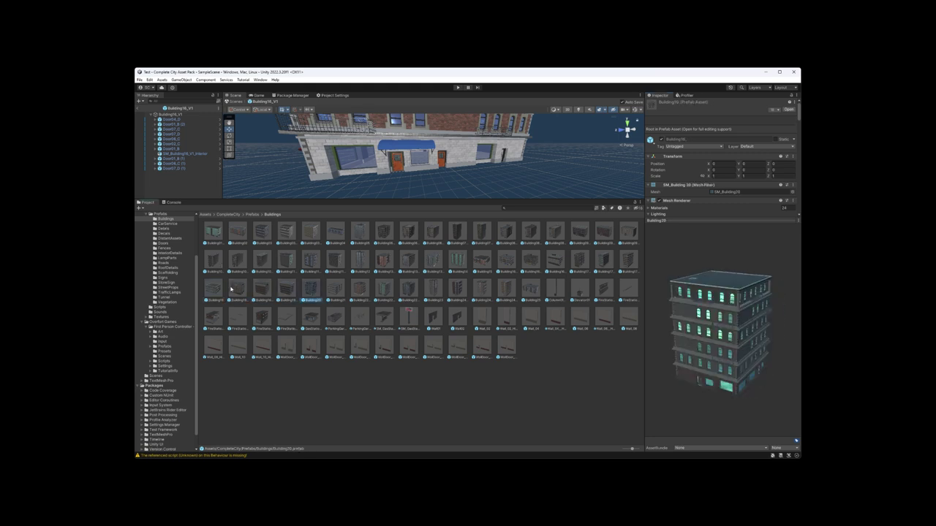
key("Left")
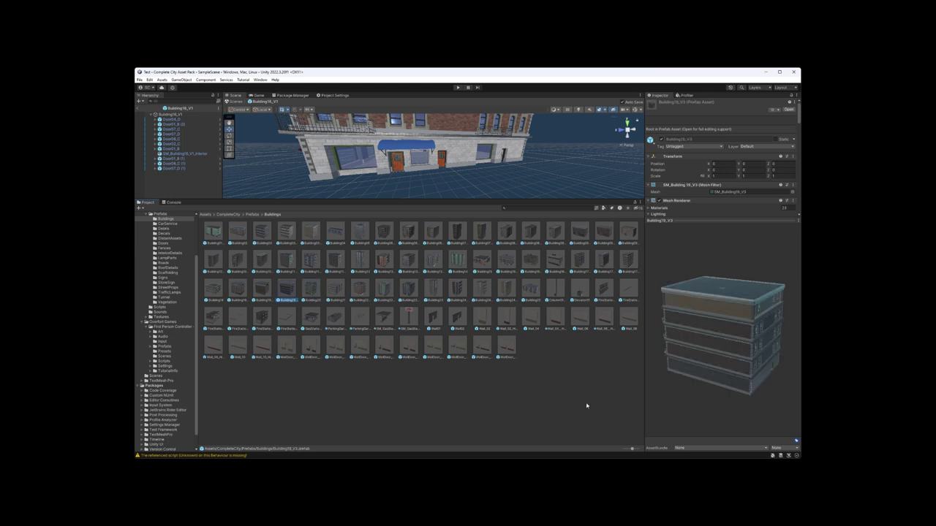
mouse_move(702, 366)
left_mouse_down()
mouse_move(721, 373)
mouse_move(716, 355)
left_mouse_up()
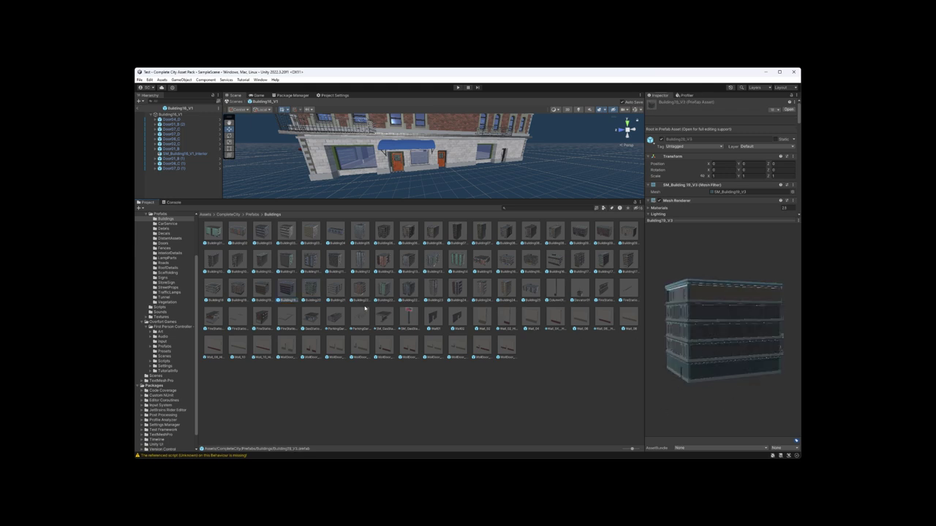
Open the Building19_V3 prefab and examine its outer walls up close in the Scene view
double_click(286, 291)
left_click_drag(449, 164, 415, 232, "alt")
left_click(497, 176)
scroll(366, 158, "up", 10)
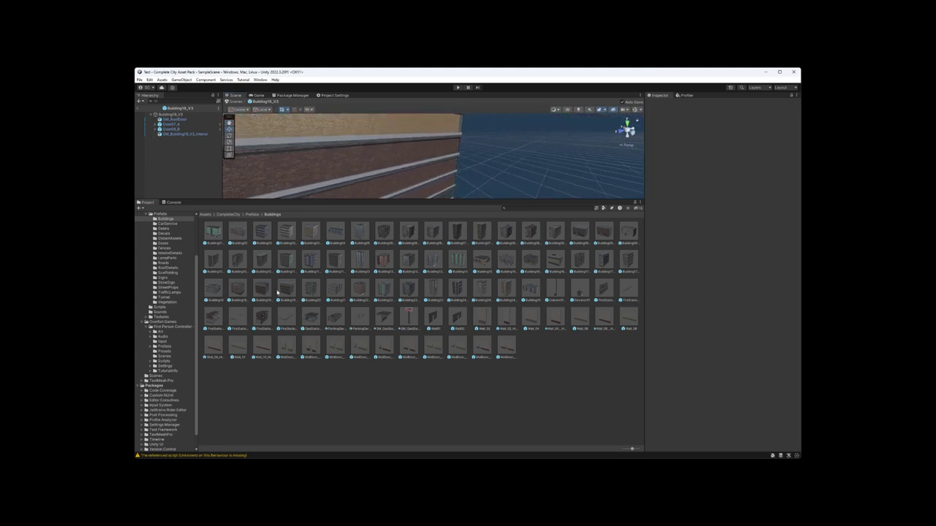
Preview the prefabs from Building20 through Building22_V1, then return to Building21 and rotate its preview to see the front
left_click(285, 292)
left_click(310, 290)
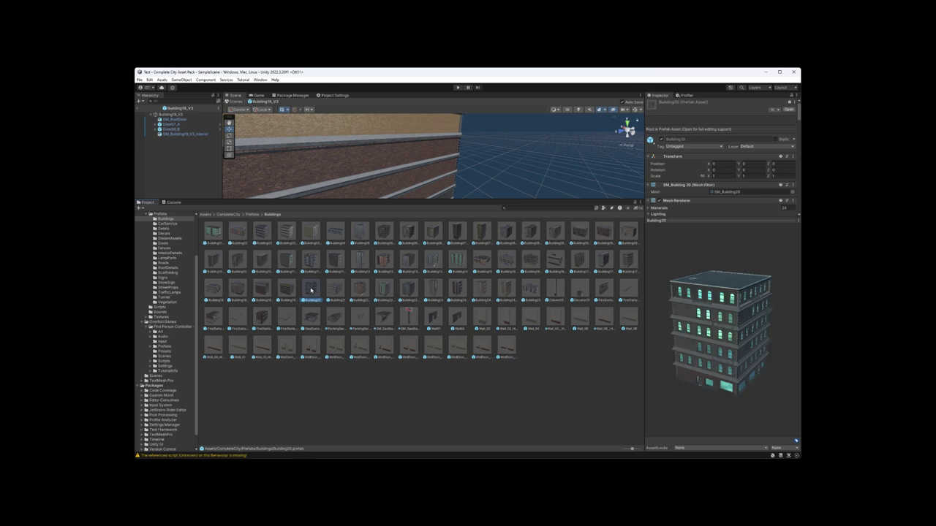
key("Right")
key("Right")
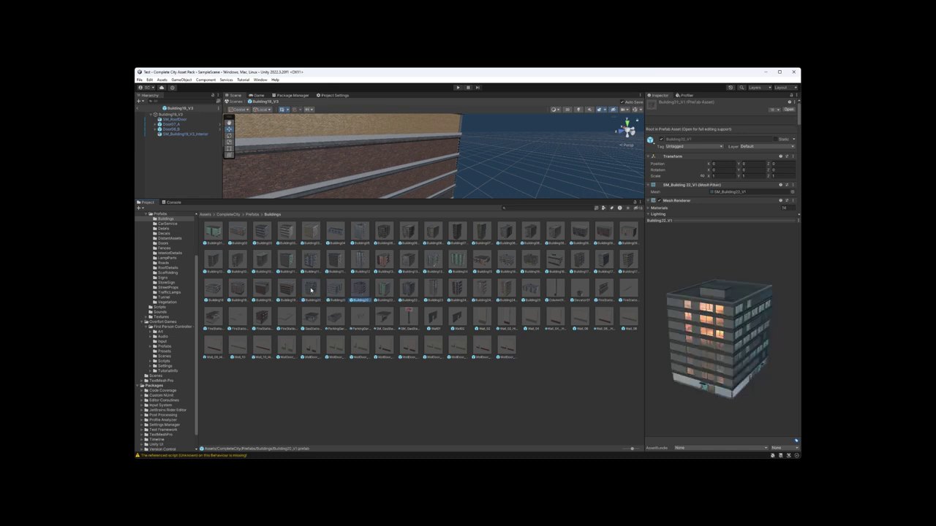
key("Left")
left_click_drag(708, 361, 645, 336)
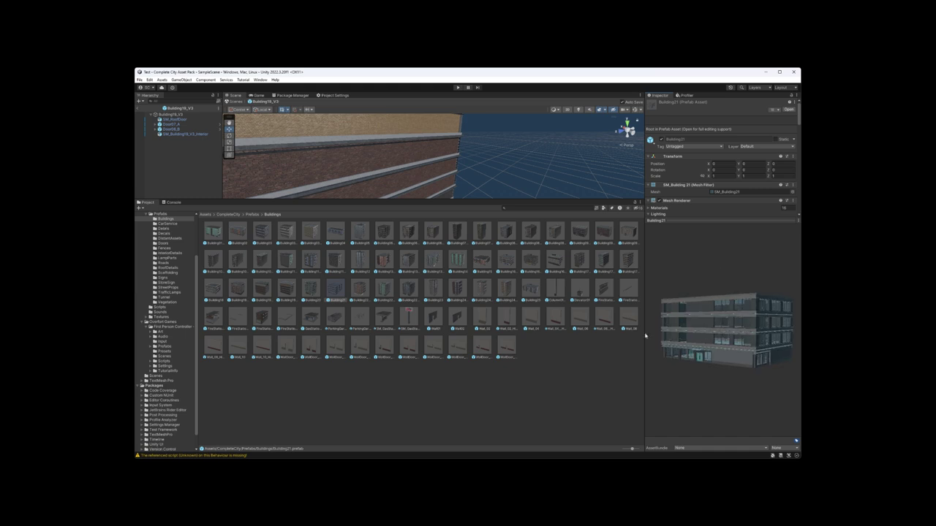
Preview the Building22 variants one after another, continuing to Building23
left_click(361, 295)
key("Right")
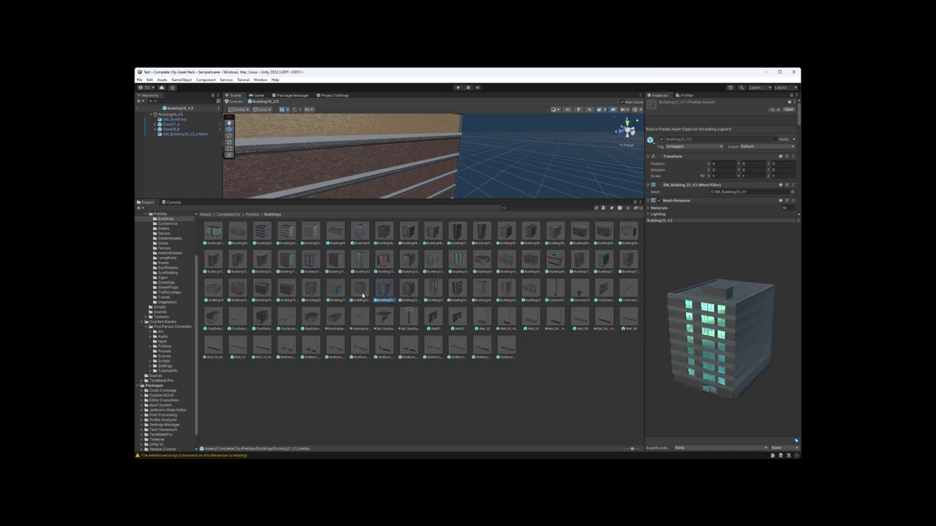
key("Right")
key("Right")
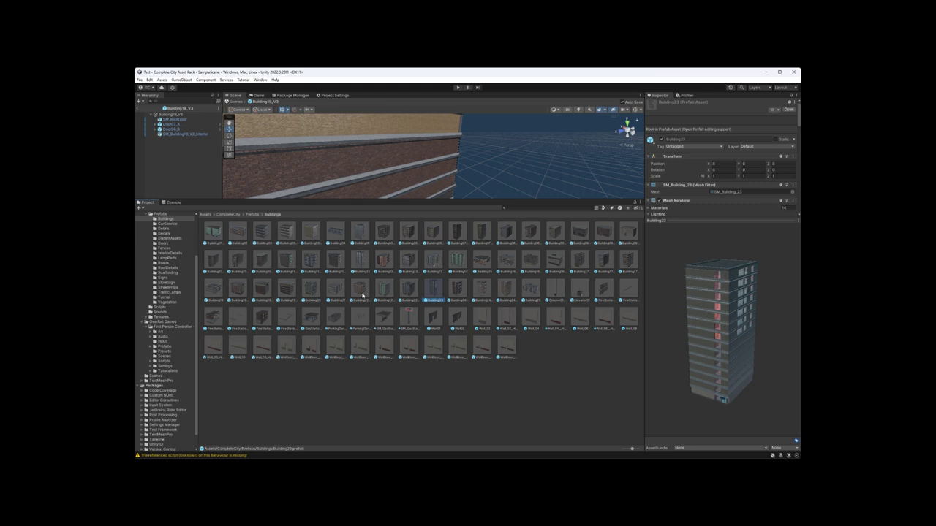
Rotate the Building23 preview, then open the prefab and examine its lower facade in the Scene view
left_click_drag(724, 329, 654, 343)
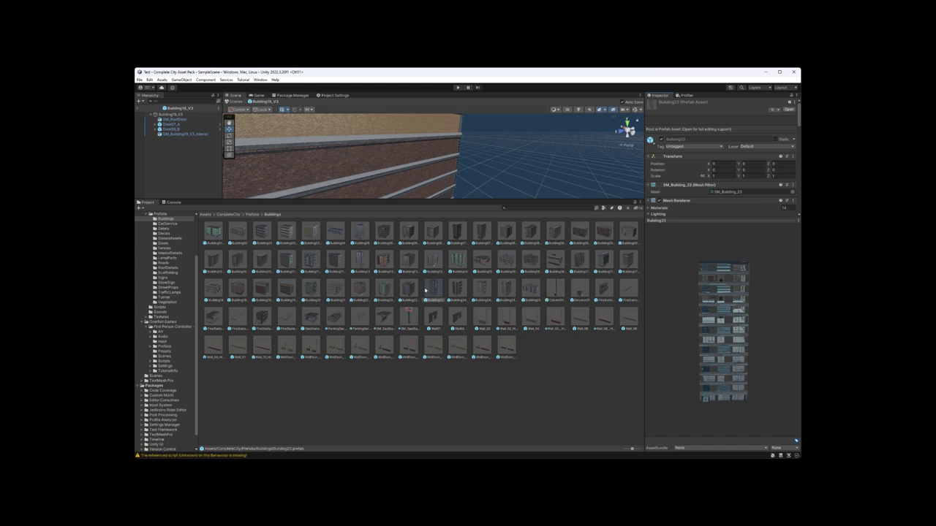
double_click(425, 290)
left_click_drag(440, 170, 326, 153, "alt")
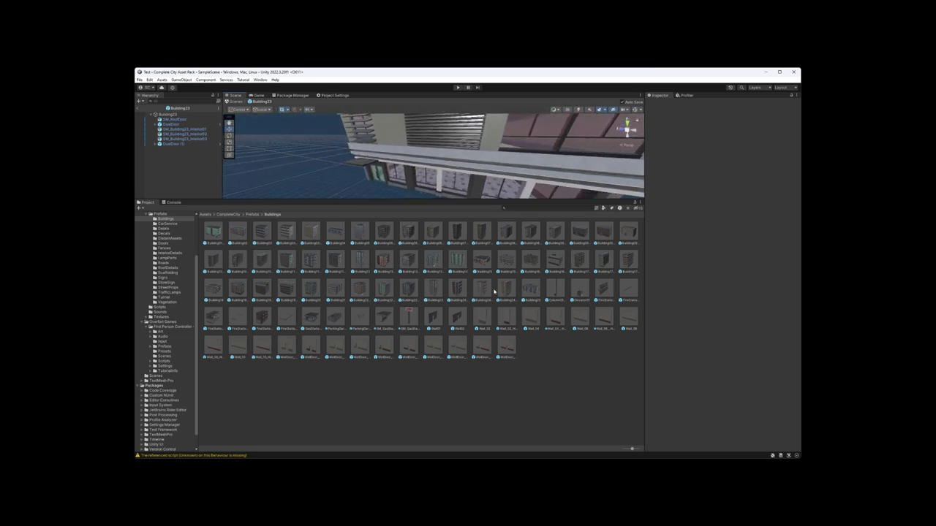
Preview the Building25, Column01_High and Elevator01 prefabs
left_click(531, 291)
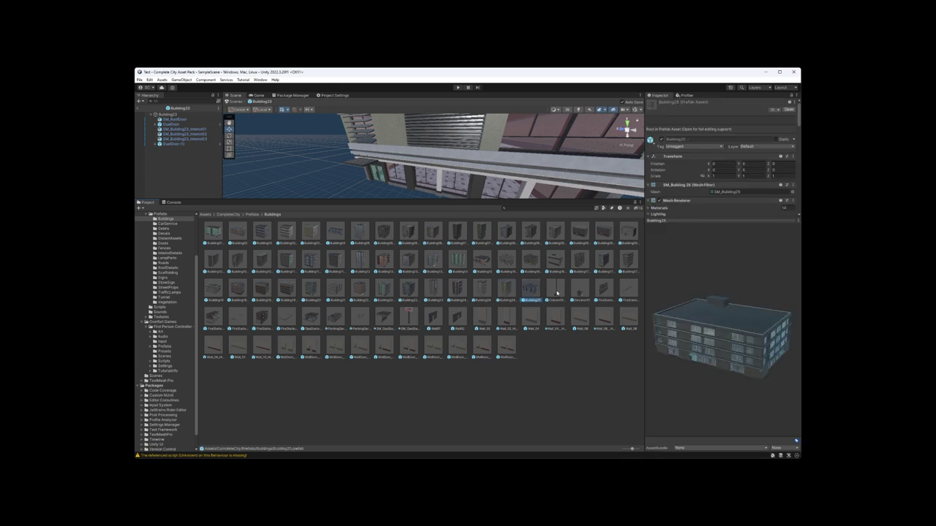
left_click(556, 291)
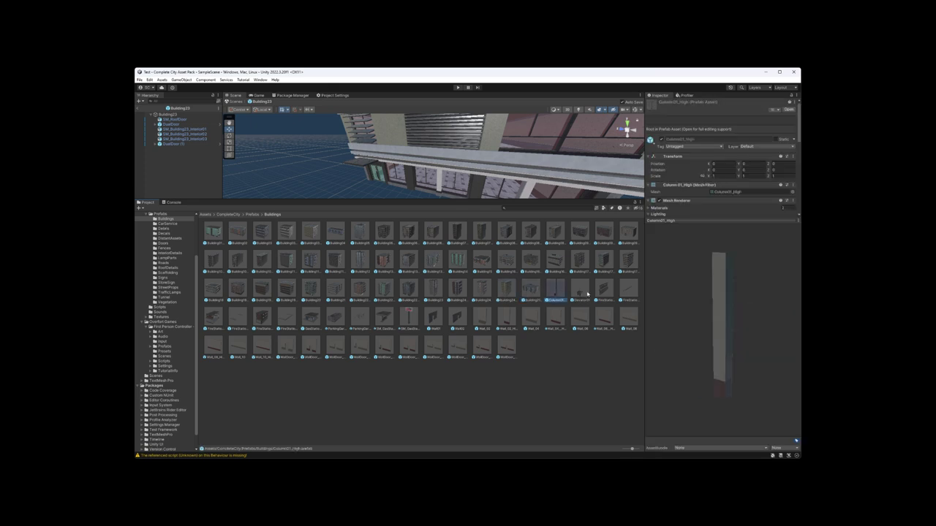
left_click(585, 291)
left_click(605, 290)
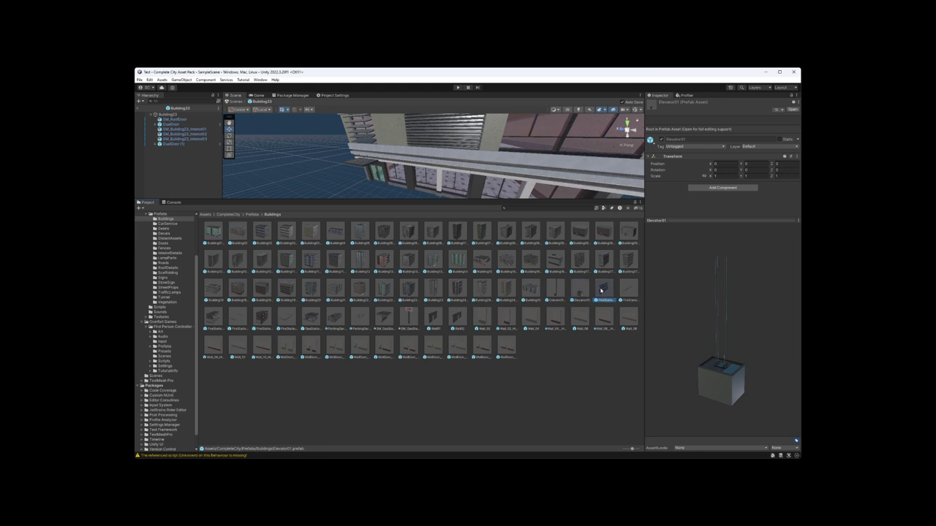
key("Left")
Preview FireStationCloseWall and FireStationCloseWallBase, rotating the FireStationCloseWall preview to see both of its sides
left_click(606, 290)
mouse_move(720, 315)
left_mouse_down()
mouse_move(771, 309)
mouse_move(673, 310)
mouse_move(714, 313)
left_mouse_up()
left_click_drag(713, 315, 707, 319)
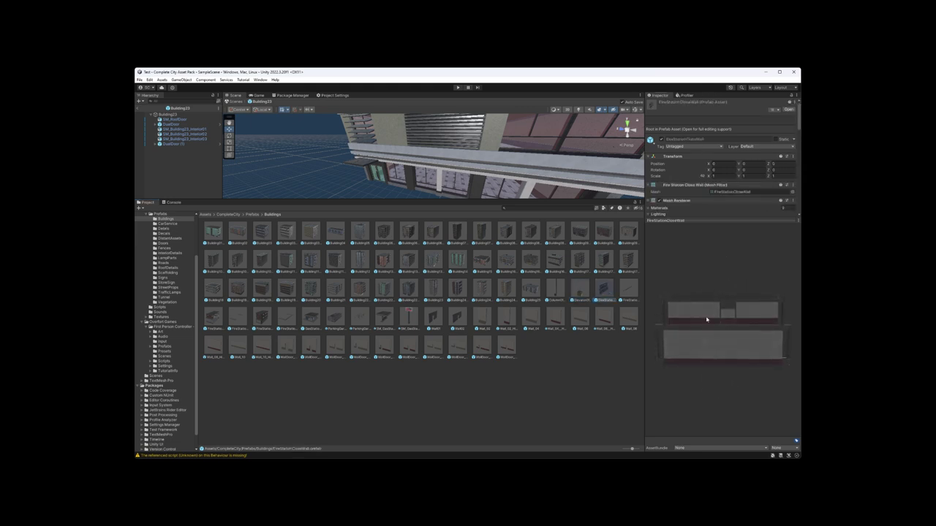
left_click(627, 291)
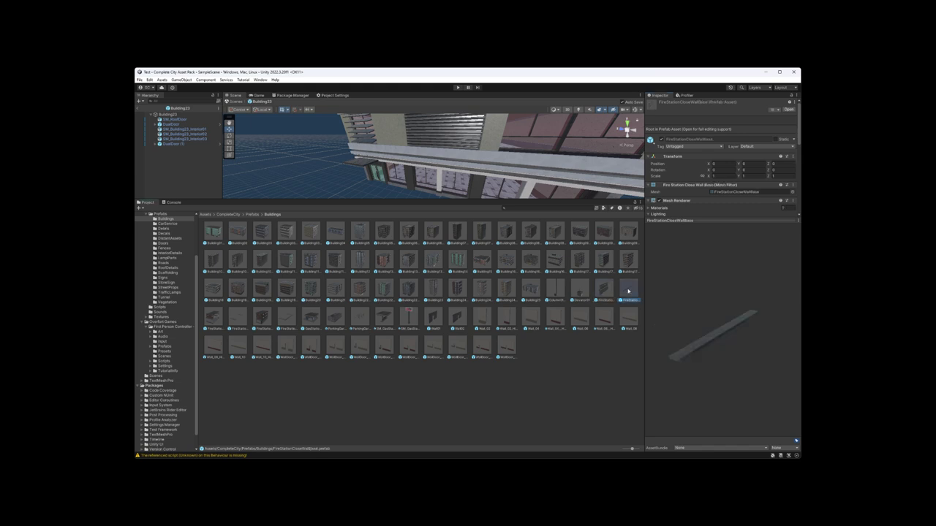
left_click(604, 291)
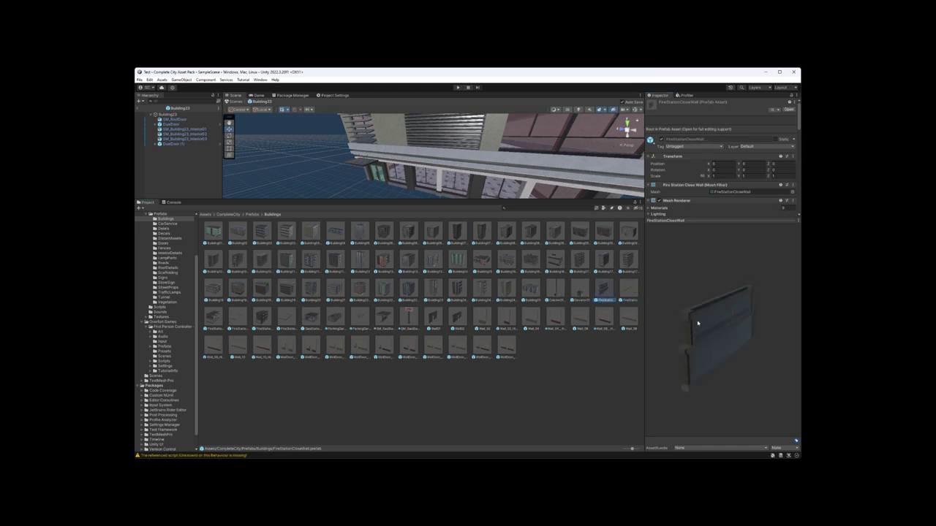
left_click_drag(697, 323, 731, 324)
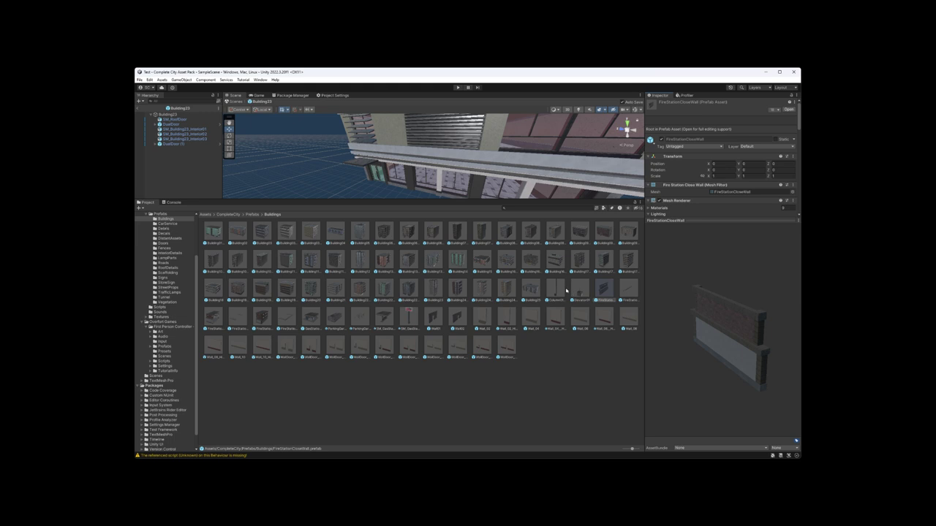
Open the Elevator01 prefab and examine the elevator cabin and its ropes from several angles in the Scene view
left_click(579, 290)
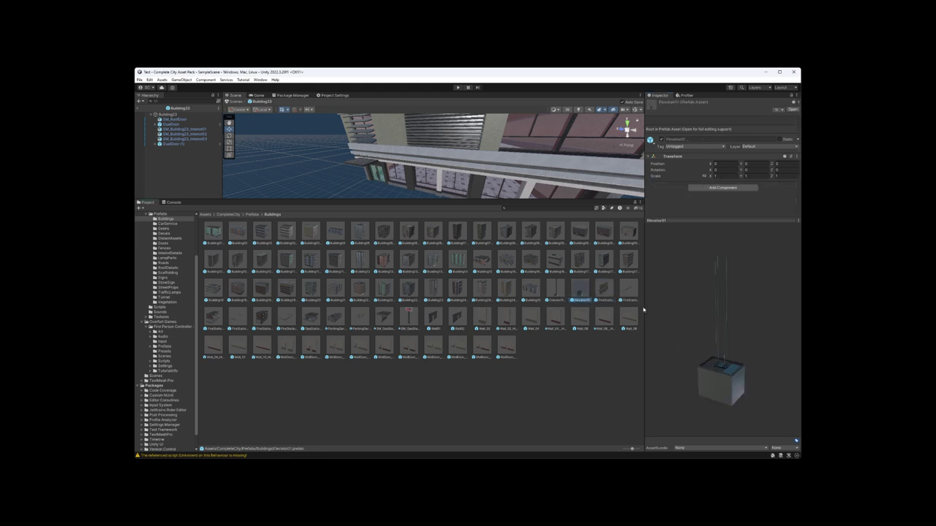
double_click(577, 292)
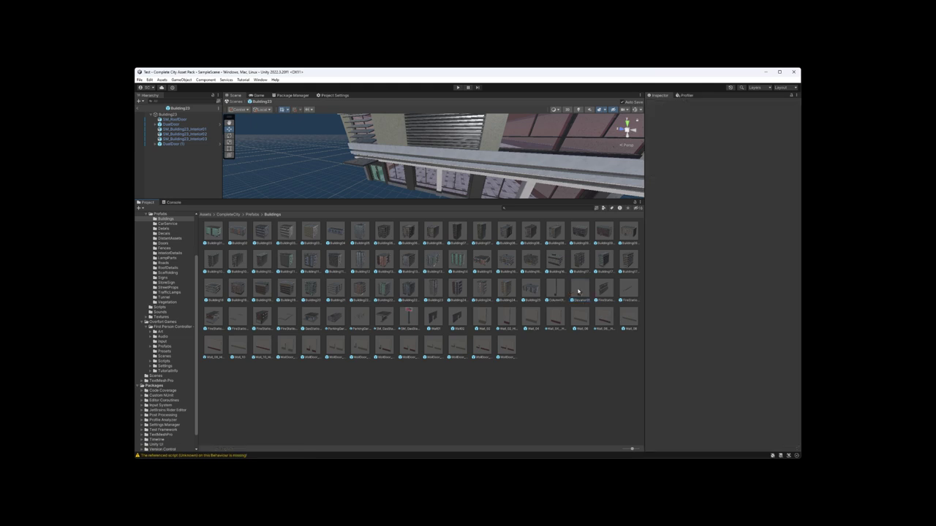
scroll(529, 171, "down", 5)
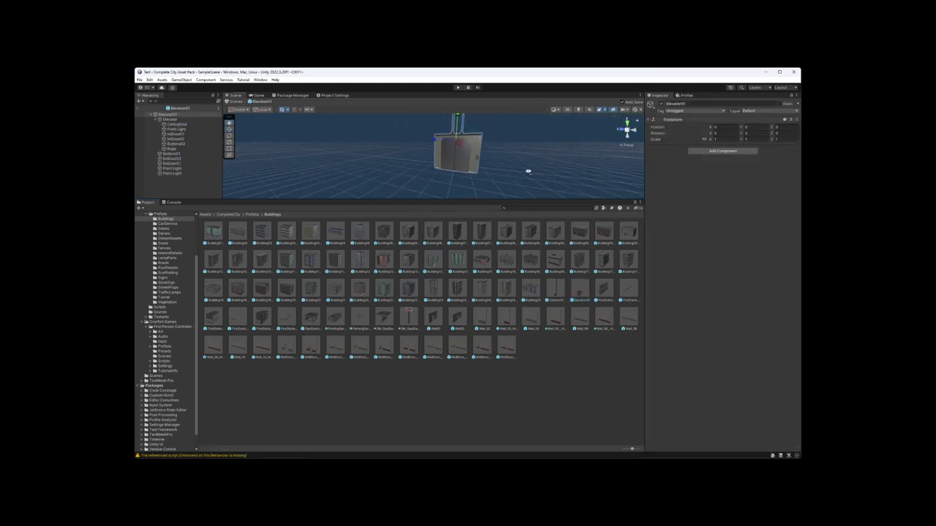
left_click_drag(529, 171, 251, 130, "alt")
scroll(478, 169, "up", 5)
key("f")
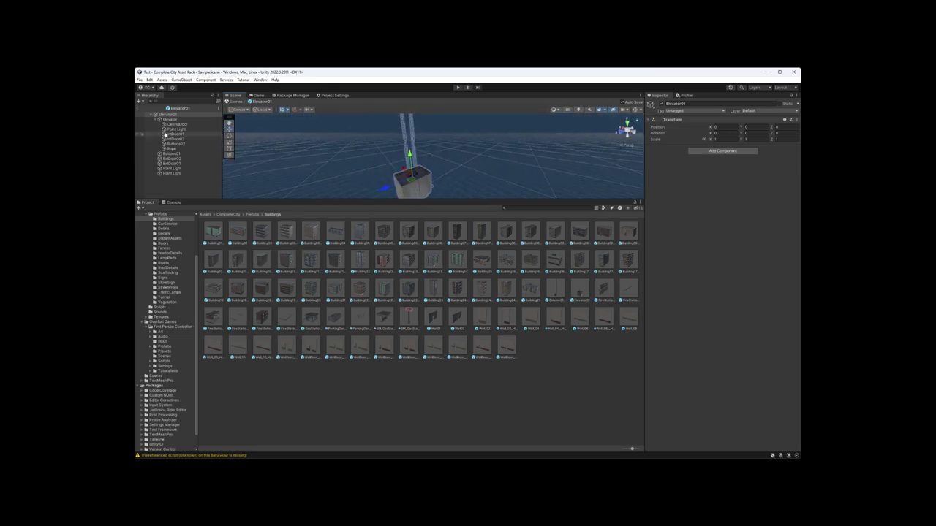
Preview FireStationCloseWallBase, FireStationGarage and FireStationMainBuilding, rotating the main building to see its sides
left_click(627, 289)
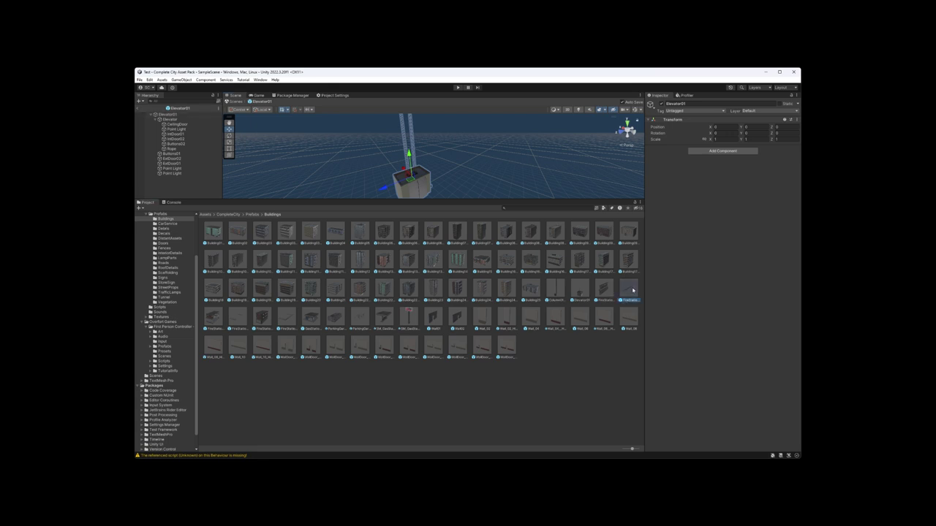
left_click(213, 316)
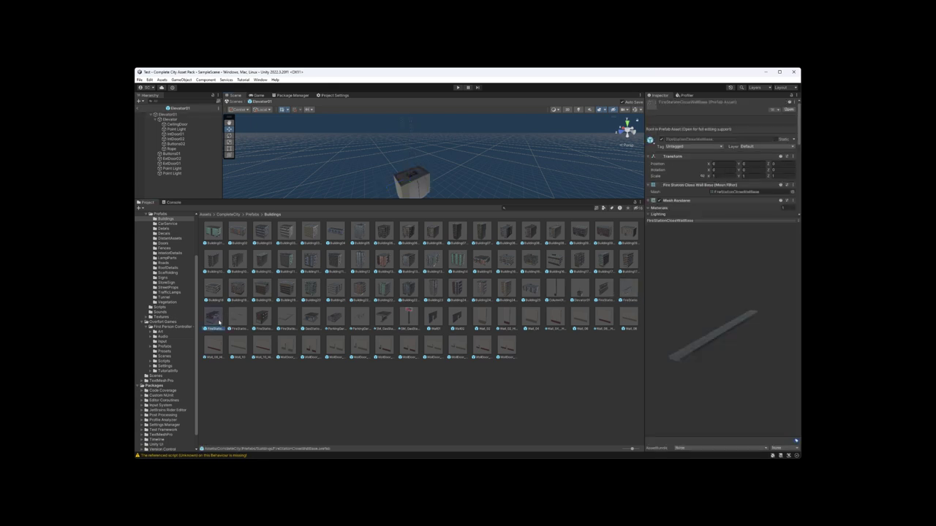
left_click(262, 318)
left_click_drag(695, 296, 721, 331)
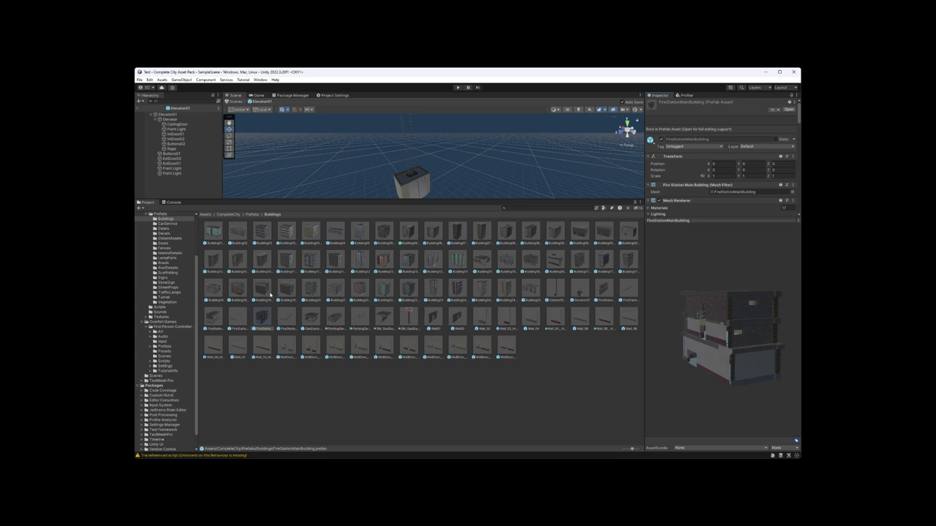
Rotate the FireStationGarage preview, then open the prefab and examine its two floors through the open side
left_click(213, 317)
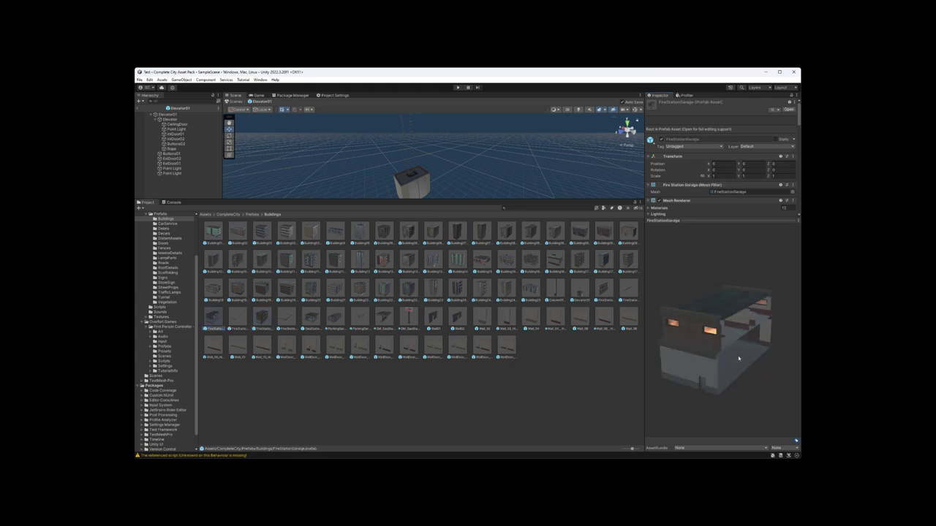
left_click_drag(680, 343, 657, 342)
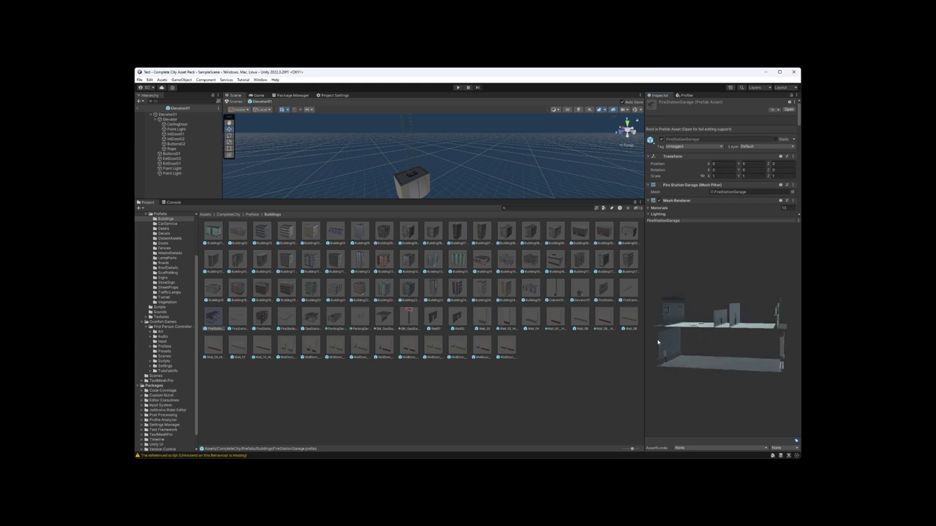
double_click(213, 319)
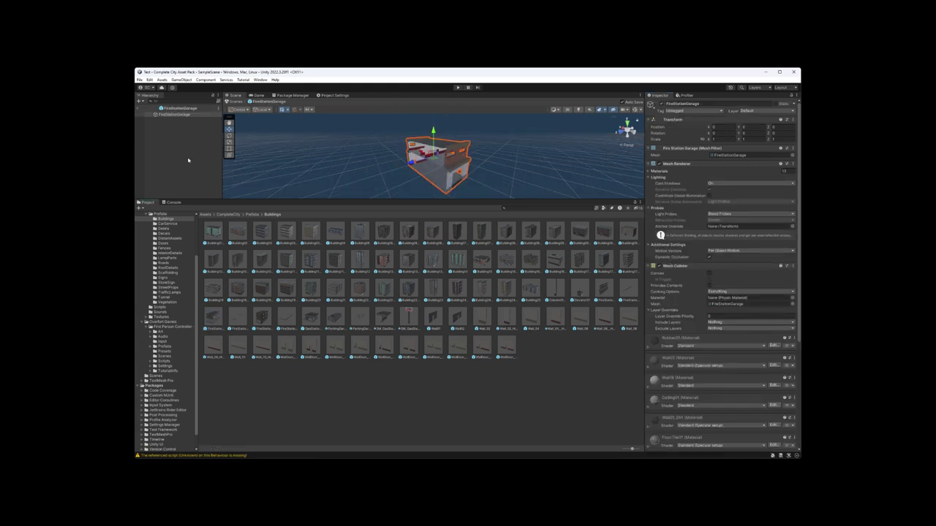
left_click_drag(439, 179, 469, 162, "alt")
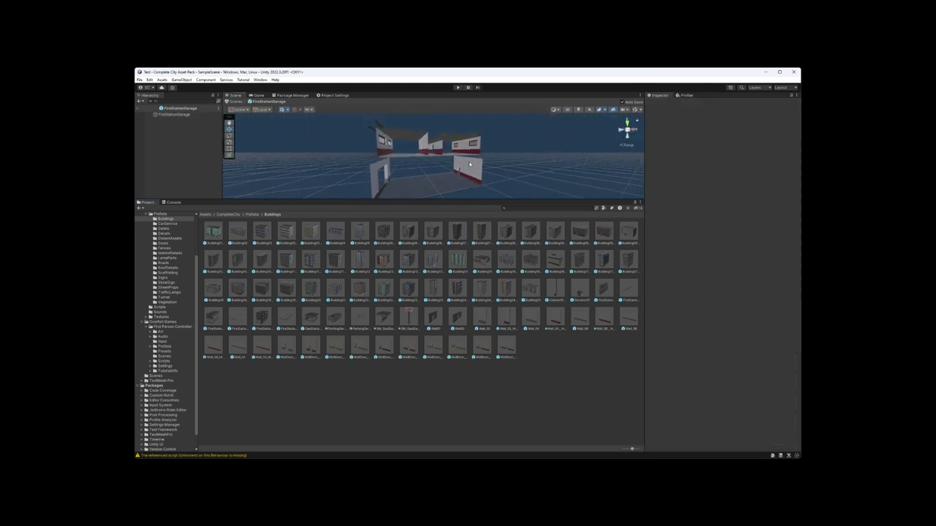
Preview FireStationCloseWall, view the garage's brick exterior, and rotate the FireStationMainBuilding preview to its open side
left_click(603, 294)
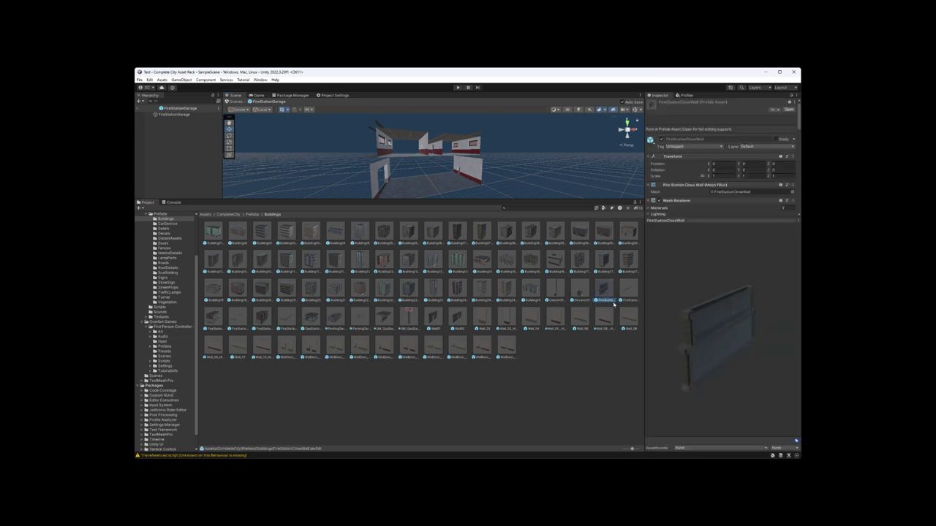
left_click_drag(395, 169, 418, 231, "alt")
left_click(264, 320)
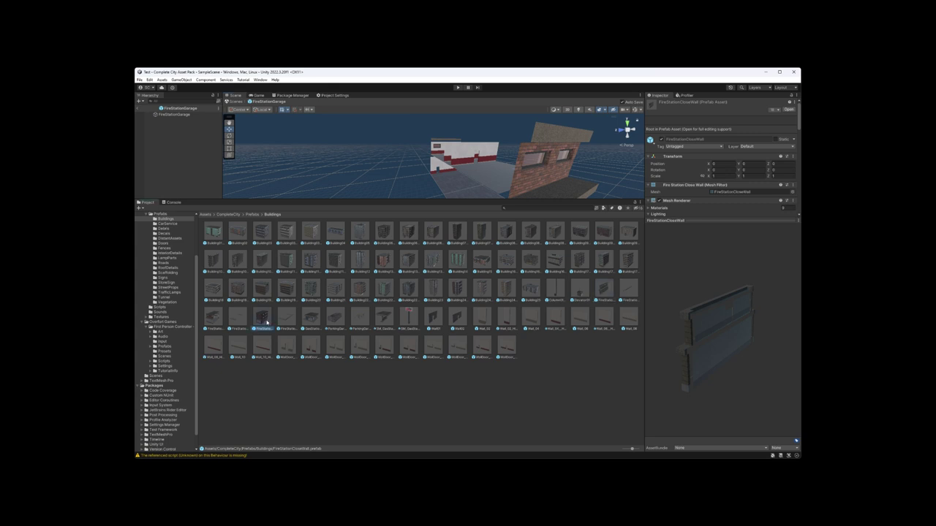
left_click_drag(659, 326, 788, 322)
left_click_drag(728, 326, 652, 301)
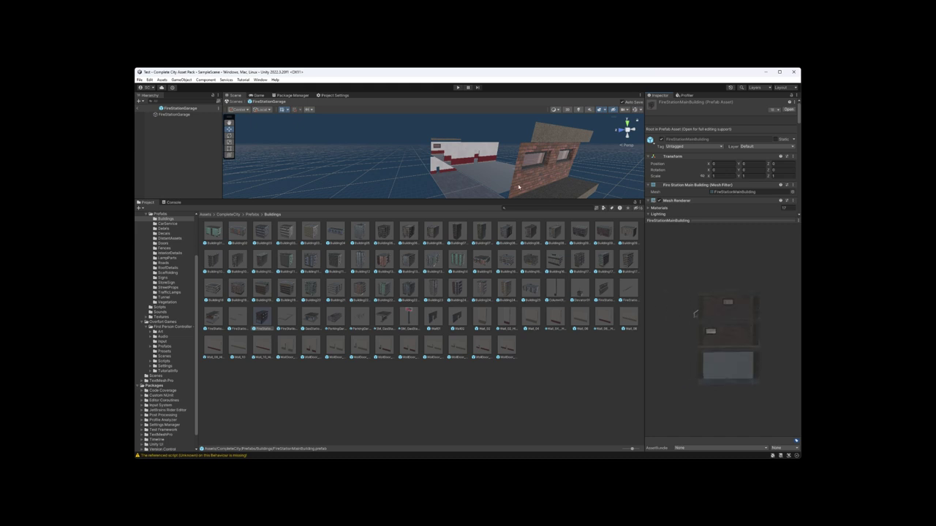
left_click_drag(650, 321, 722, 319)
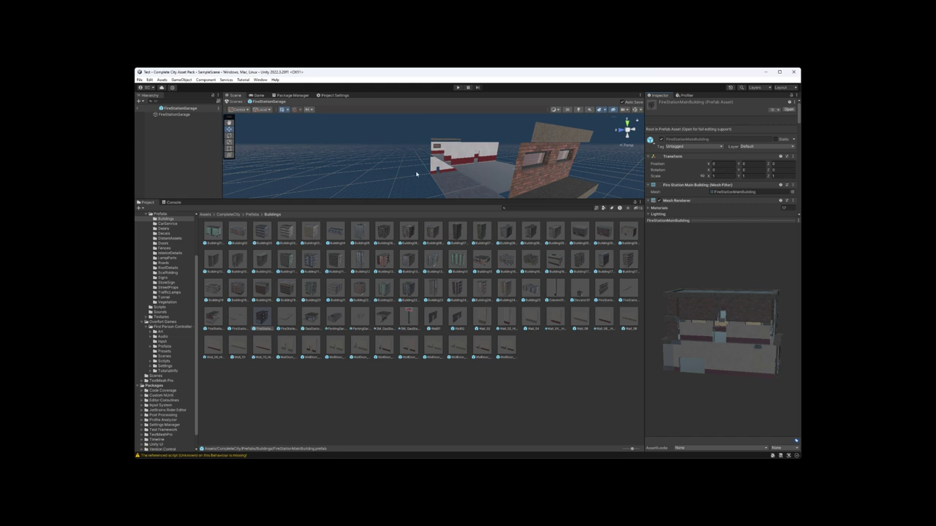
View the opened garage from its open end, then rotate the FireStationGarage preview to the same side
mouse_move(449, 162)
left_mouse_down("alt")
mouse_move(577, 171)
mouse_move(453, 162)
left_mouse_up("alt")
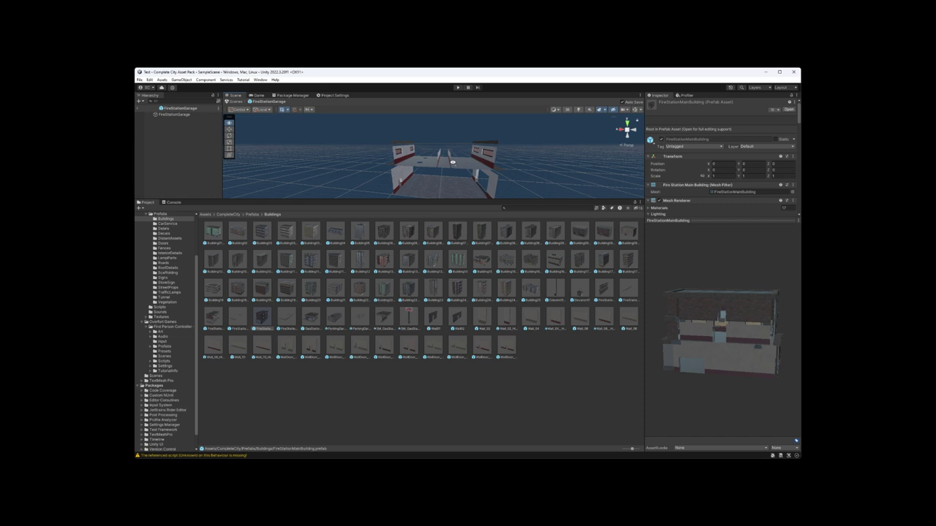
left_click(417, 165)
left_click(572, 172)
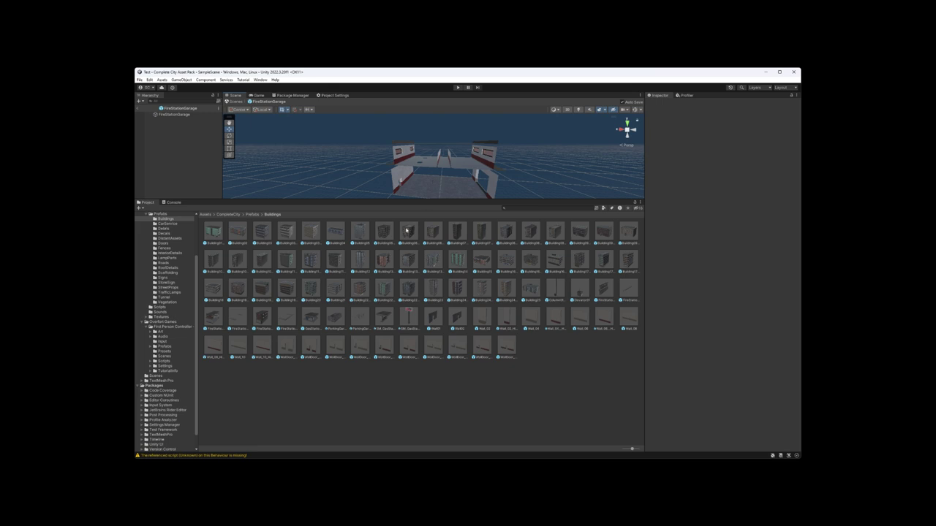
left_click(213, 319)
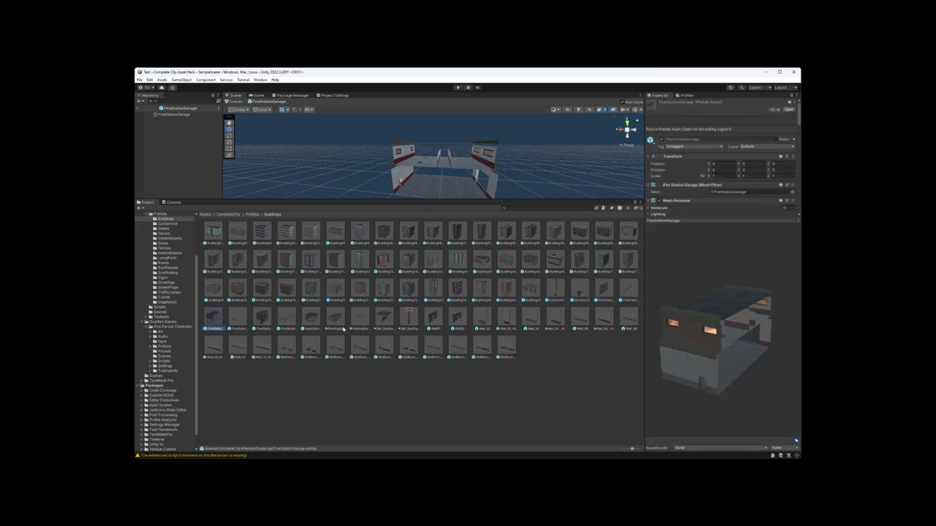
left_click_drag(791, 411, 615, 294)
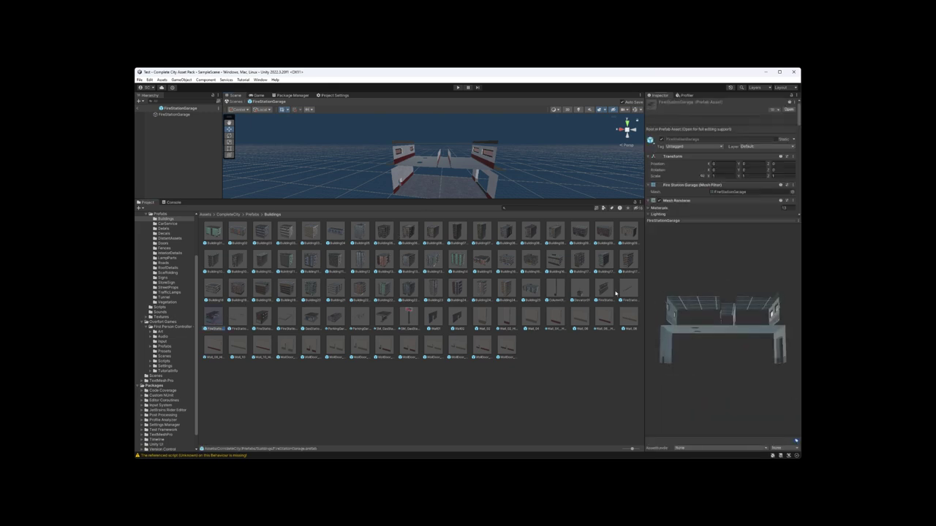
Rotate the FireStationMainBuilding preview to its open side and examine the opened garage's upper floor in the Scene view
left_click(263, 318)
left_click_drag(702, 326, 522, 222)
left_click_drag(462, 170, 432, 173, "alt")
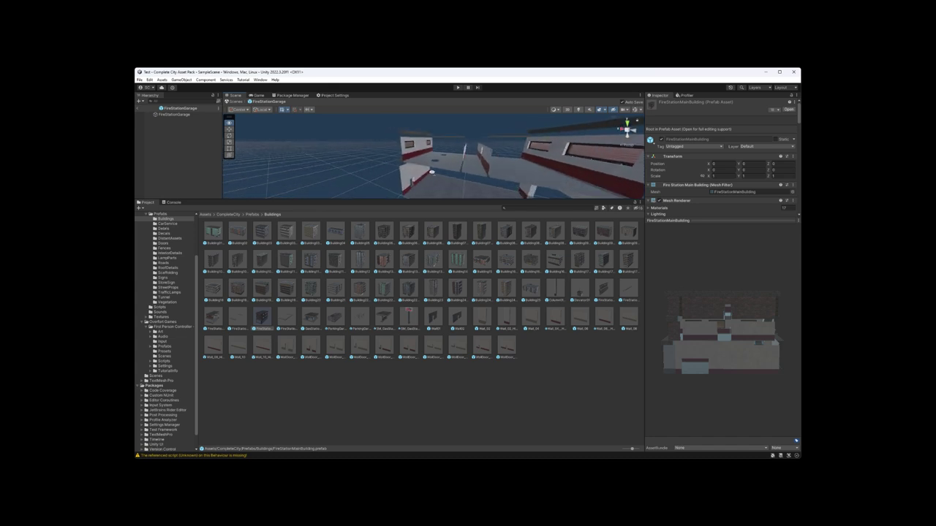
scroll(432, 172, "down", 5)
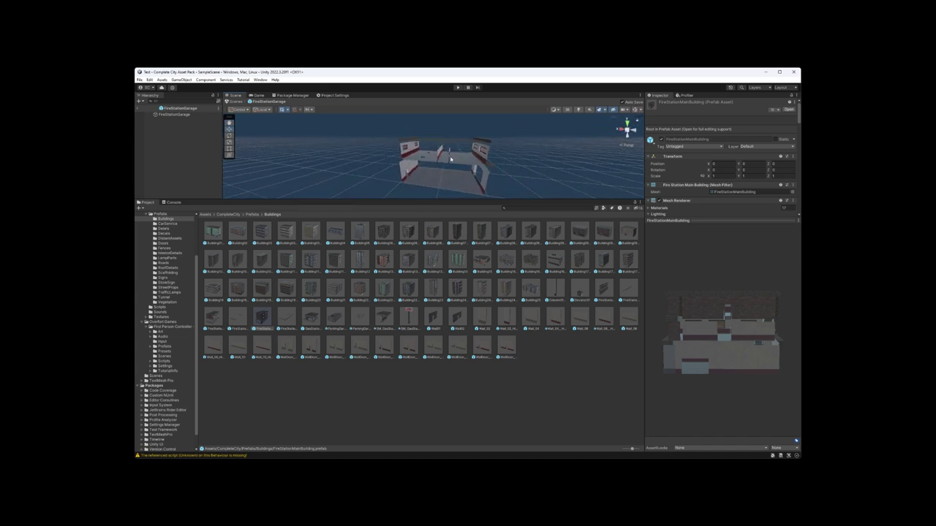
Preview FireStationCloseWall and FireStationMainBuilding, rotating each model, and orbit the opened garage to face its open end
left_click(603, 291)
left_click_drag(713, 324, 746, 321)
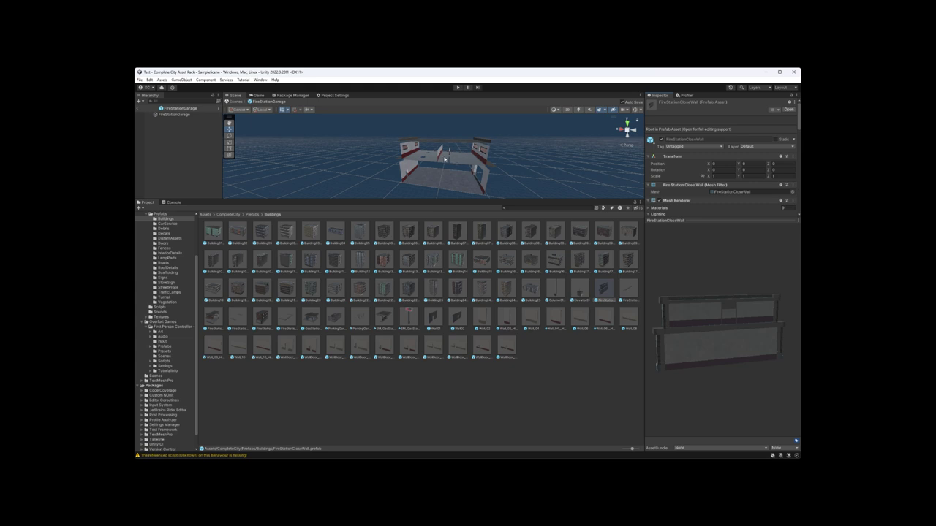
left_click(261, 322)
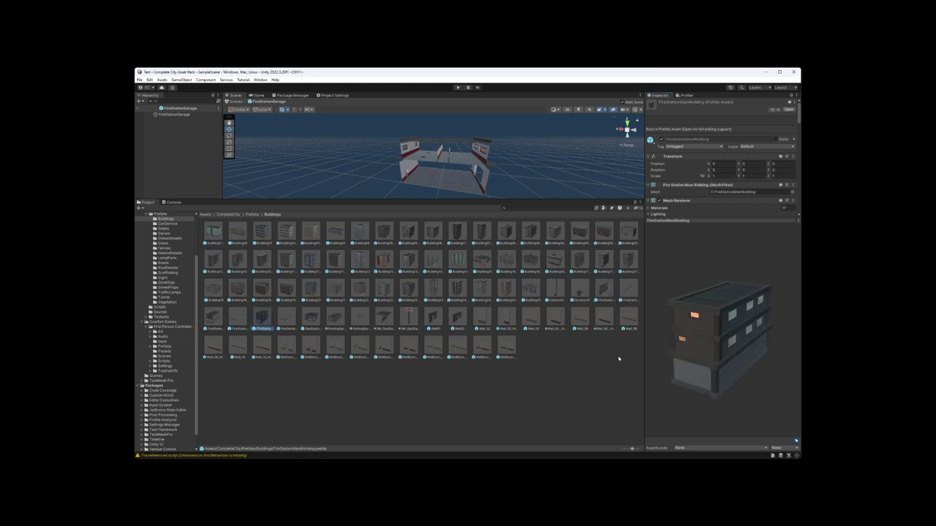
mouse_move(698, 322)
left_mouse_down()
mouse_move(676, 309)
mouse_move(782, 334)
mouse_move(729, 309)
mouse_move(650, 328)
mouse_move(708, 331)
left_mouse_up()
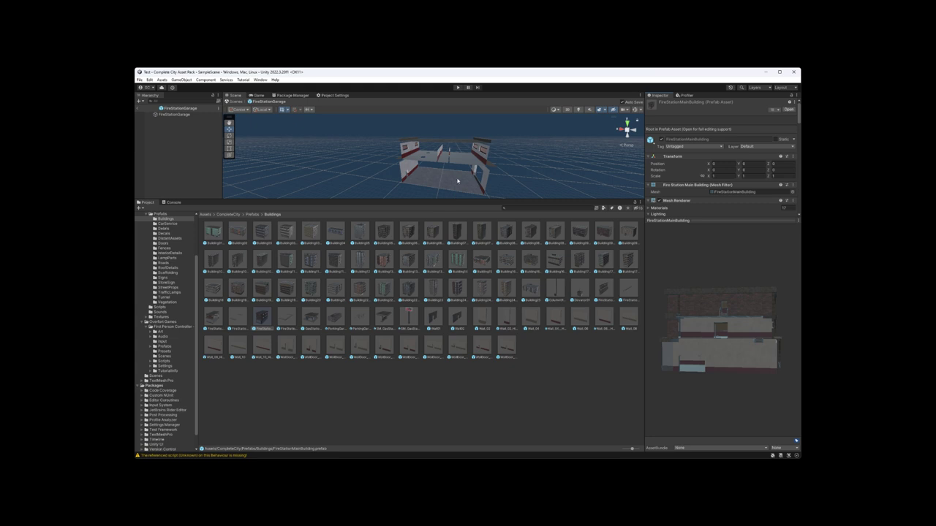
left_click_drag(468, 168, 427, 198, "alt")
Preview FireStationMainBuildingBase, FireStationGarageBase and GasStationBuilding, rotating the gas station model
left_click(286, 319)
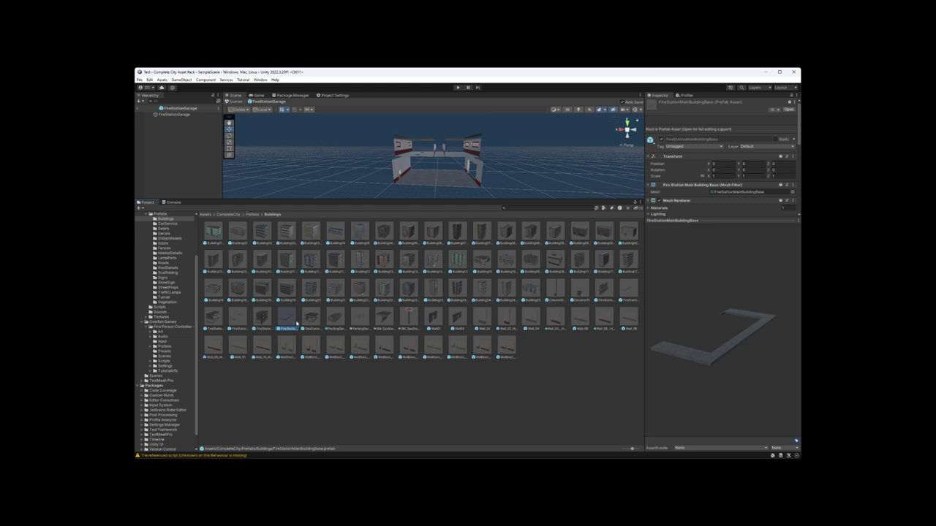
left_click(238, 319)
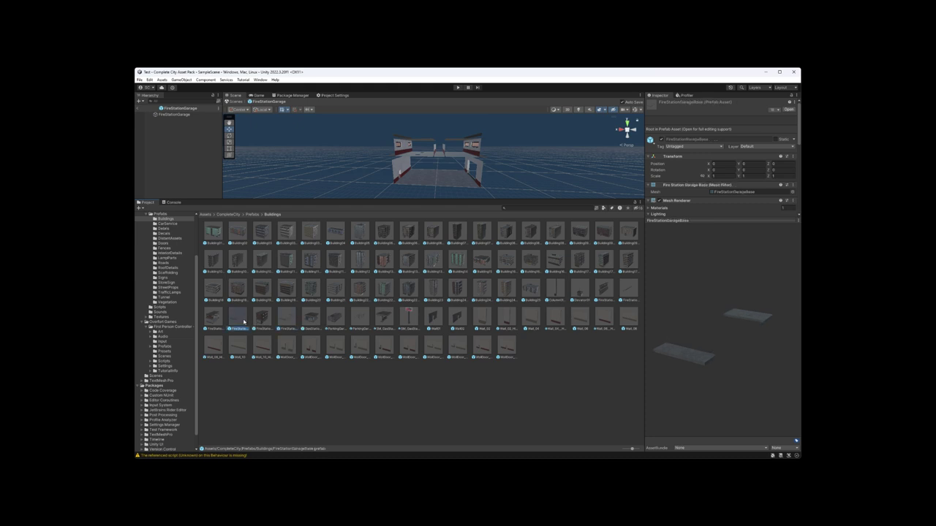
left_click(317, 319)
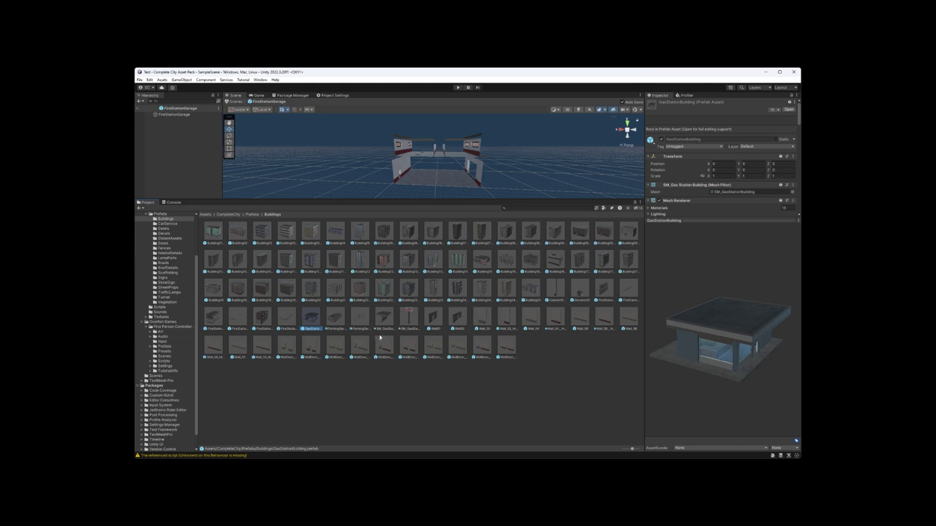
left_click_drag(662, 337, 632, 301)
Preview ParkingGarage, then open the prefab and examine its interior up close in the Scene view
left_click(335, 316)
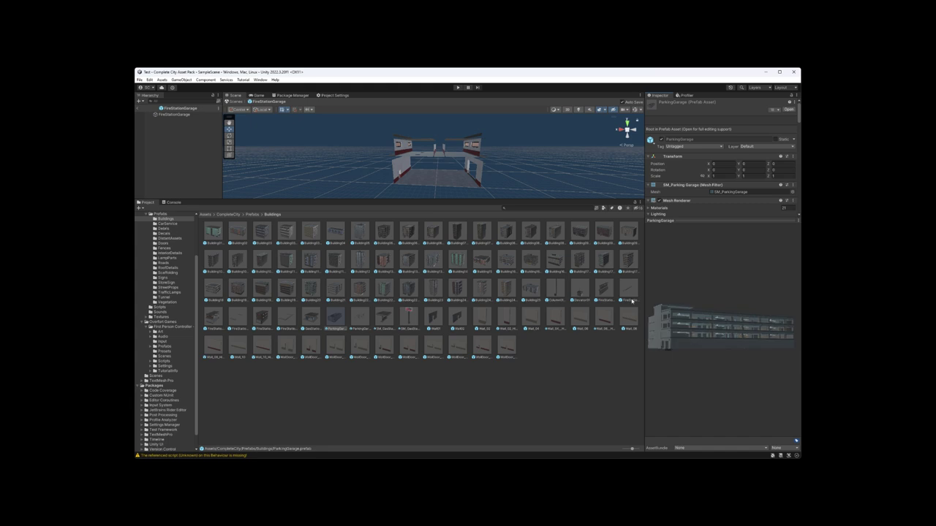
double_click(337, 318)
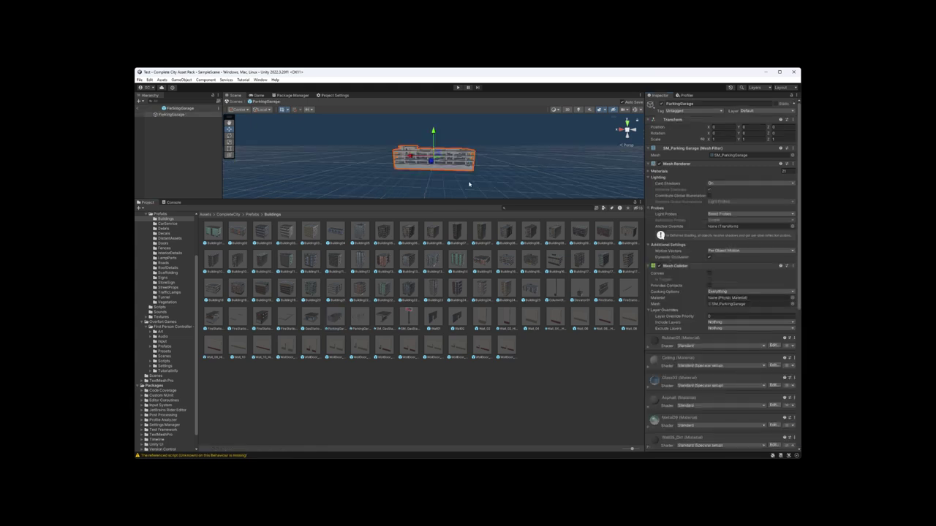
left_click(502, 167)
scroll(490, 162, "up", 10)
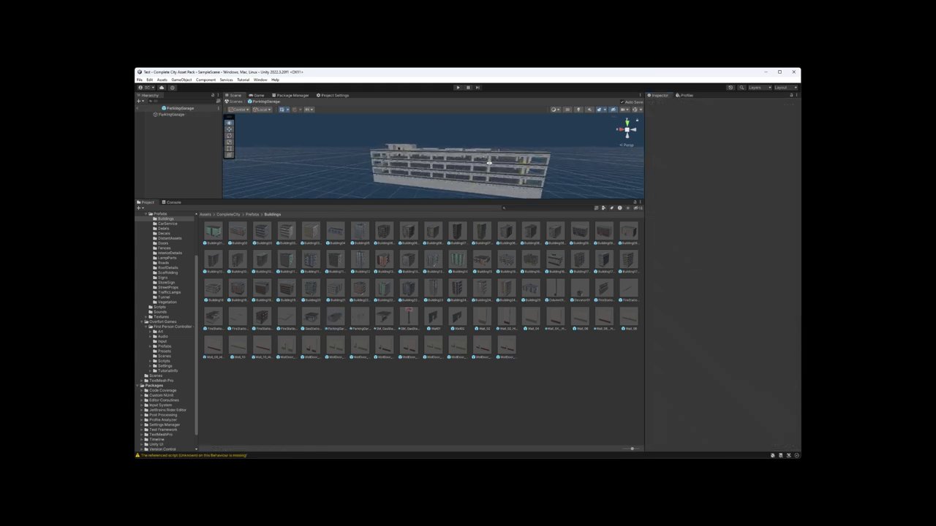
scroll(479, 160, "up", 10)
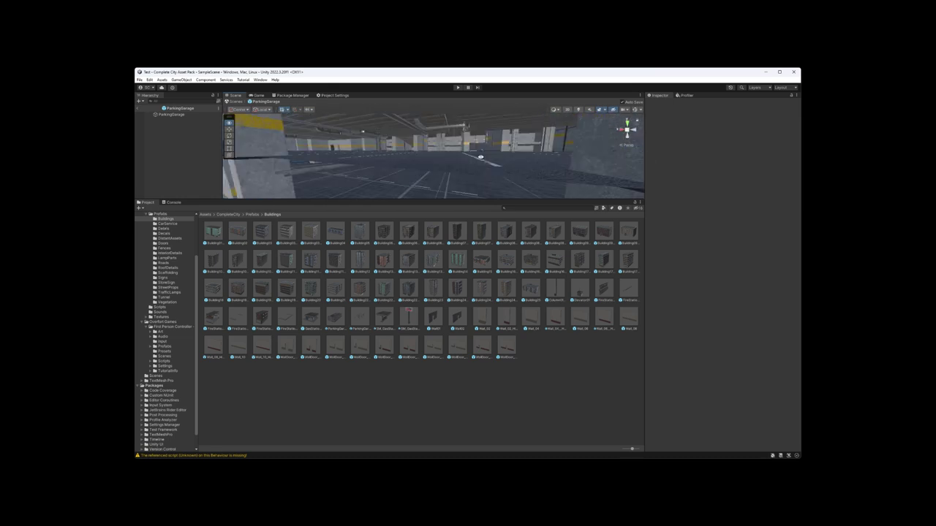
scroll(478, 160, "up", 10)
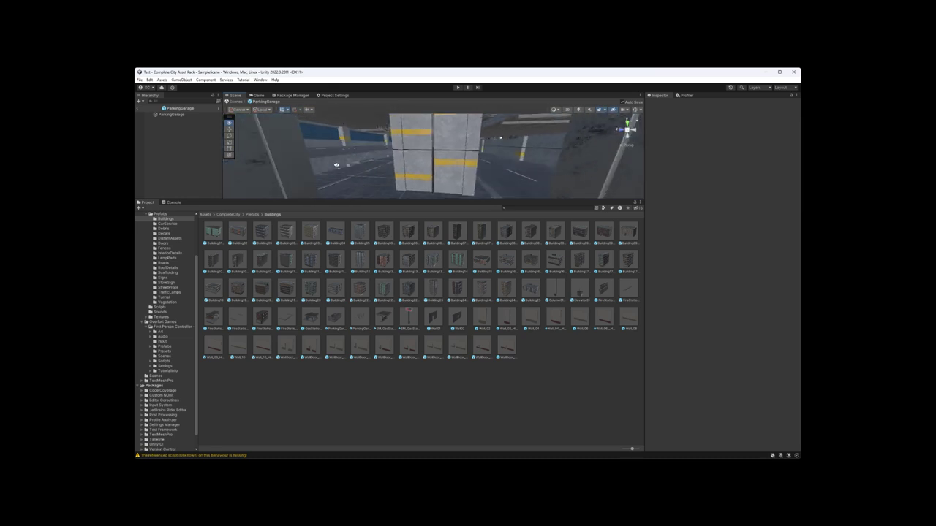
right_click_drag(404, 162, 439, 165)
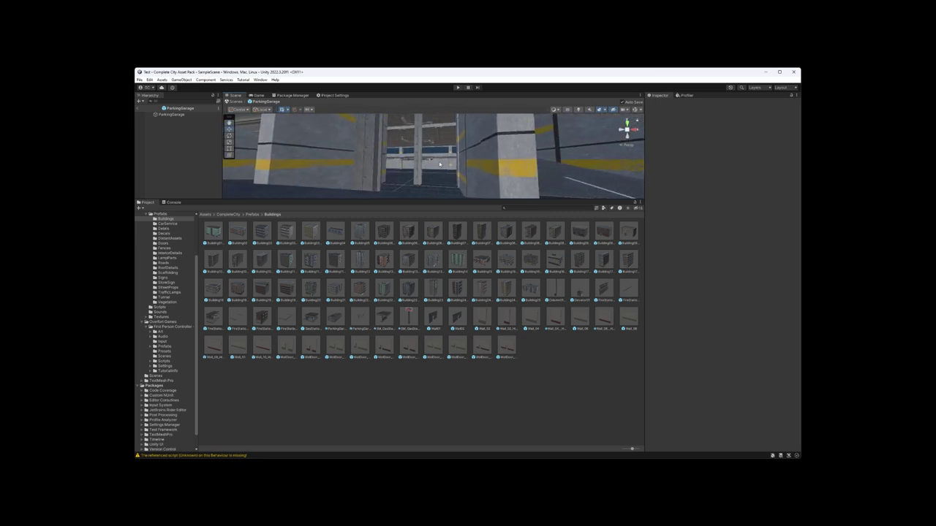
Preview and rotate the prefab following ParkingGarage, then look around the opened parking garage's interior
left_click(360, 317)
left_click_drag(696, 353, 731, 332)
scroll(410, 154, "down", 3)
right_click_drag(410, 155, 368, 175)
Preview SM_GasStationPumps from different sides and show the SM_GasStationSign prefab
left_click(384, 316)
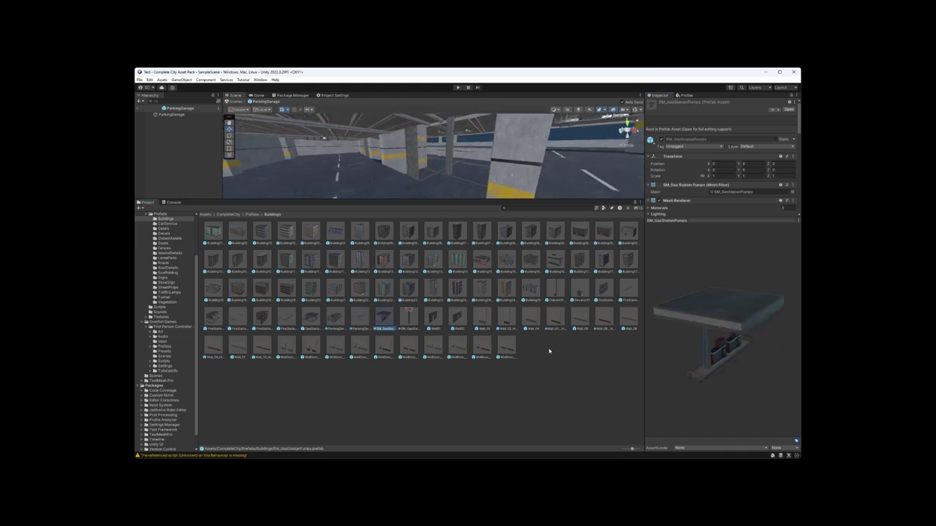
left_click_drag(736, 360, 671, 335)
left_click(409, 317)
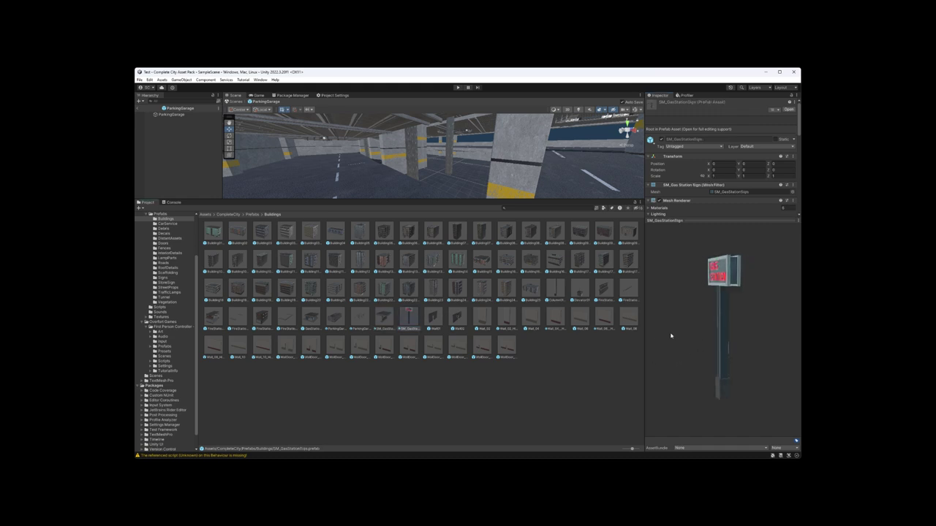
Preview the wall prefabs from Wall01 through Wall_02_High, then return to the parent Prefabs folder
left_click(439, 317)
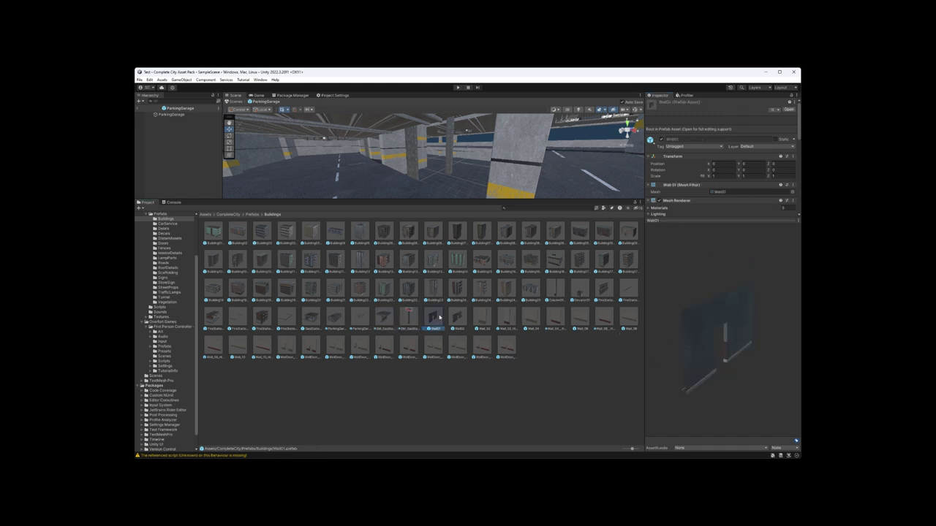
key("Right")
key("Right")
key("Right")
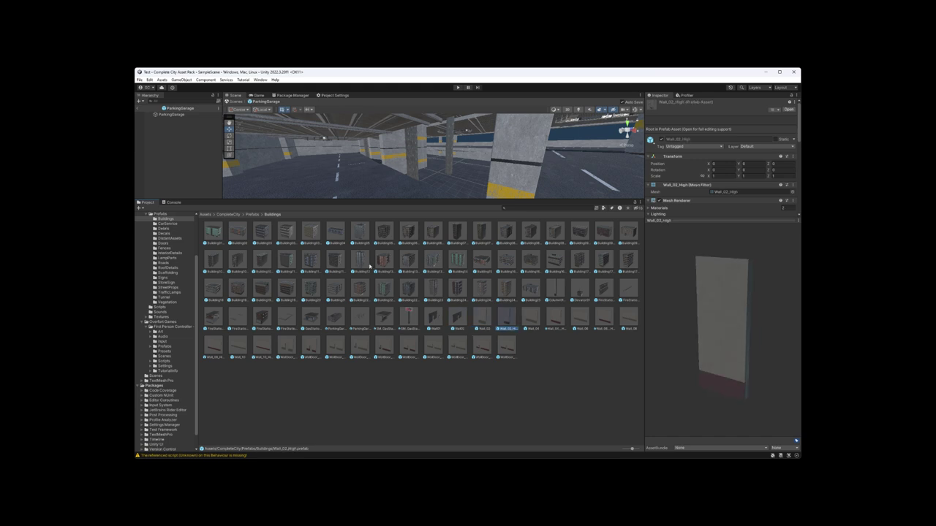
left_click(252, 214)
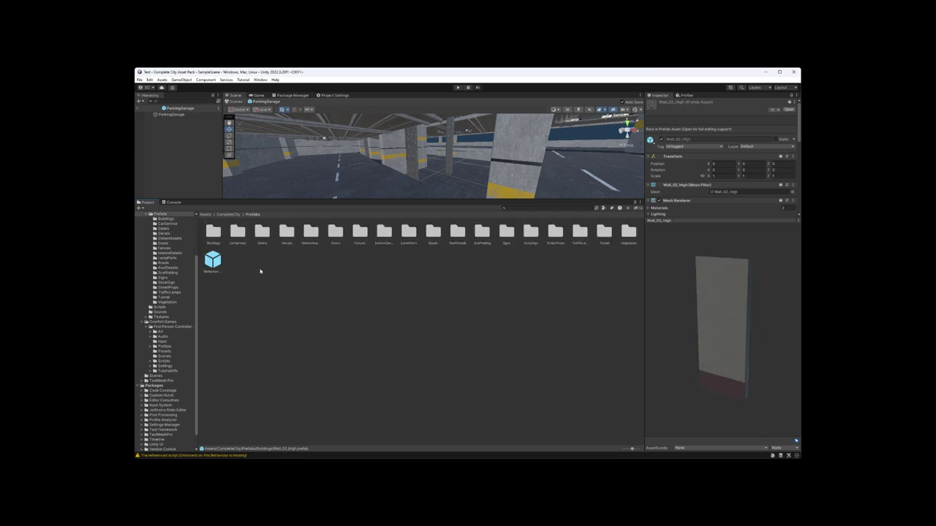